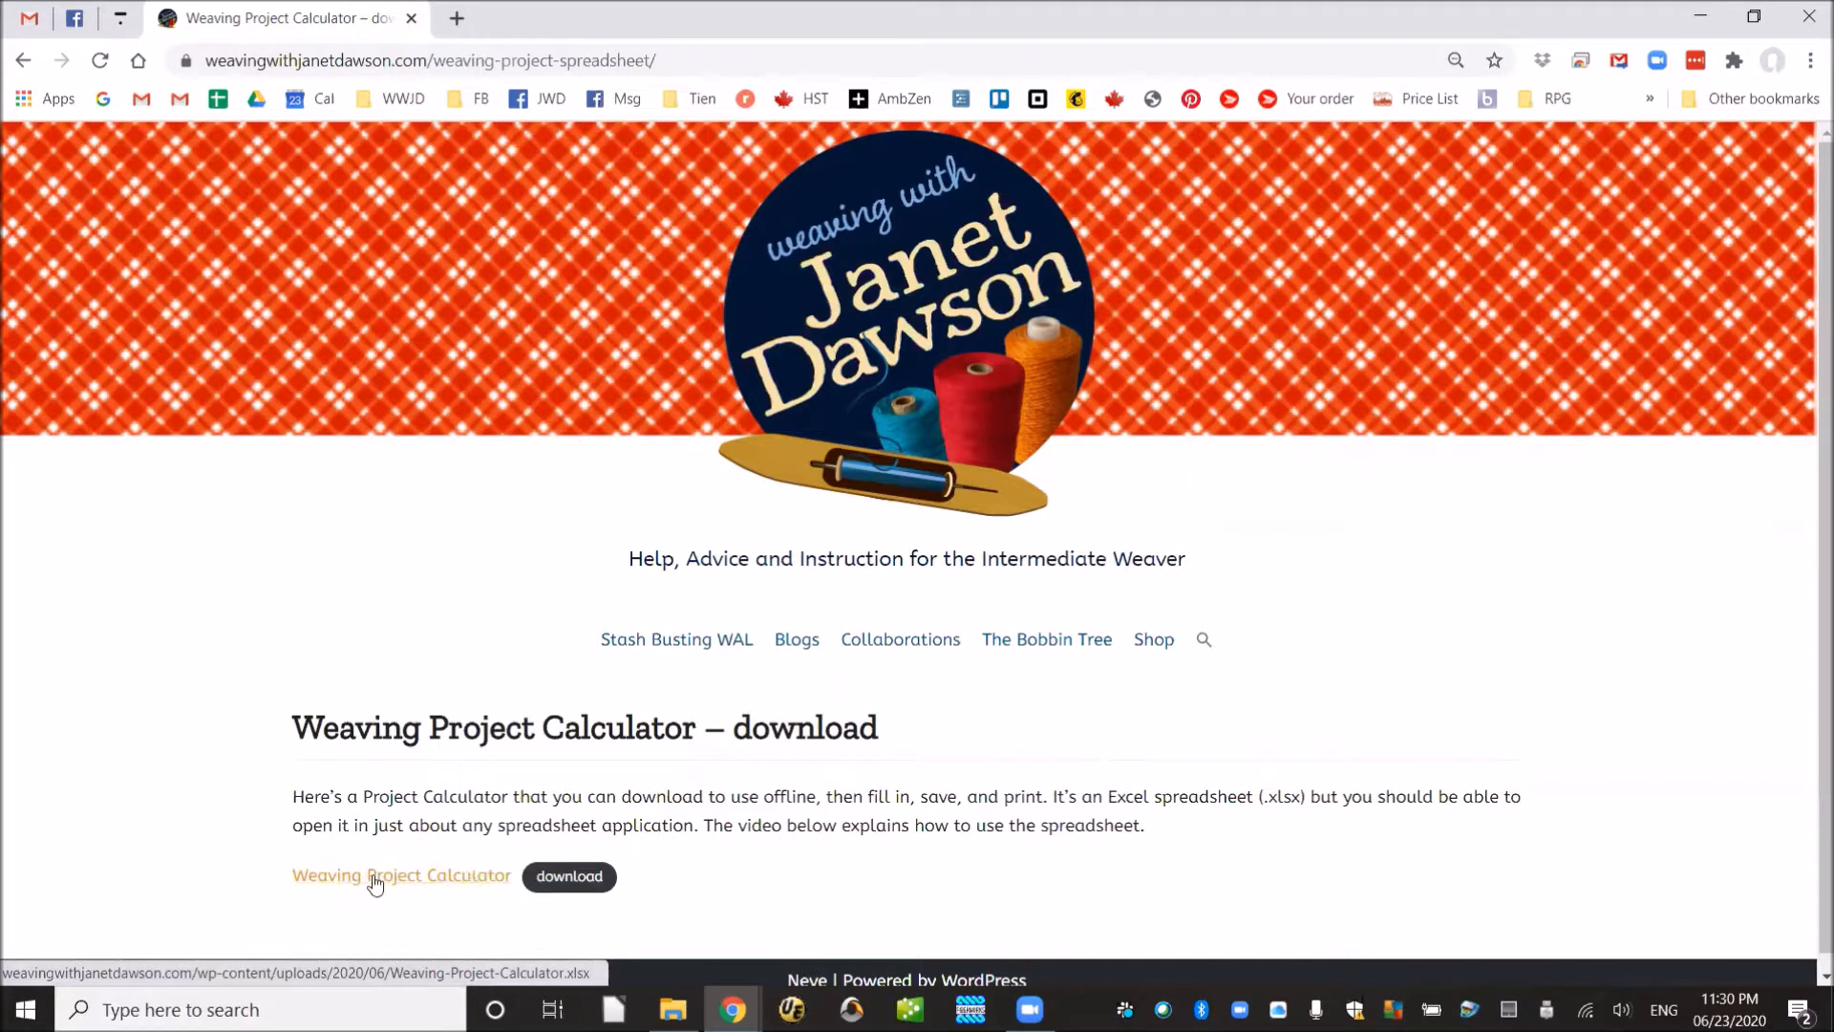
# Download the Weaving Project Calculator spreadsheet from the web page and open it in OpenOffice Calc, allowing the file to open
pyautogui.click(403, 877)
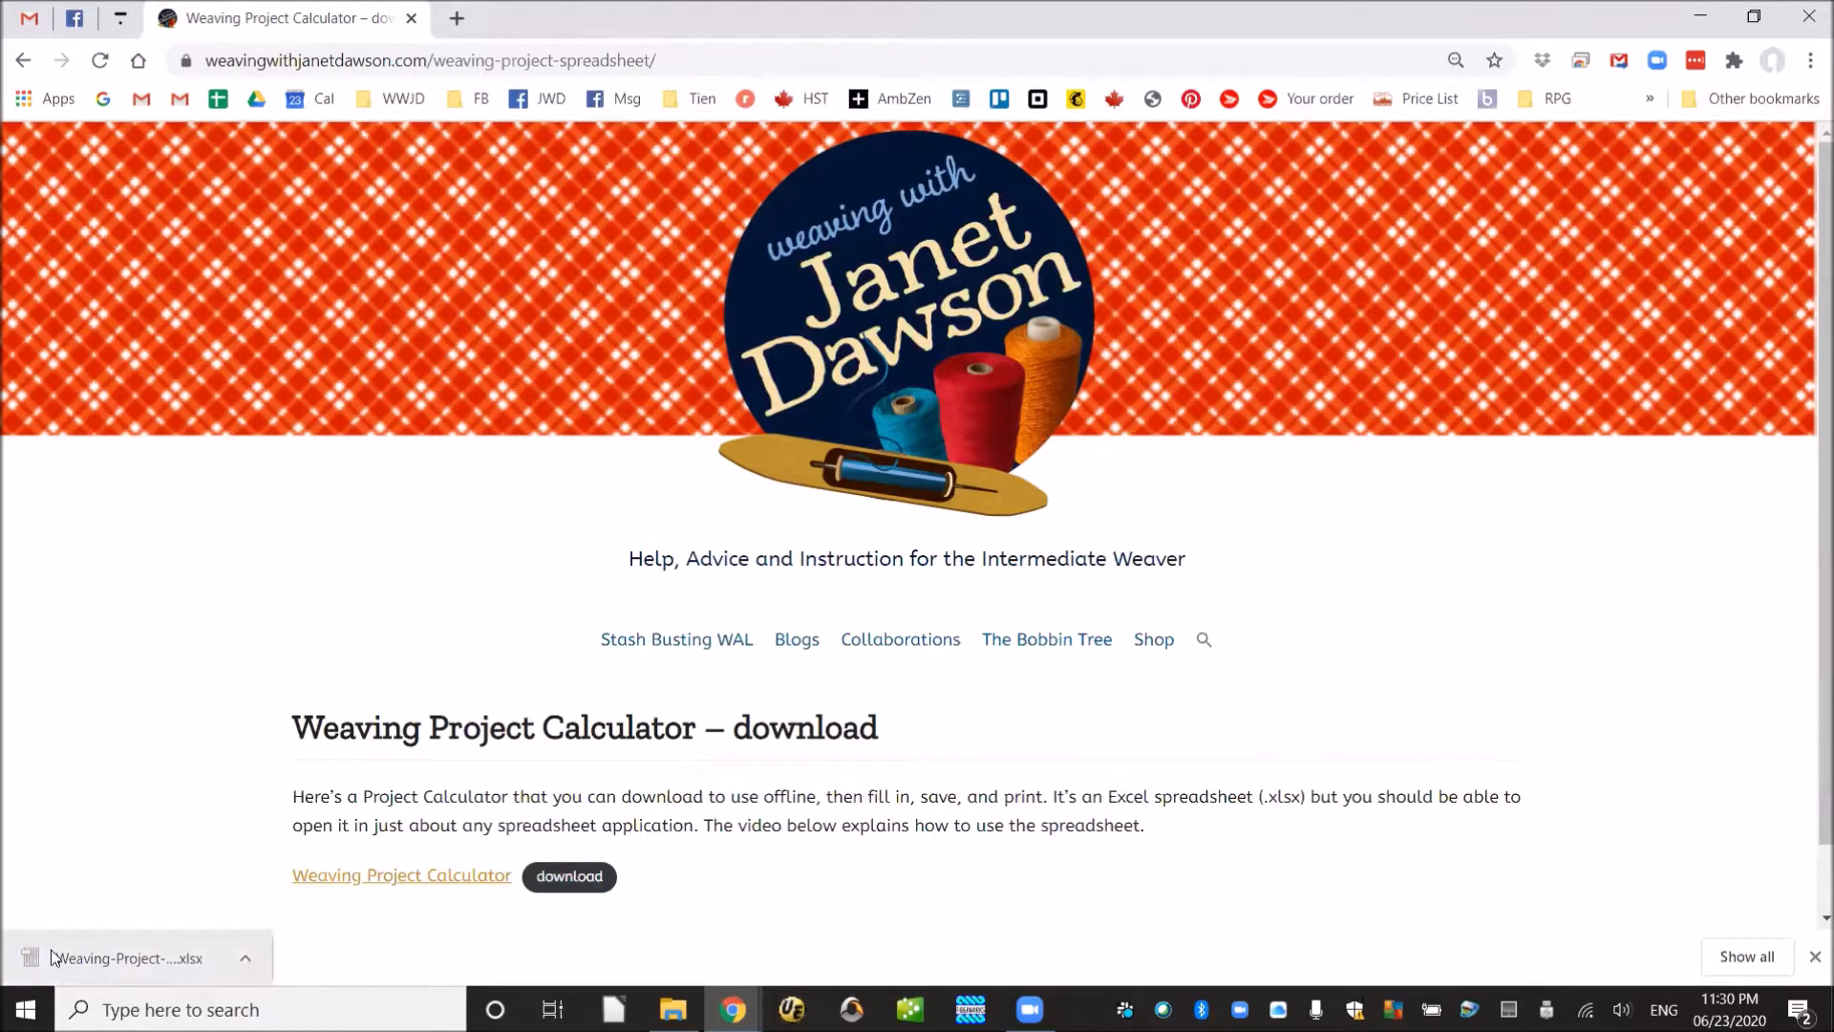
pyautogui.click(125, 962)
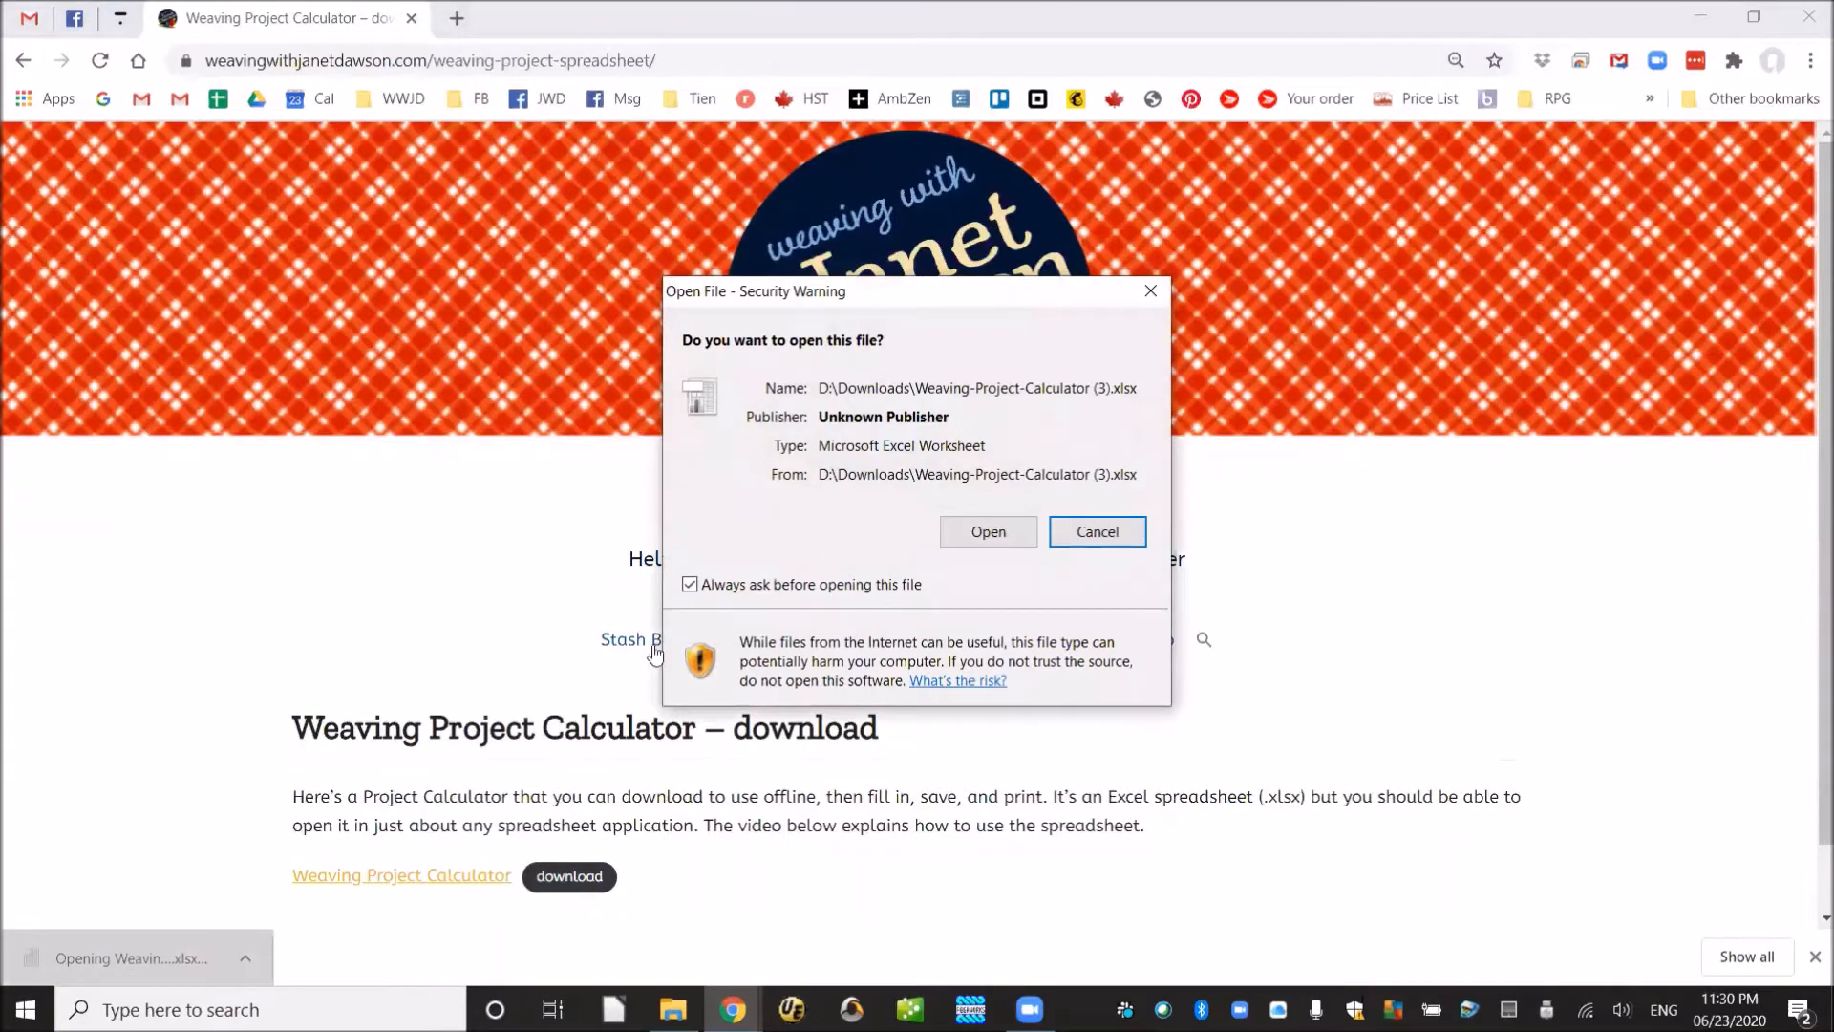
pyautogui.click(988, 535)
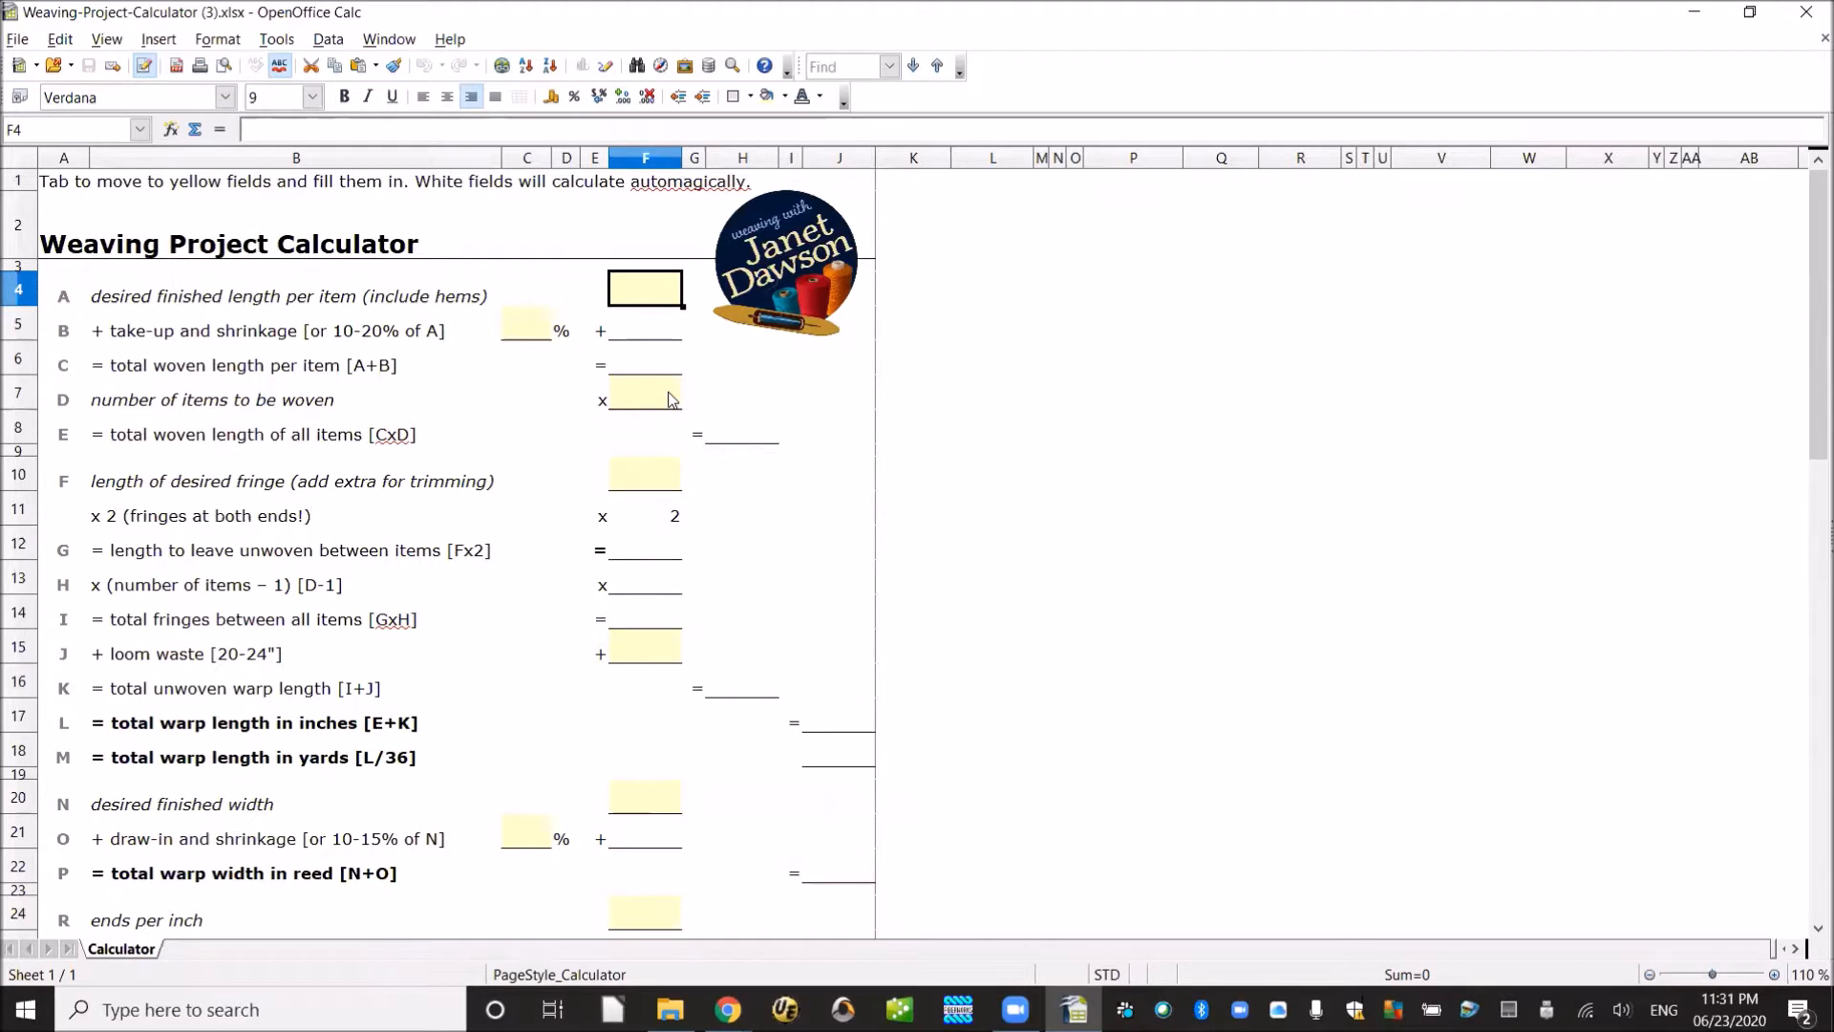
# Step through the yellow input fields down to the desired finished width and back up to the desired finished length
pyautogui.press('Tab')
pyautogui.press('Tab')
pyautogui.press('Tab')
pyautogui.press('Tab')
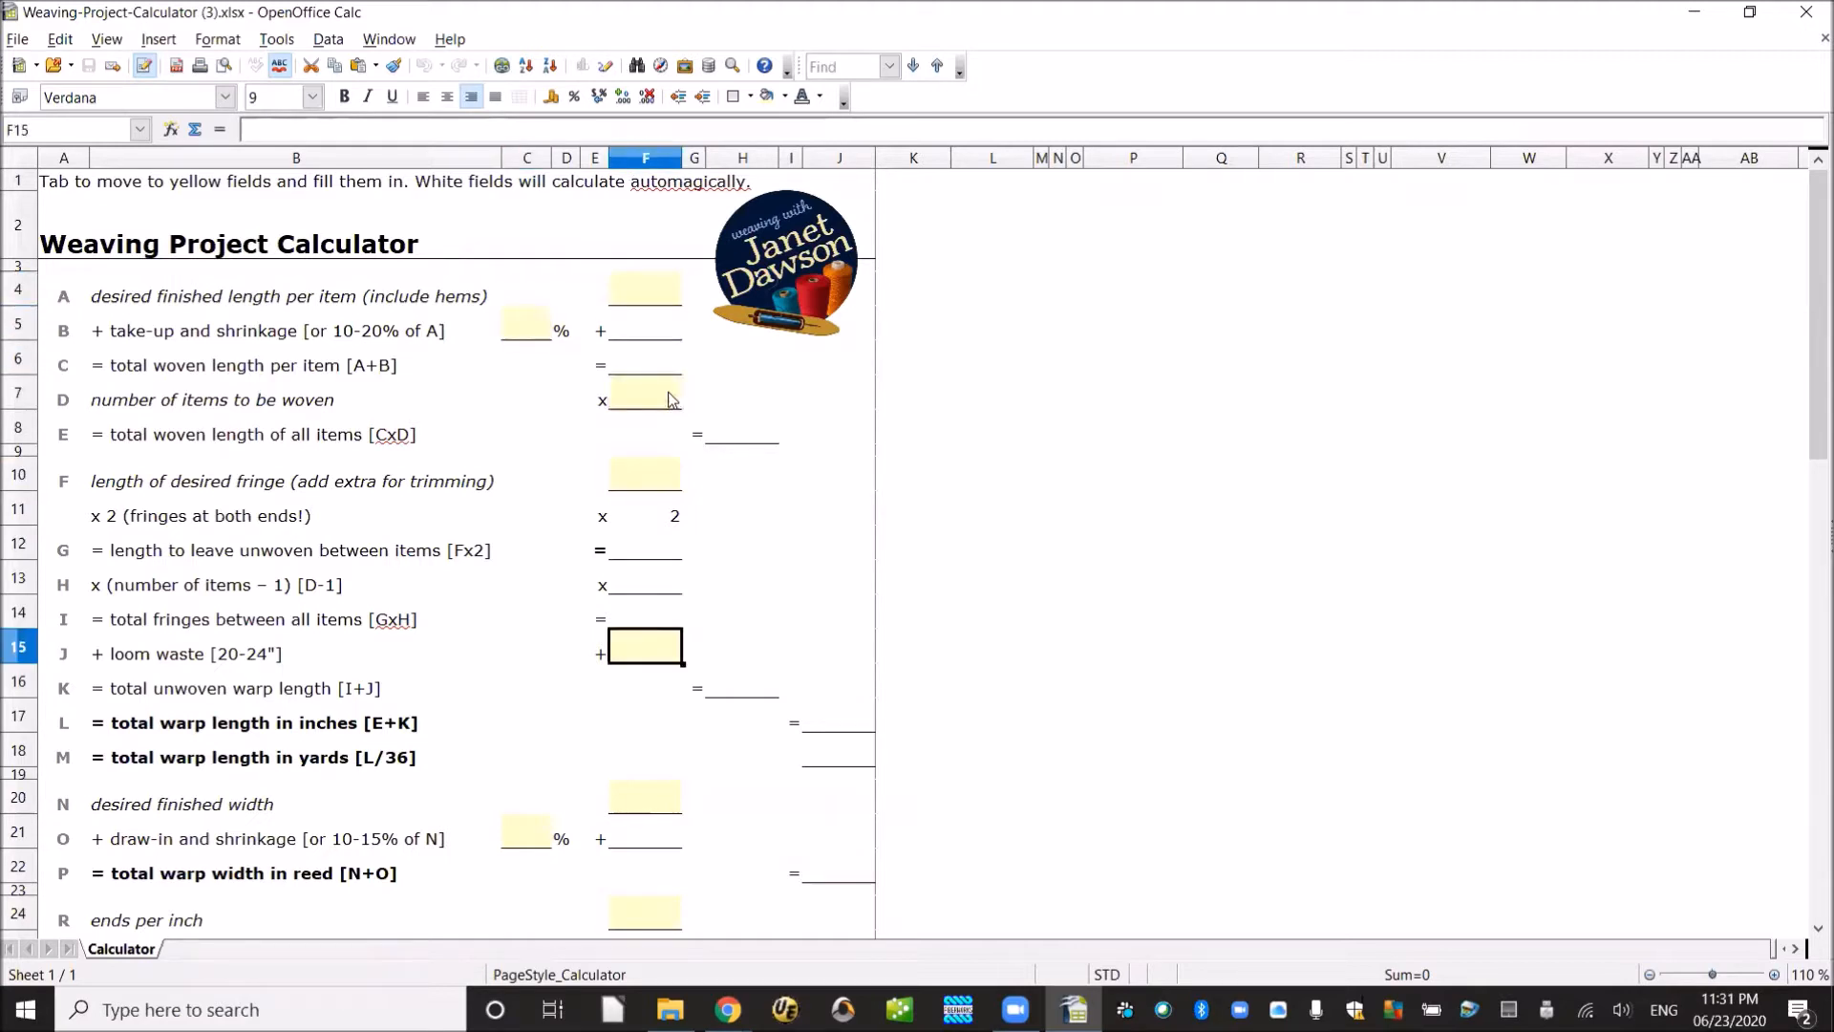
pyautogui.press('Tab')
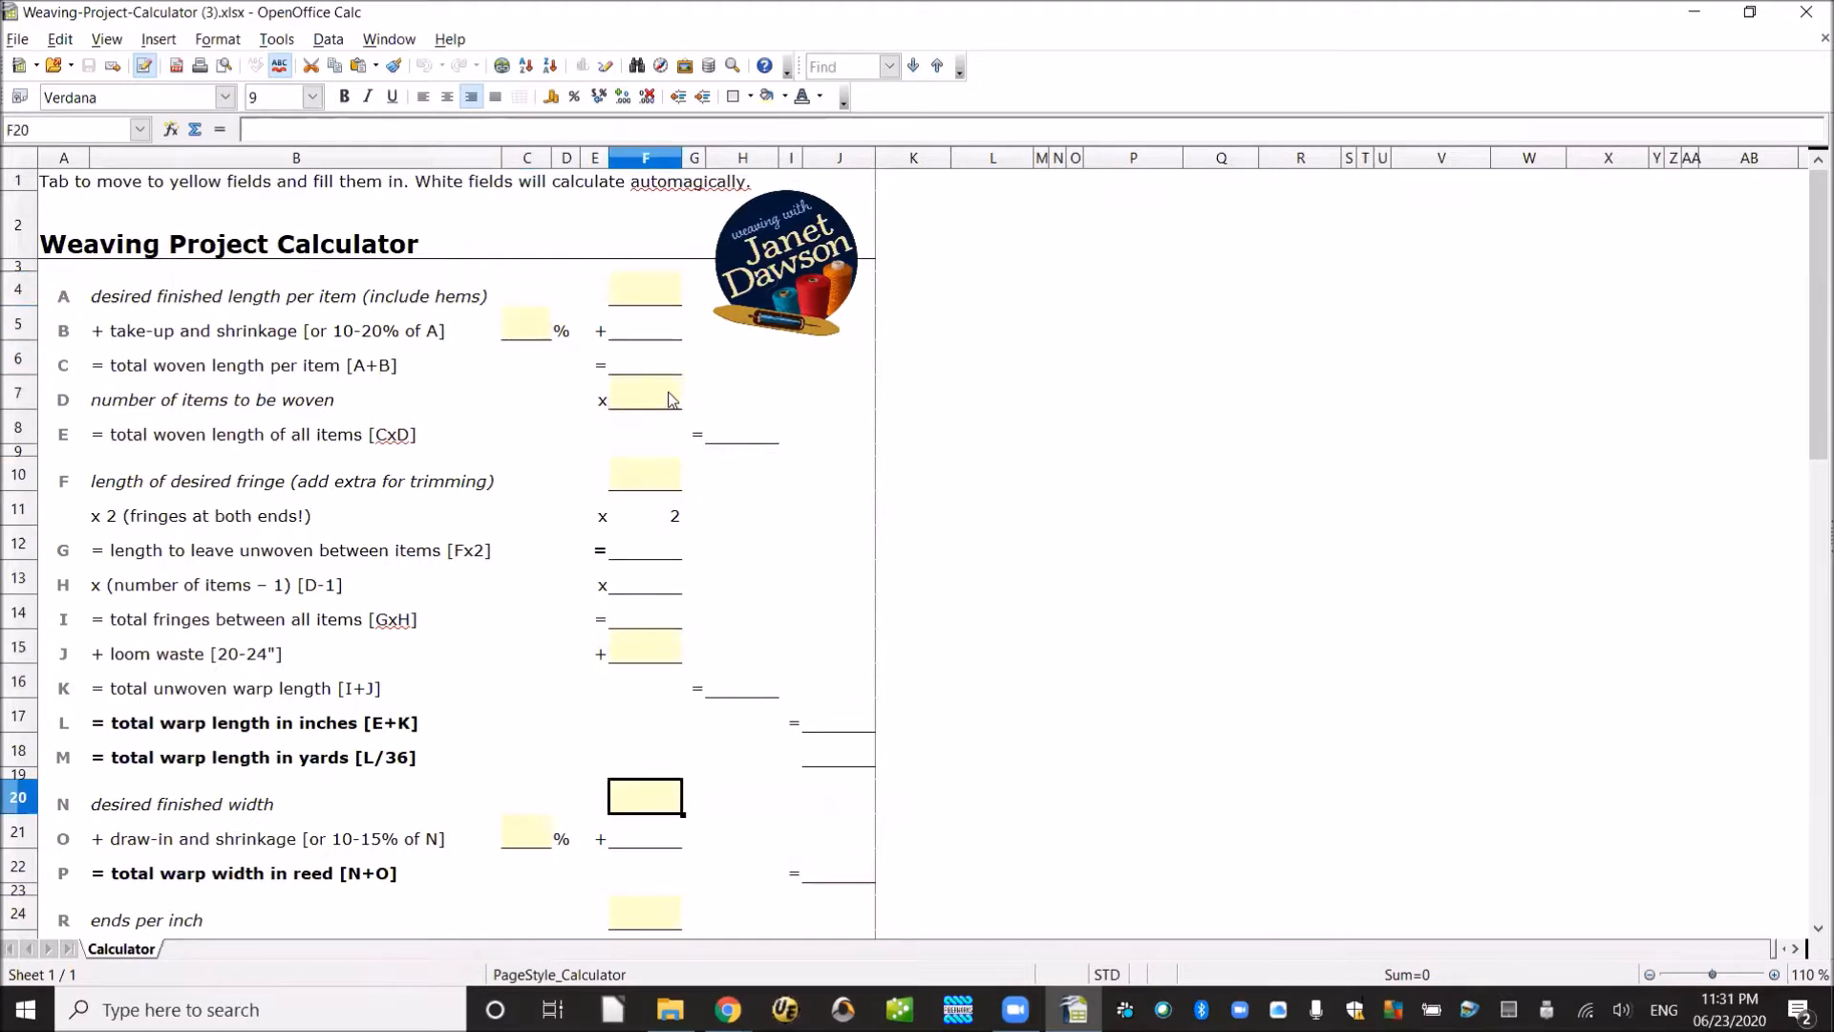
pyautogui.hotkey('shift', 'Tab')
pyautogui.hotkey('shift', 'Tab')
pyautogui.hotkey('shift', 'Tab')
pyautogui.hotkey('shift', 'Tab')
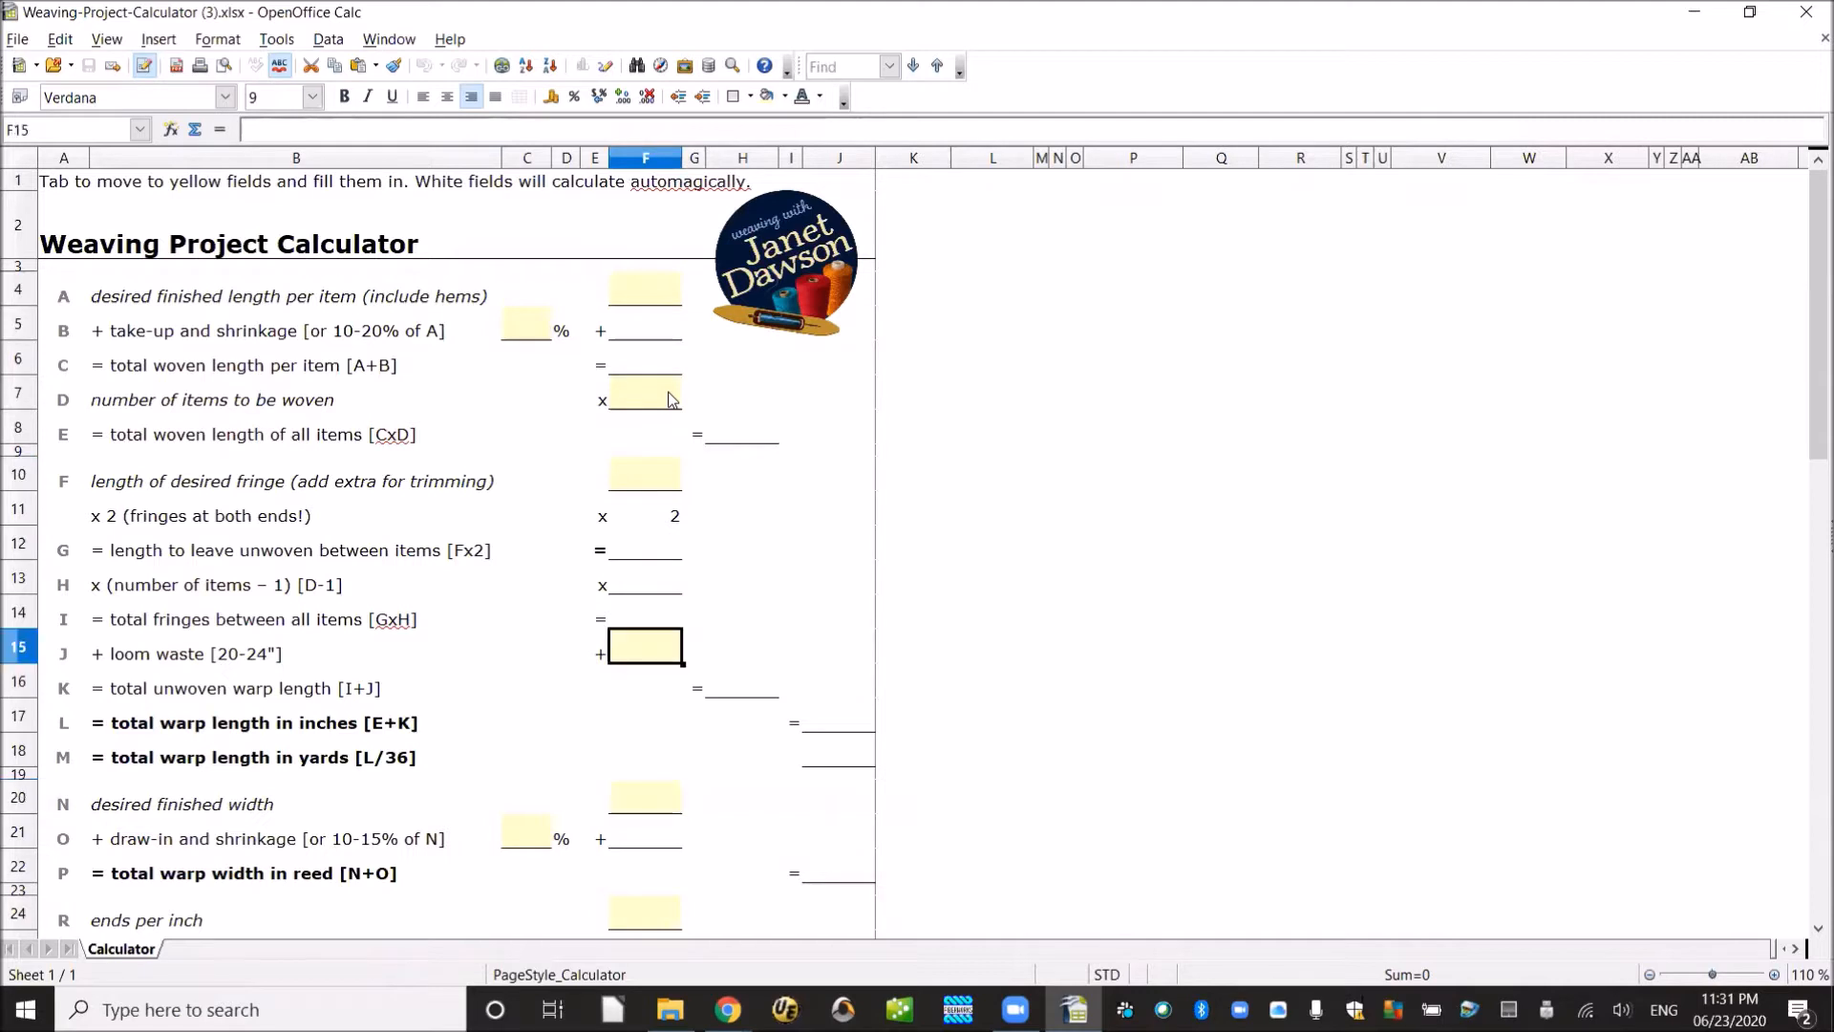
pyautogui.hotkey('shift', 'Tab')
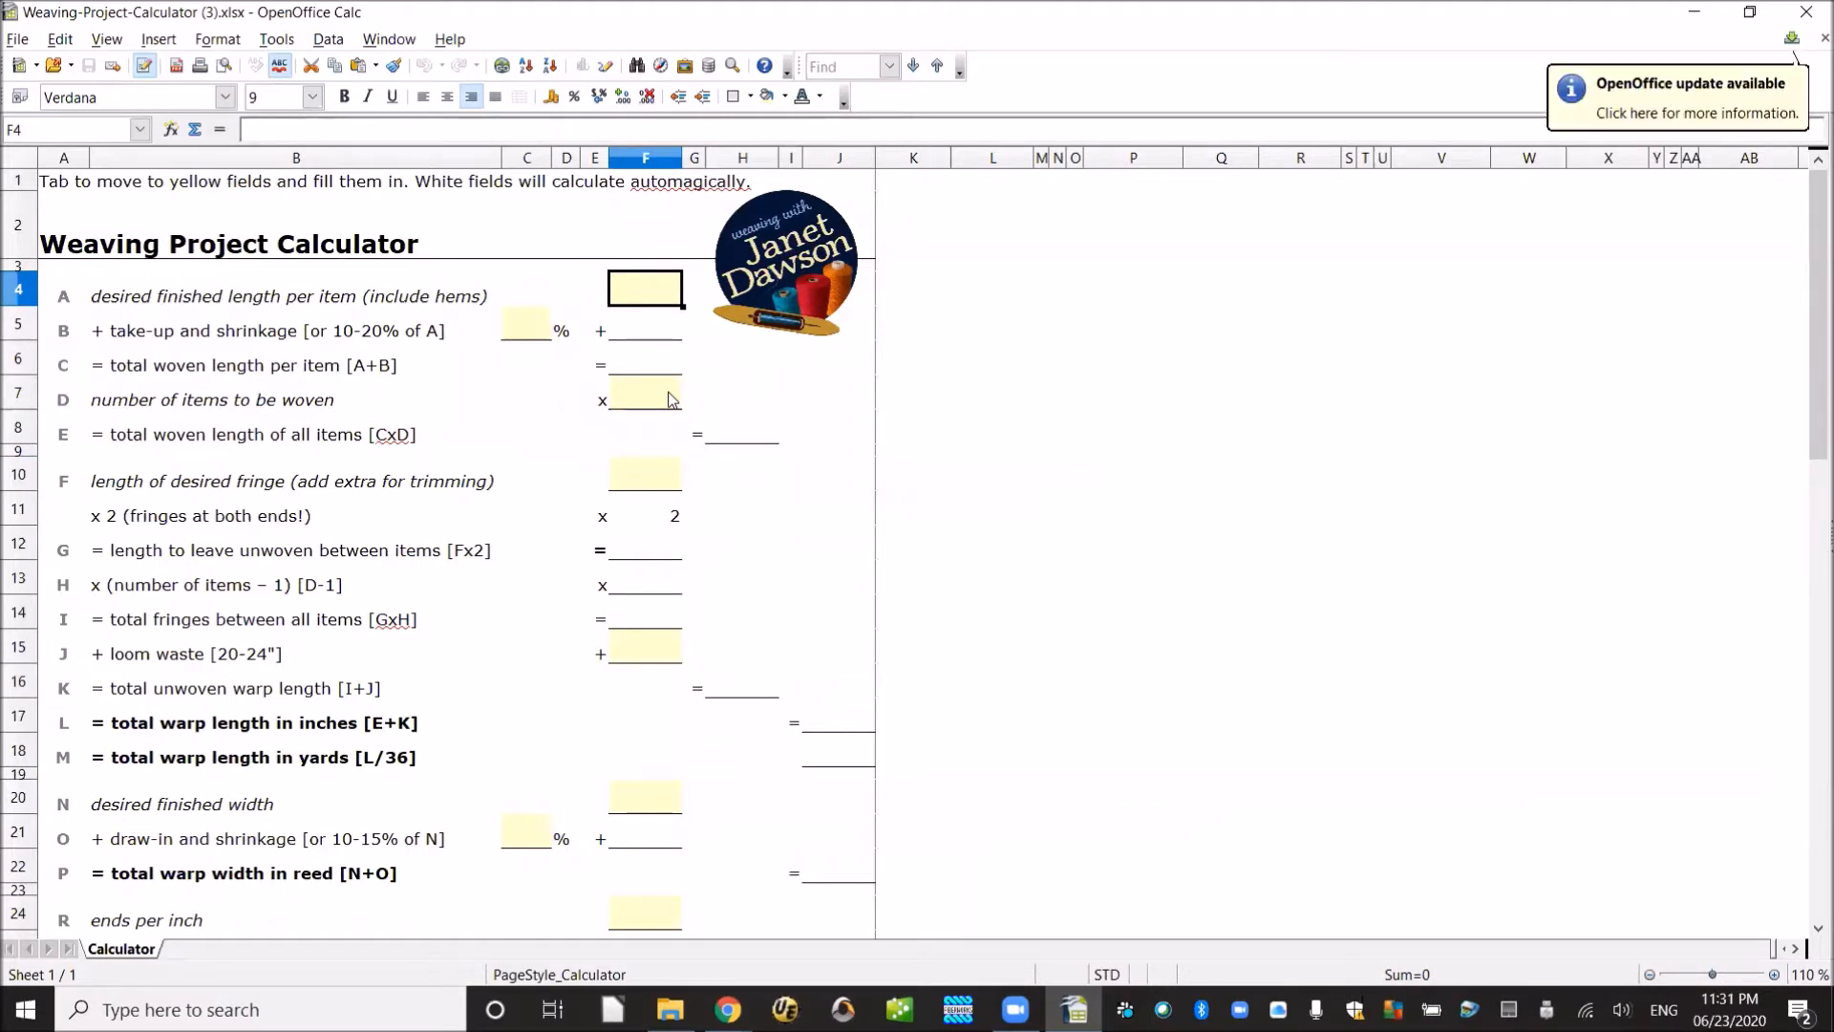
# Examine the labels and cells of rows A to C, covering finished length, take-up and shrinkage, and total woven length per item
pyautogui.click(353, 389)
pyautogui.click(373, 323)
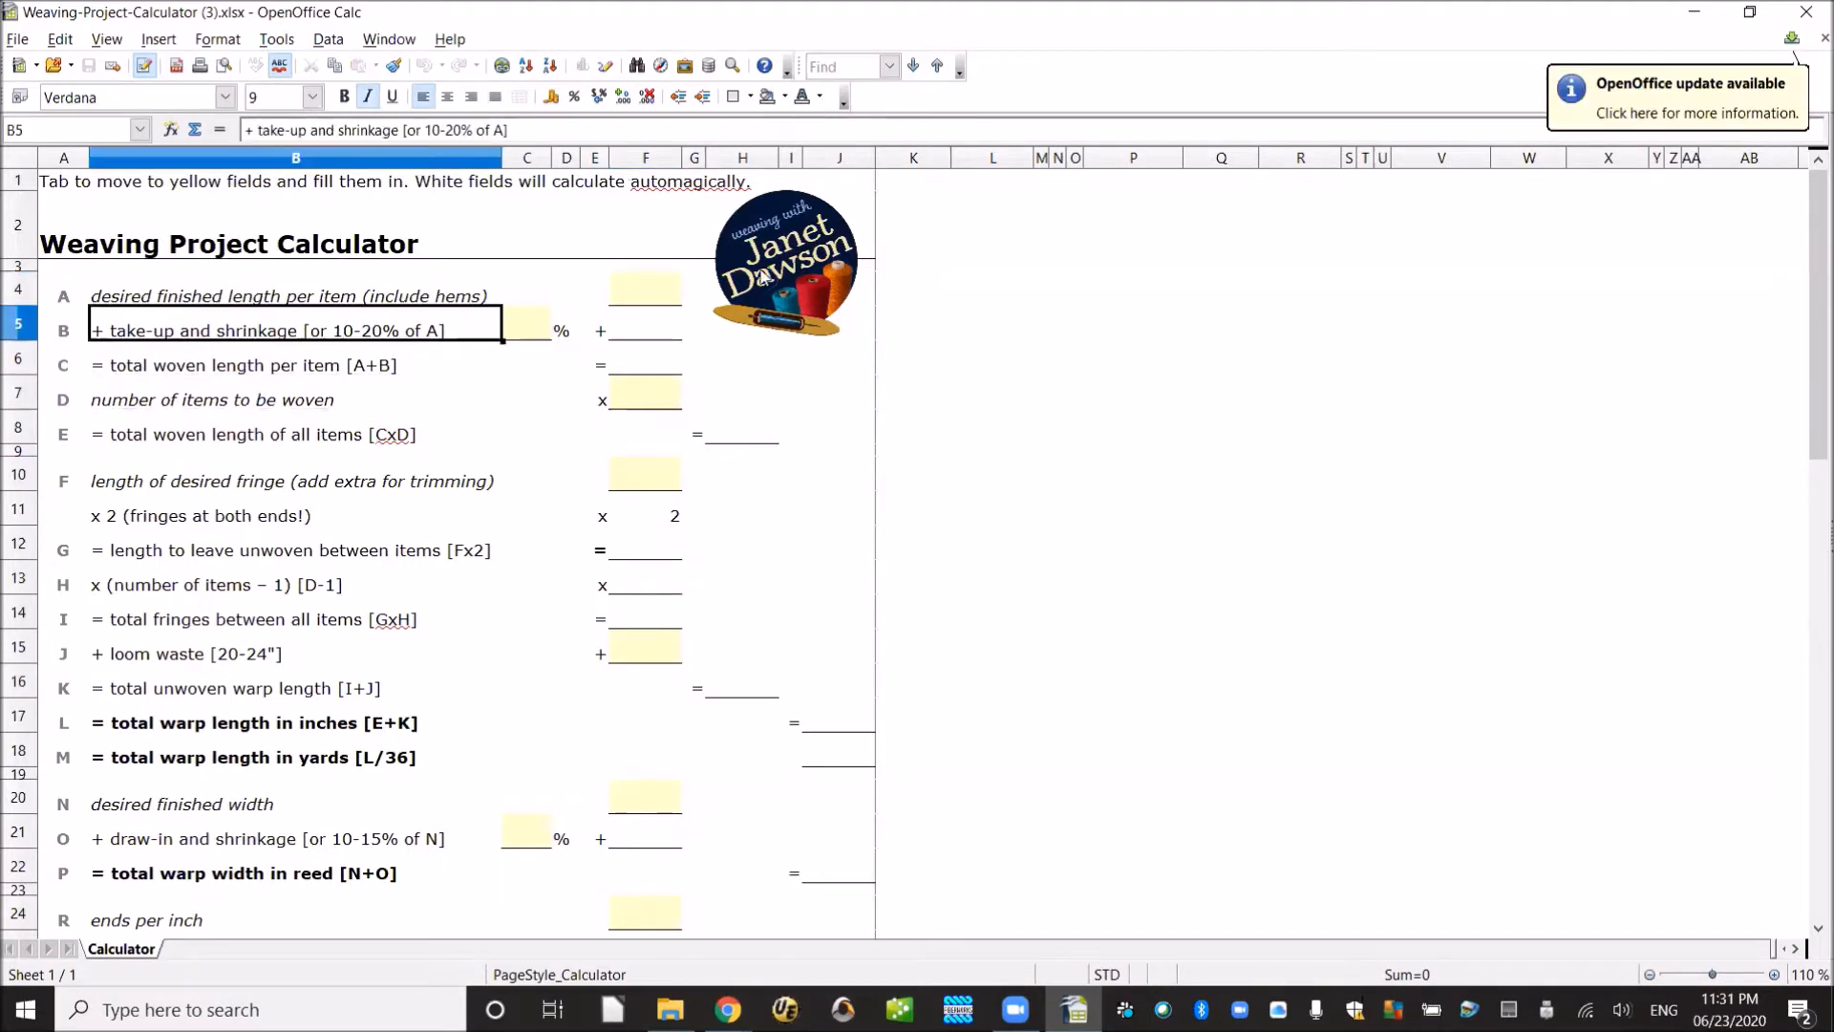
pyautogui.click(840, 420)
pyautogui.click(674, 295)
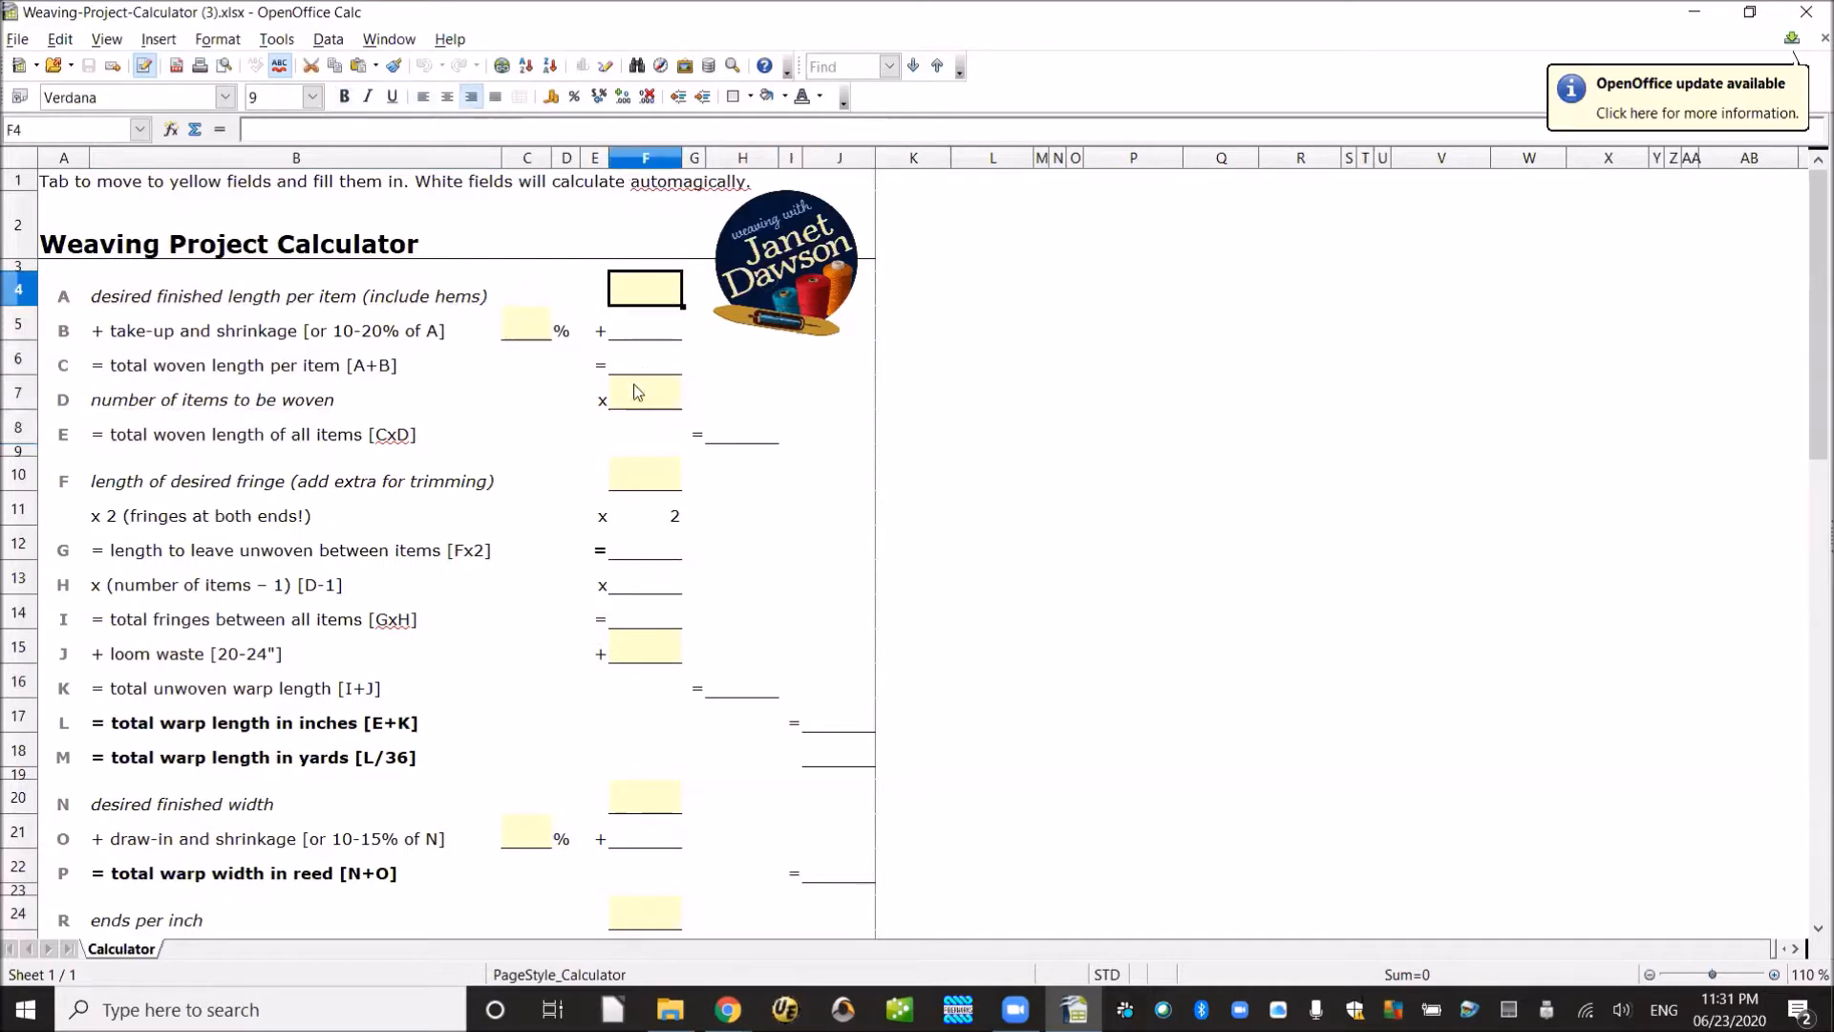
pyautogui.click(249, 304)
pyautogui.click(236, 336)
pyautogui.click(241, 367)
pyautogui.click(302, 302)
pyautogui.click(649, 296)
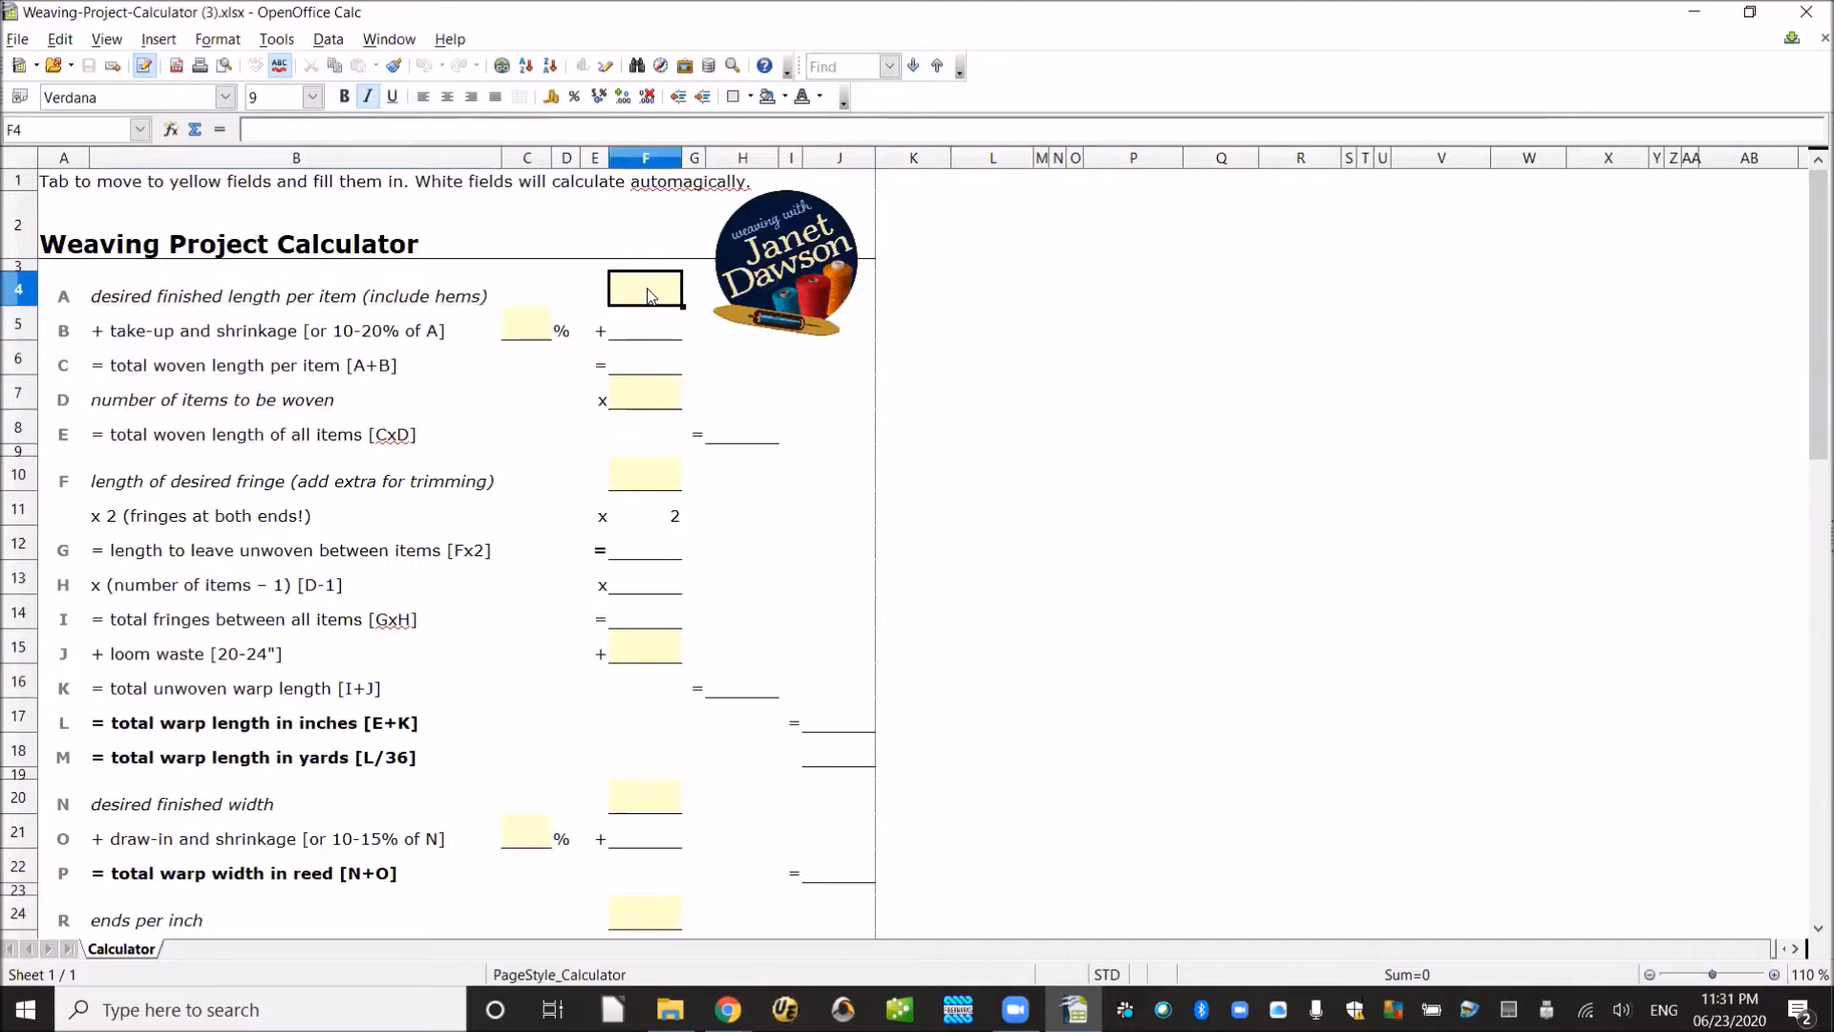
pyautogui.click(272, 298)
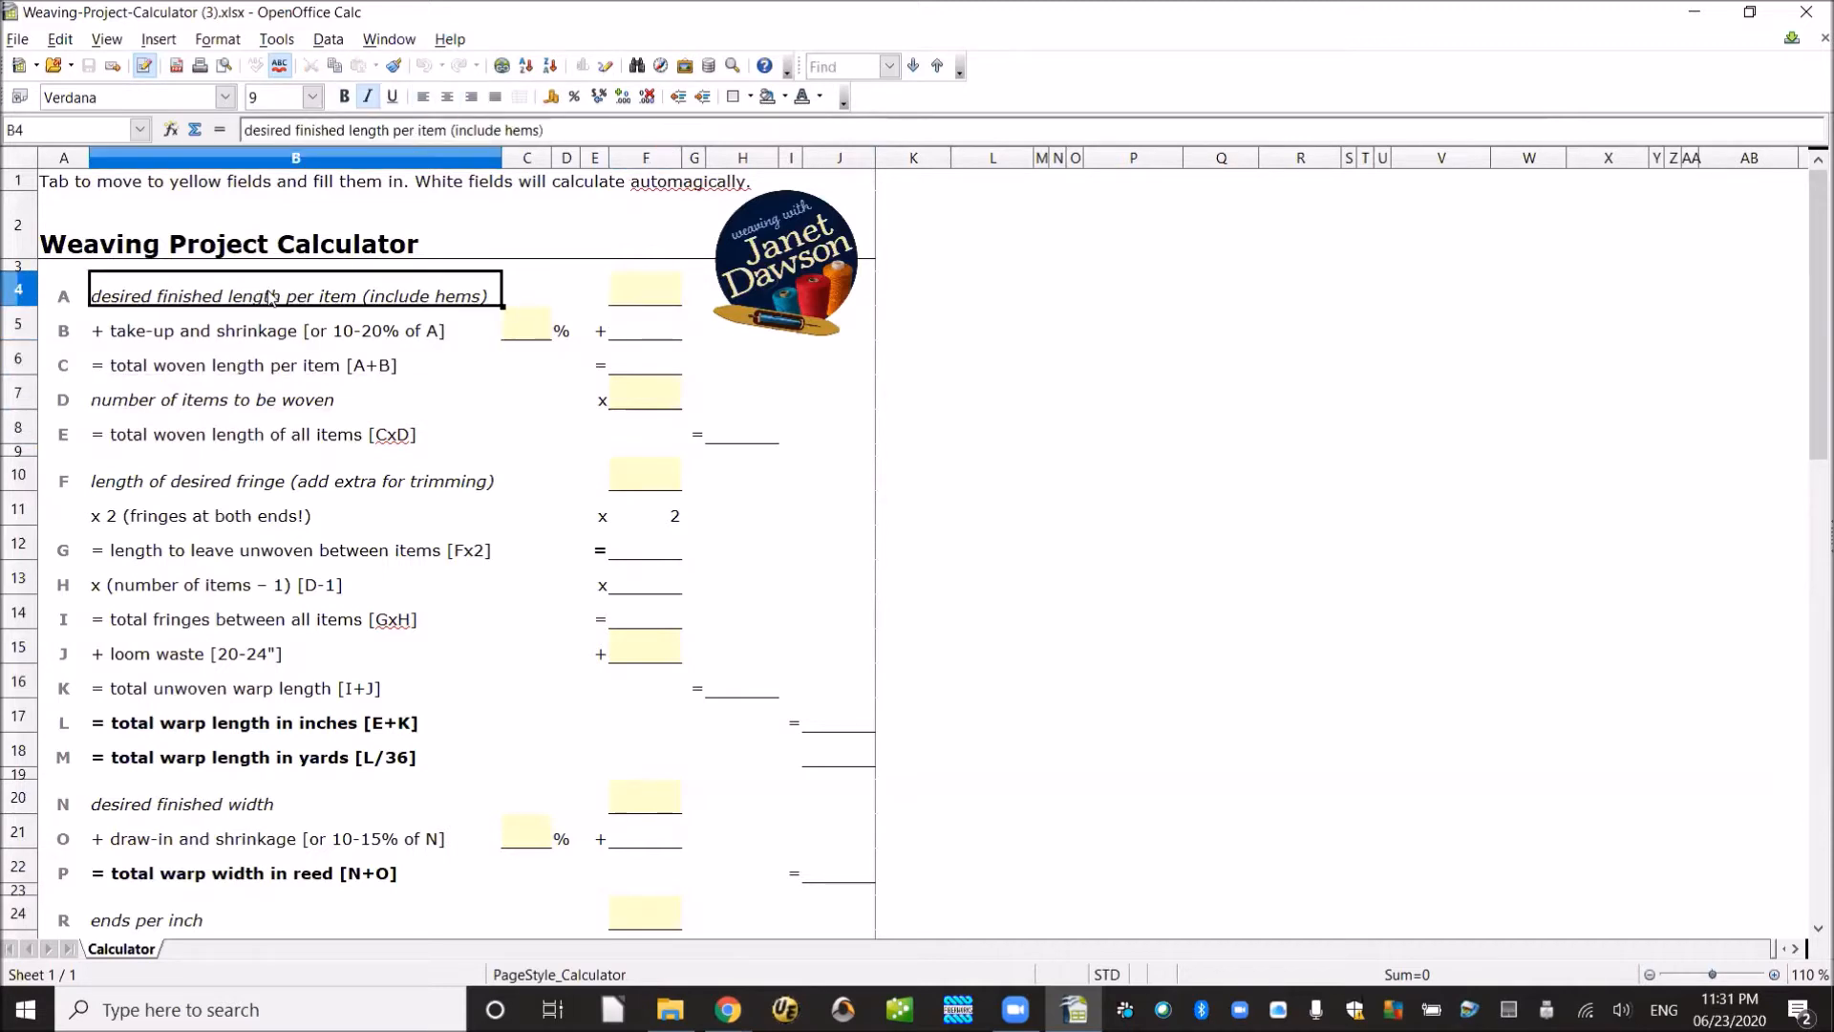
pyautogui.click(543, 330)
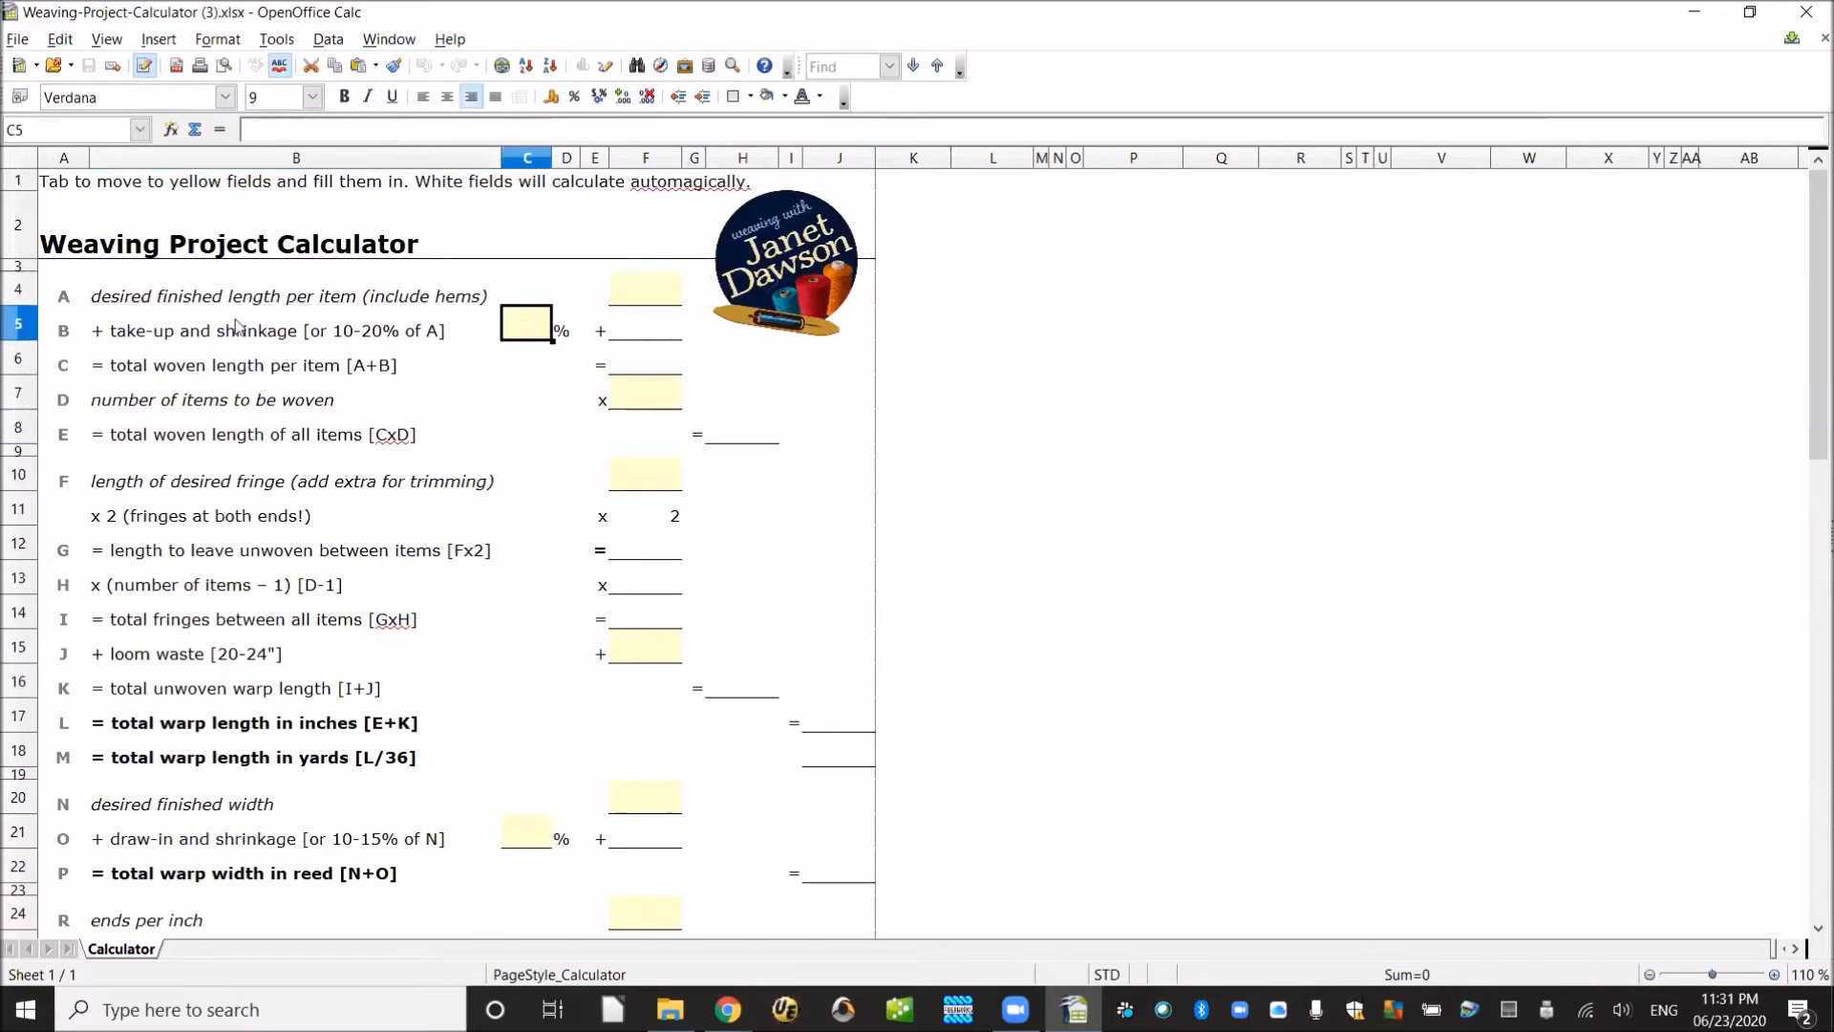
pyautogui.click(187, 342)
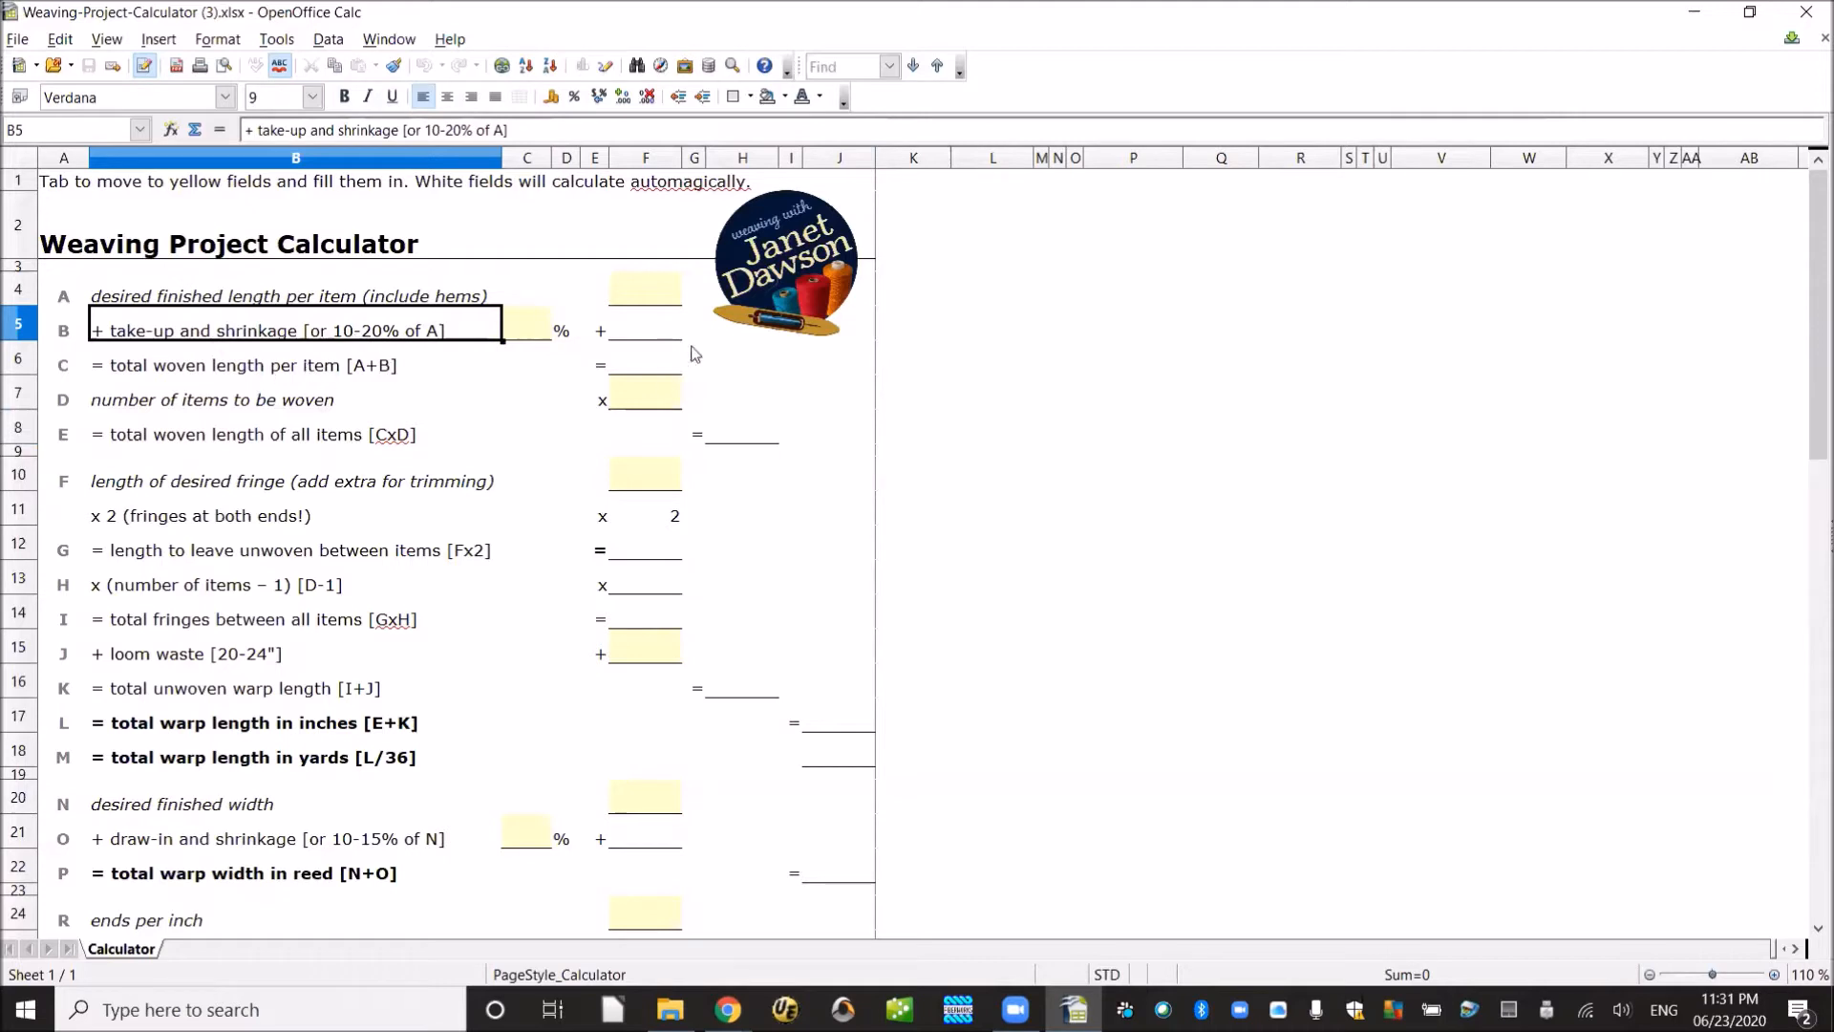
pyautogui.click(639, 367)
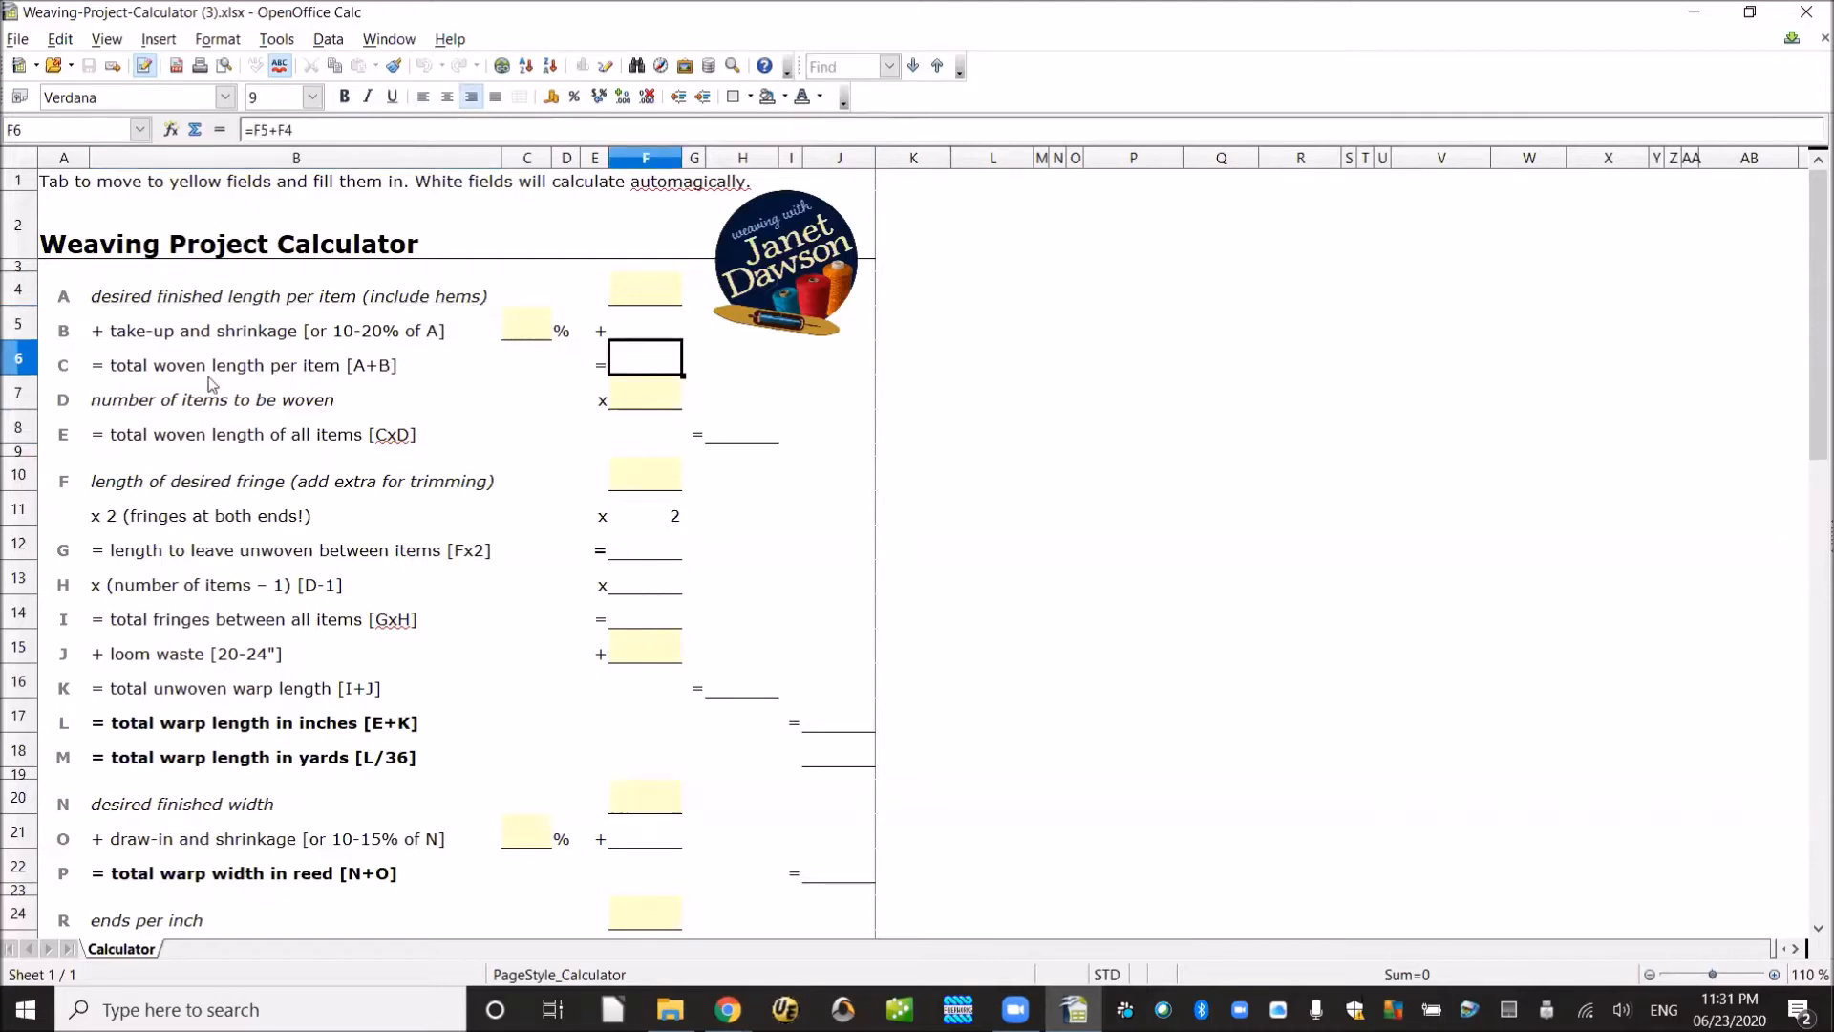
pyautogui.click(150, 372)
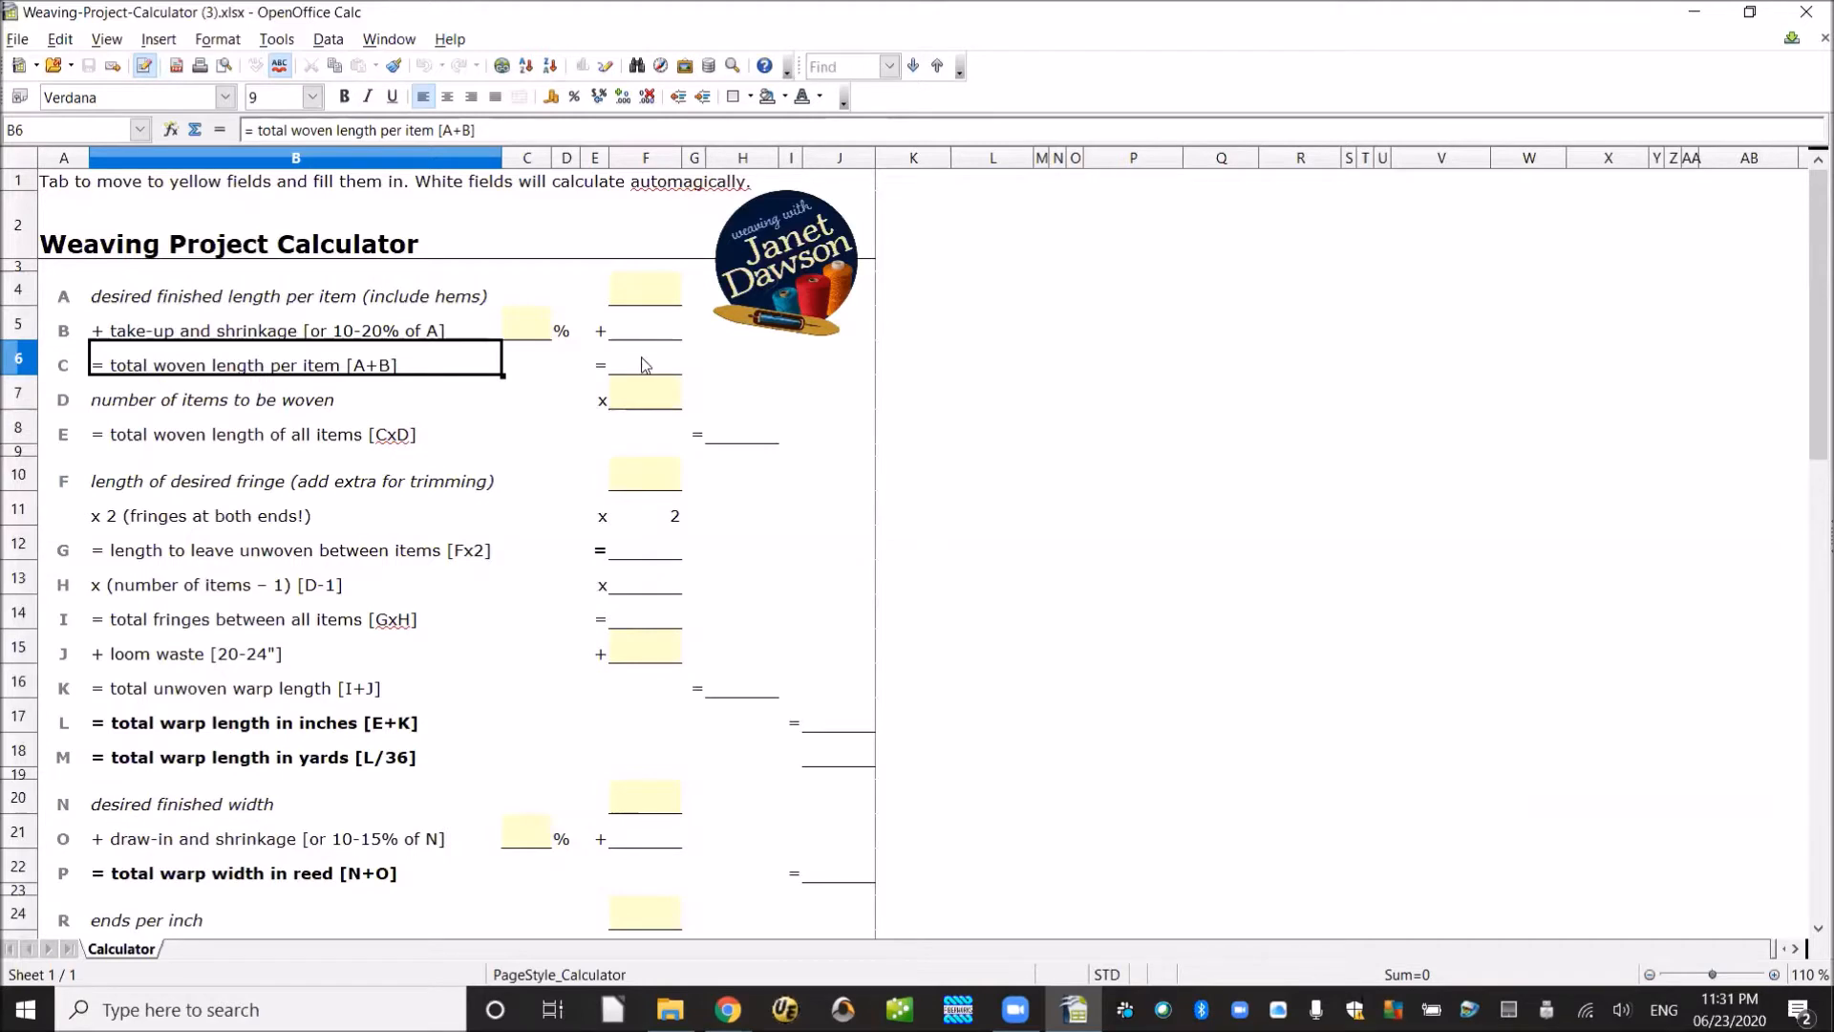
# Compare the percentage fields and formulas of the take-up and shrinkage row with those of the draw-in and shrinkage row
pyautogui.scroll(-1, 626, 391)
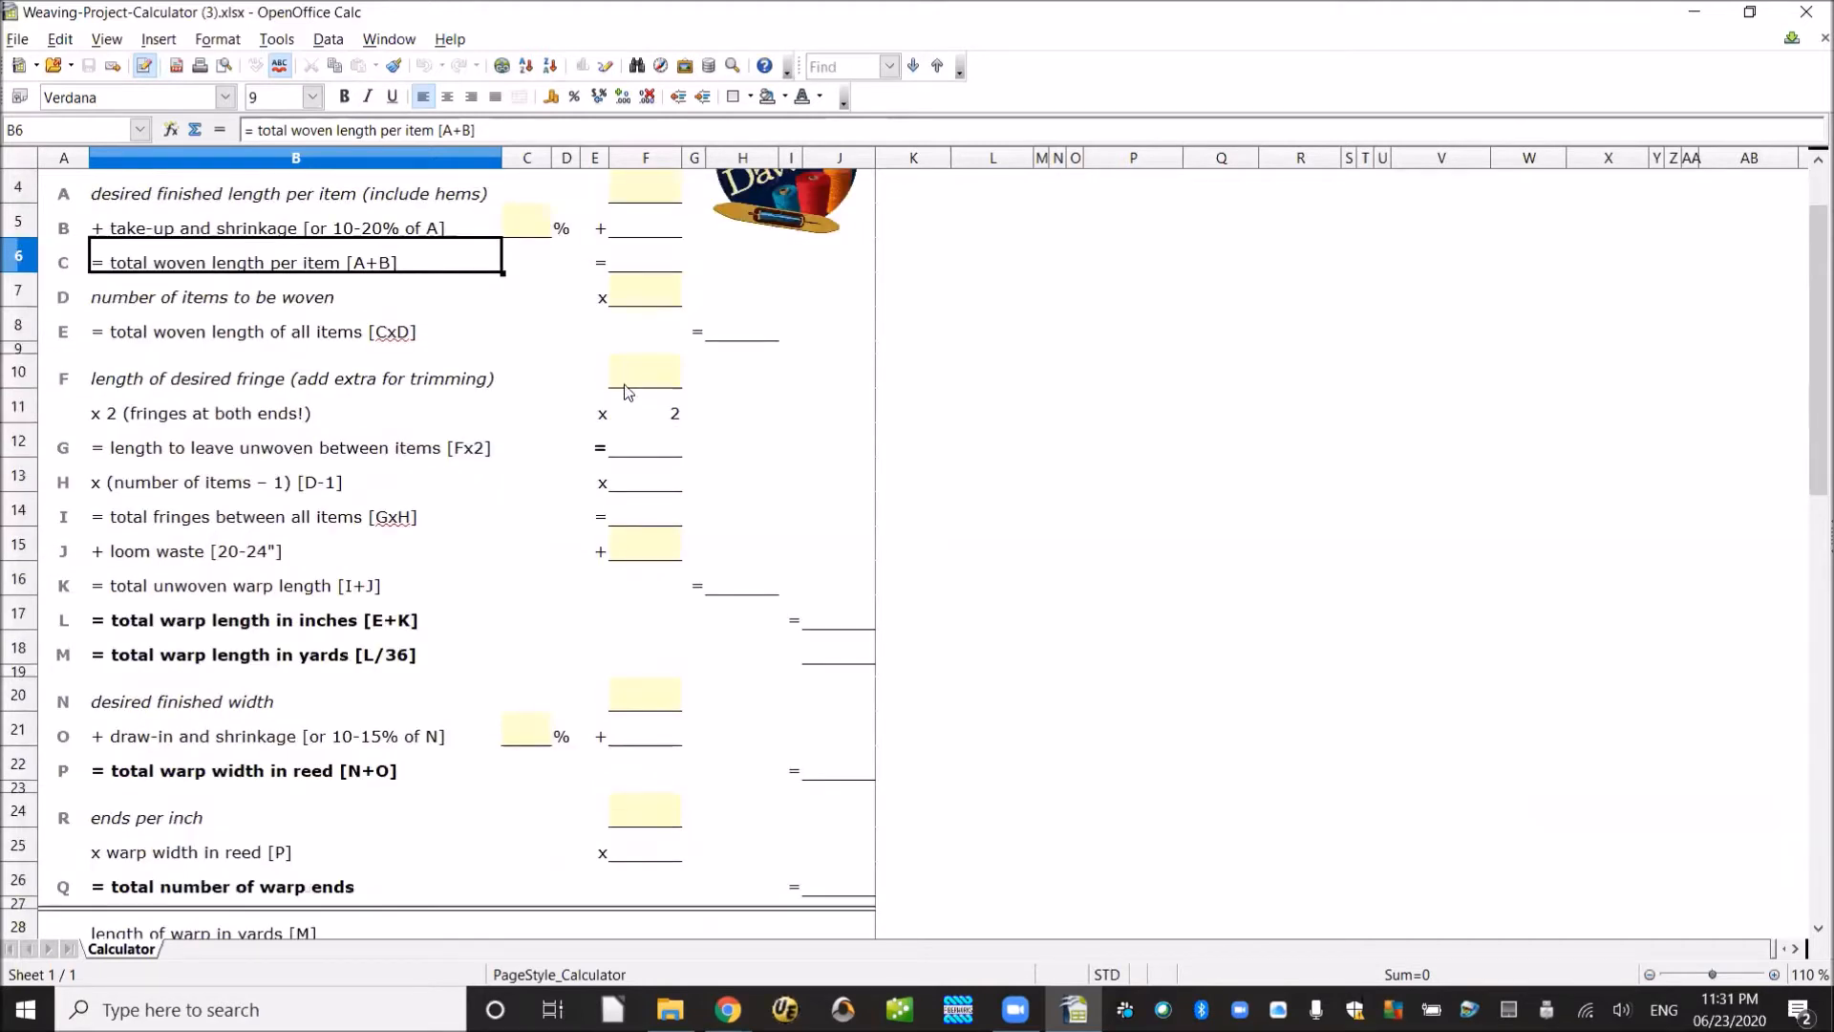
pyautogui.click(534, 222)
pyautogui.click(639, 241)
pyautogui.click(642, 736)
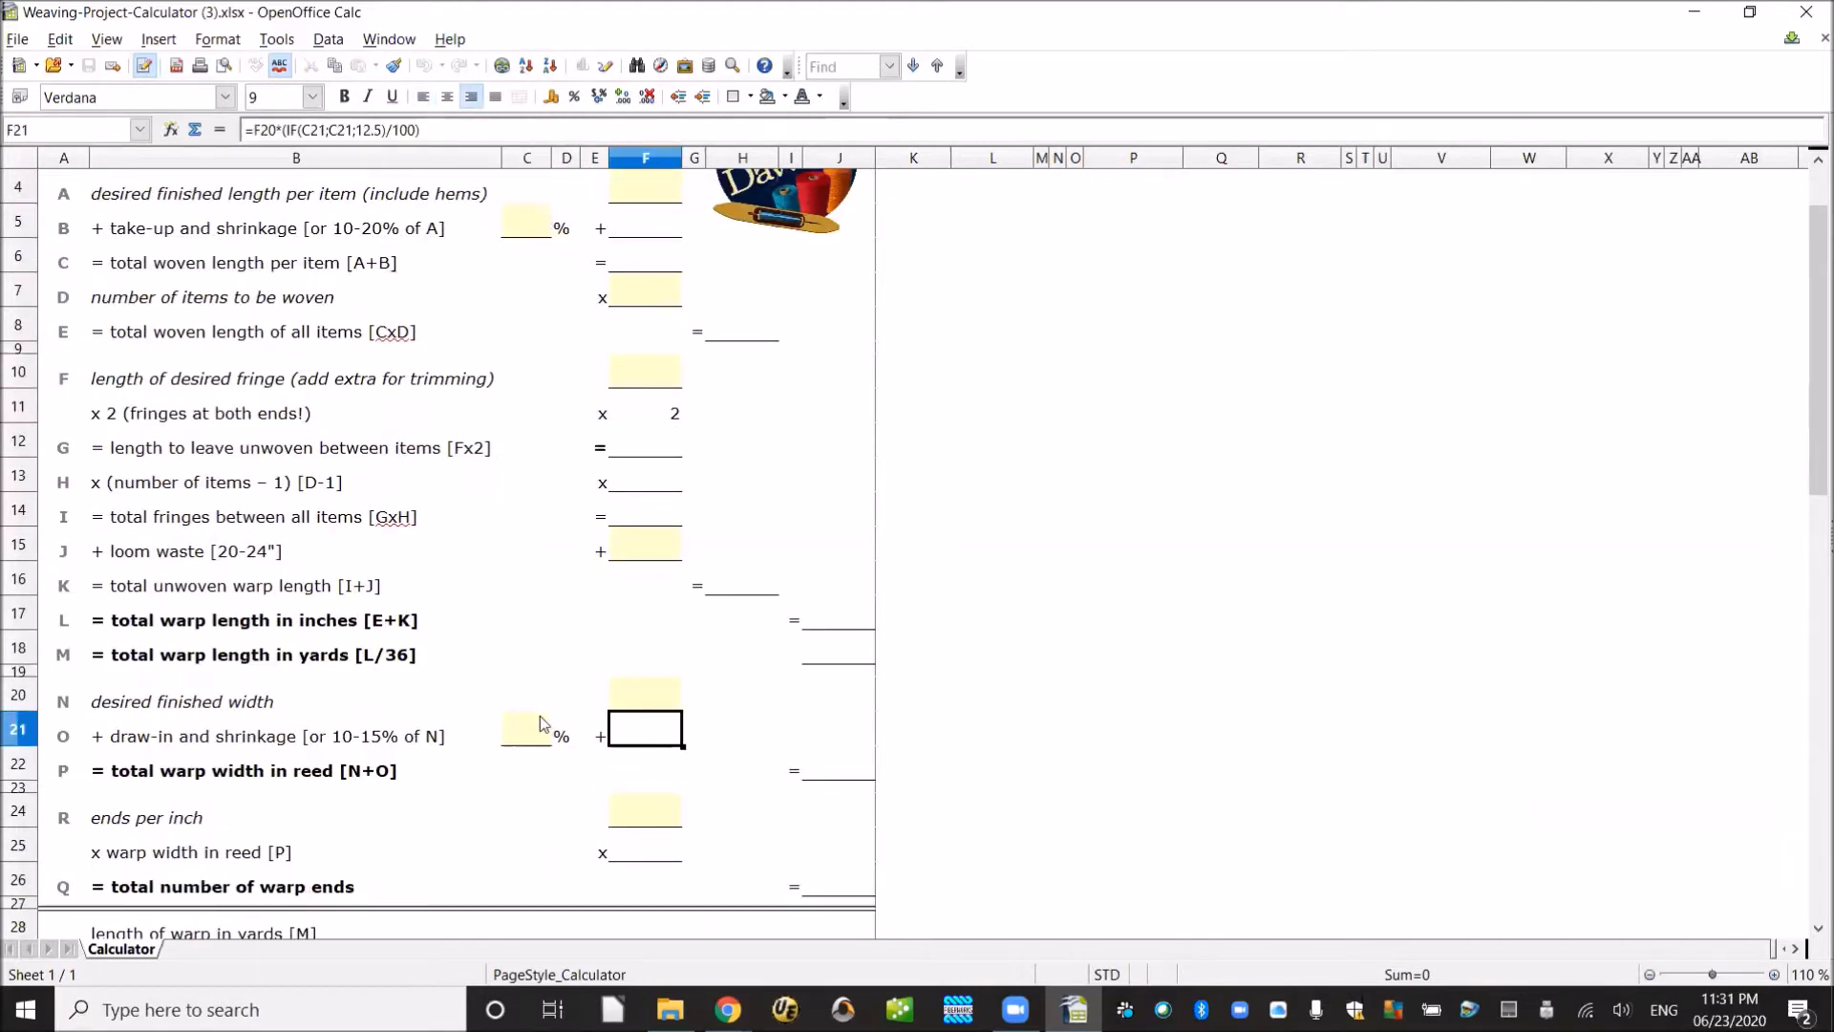
pyautogui.click(542, 724)
pyautogui.click(658, 736)
pyautogui.click(669, 241)
pyautogui.scroll(1, 638, 260)
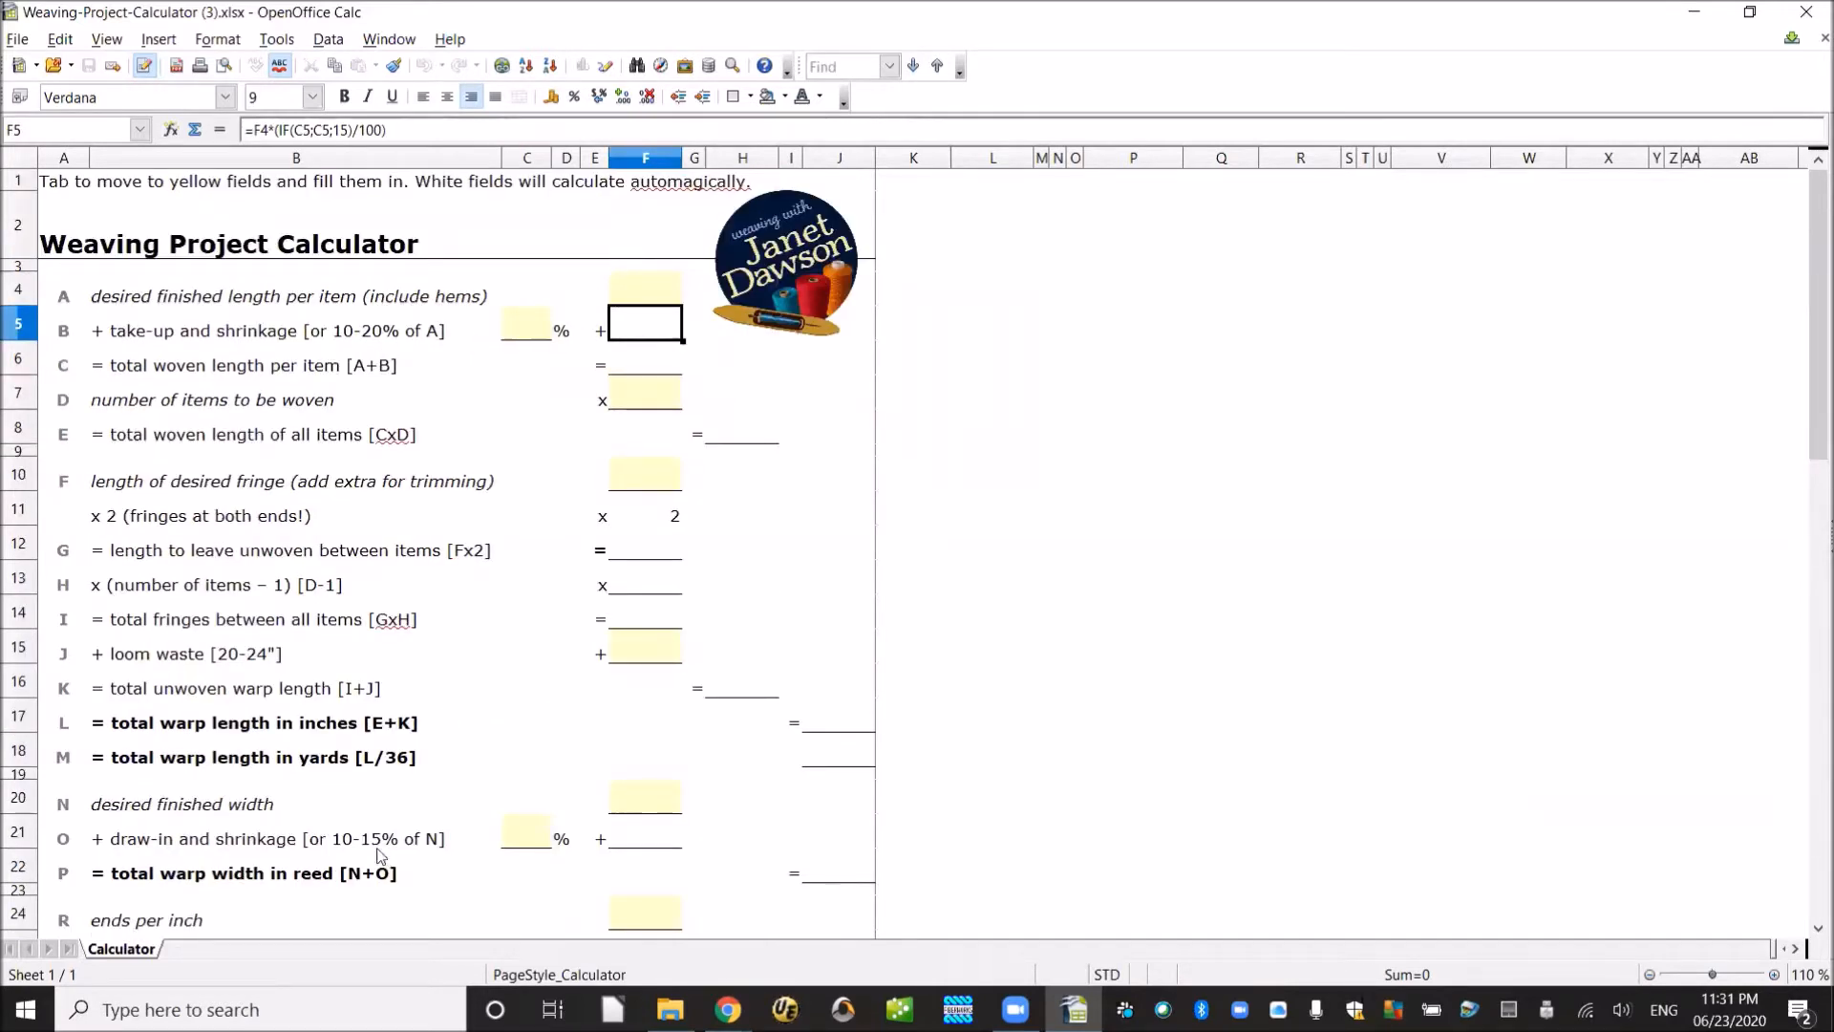
pyautogui.click(361, 339)
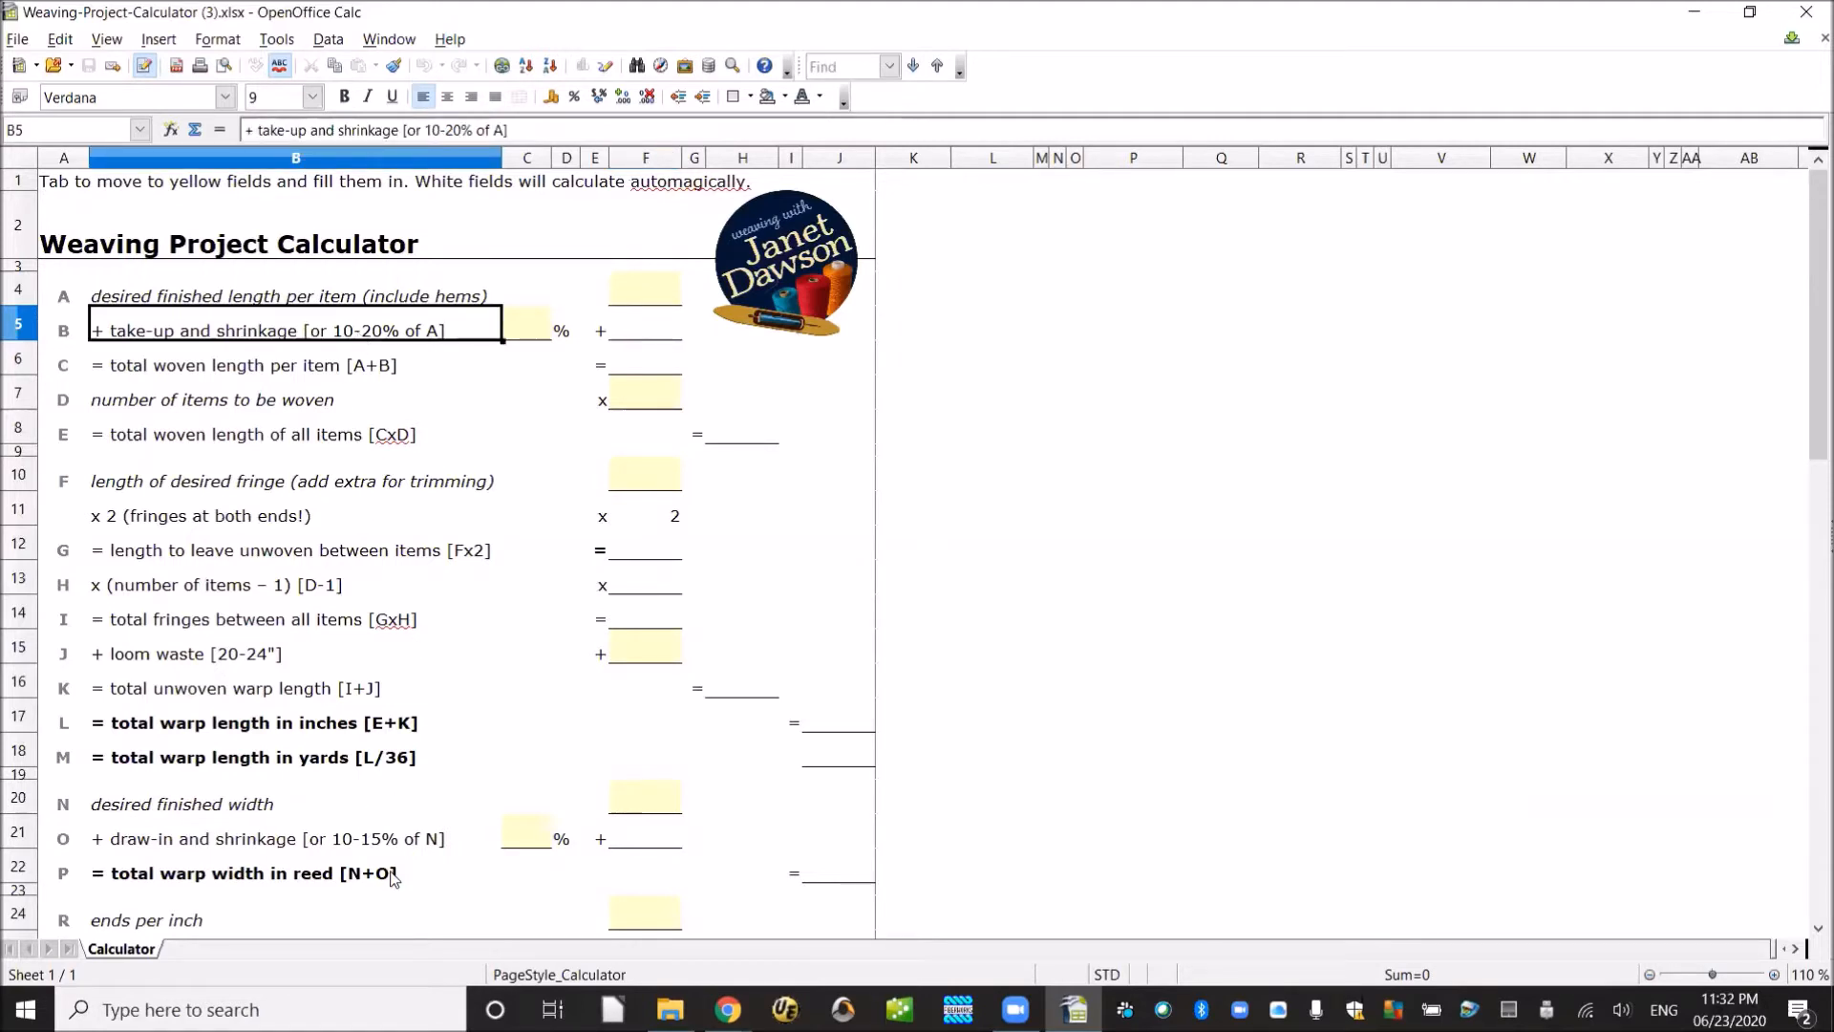
pyautogui.click(401, 839)
pyautogui.click(392, 342)
pyautogui.click(626, 331)
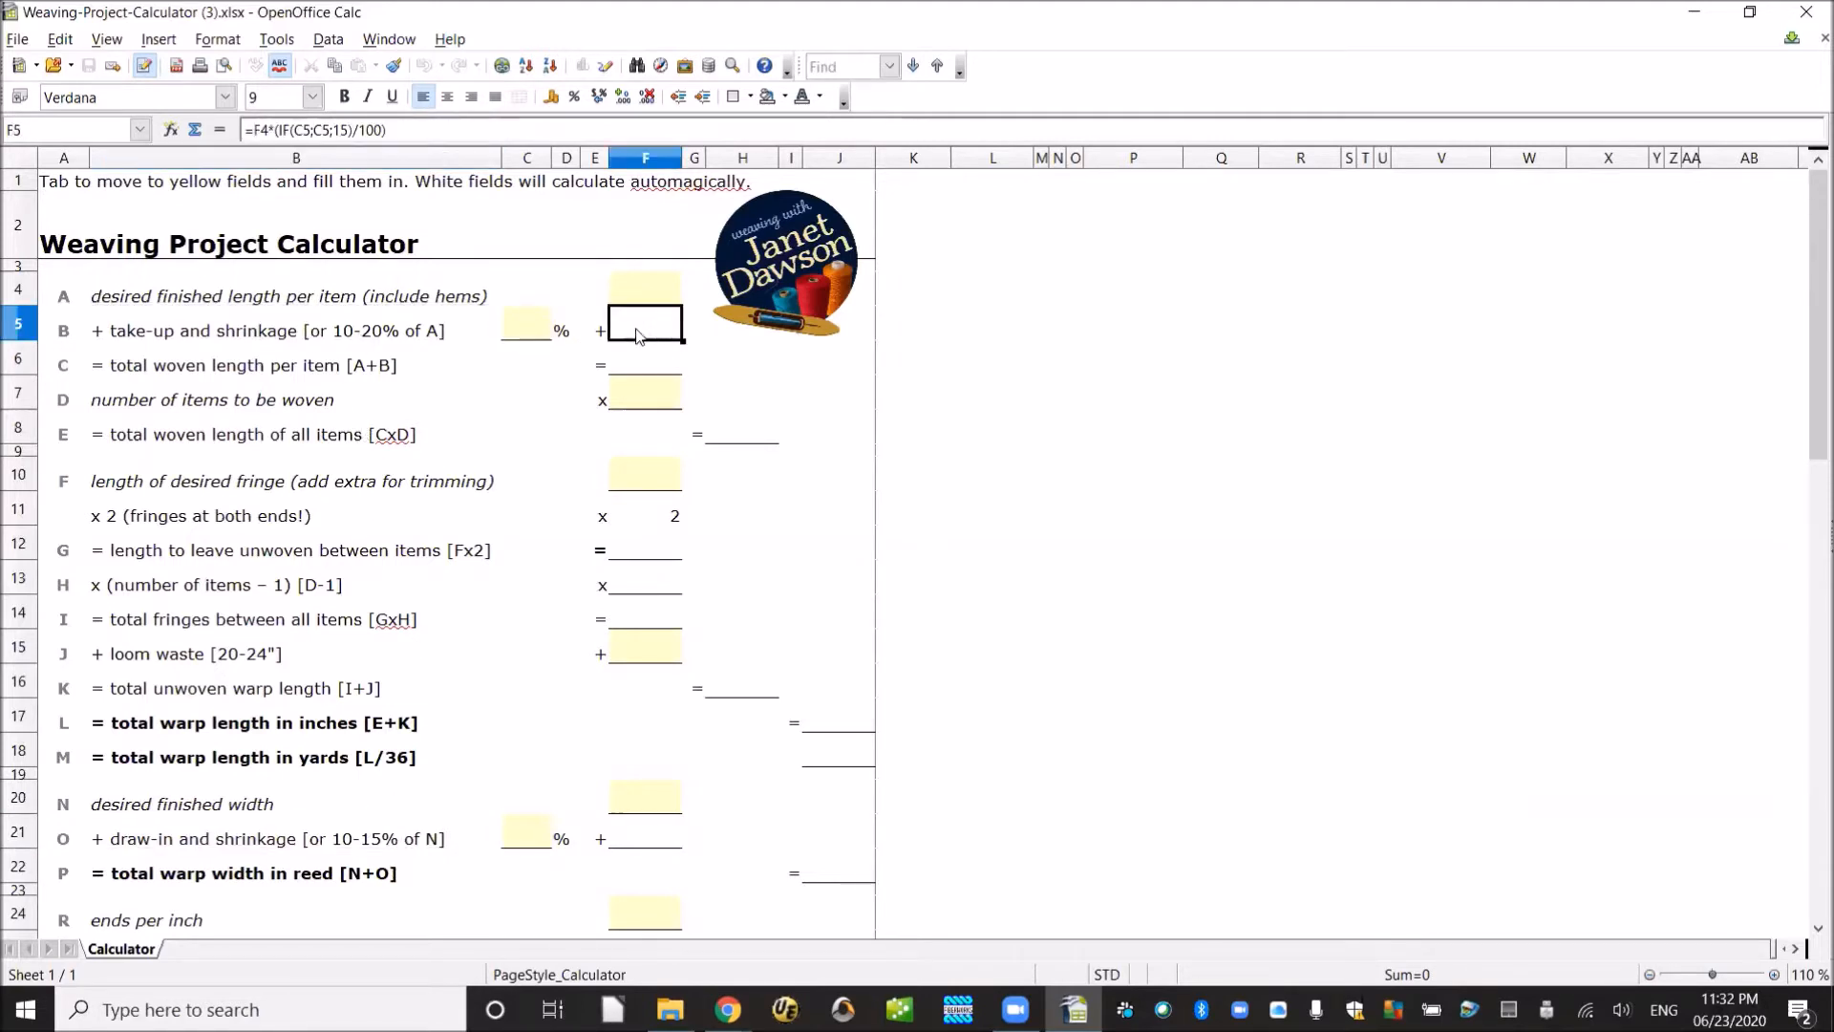
pyautogui.click(398, 341)
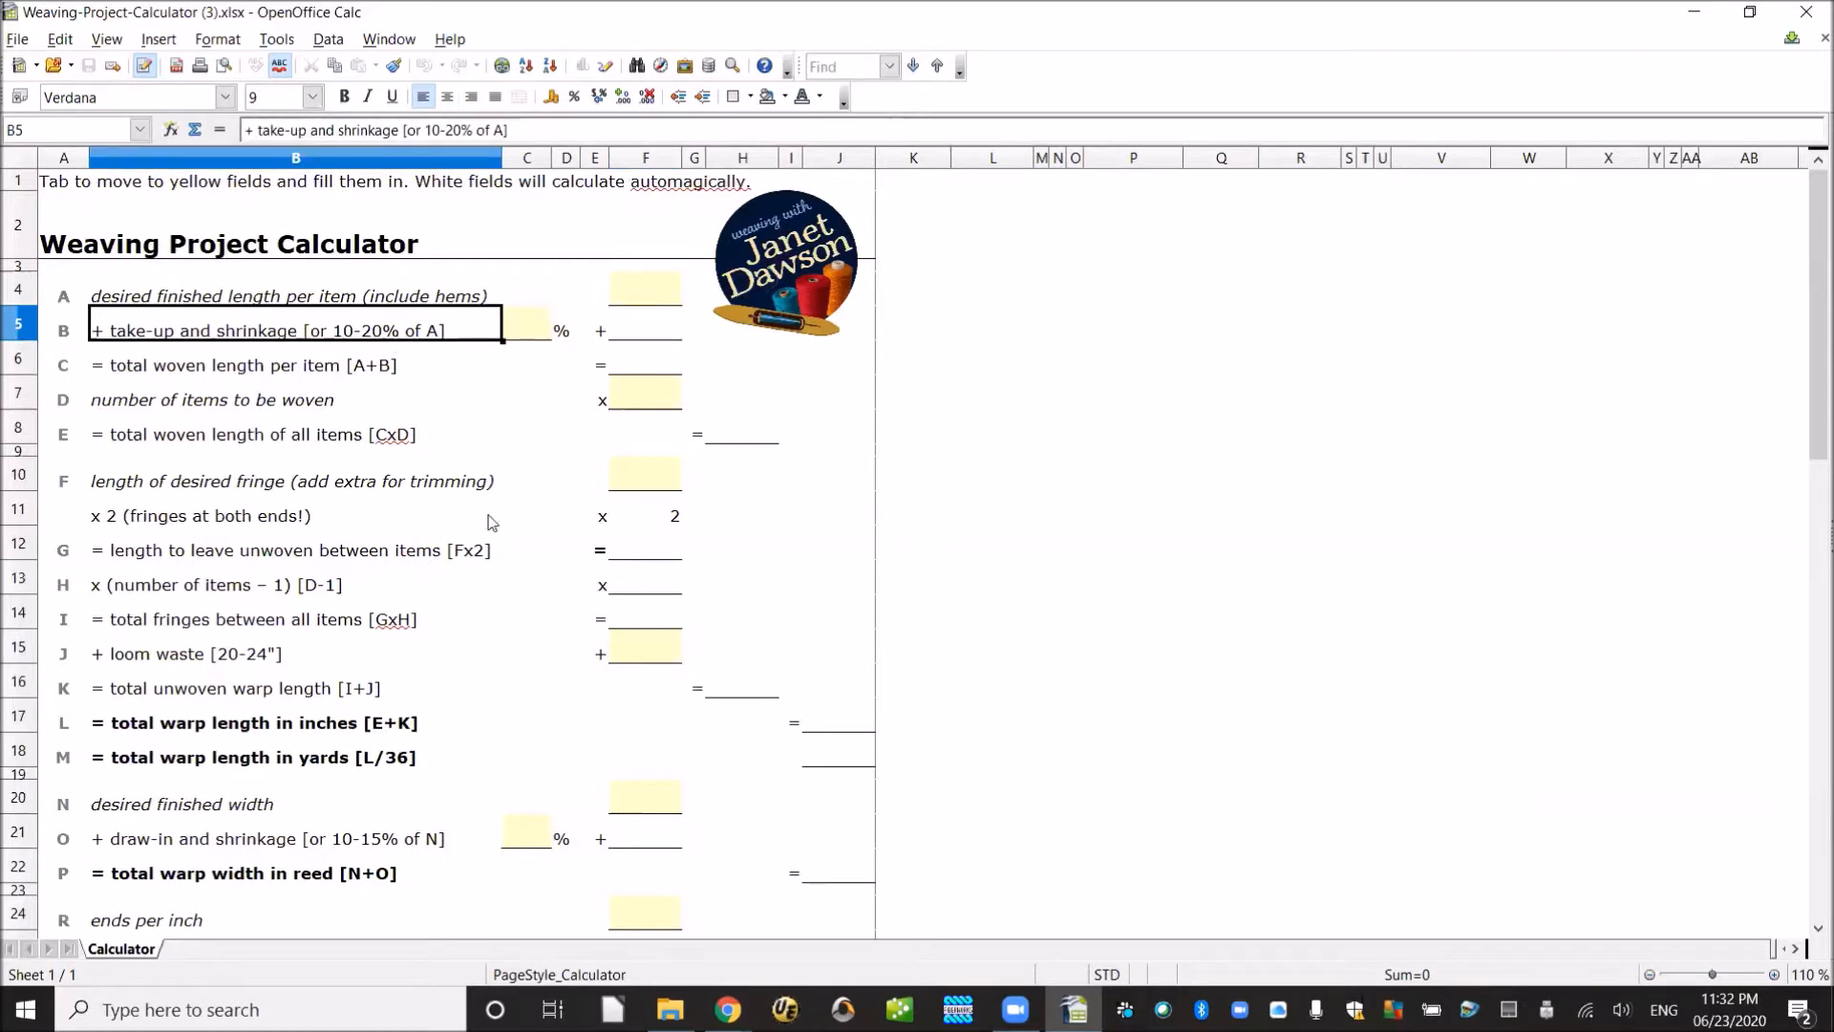
pyautogui.click(655, 840)
pyautogui.click(355, 852)
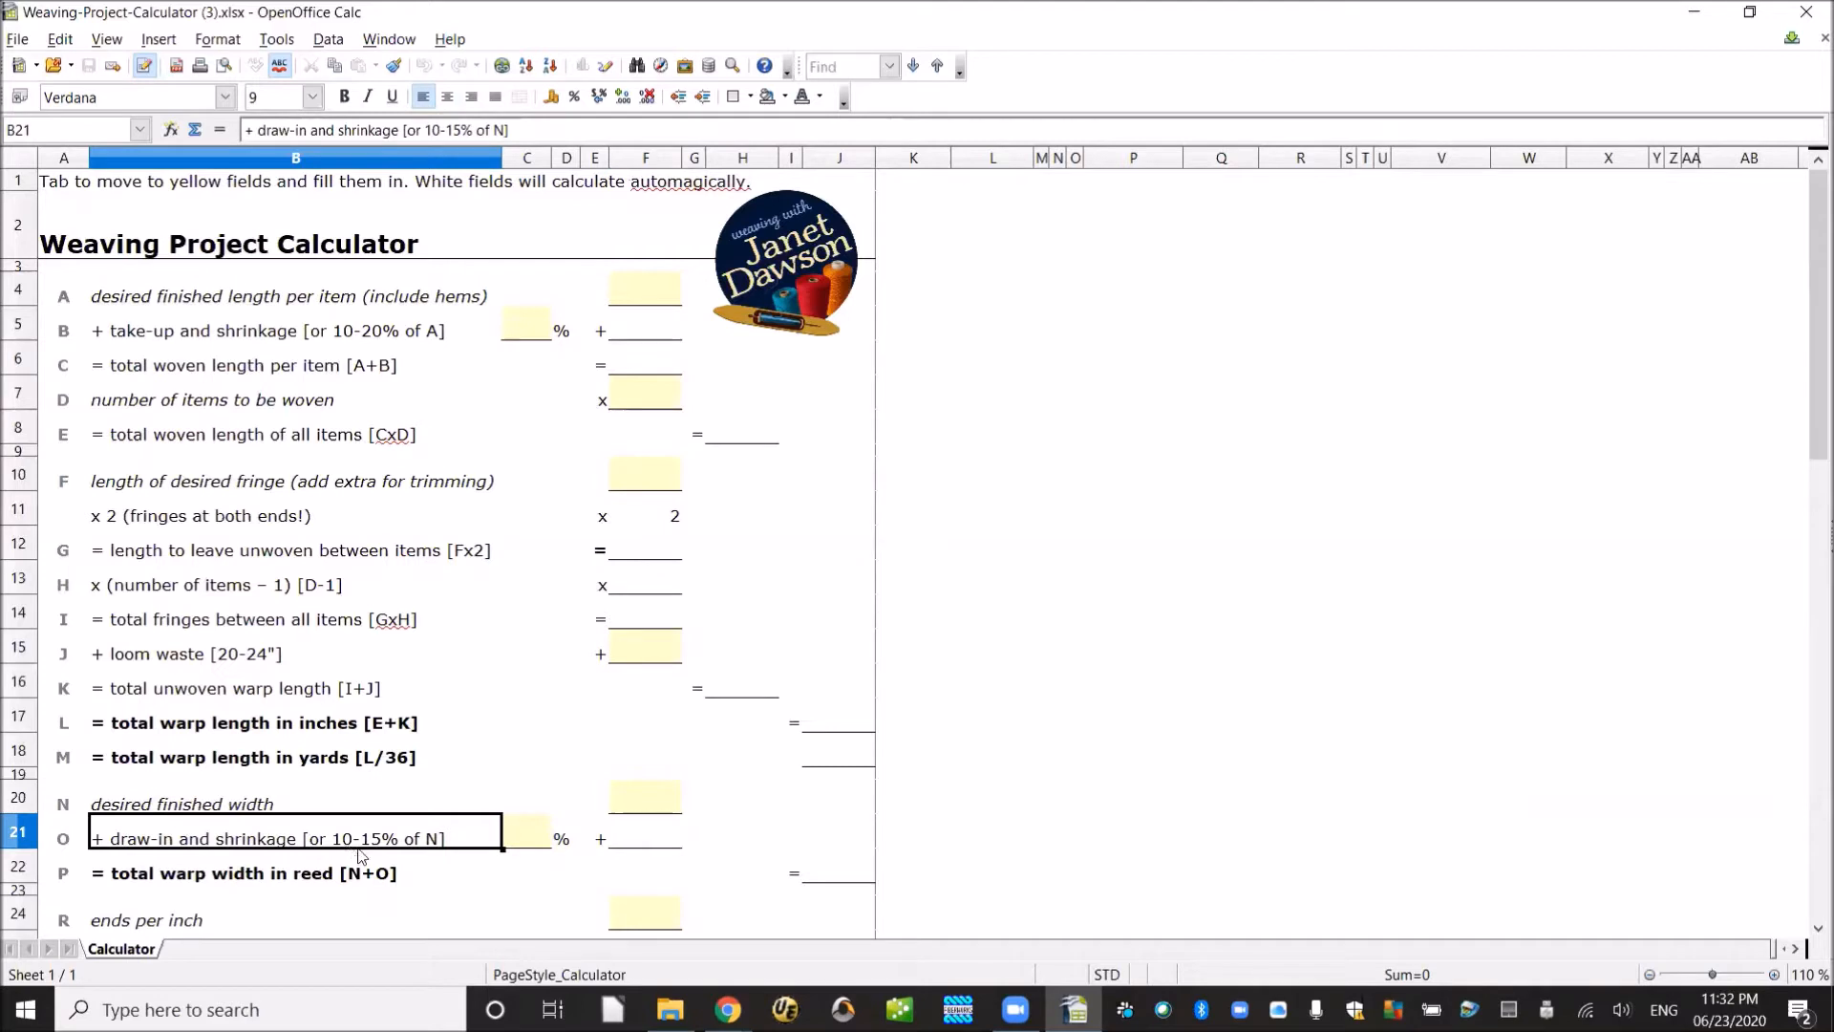
pyautogui.click(518, 844)
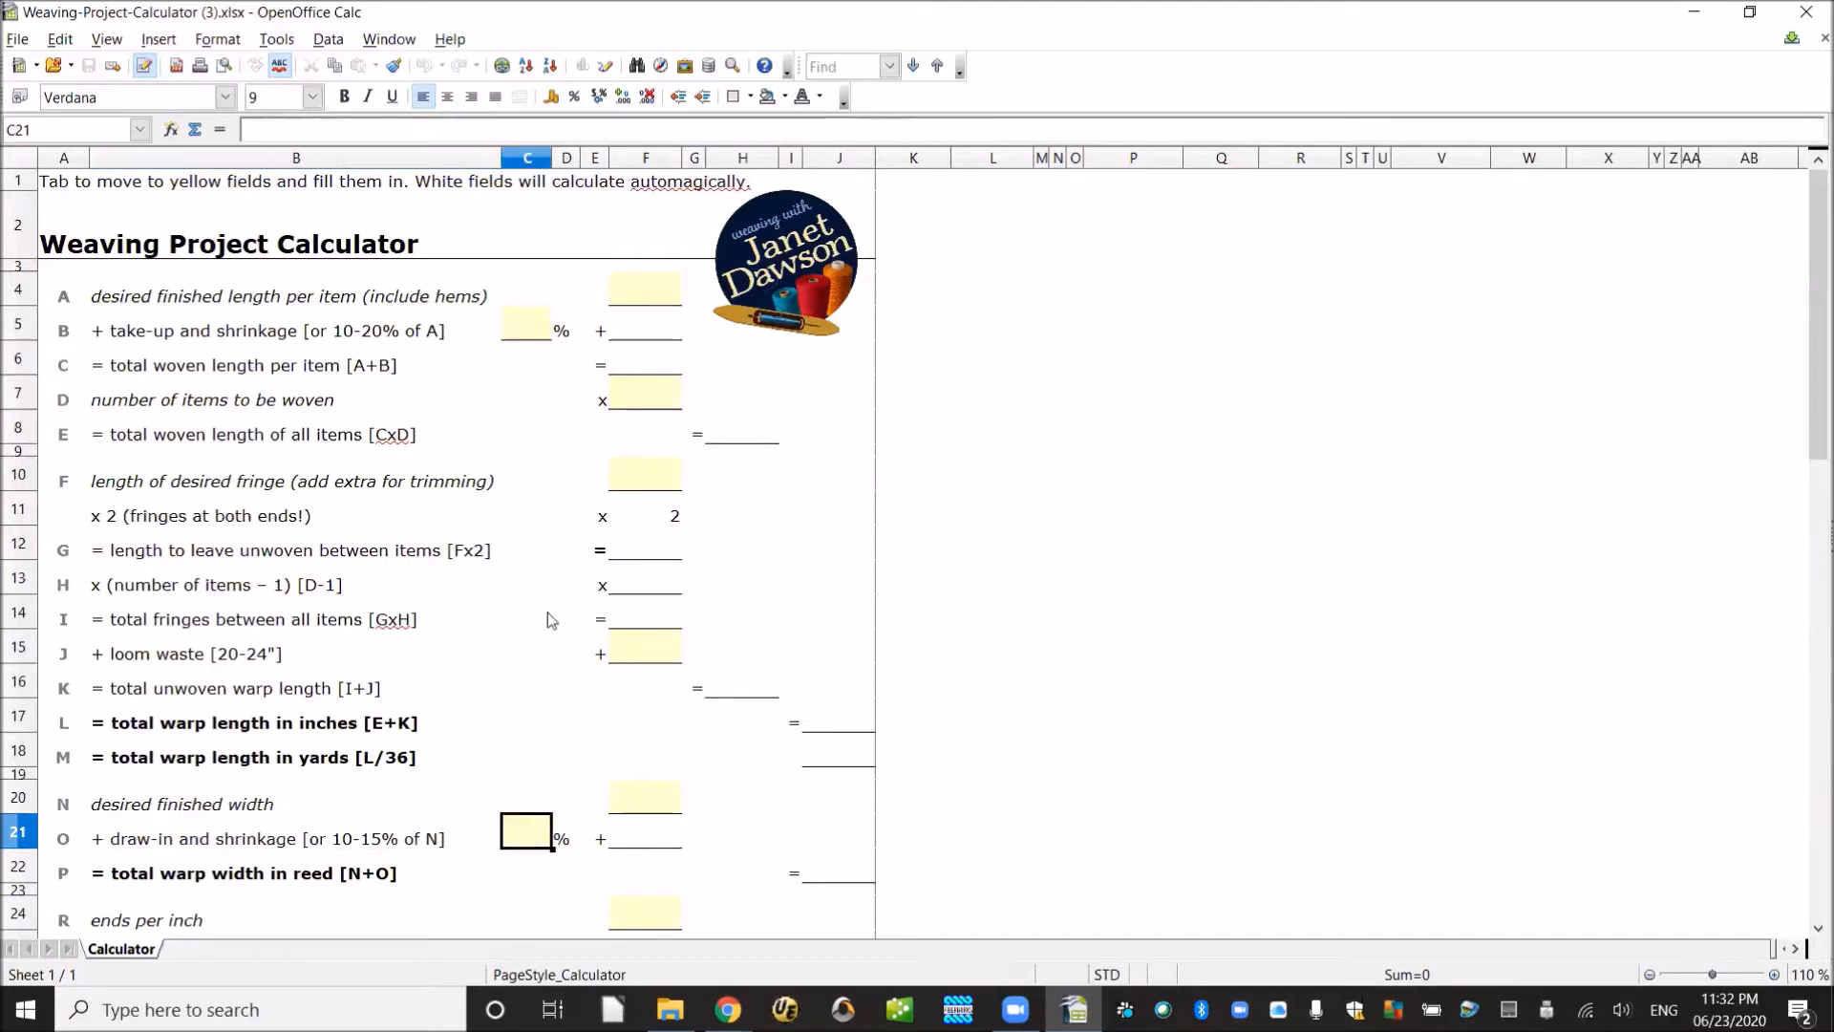
pyautogui.click(536, 335)
pyautogui.click(527, 844)
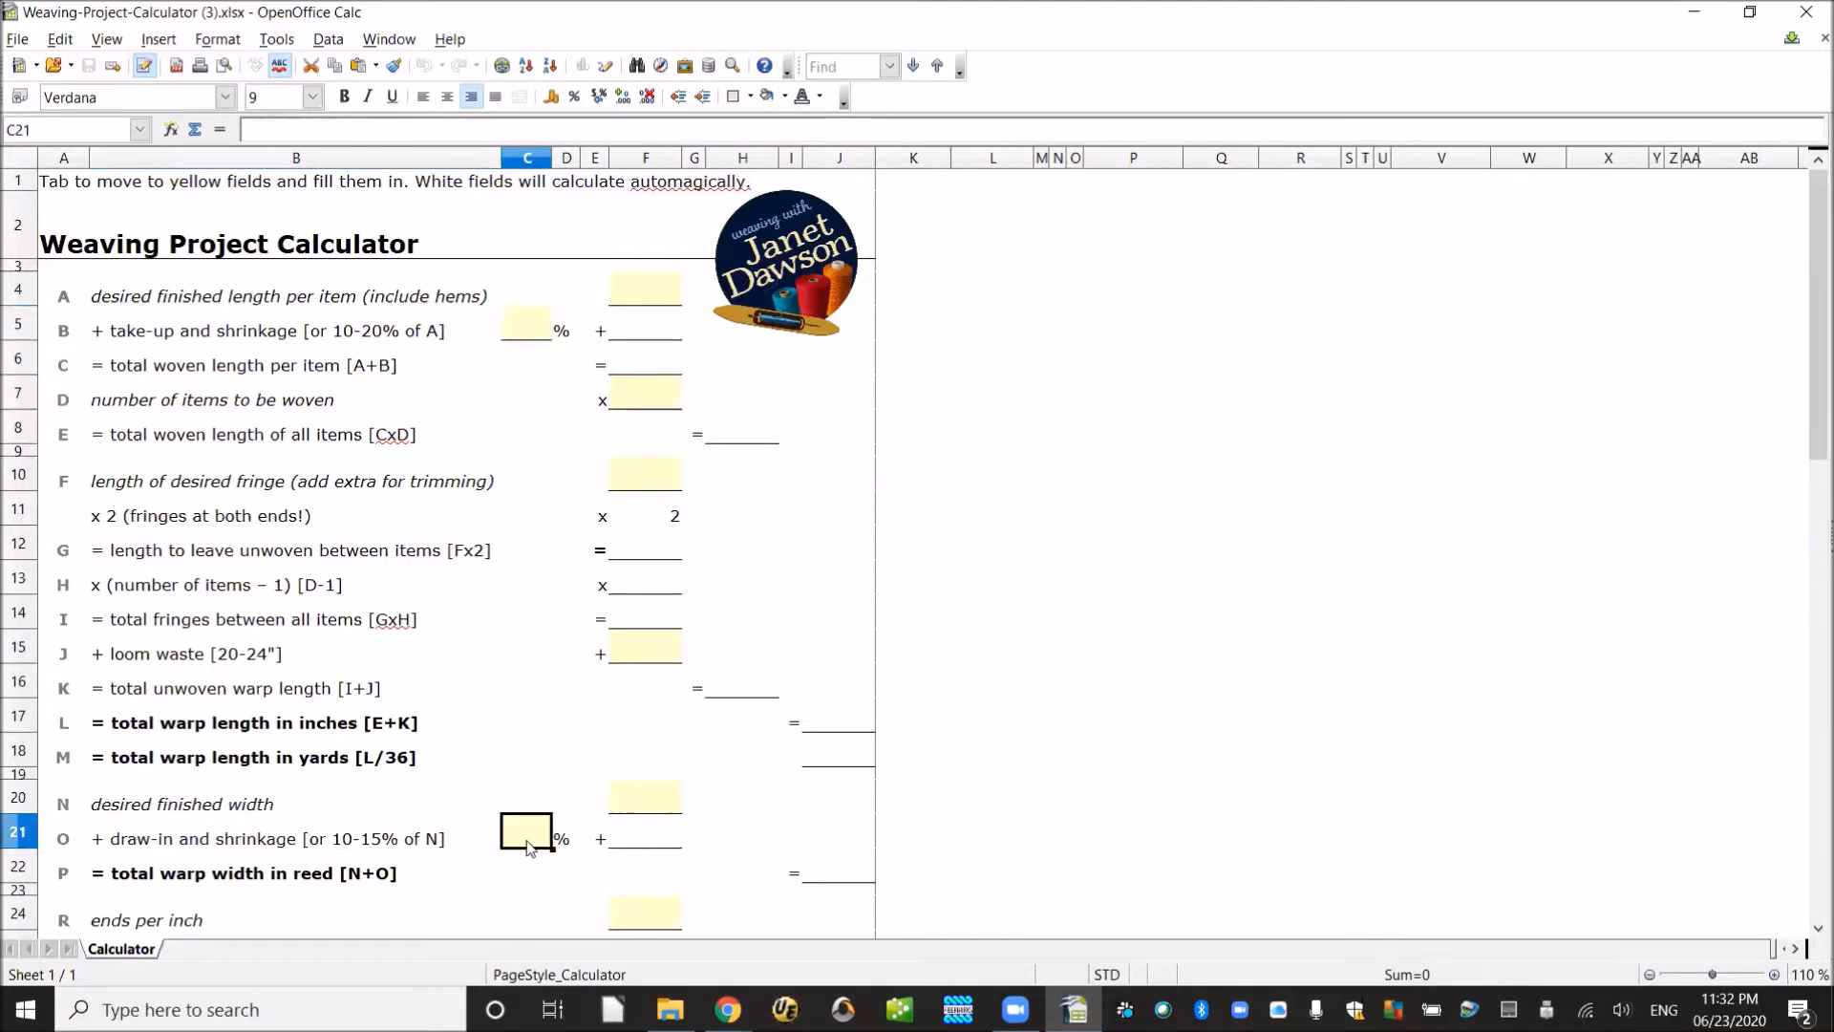
# Try a take-up and shrinkage percentage of .0001, check the row's calculated cell, and clear the percentage again
pyautogui.click(530, 327)
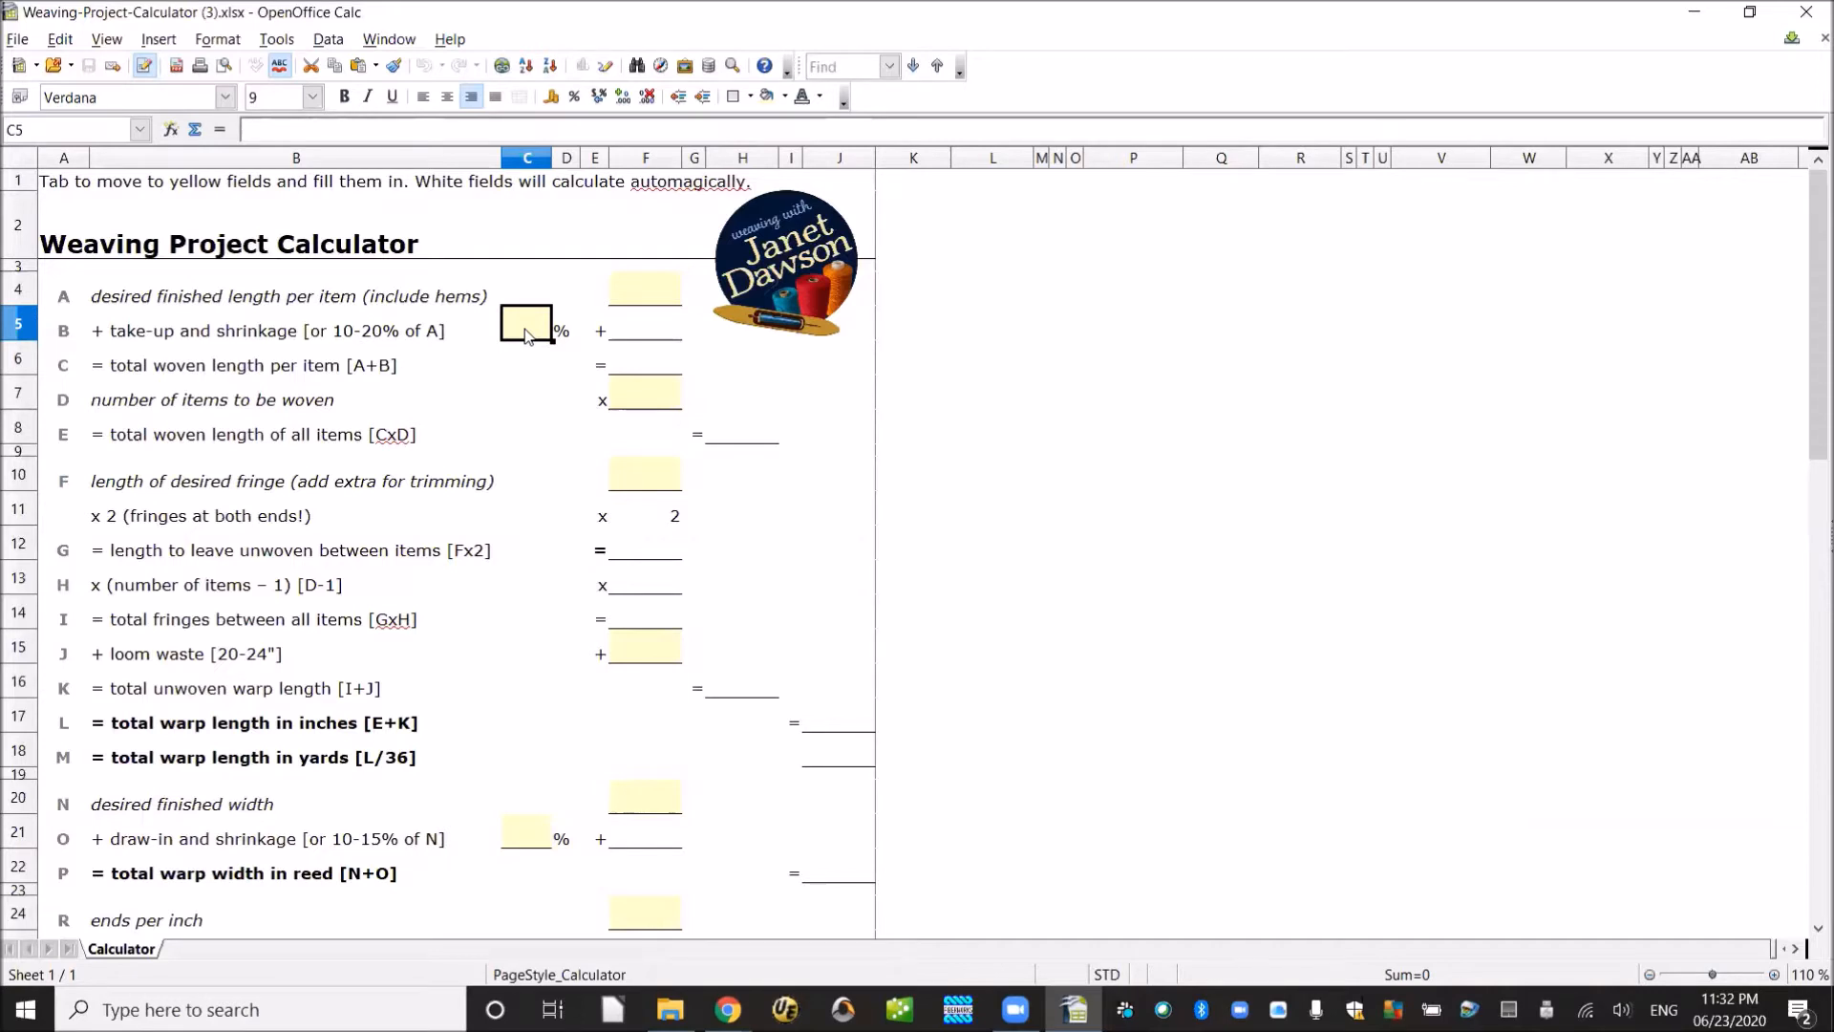
pyautogui.write('.0001')
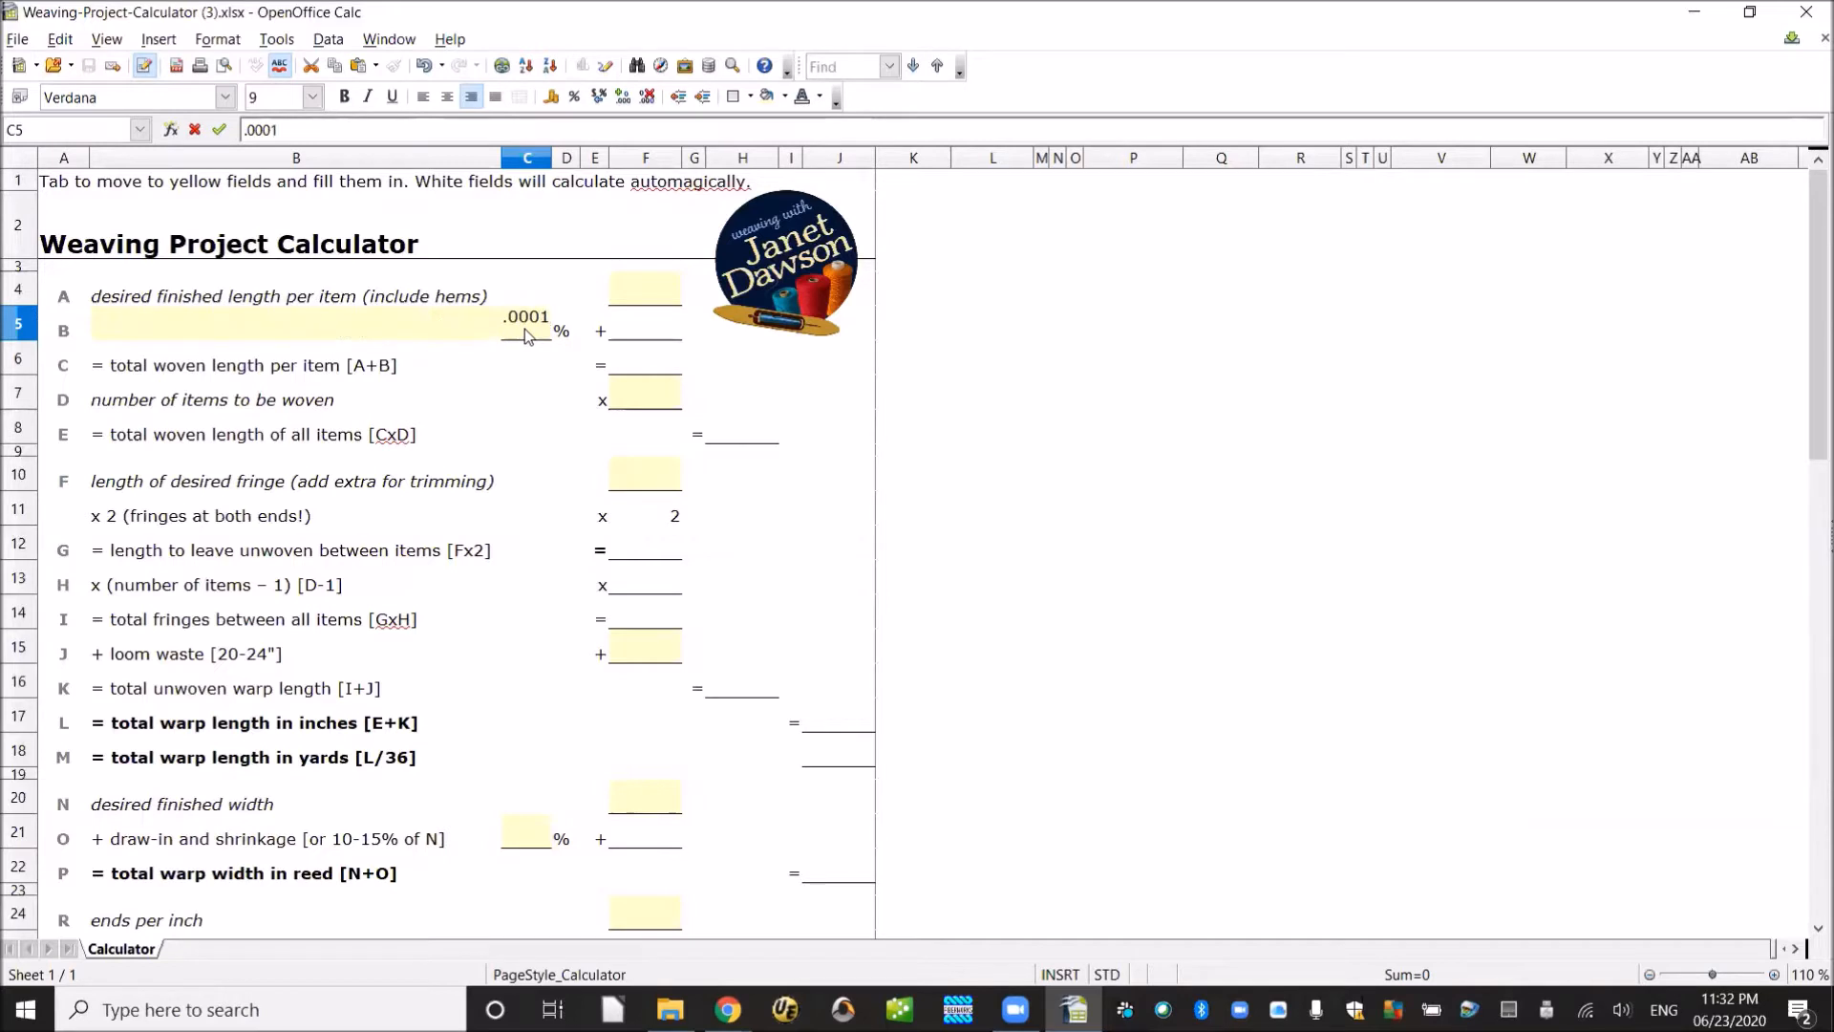
pyautogui.press('Return')
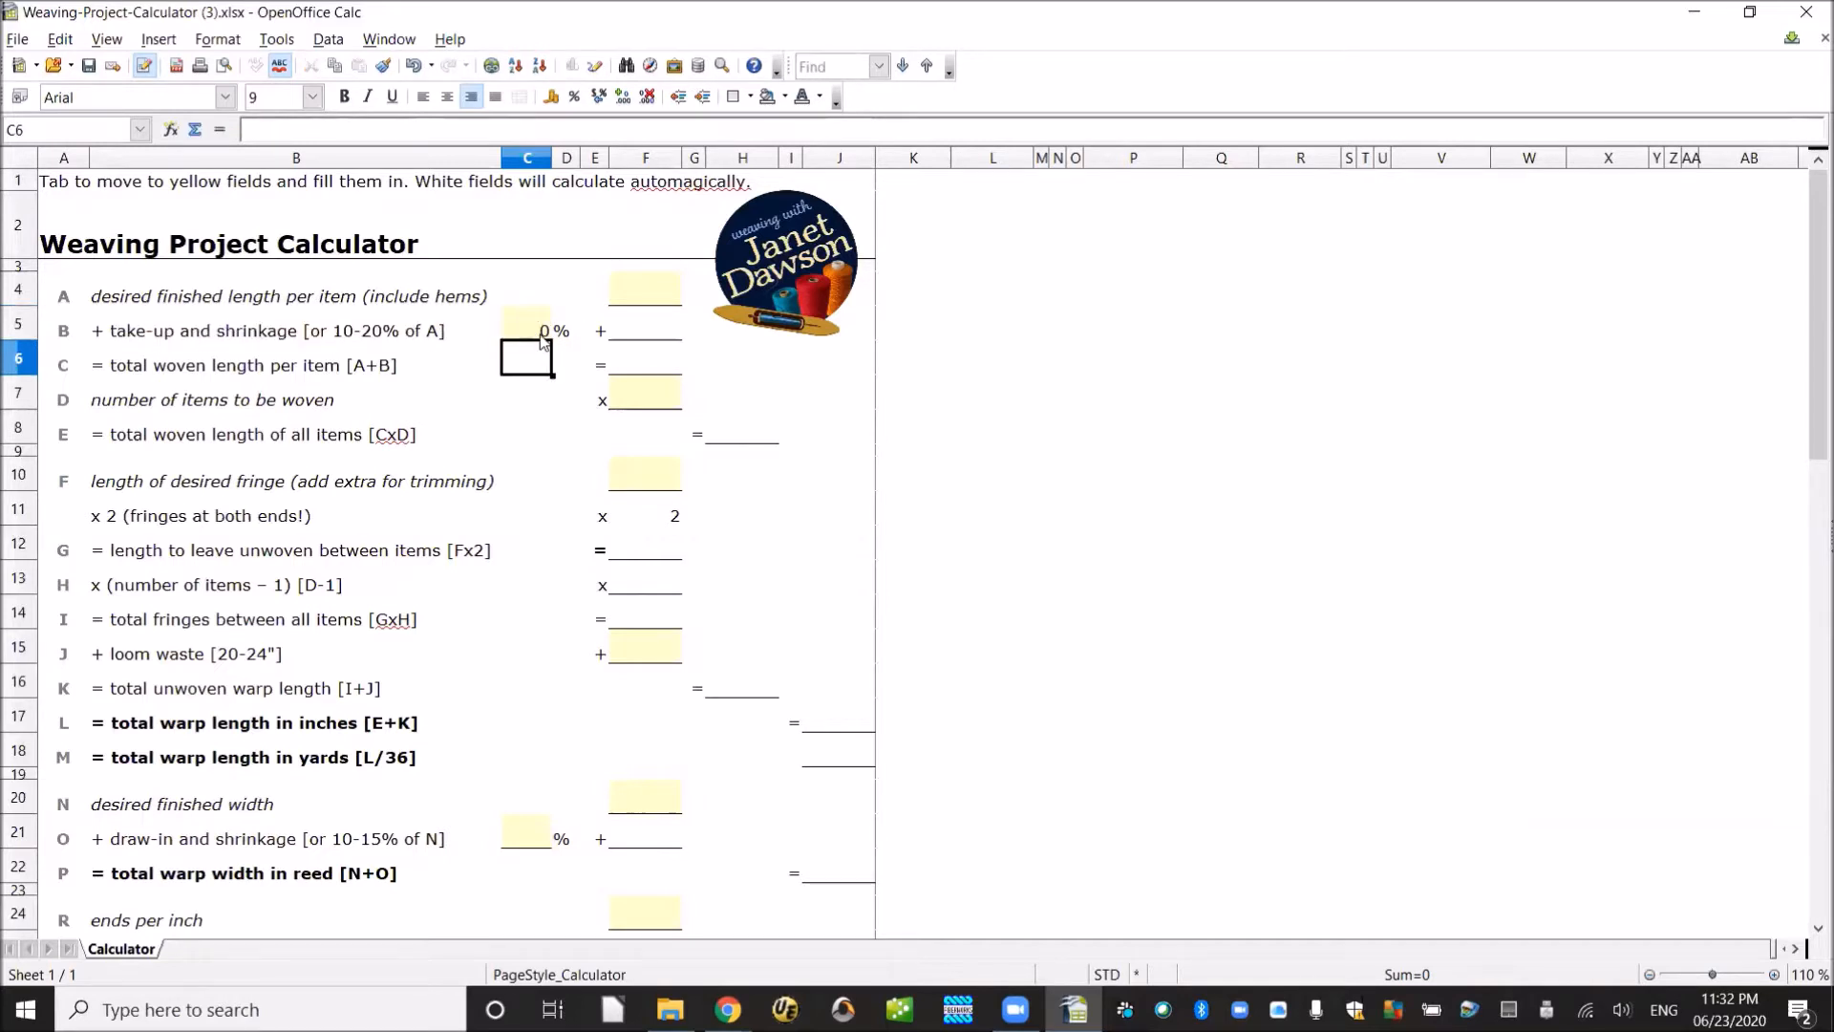
pyautogui.click(636, 336)
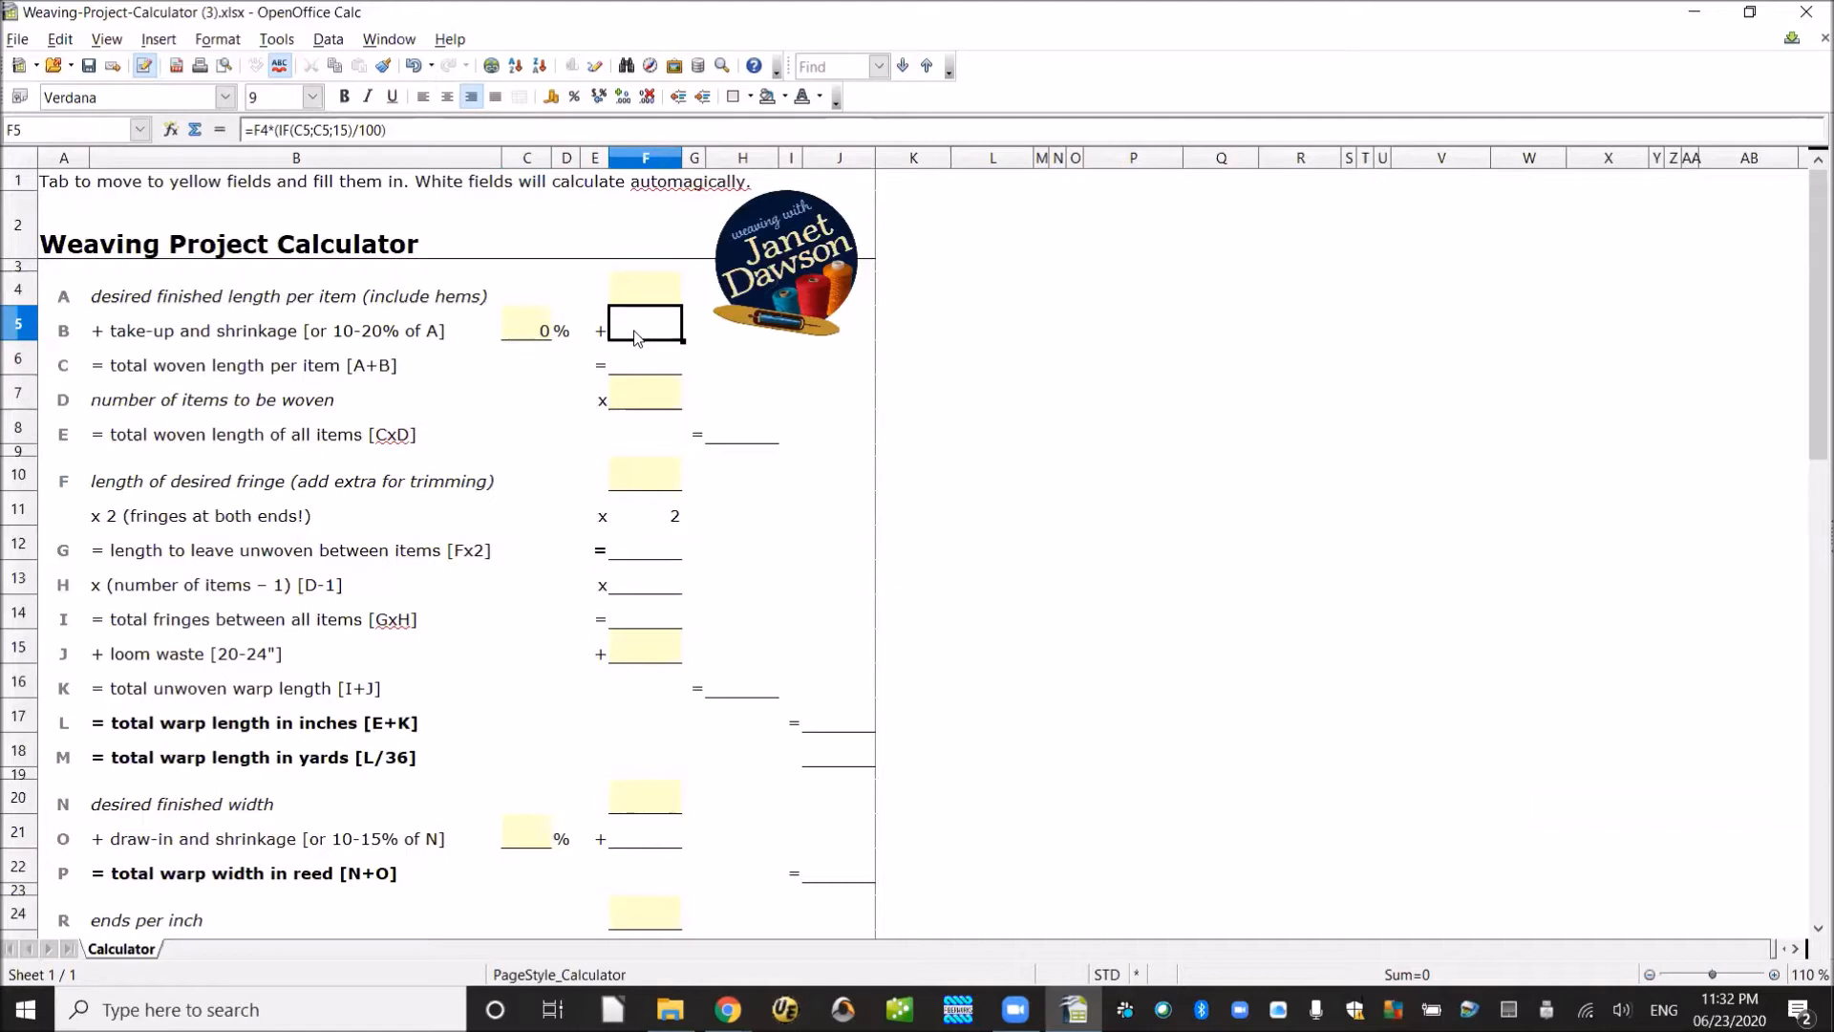
pyautogui.click(528, 334)
pyautogui.press('Delete')
# Set the desired finished length per item in row A to 18
pyautogui.click(663, 299)
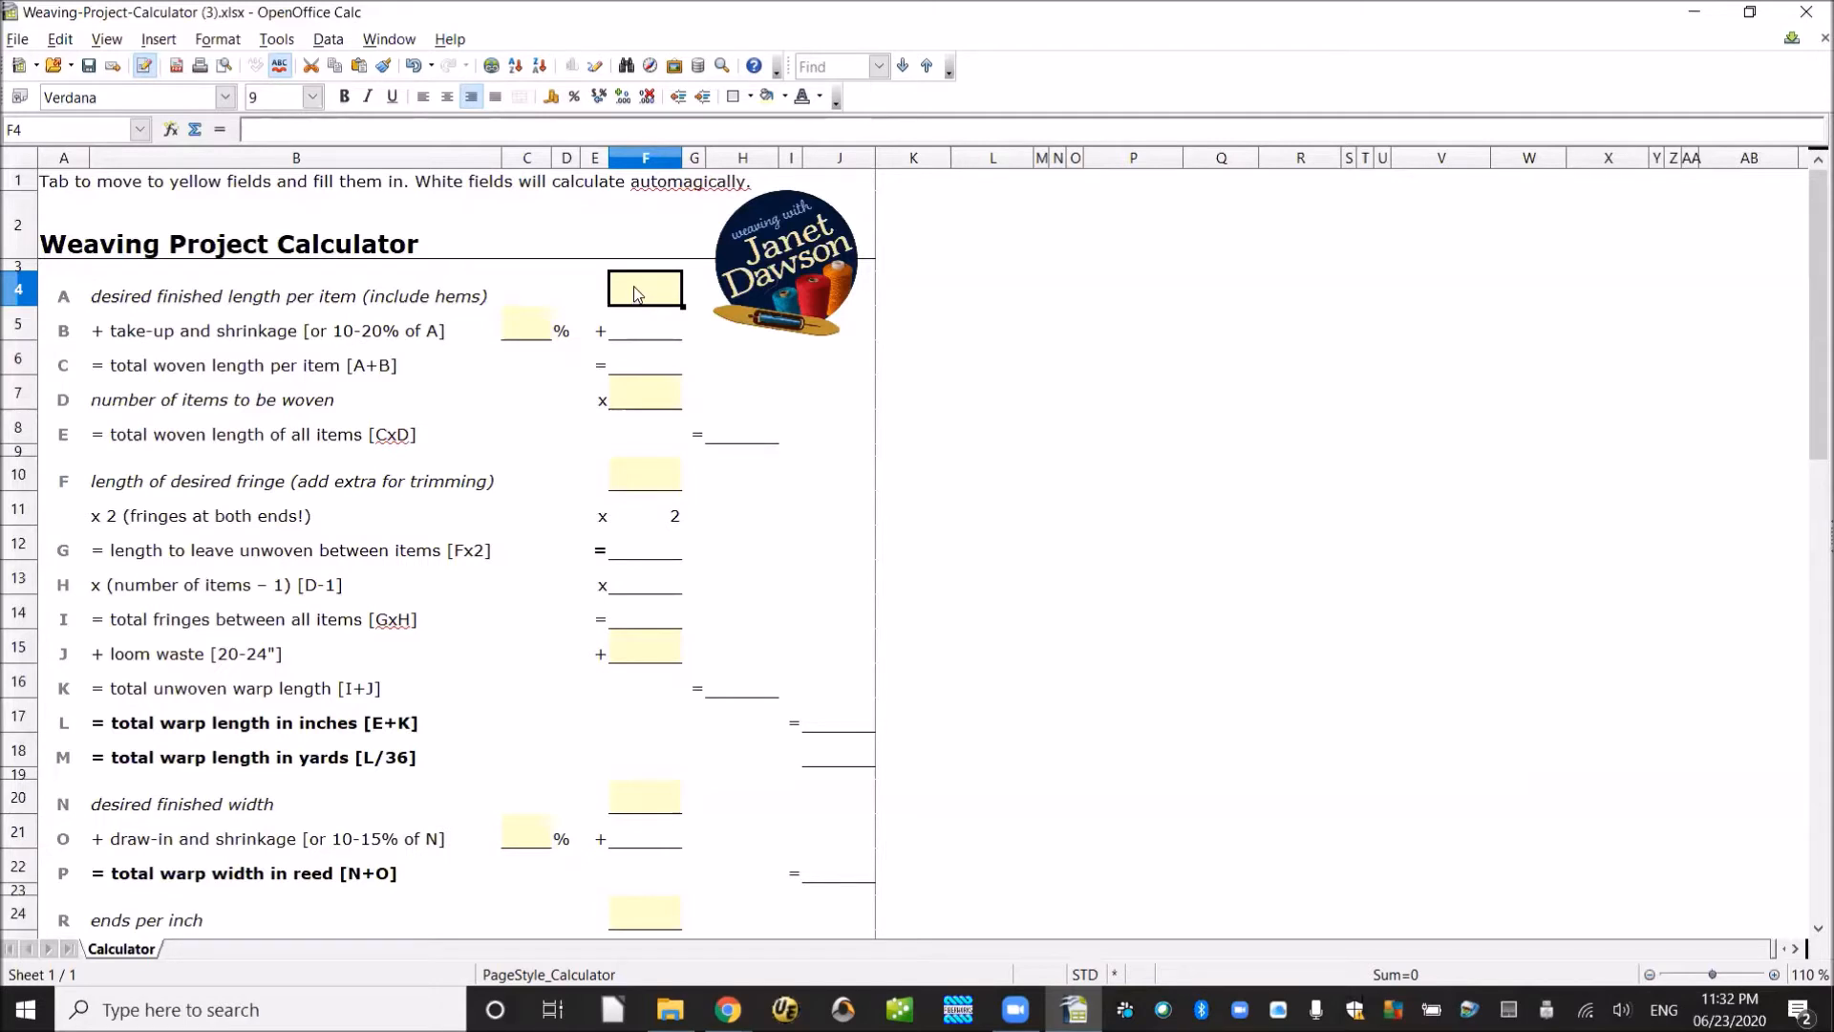
pyautogui.write('18')
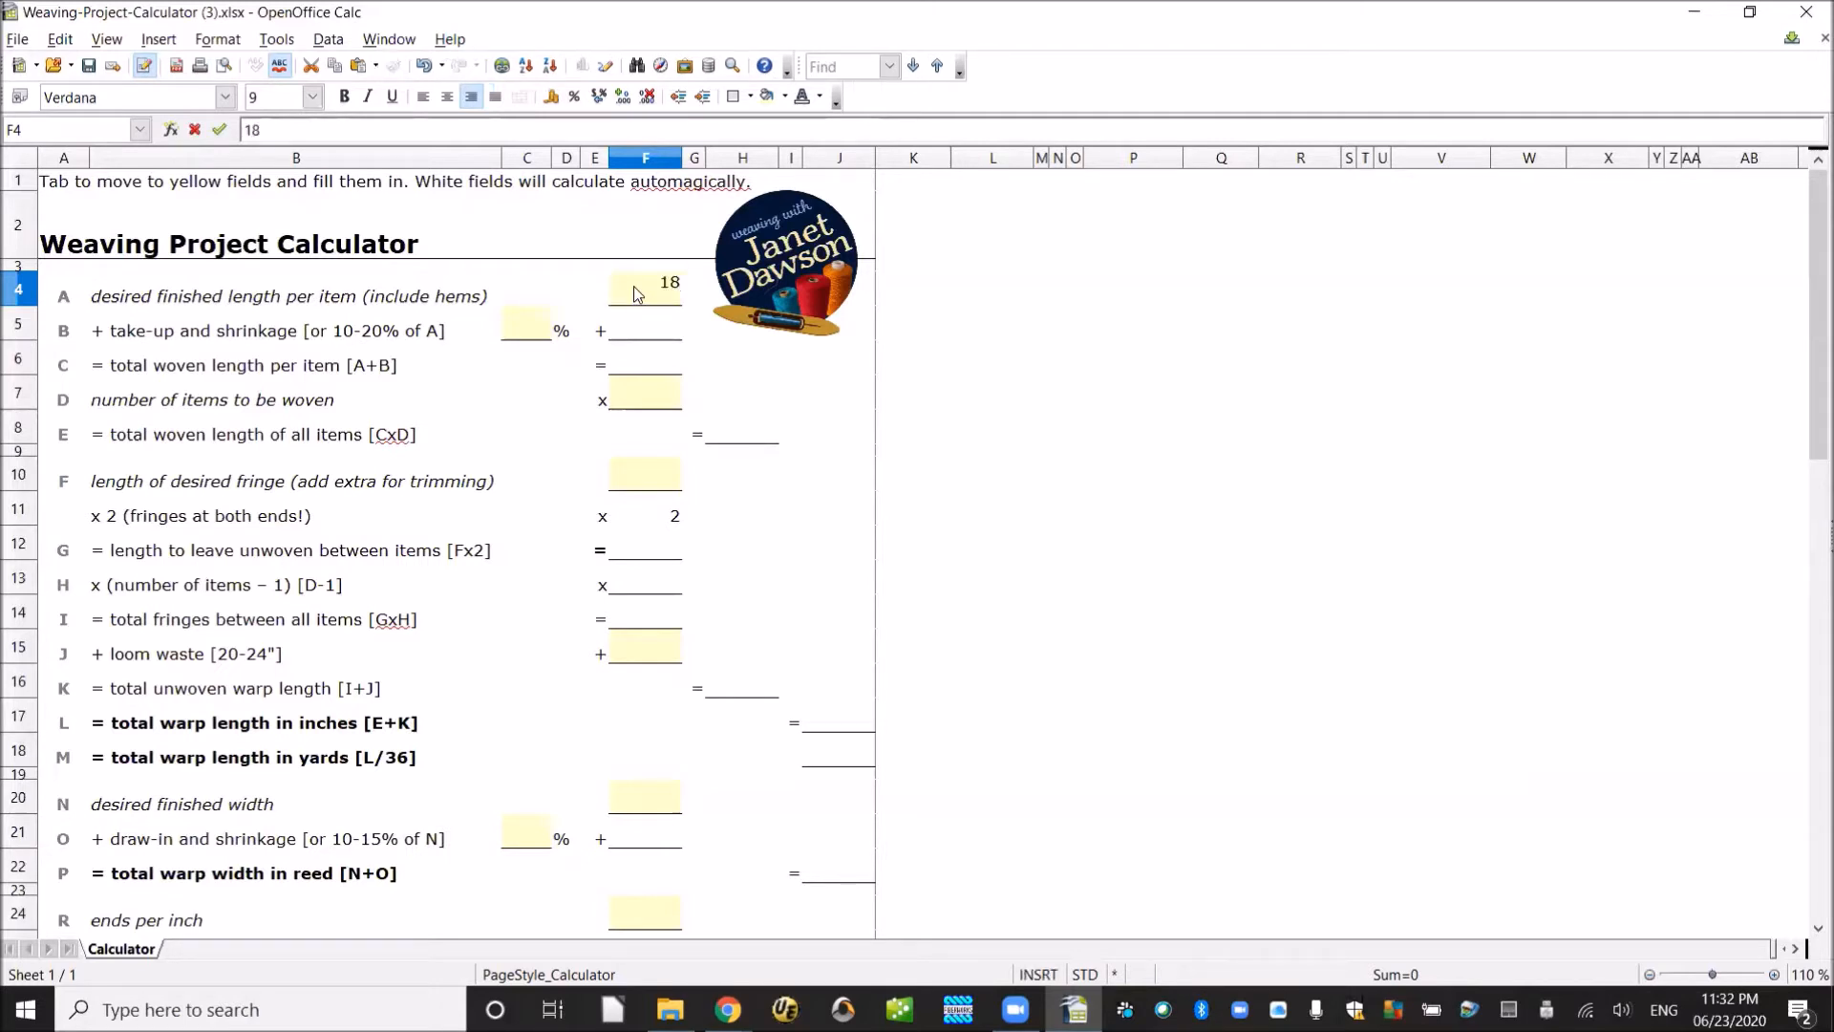
pyautogui.press('Return')
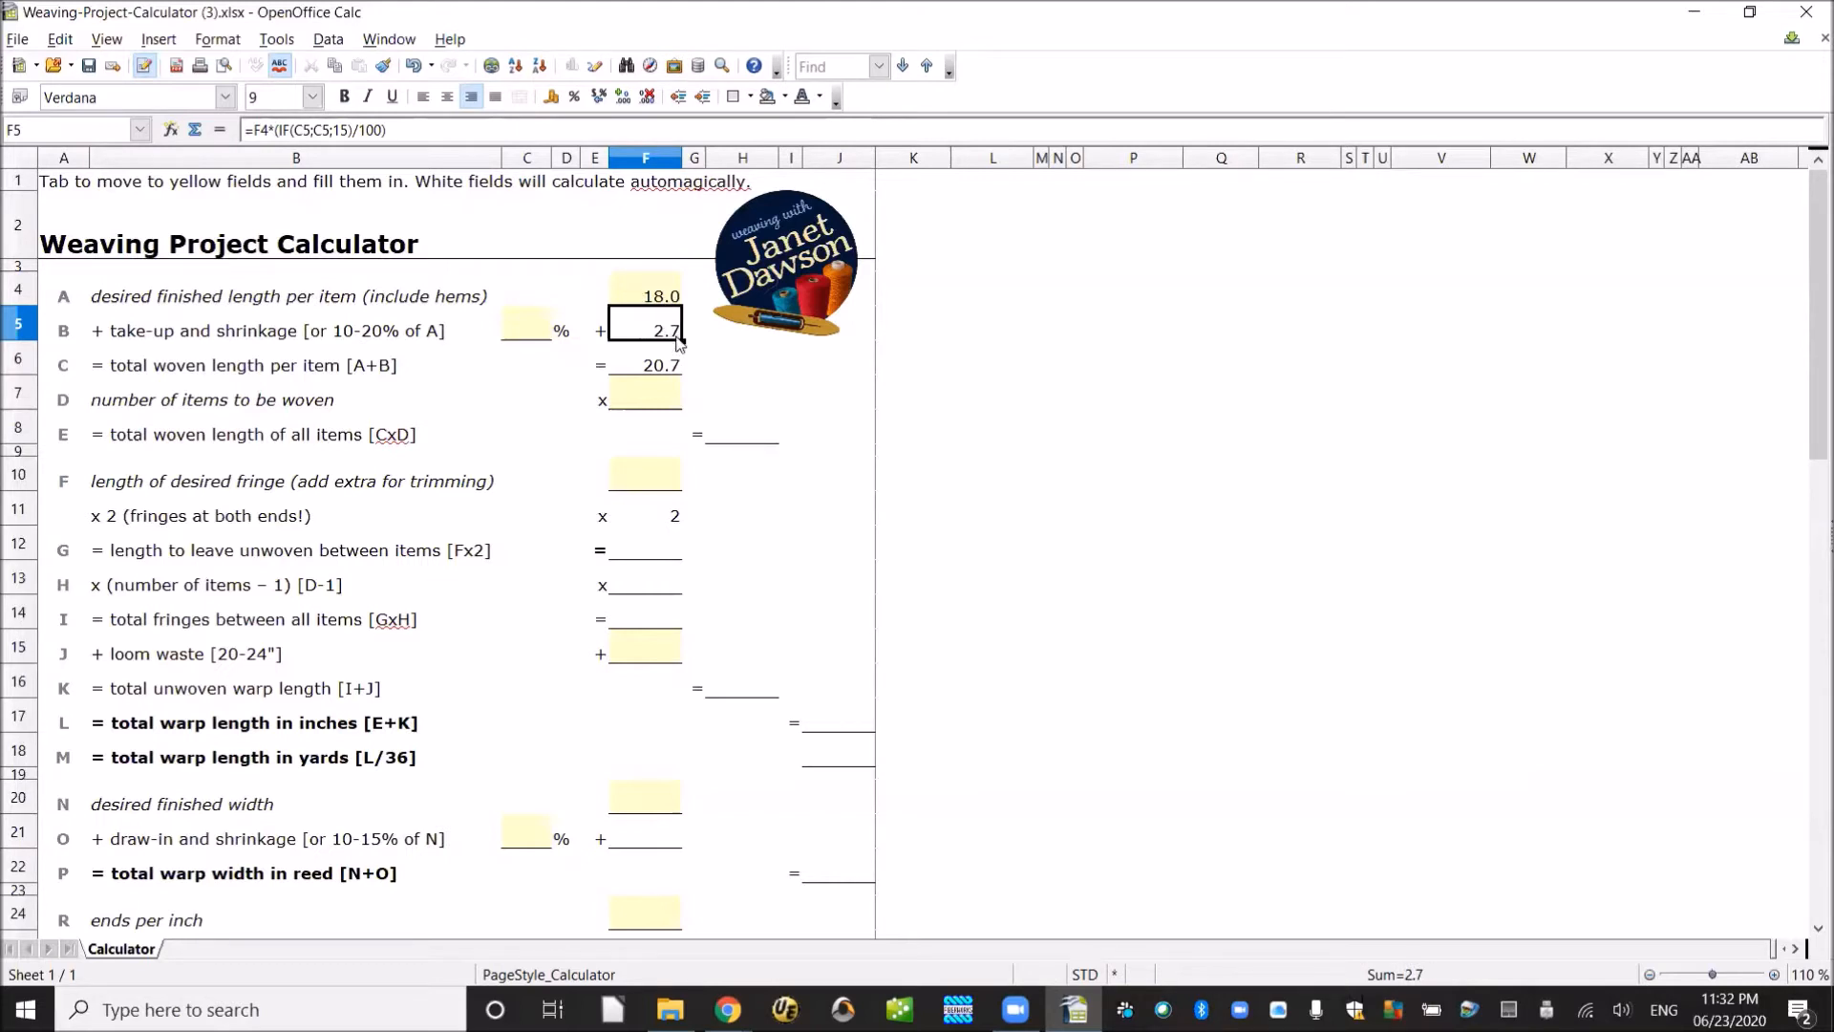
# Set the take-up and shrinkage percentage in row B to 10 and check the row's calculated amount
pyautogui.click(524, 334)
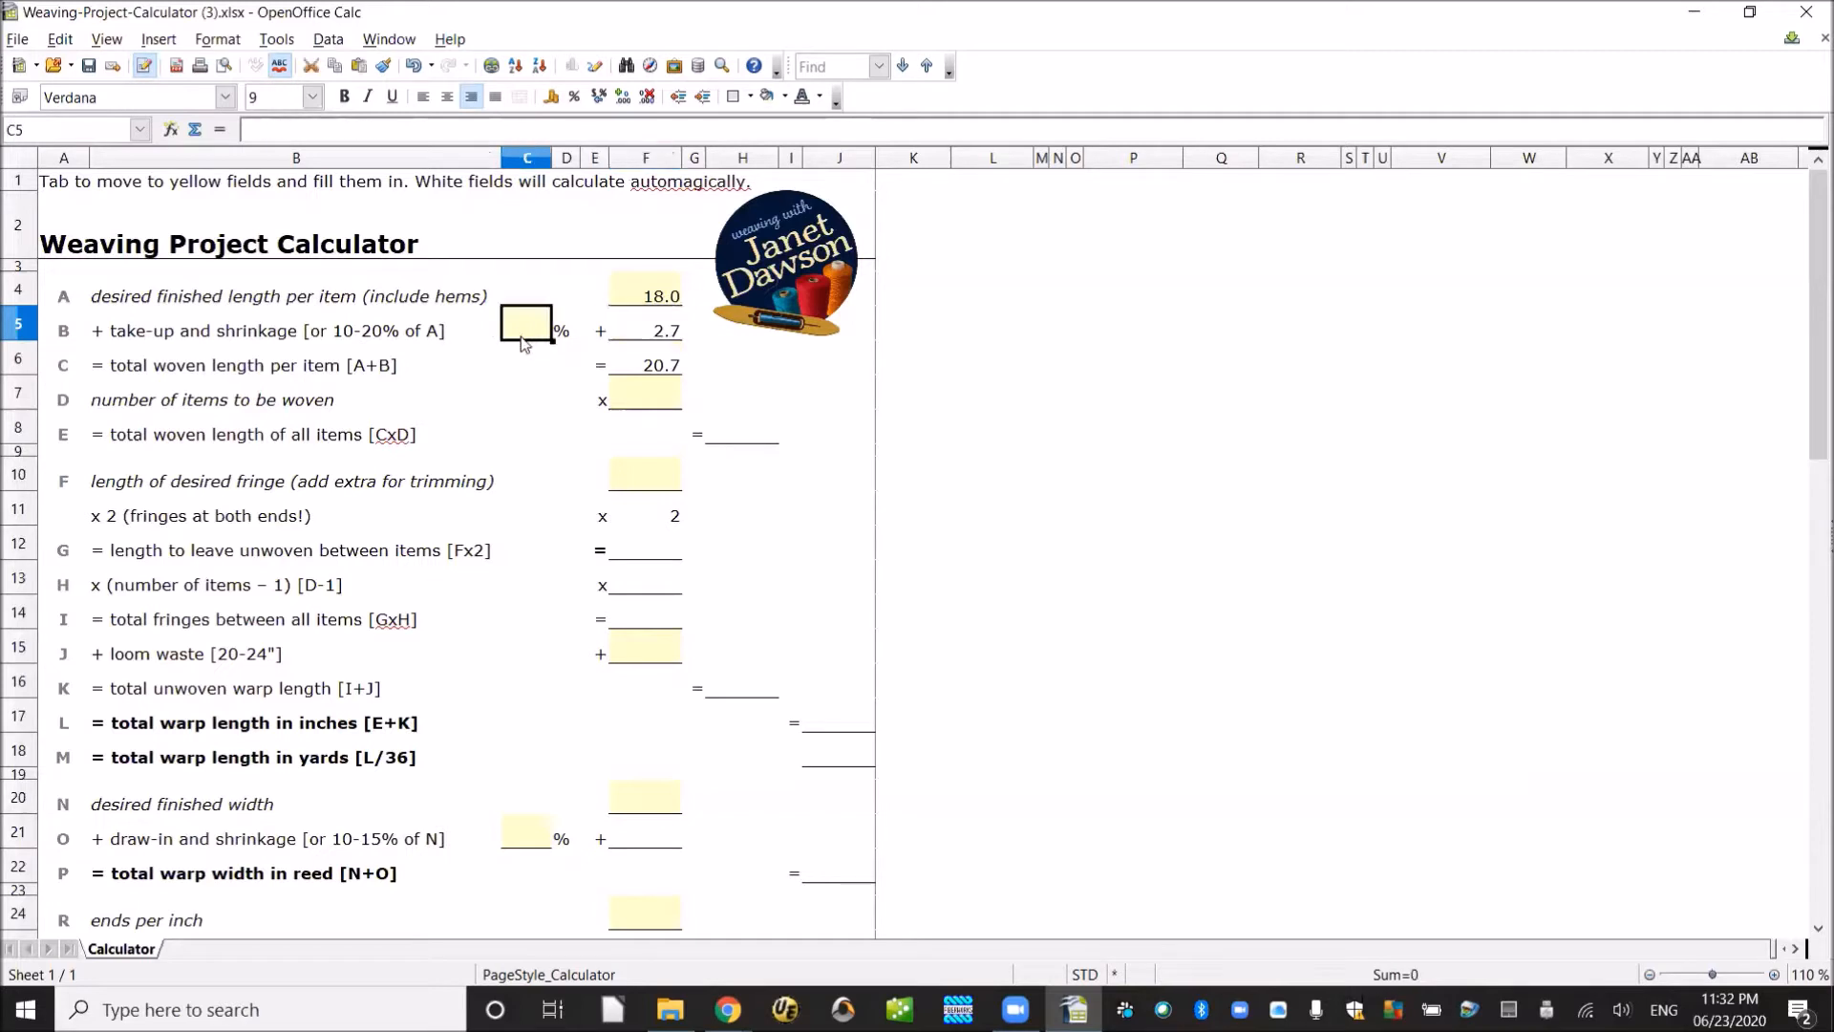
pyautogui.write('10')
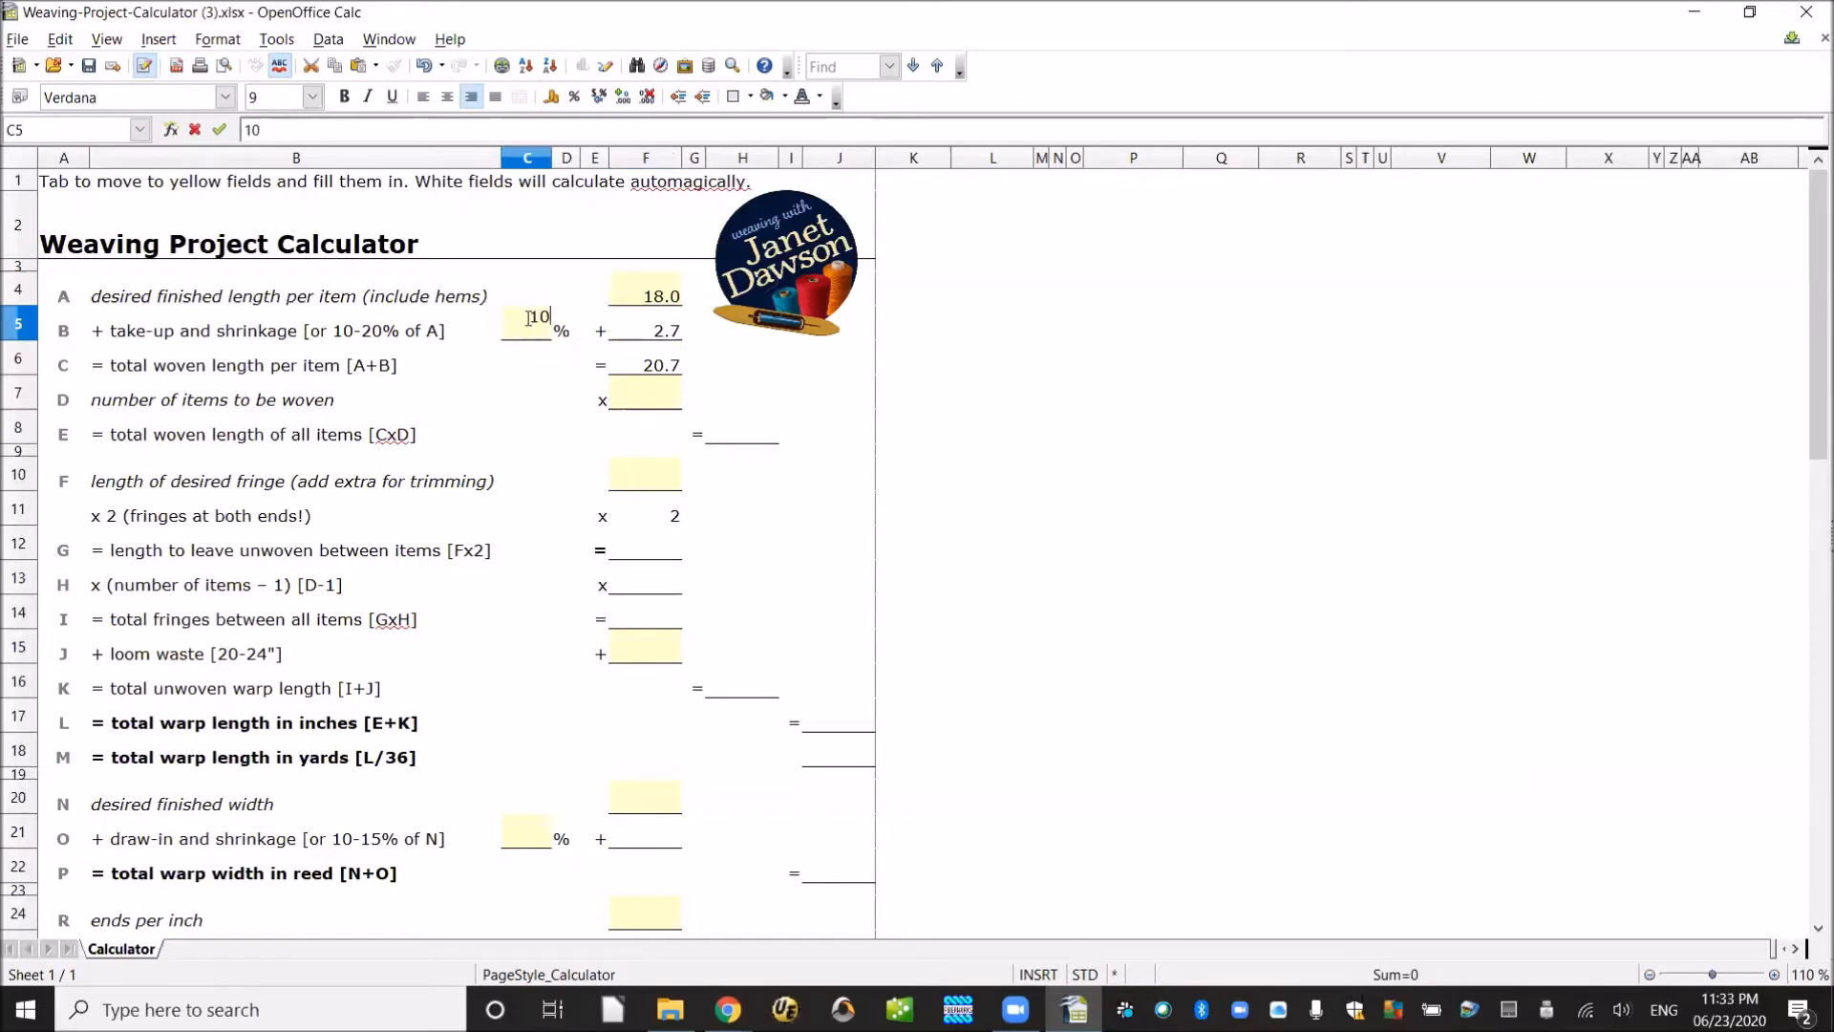
pyautogui.click(517, 324)
pyautogui.click(561, 328)
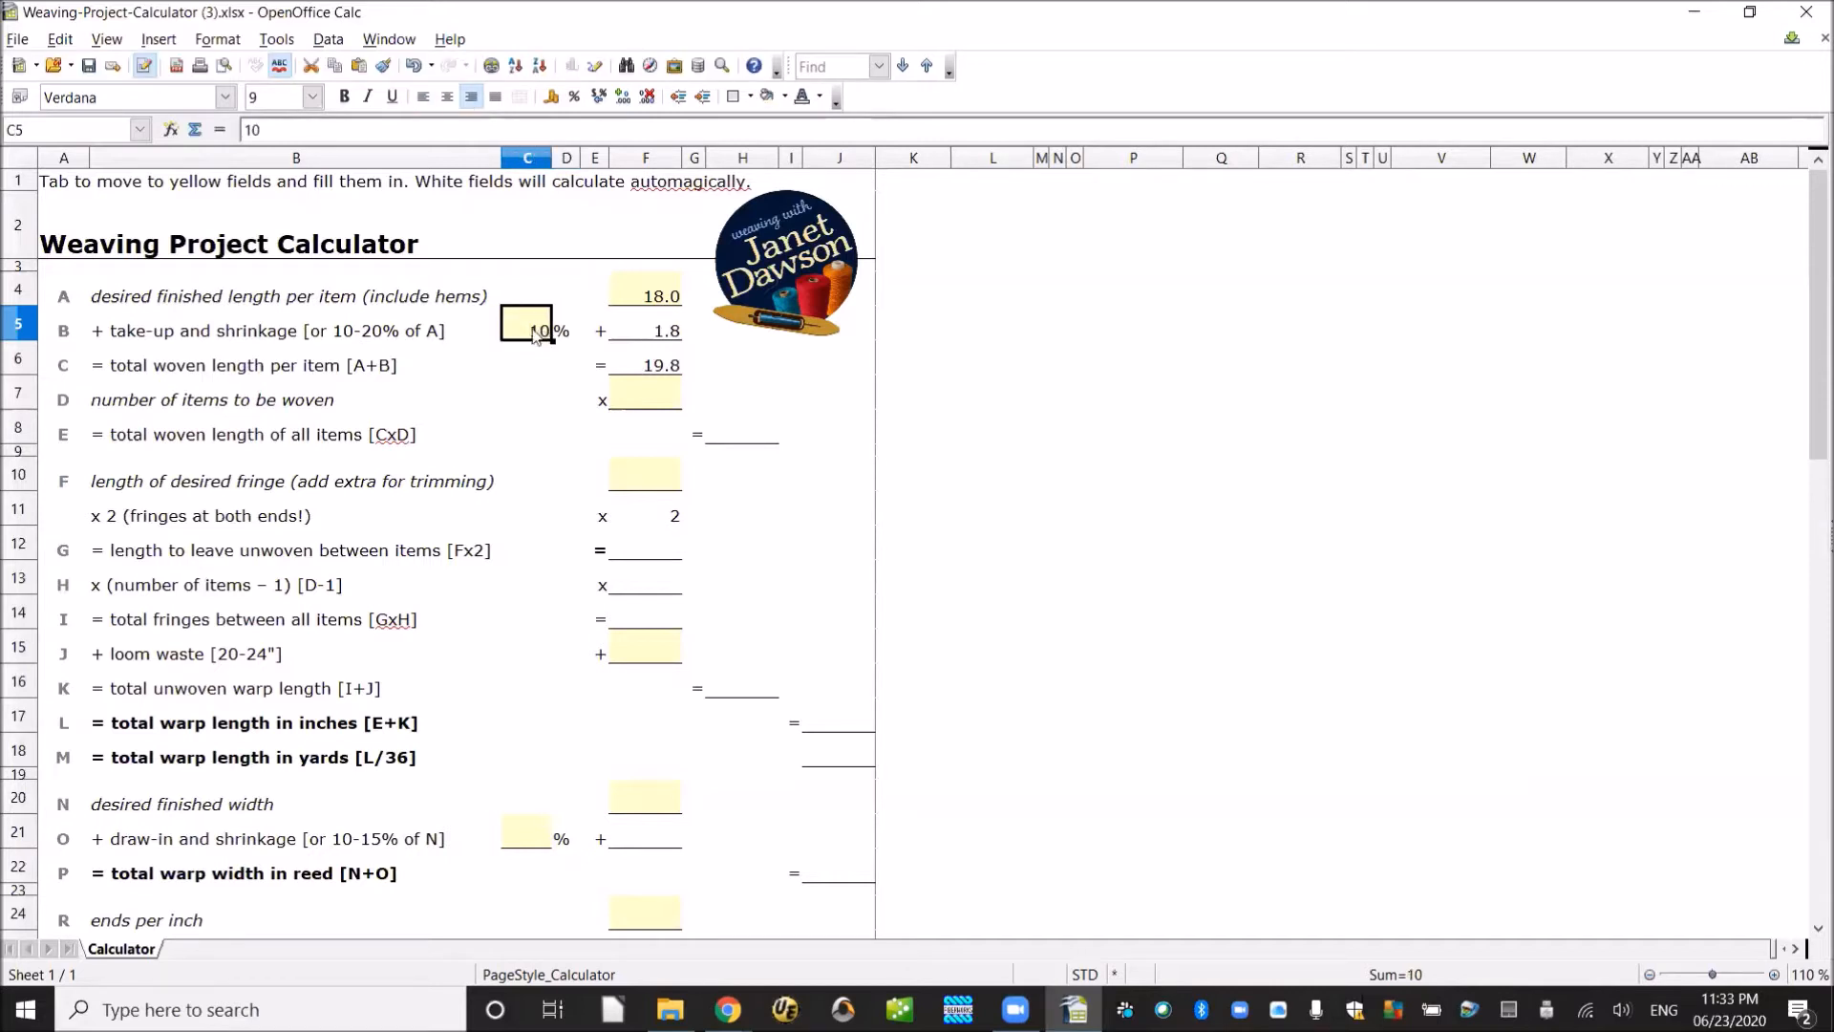
pyautogui.click(669, 336)
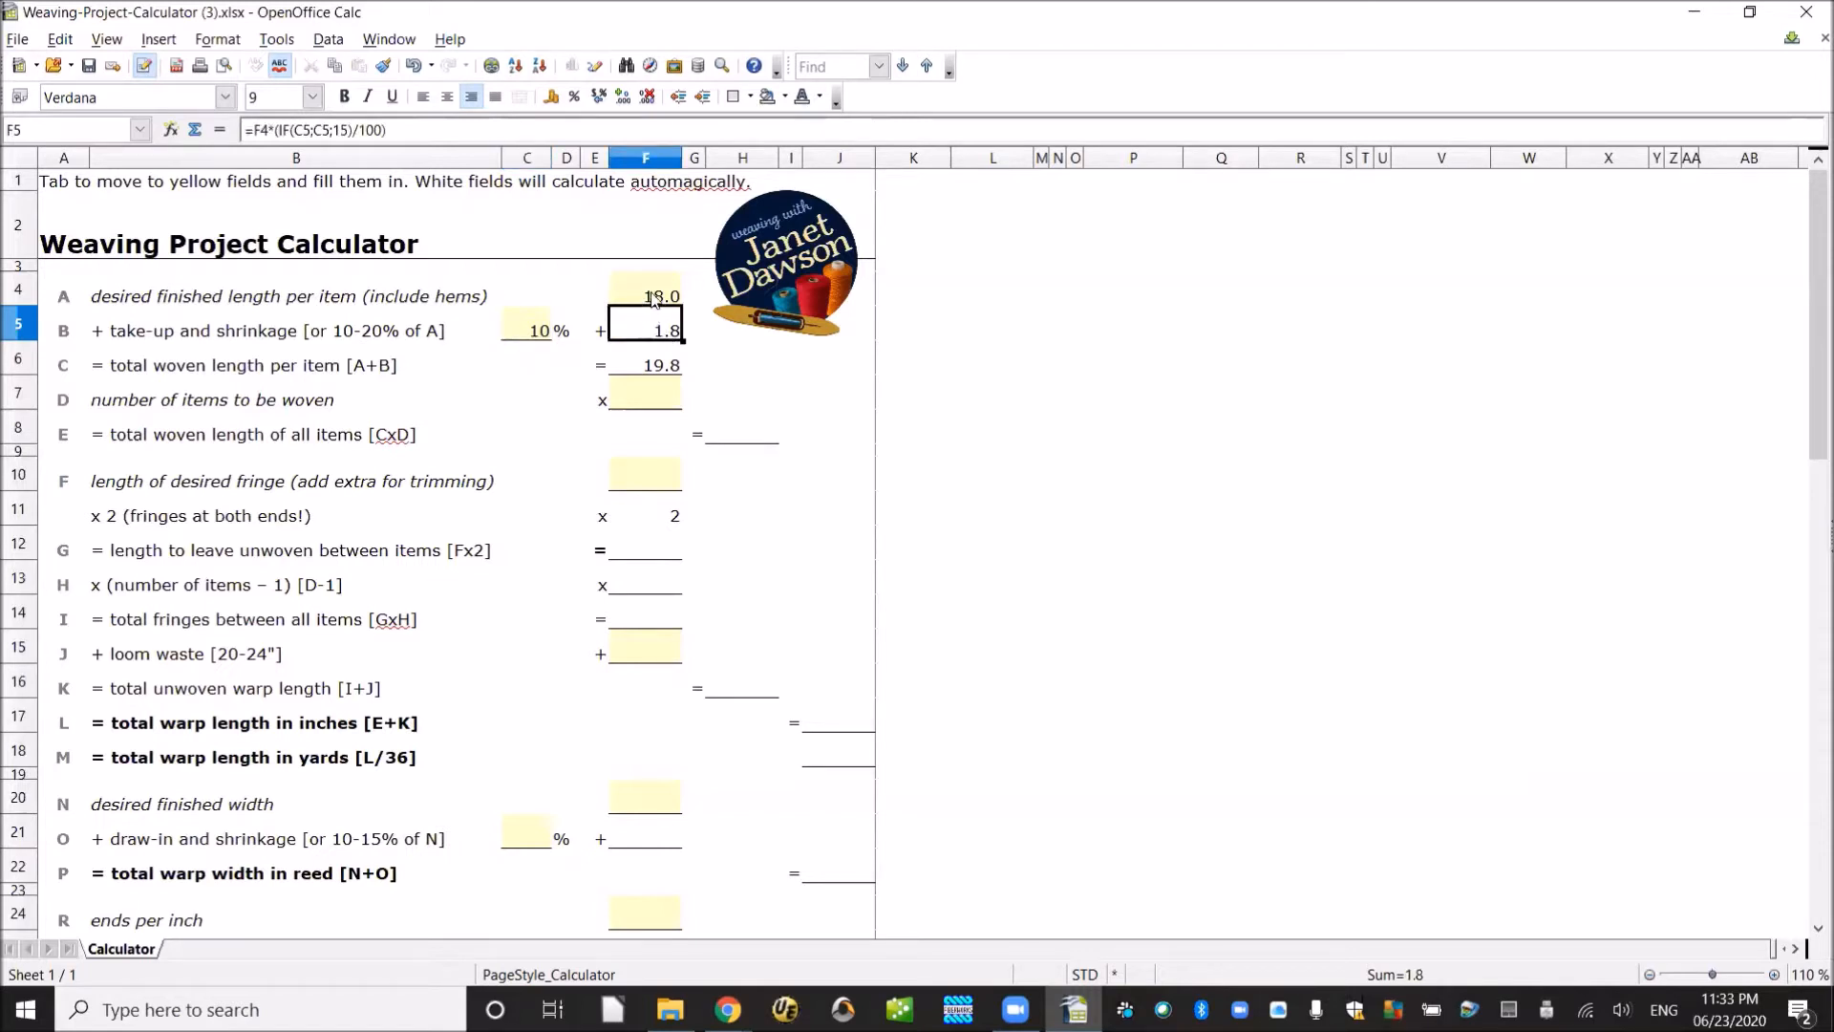
# Check the total woven length per item in row C against the finished length and the take-up and shrinkage fields
pyautogui.click(659, 298)
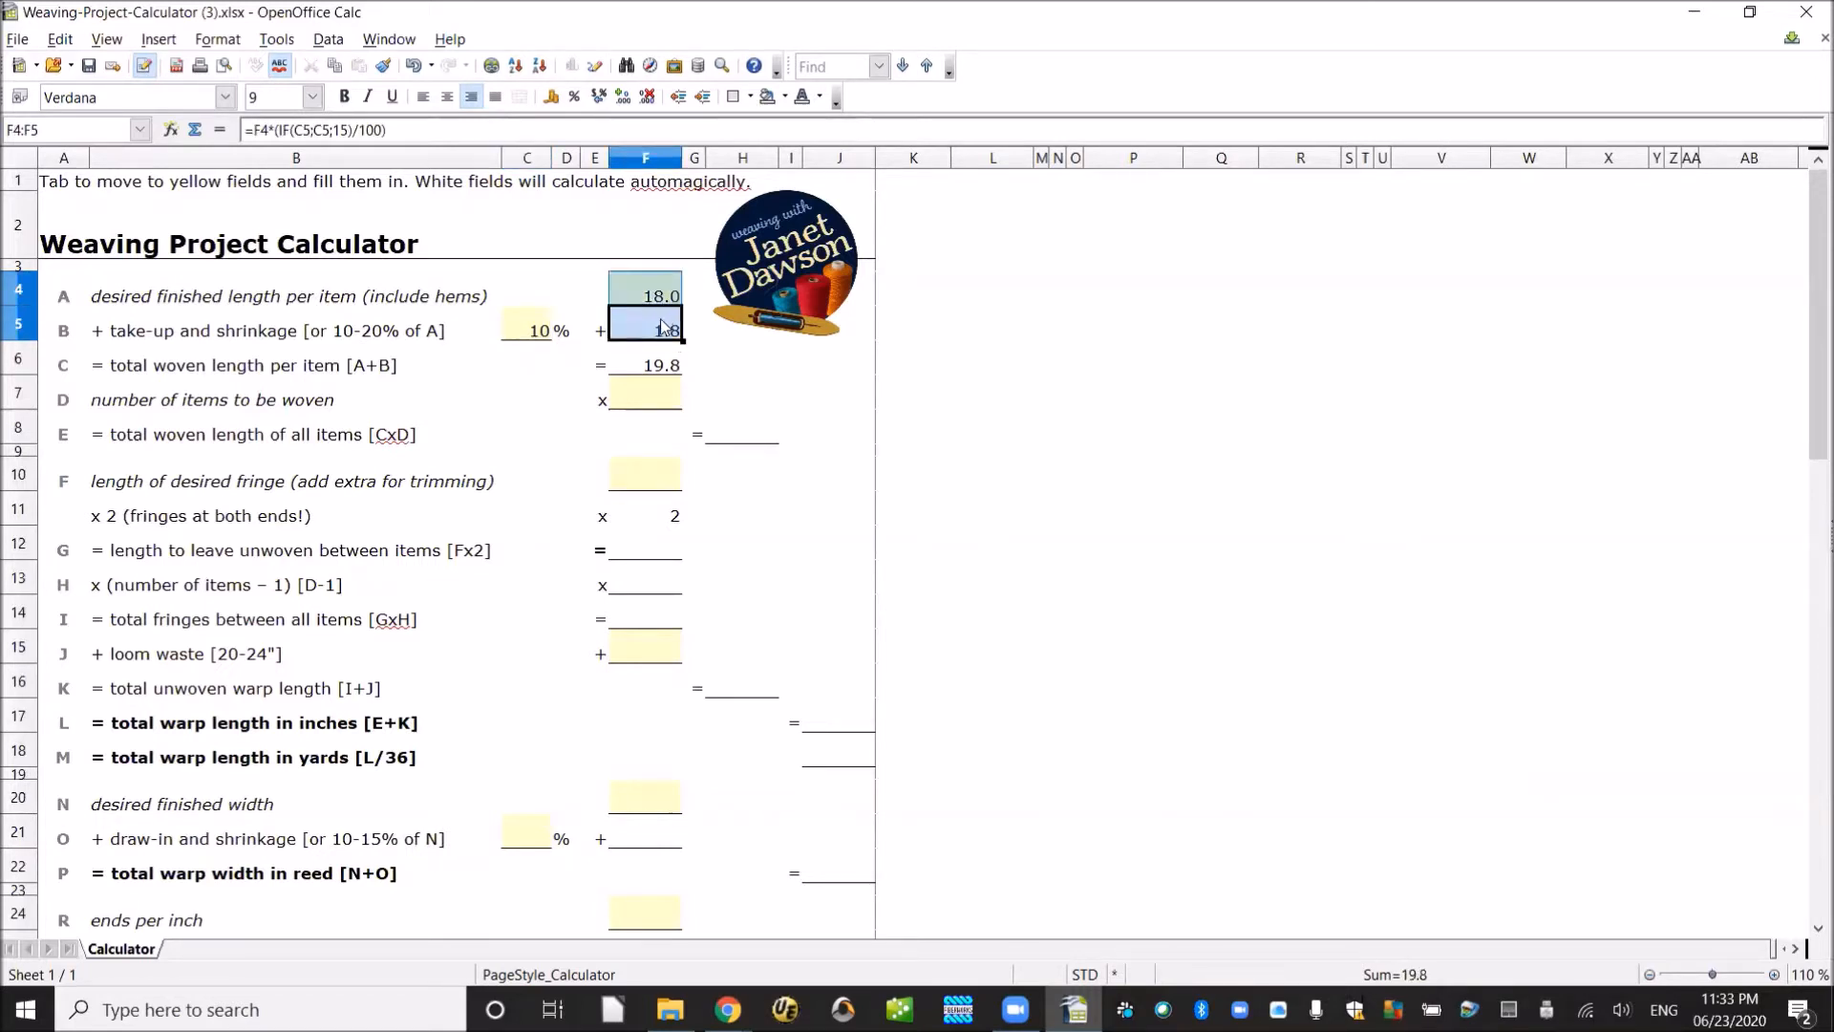
pyautogui.click(651, 371)
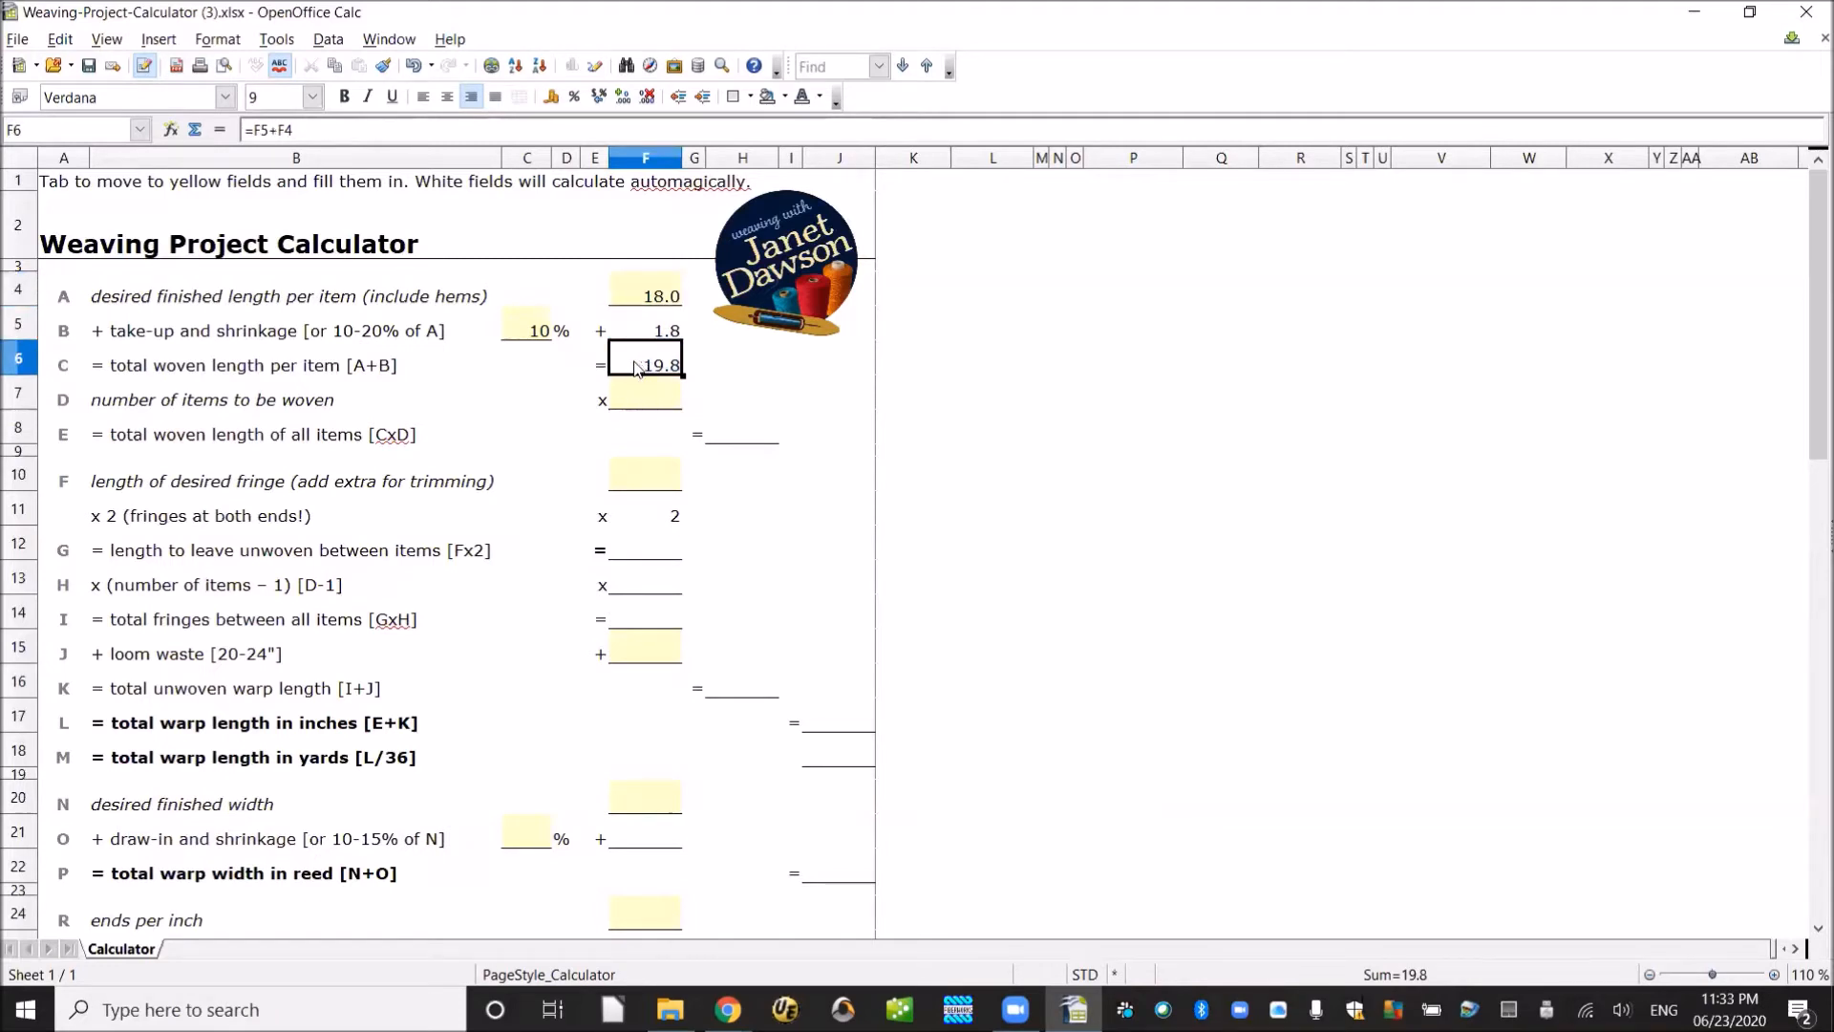
pyautogui.click(634, 292)
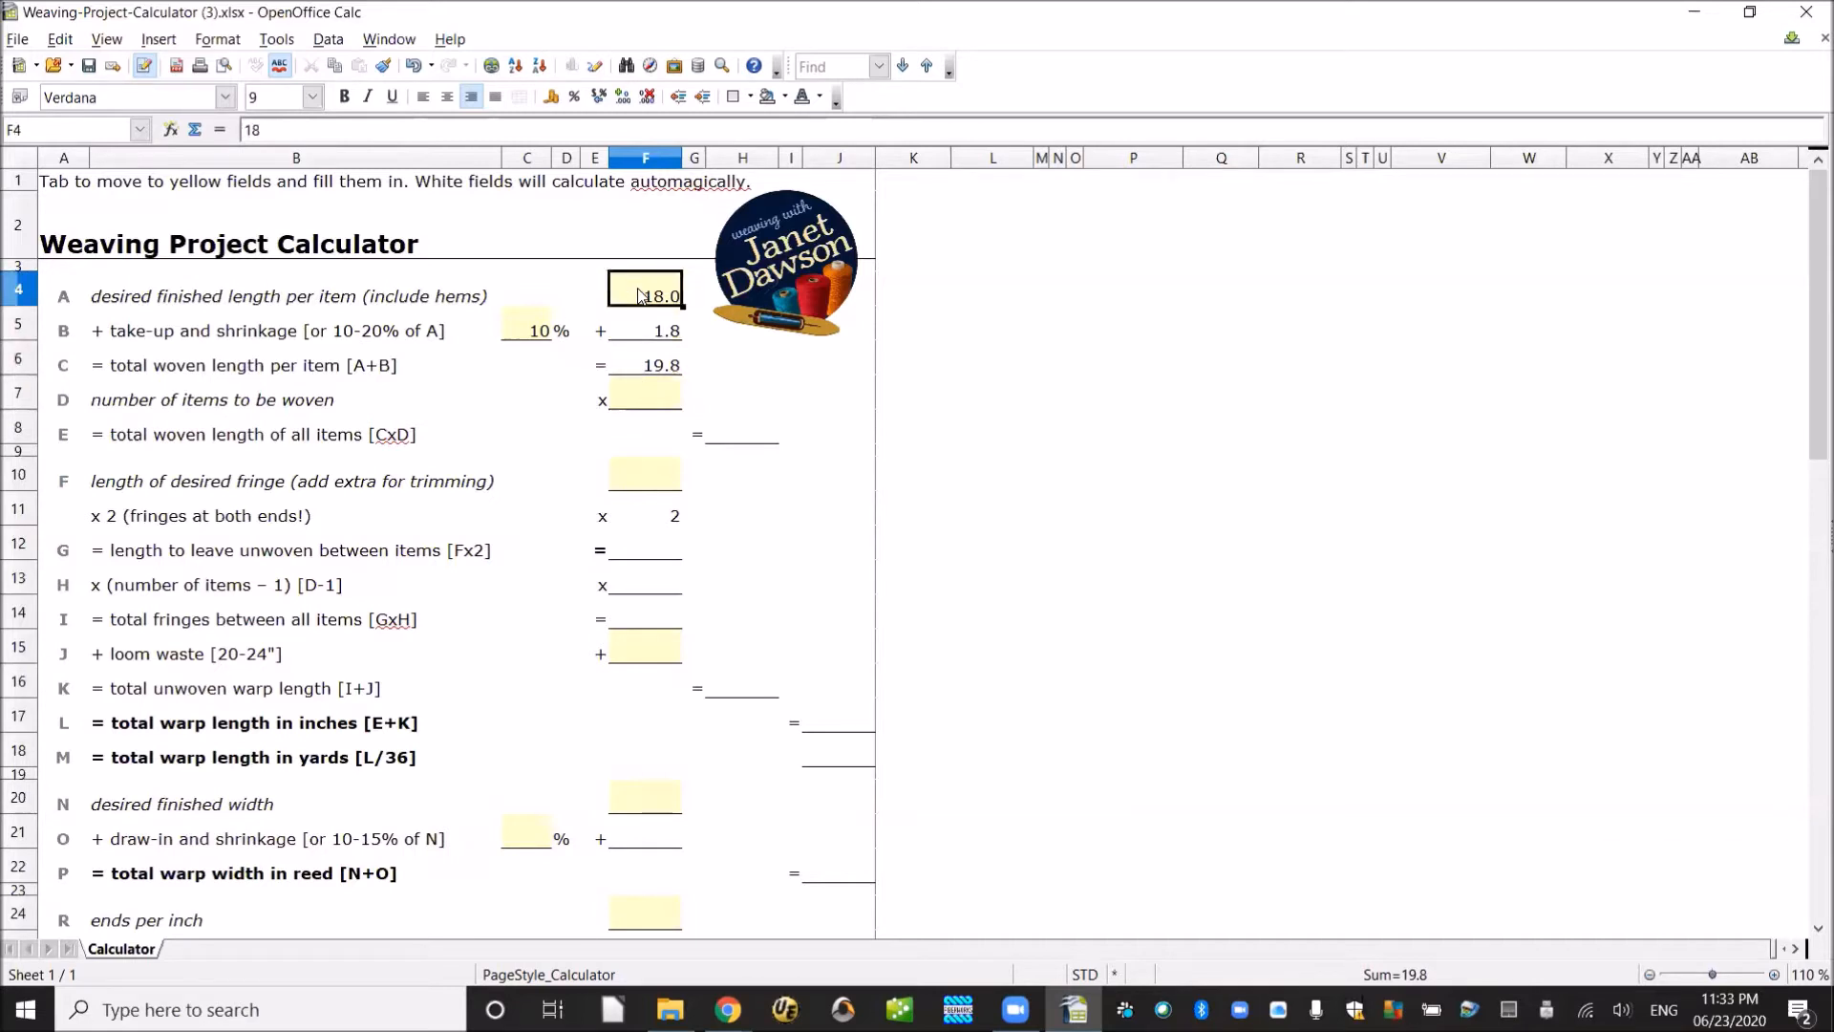
pyautogui.click(521, 329)
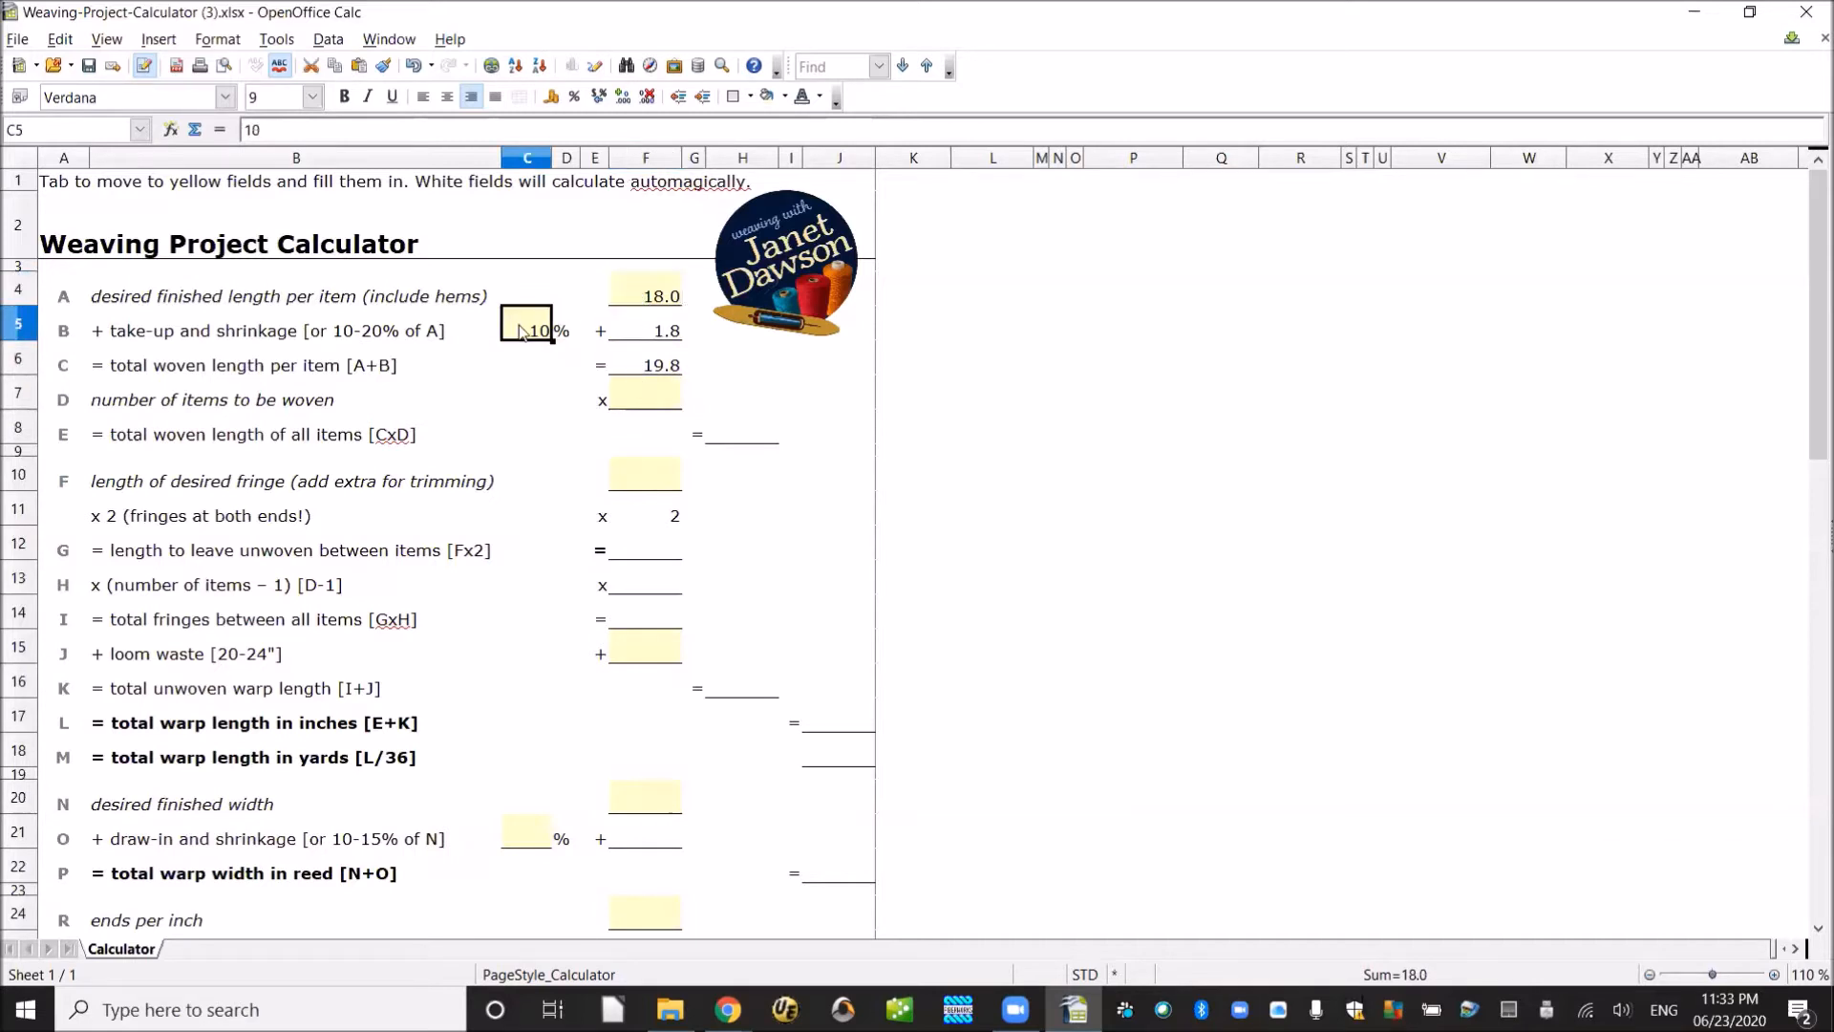
# Set the number of items to be woven in row D to 6
pyautogui.click(657, 400)
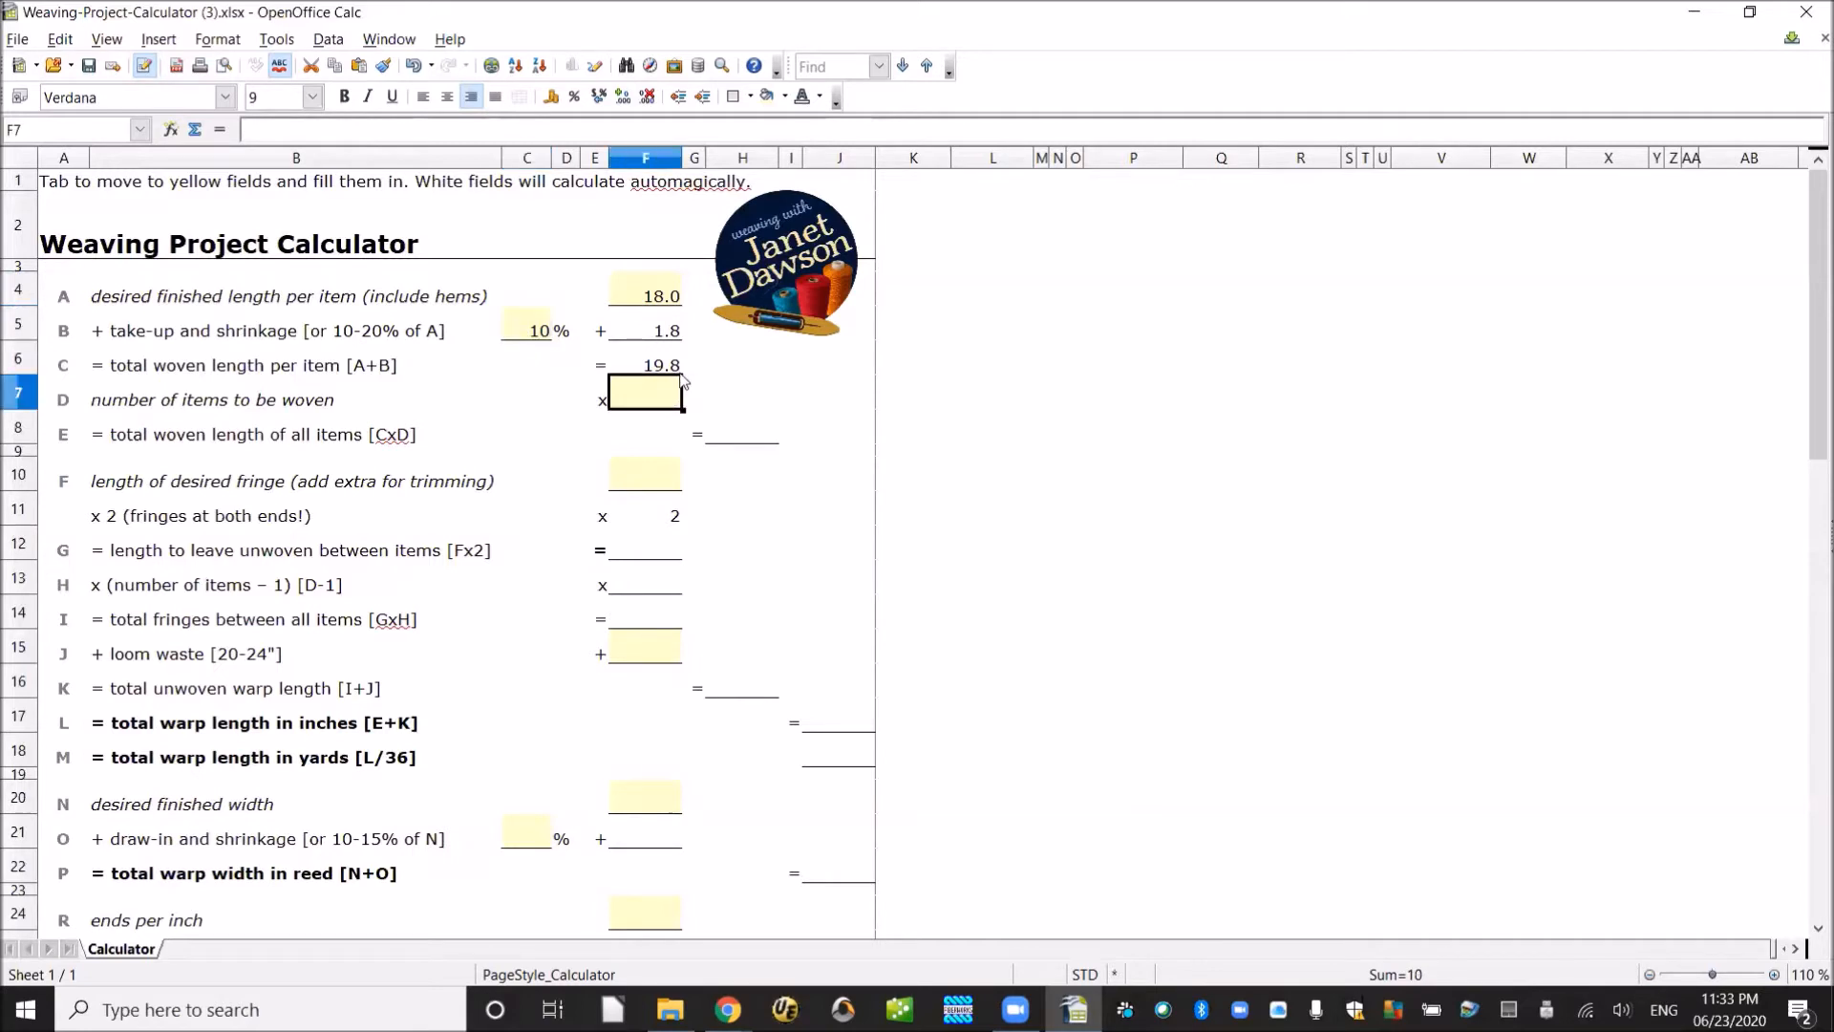
pyautogui.click(230, 394)
pyautogui.click(638, 400)
pyautogui.write('6')
pyautogui.press('Return')
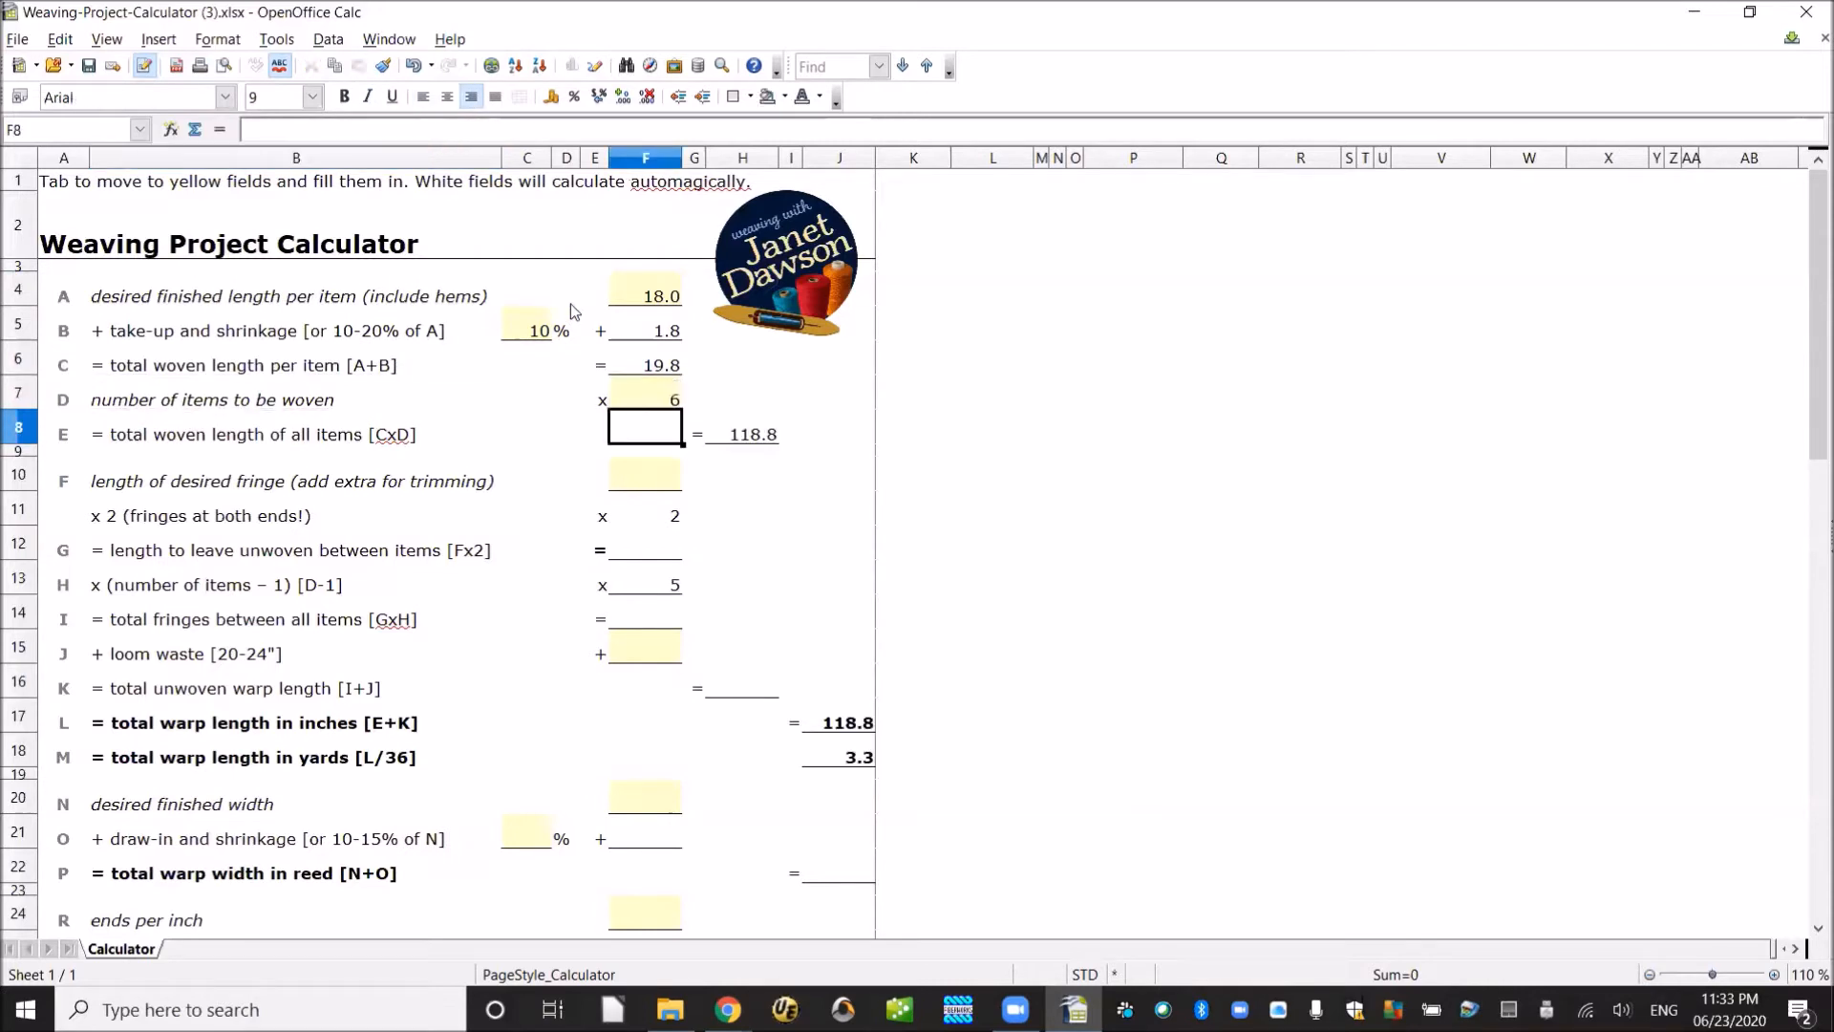
# Check how row E multiplies the woven length per item by the number of items, and inspect row K's unwoven warp length
pyautogui.click(675, 377)
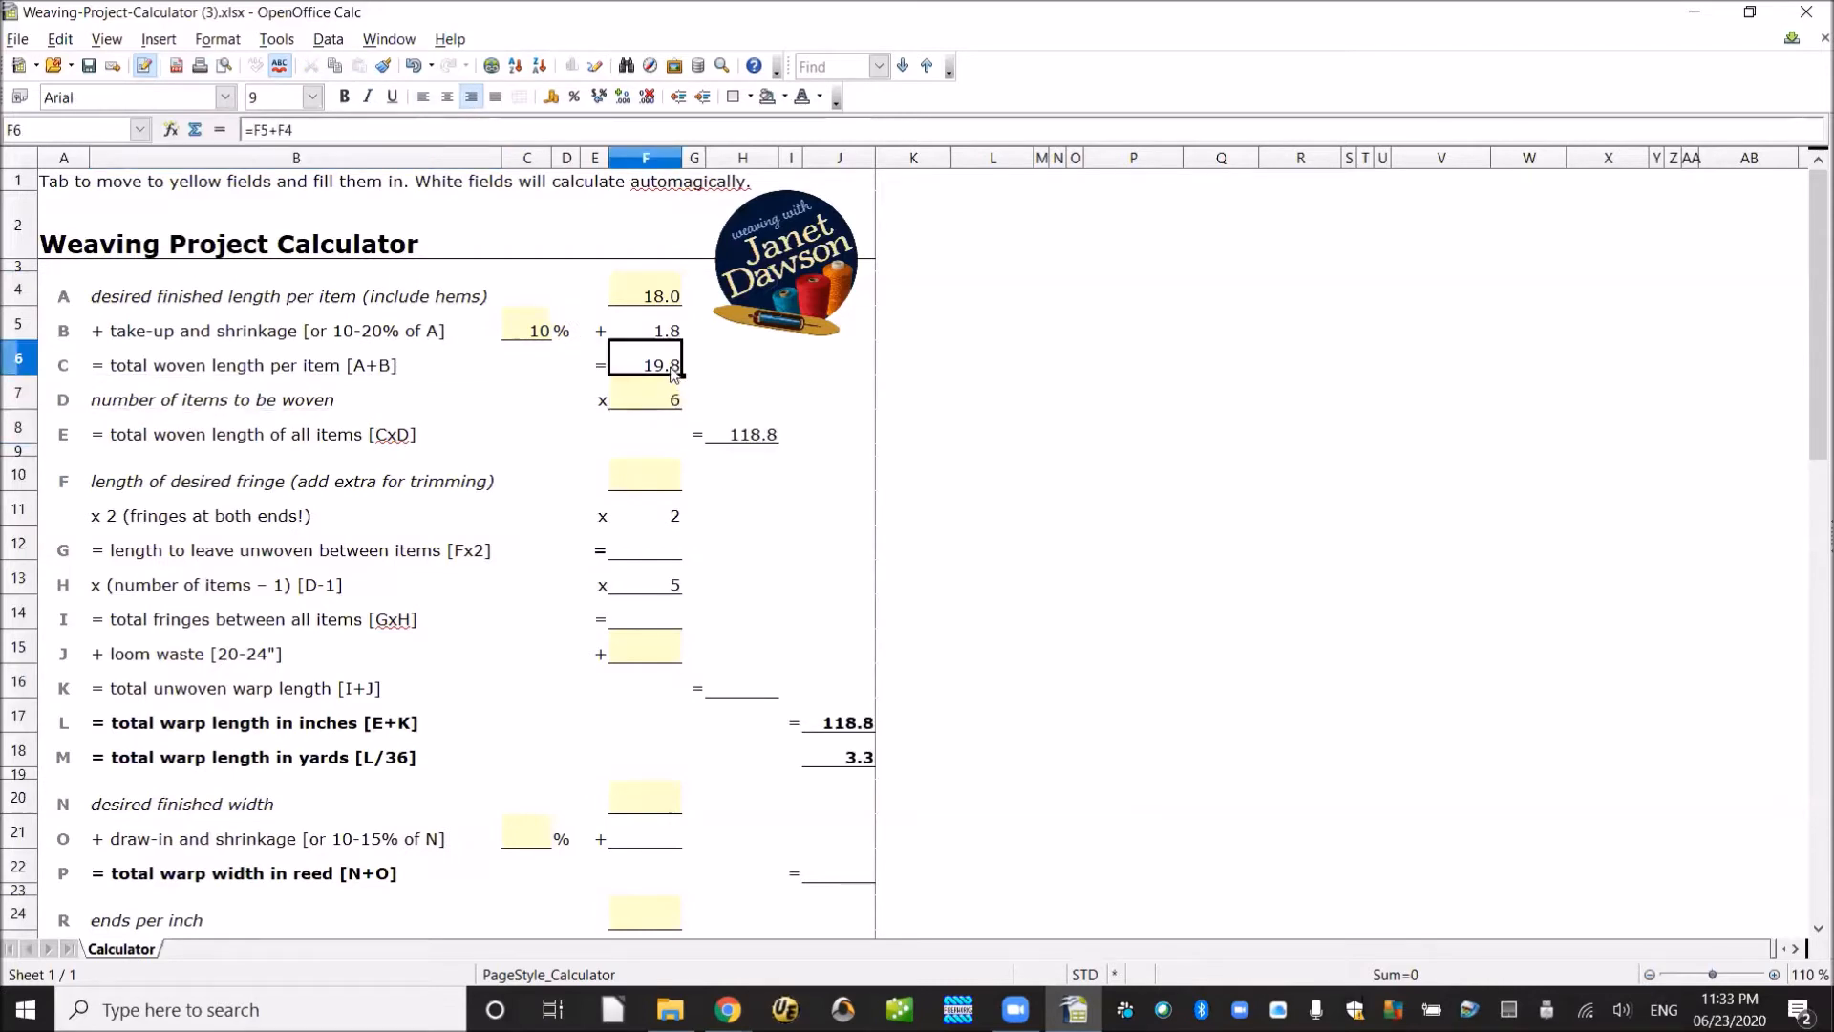
pyautogui.click(673, 396)
pyautogui.click(726, 427)
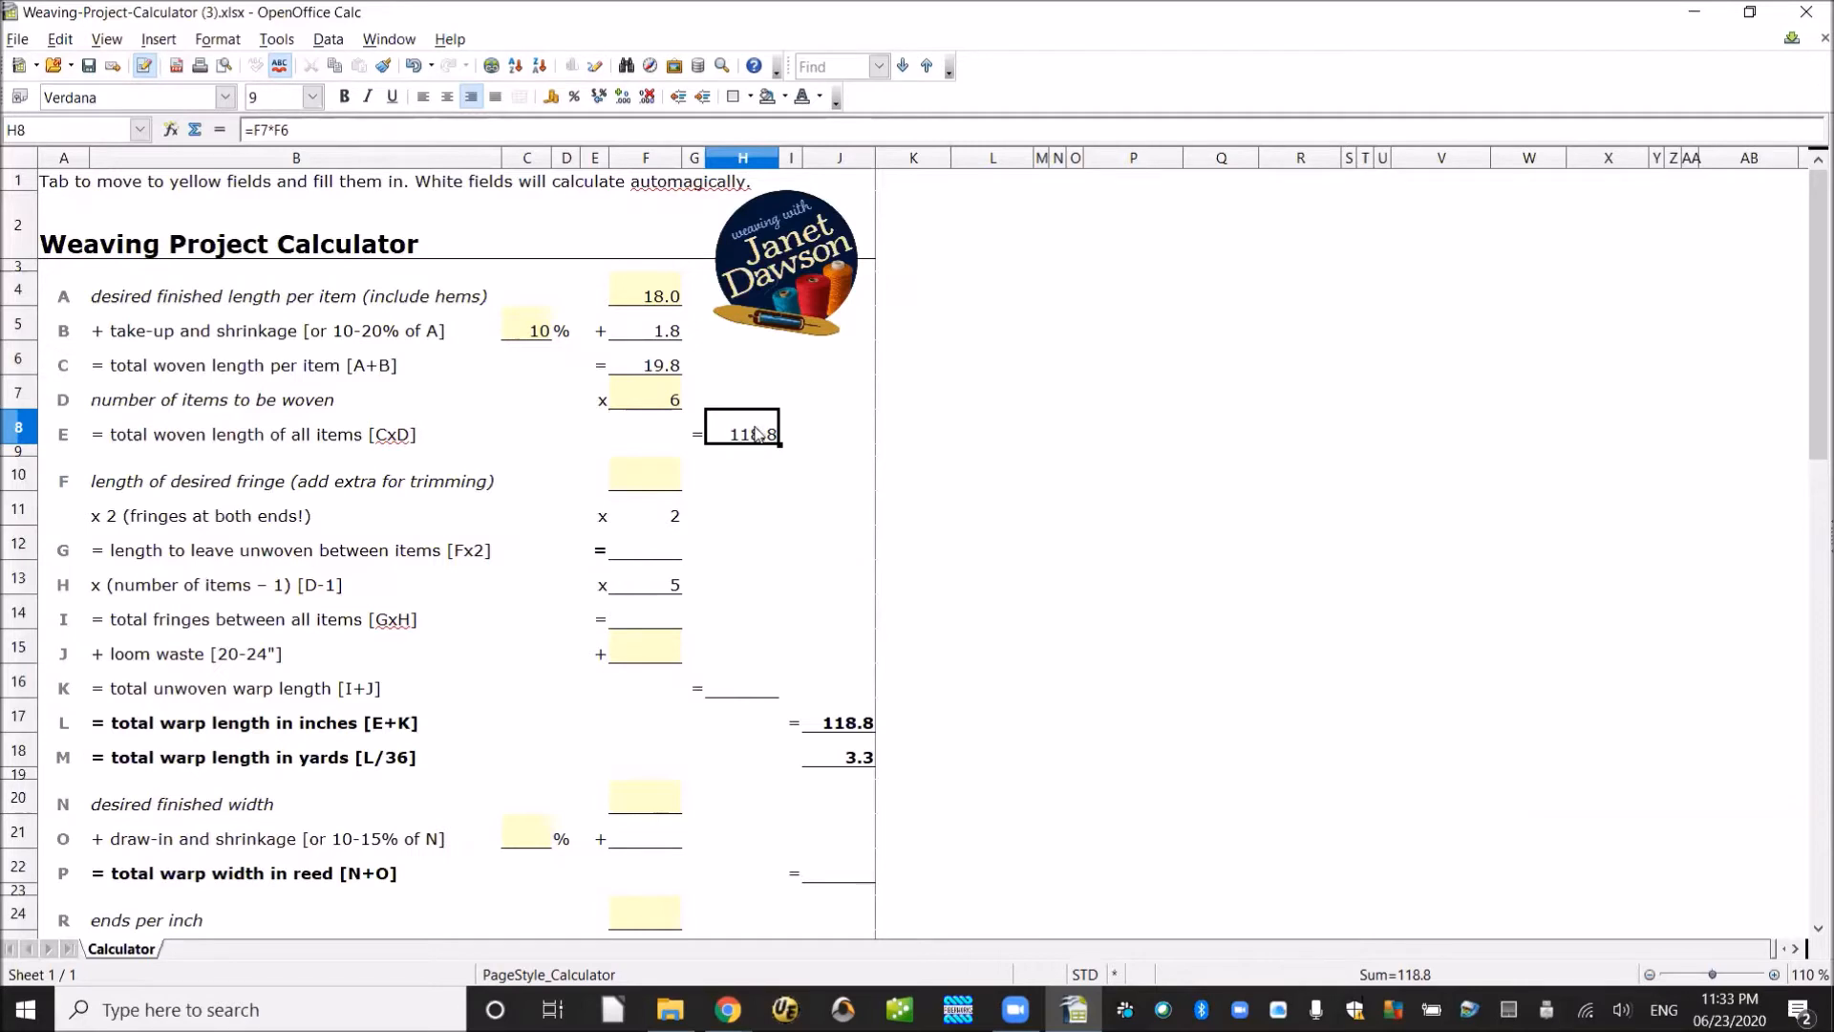
pyautogui.click(747, 687)
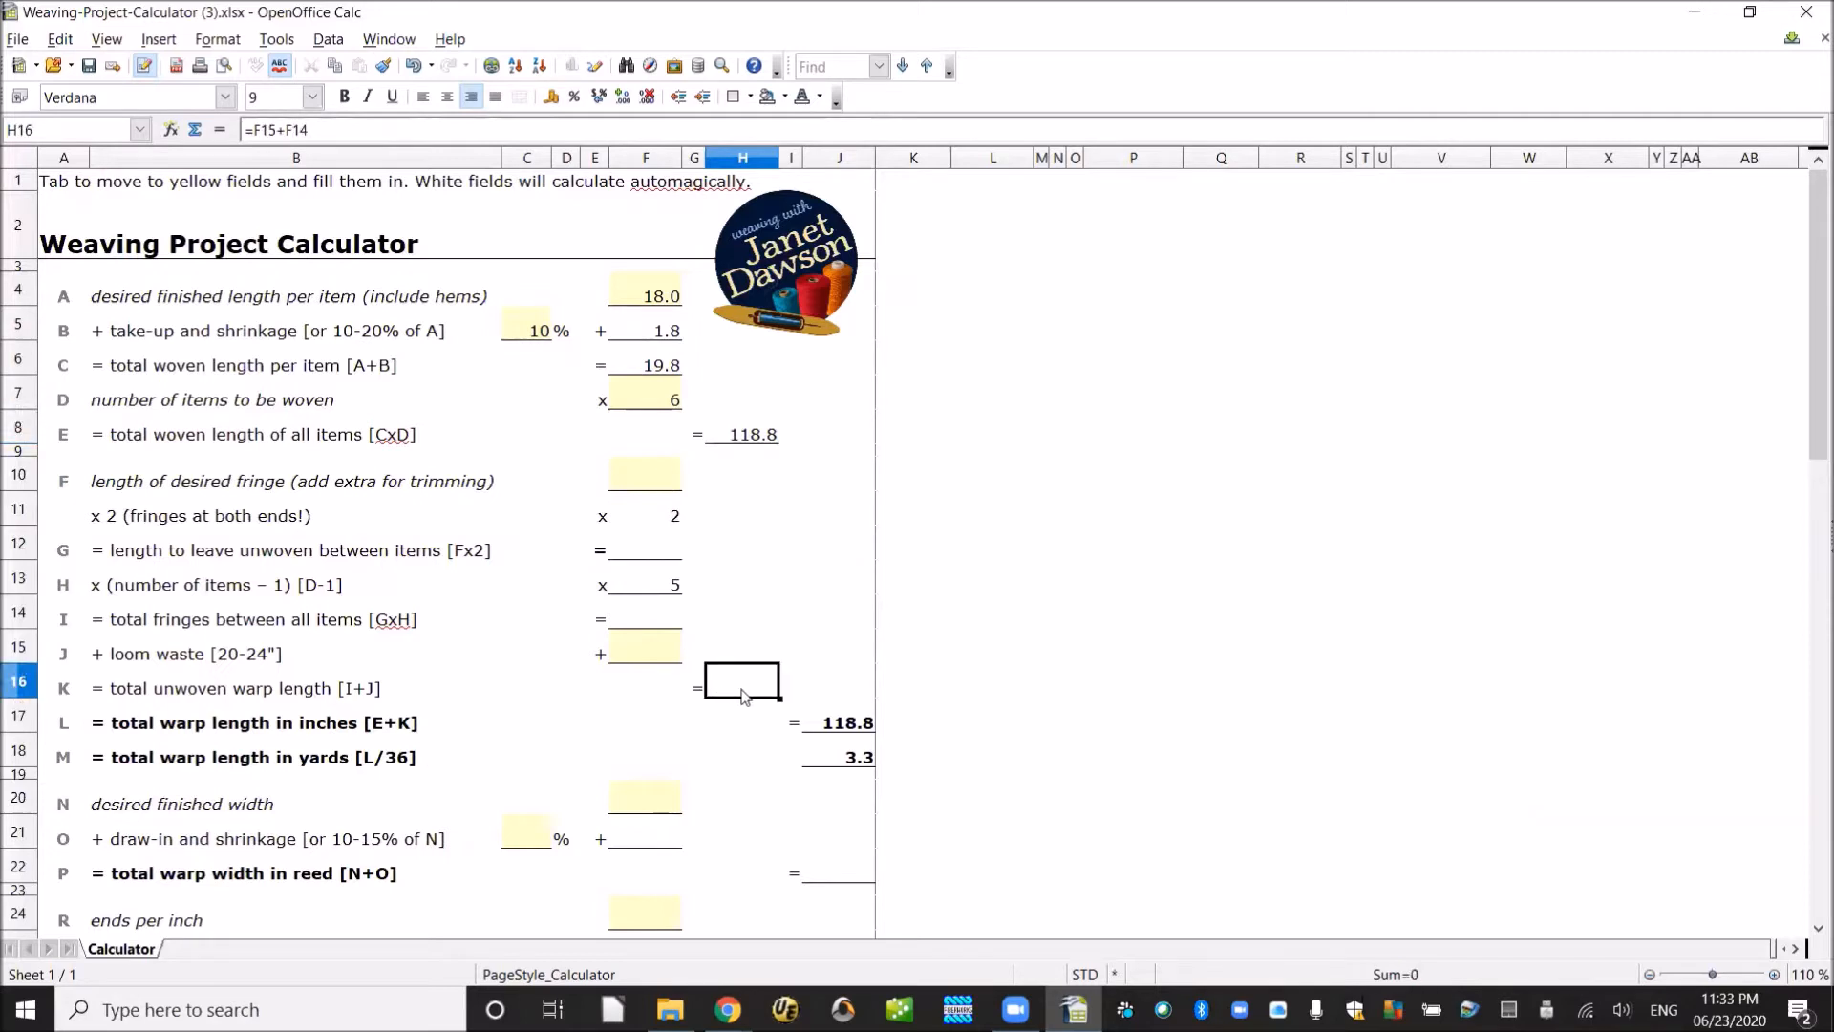
pyautogui.click(282, 693)
pyautogui.click(743, 684)
# Set the length of desired fringe in row F to 1 and check the length to leave unwoven between items
pyautogui.click(657, 485)
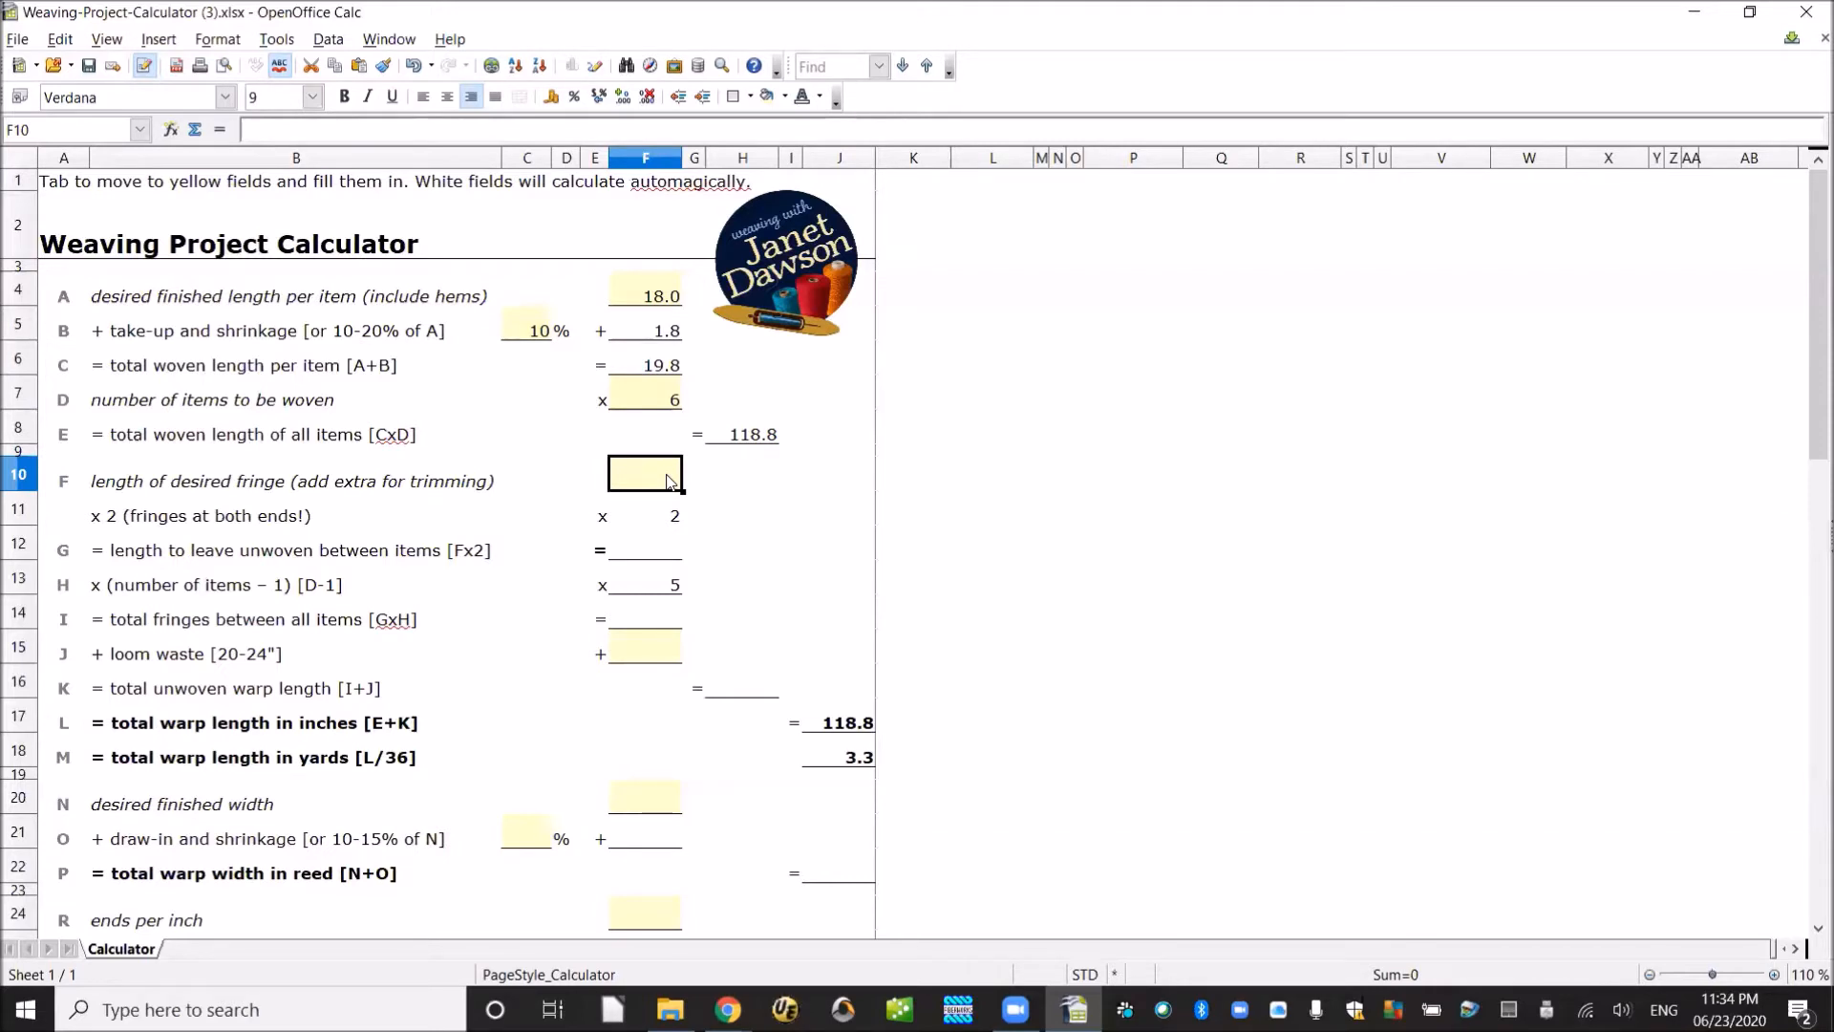
pyautogui.write('1')
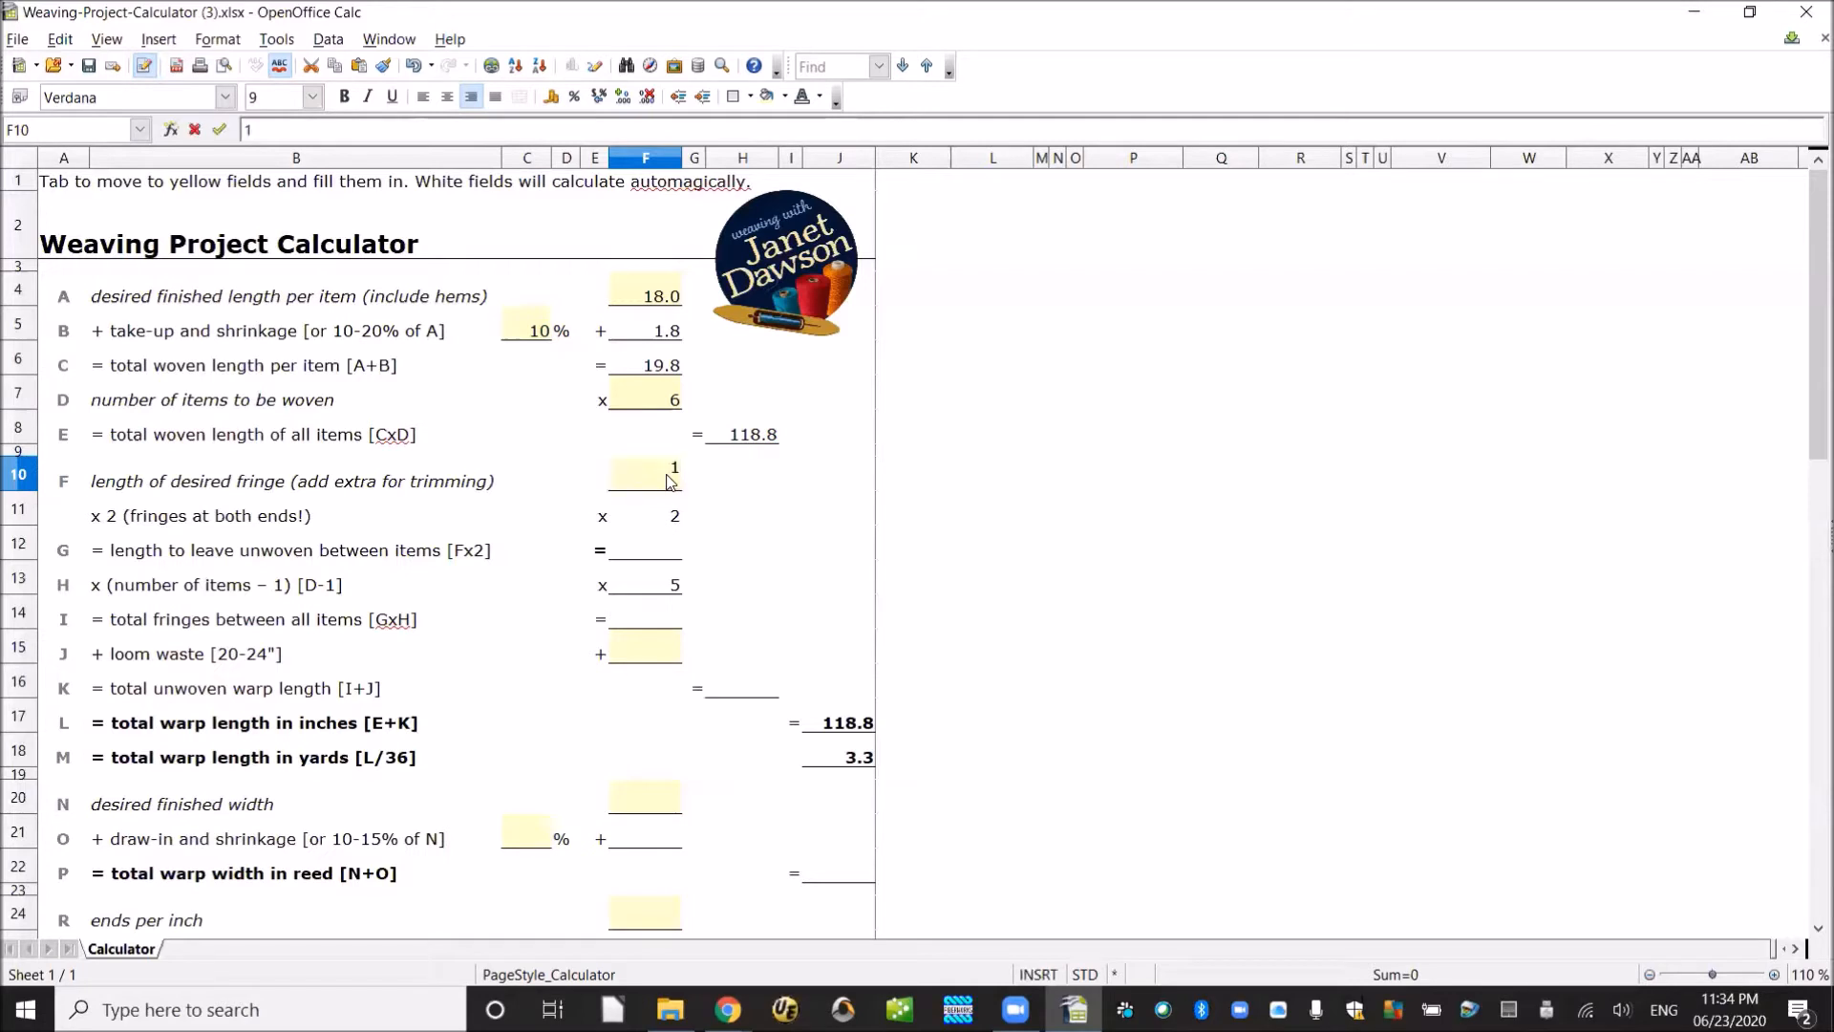
pyautogui.press('Return')
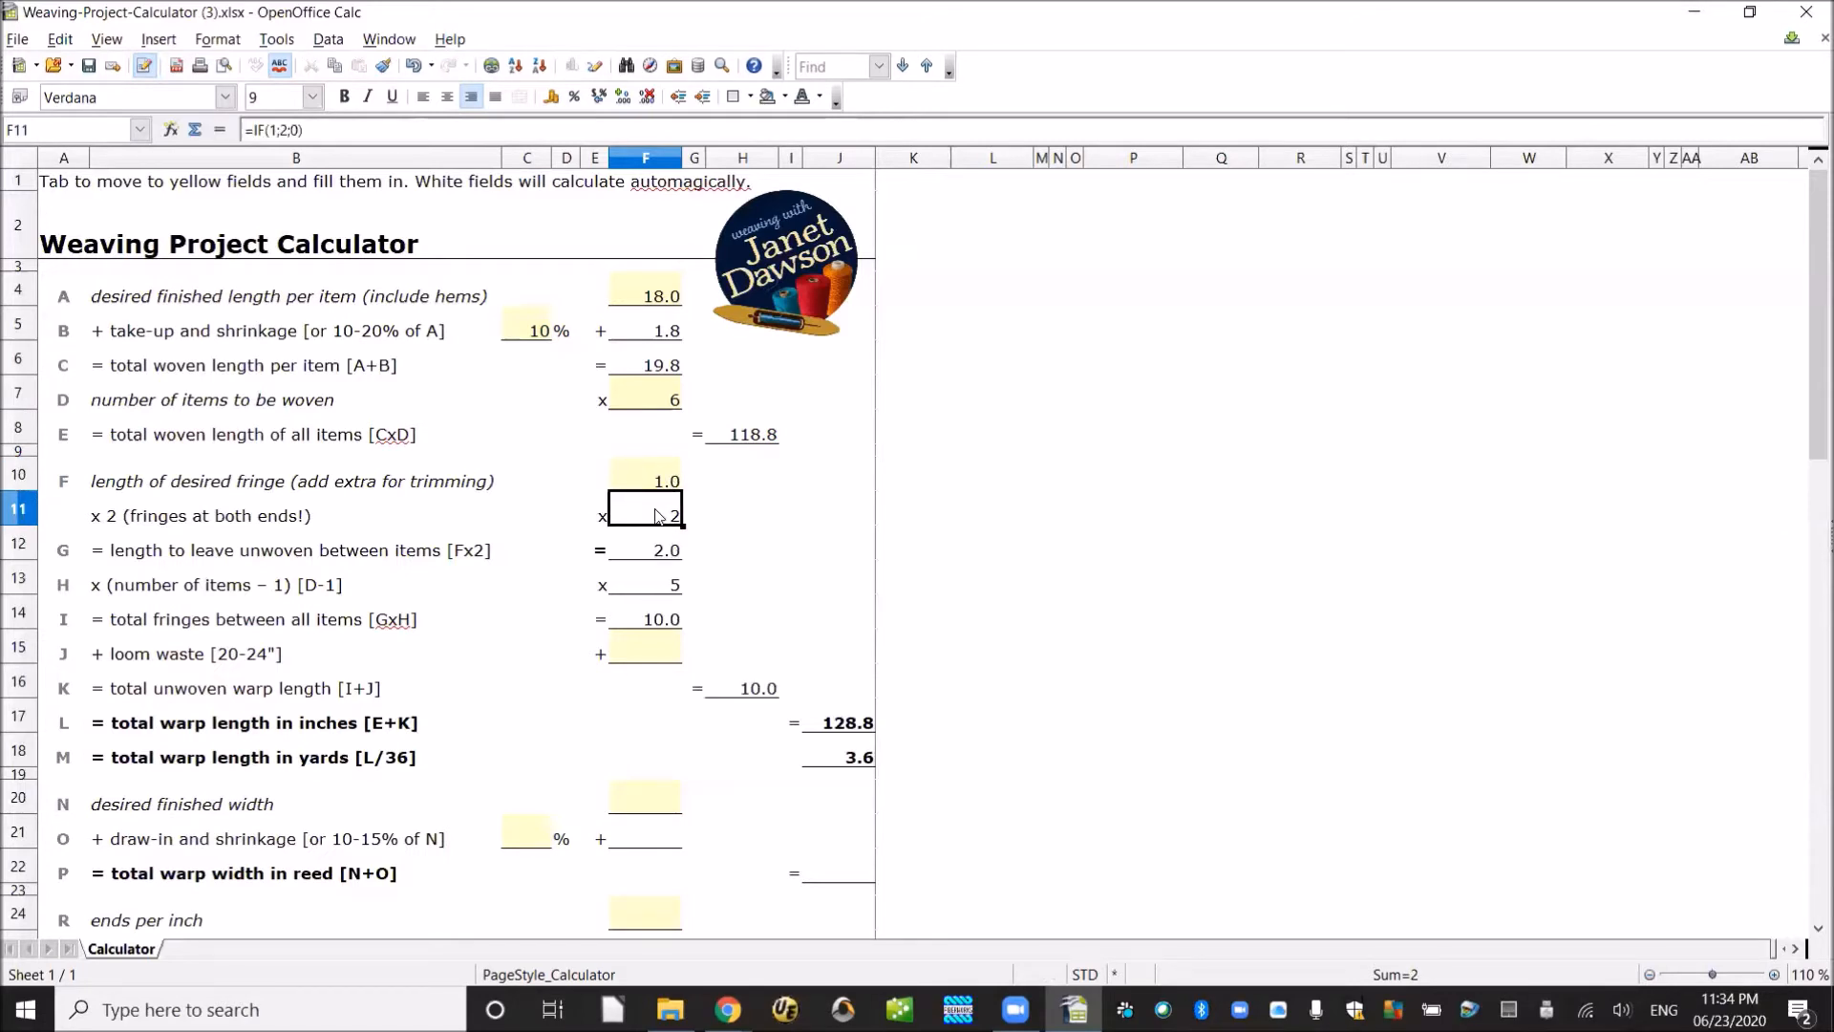
pyautogui.click(666, 477)
pyautogui.click(672, 514)
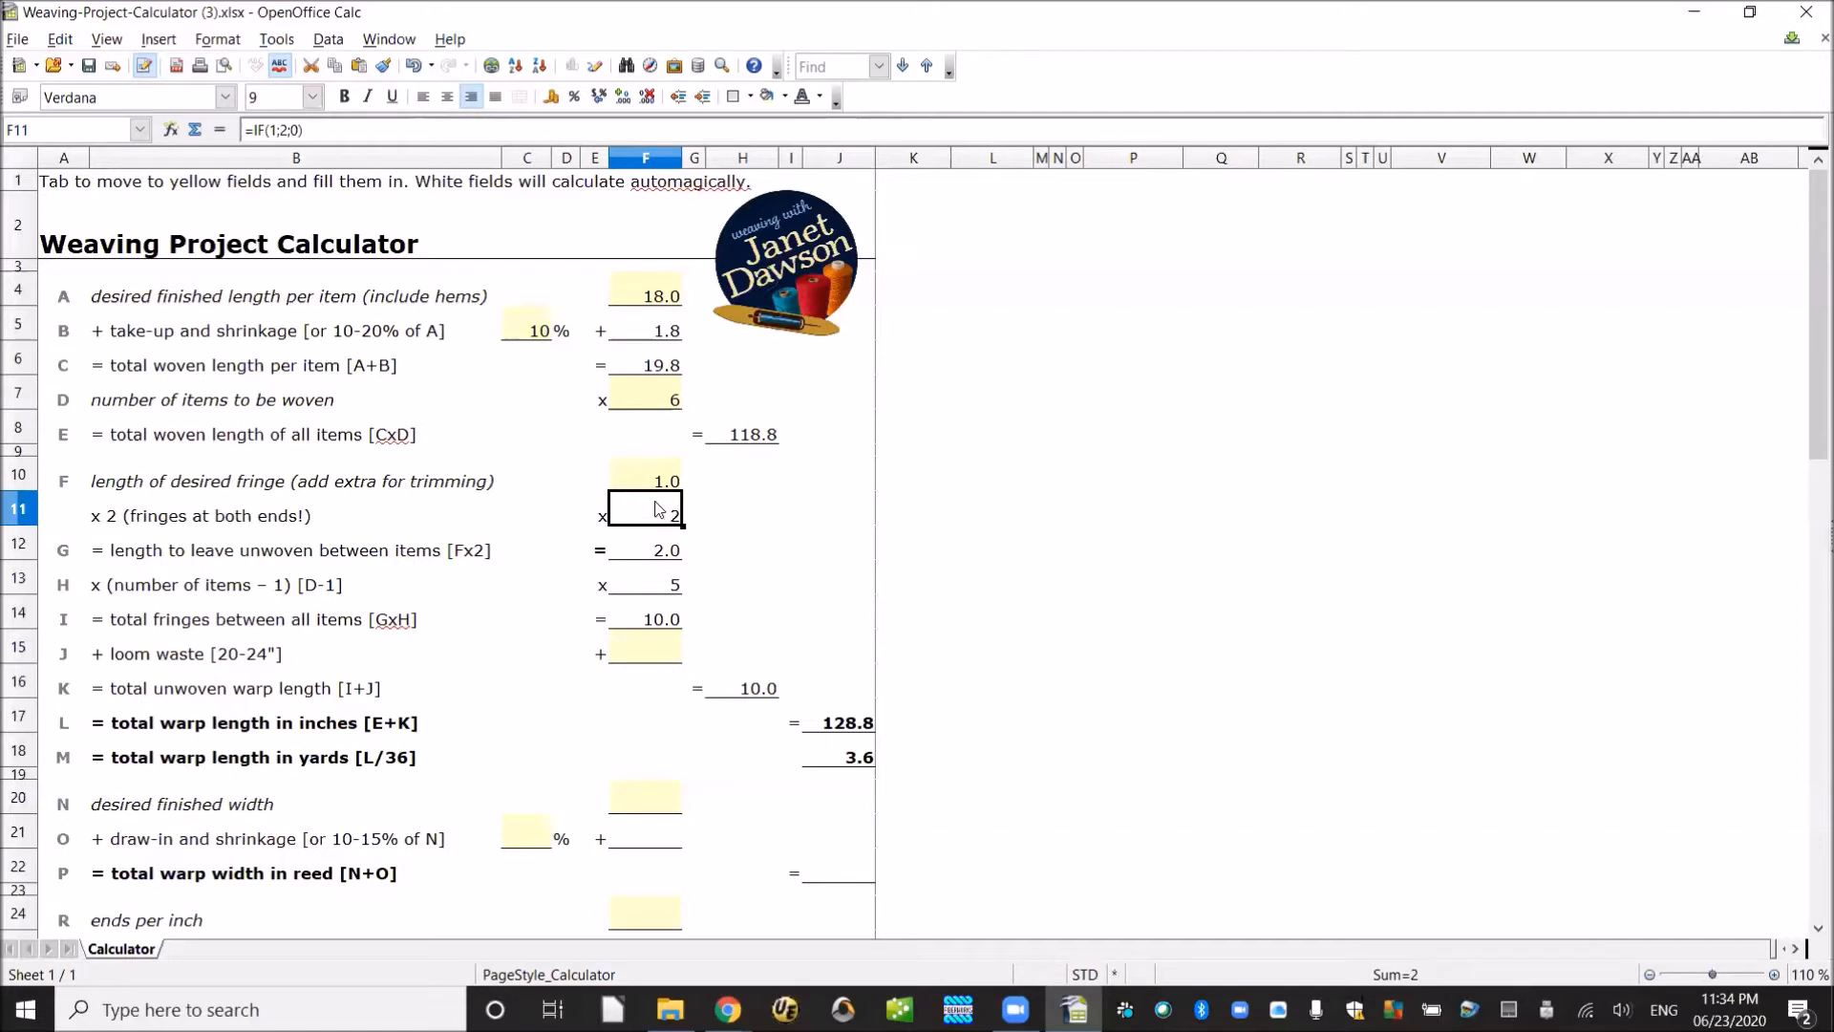
pyautogui.click(666, 562)
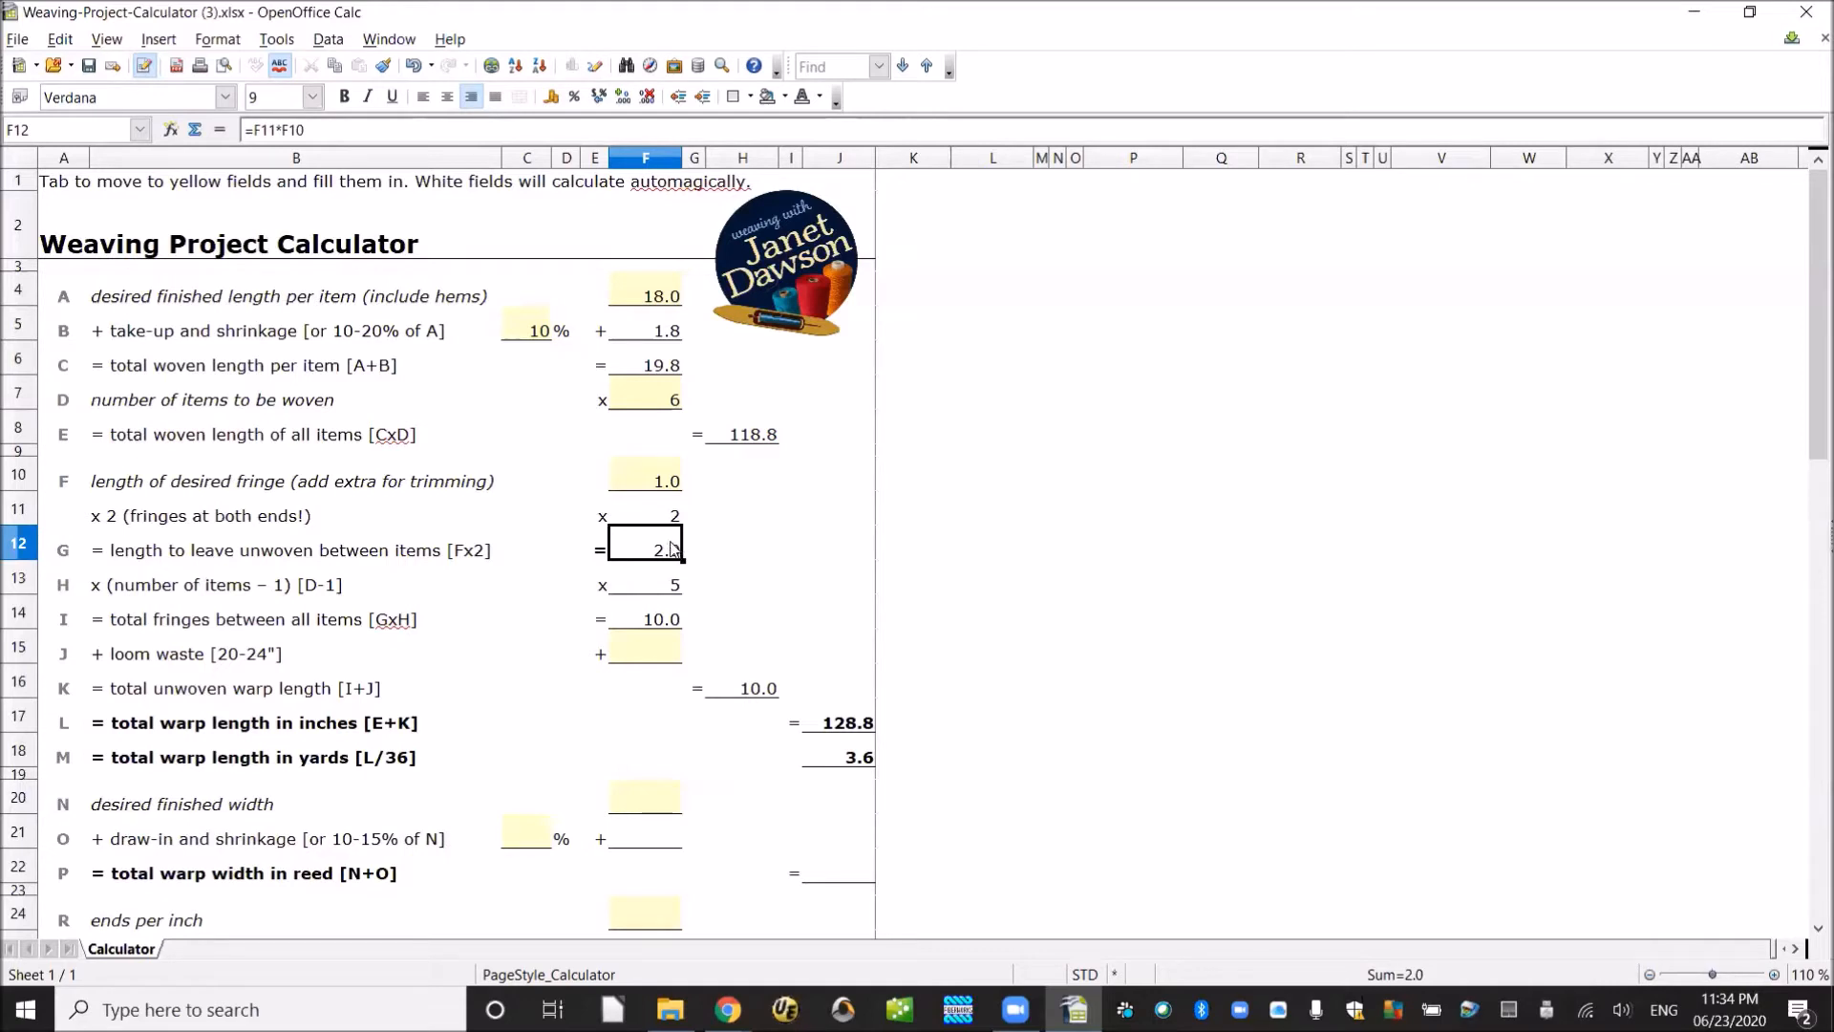
# Examine how the total fringes in row I follow from the unwoven length in row G and the item counts in rows D and H
pyautogui.click(676, 587)
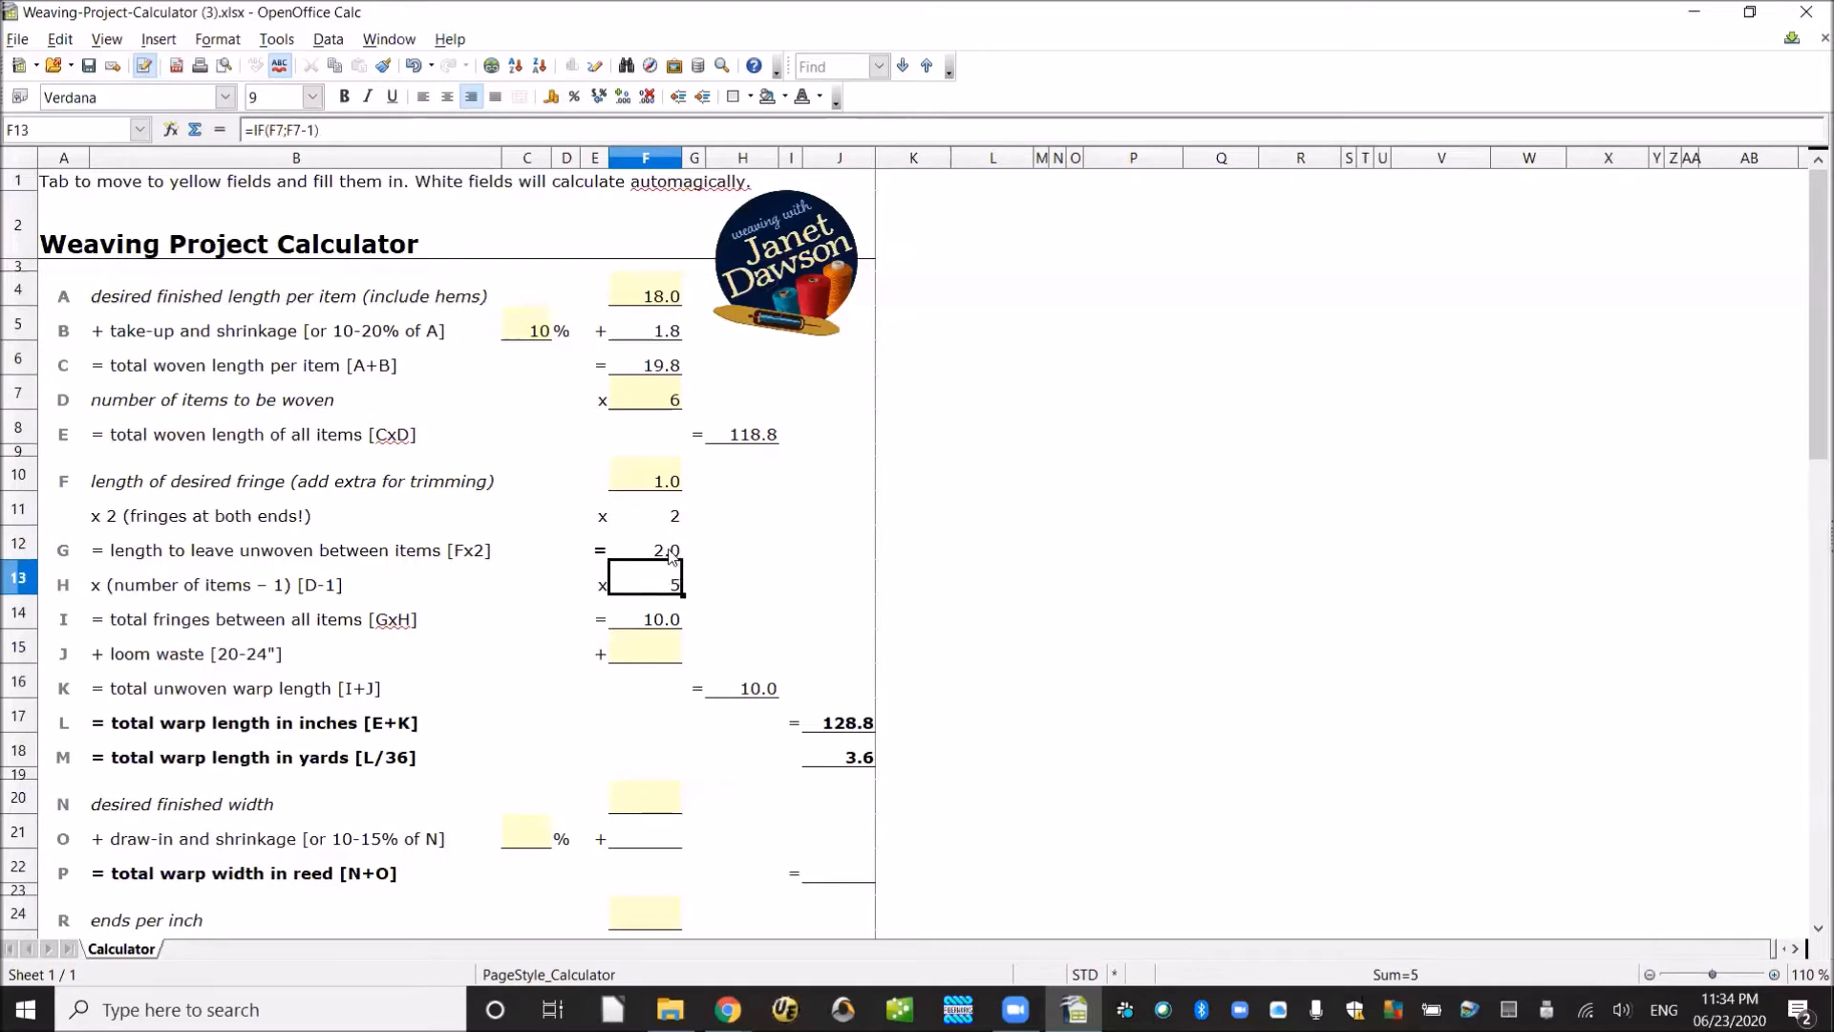
pyautogui.click(673, 552)
pyautogui.click(672, 584)
pyautogui.click(666, 398)
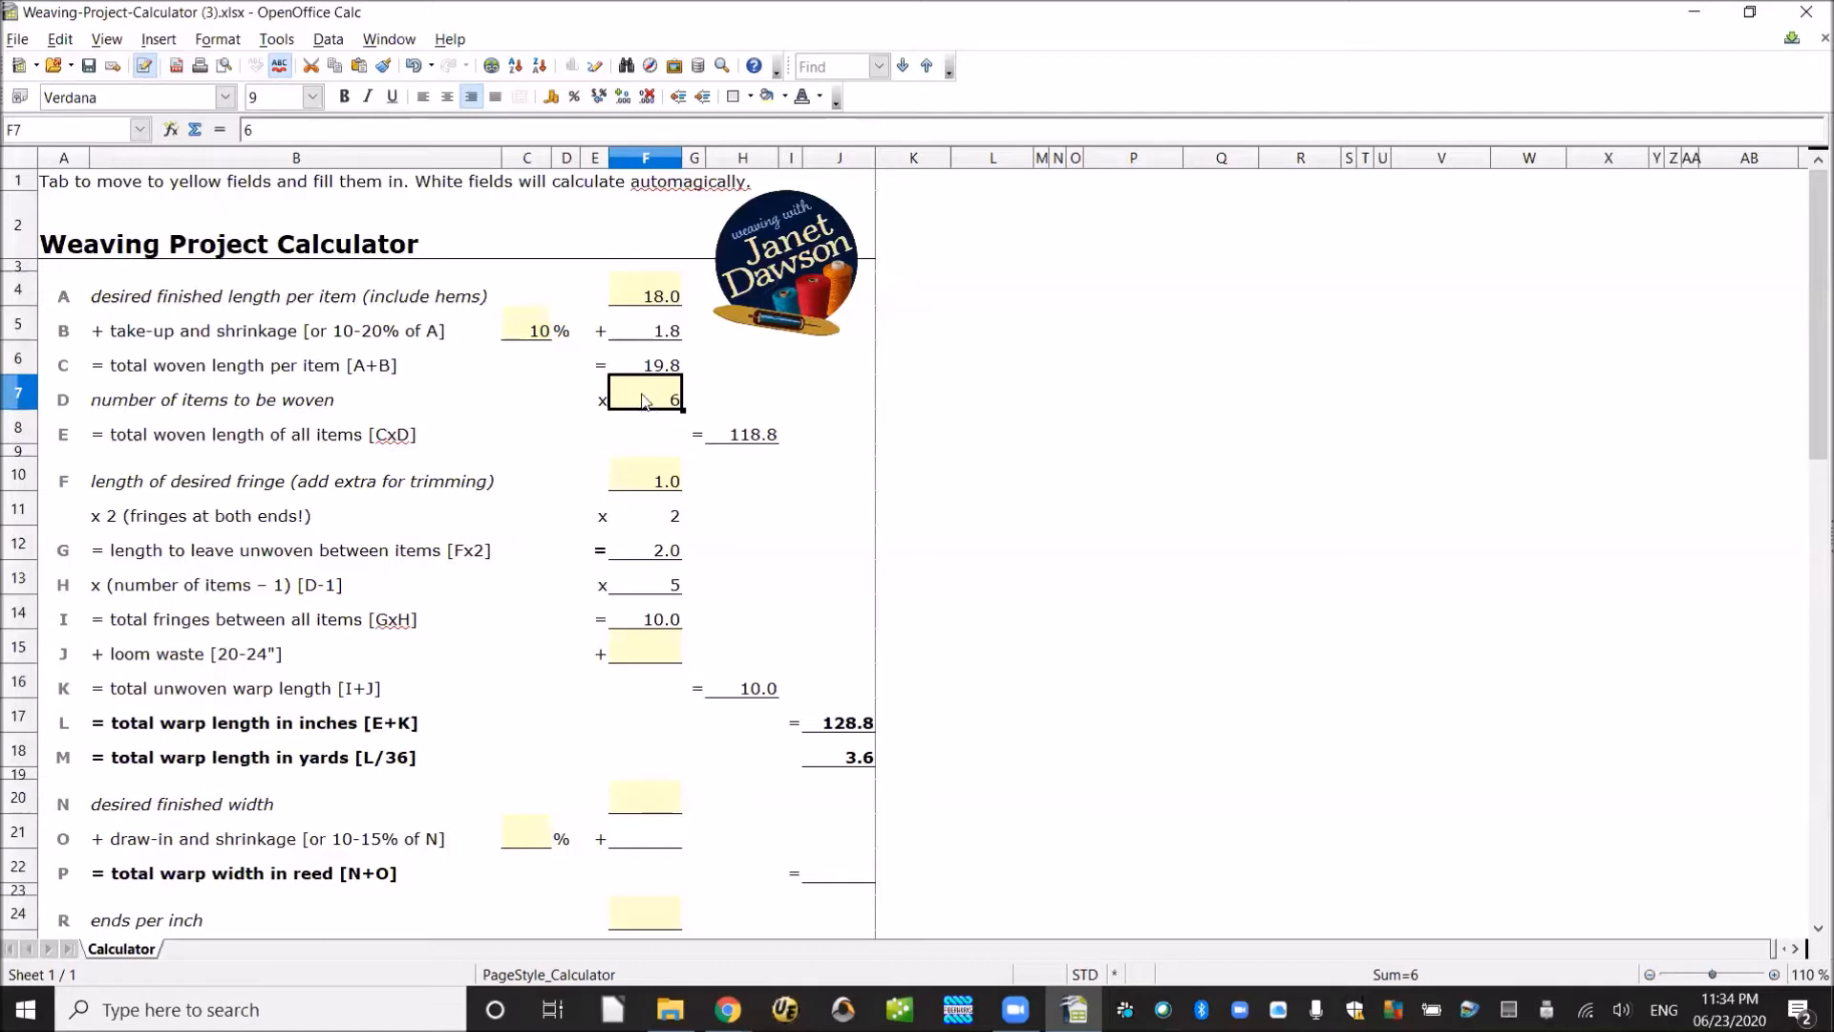
pyautogui.click(649, 587)
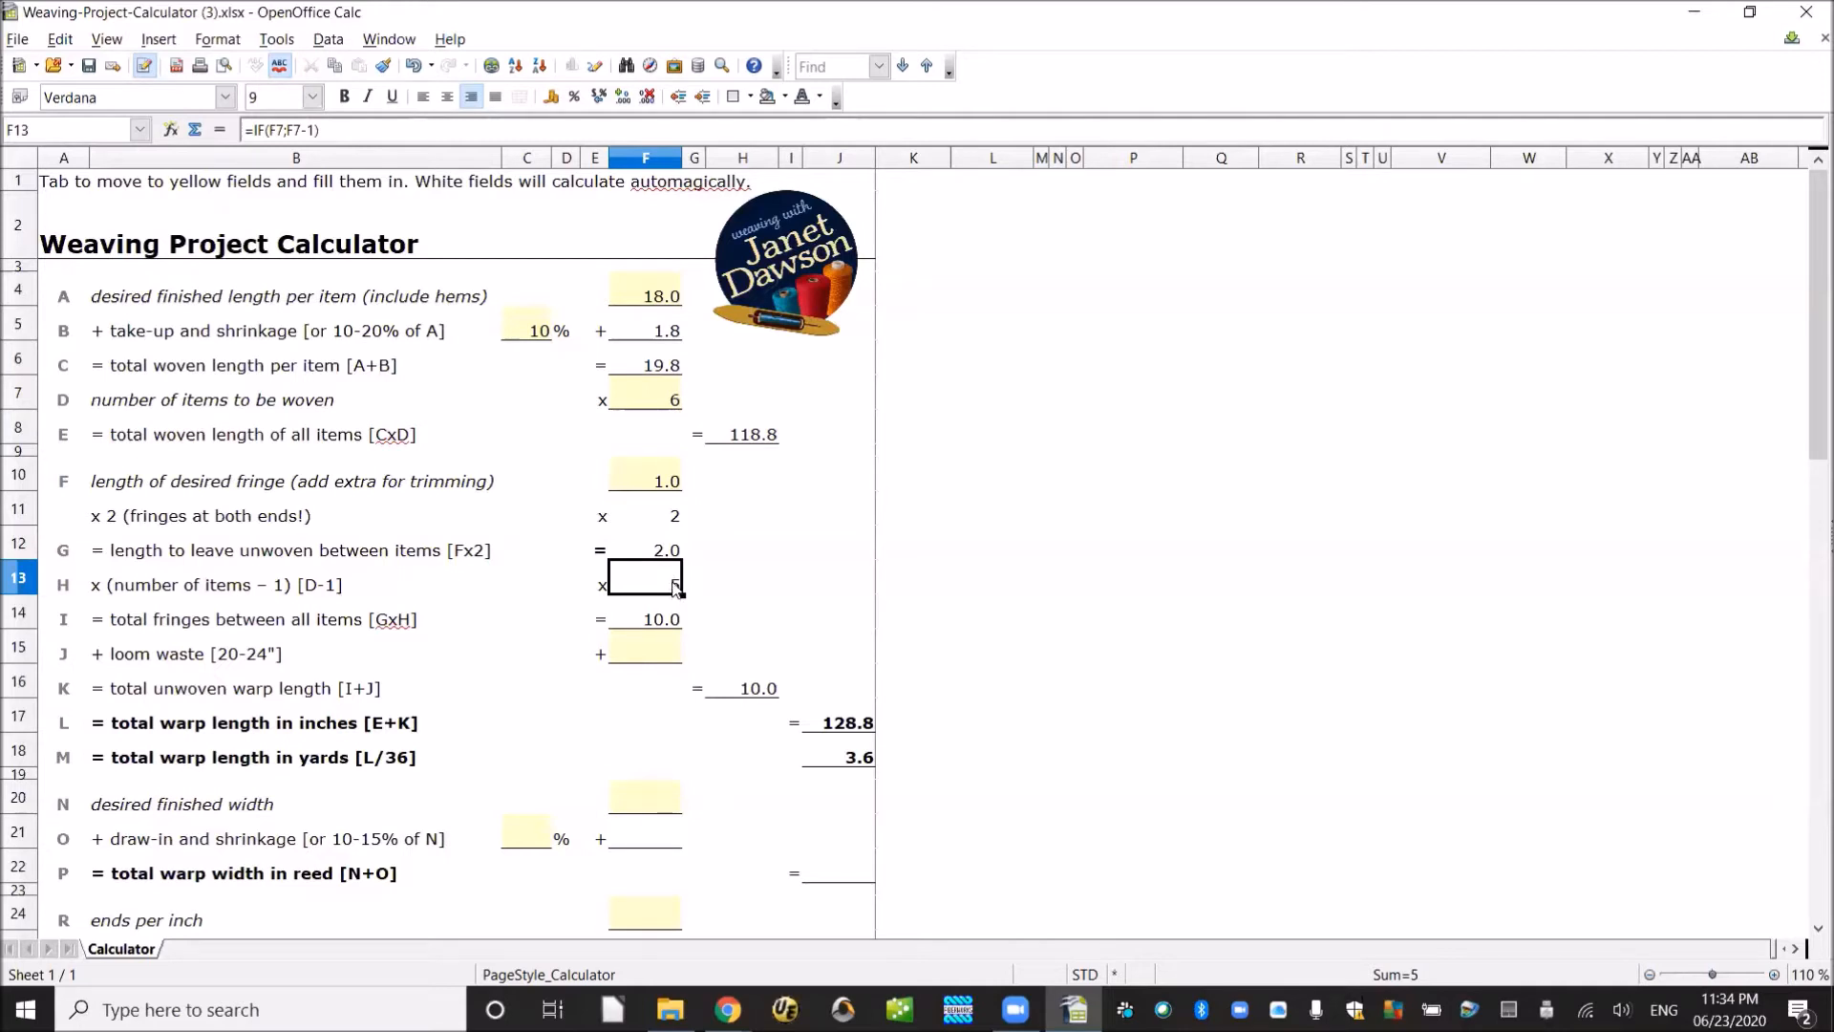
pyautogui.click(664, 621)
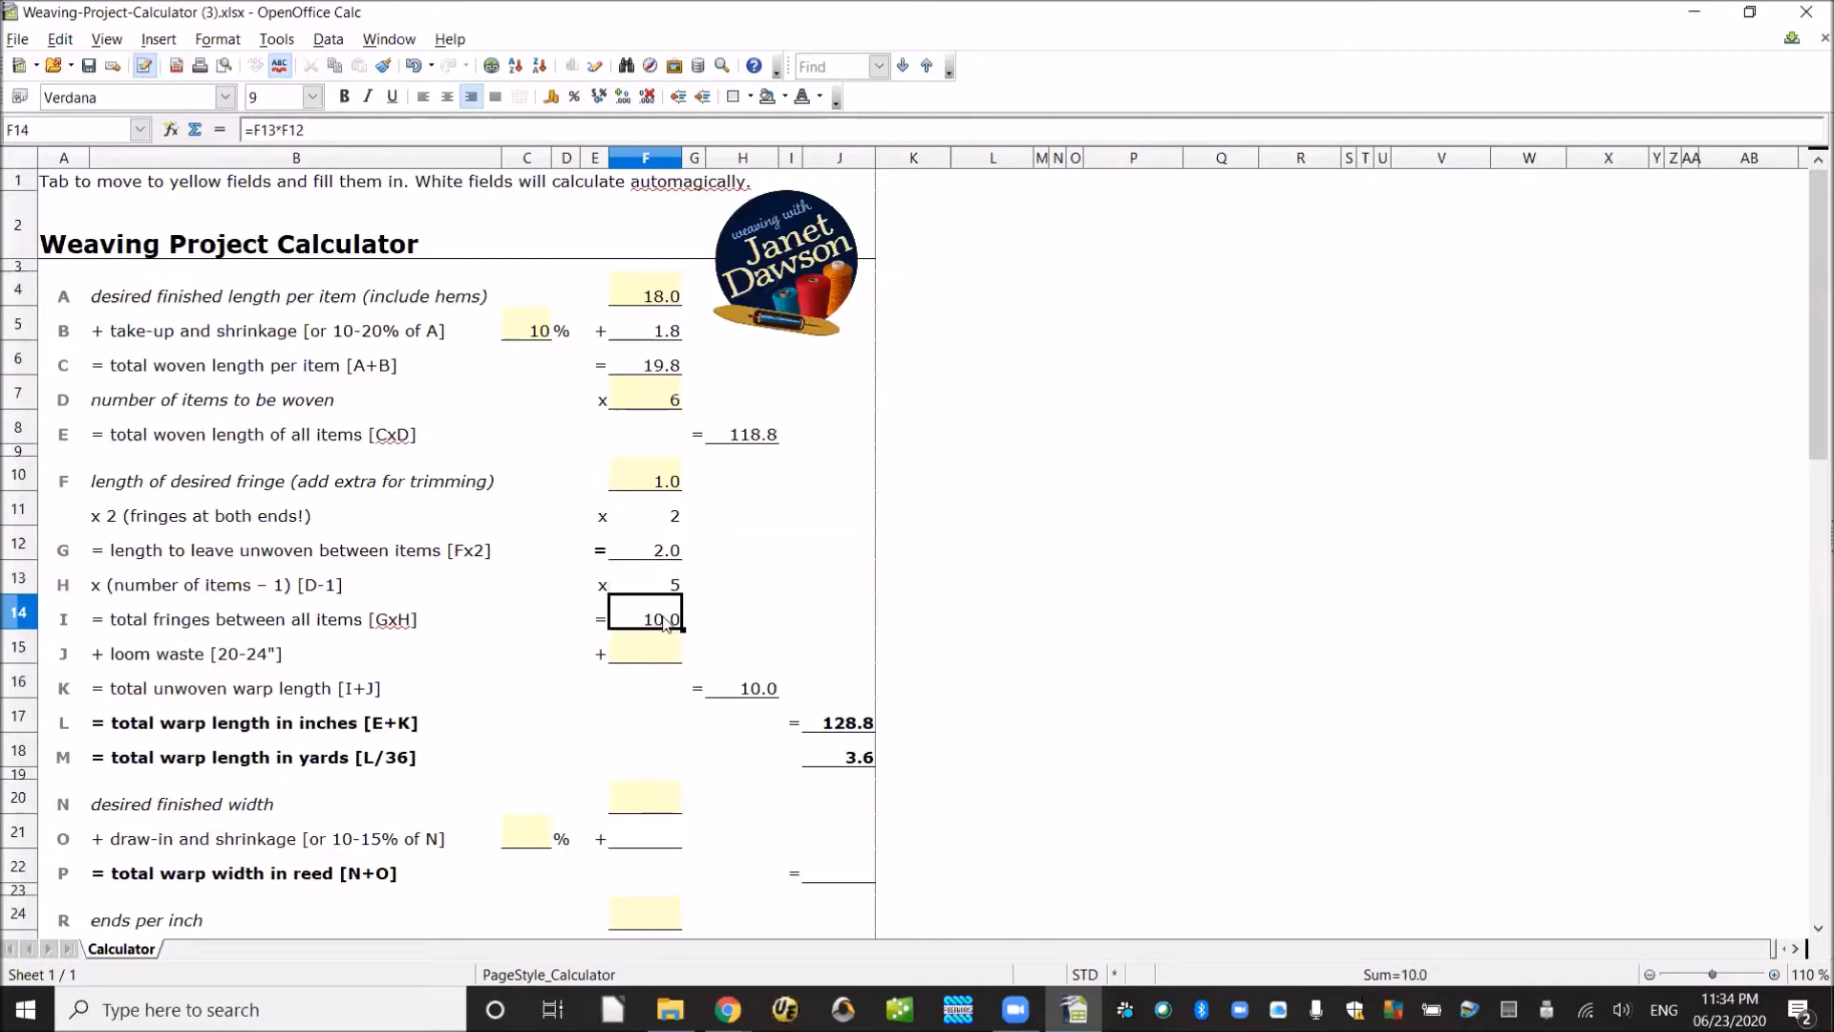
pyautogui.click(664, 552)
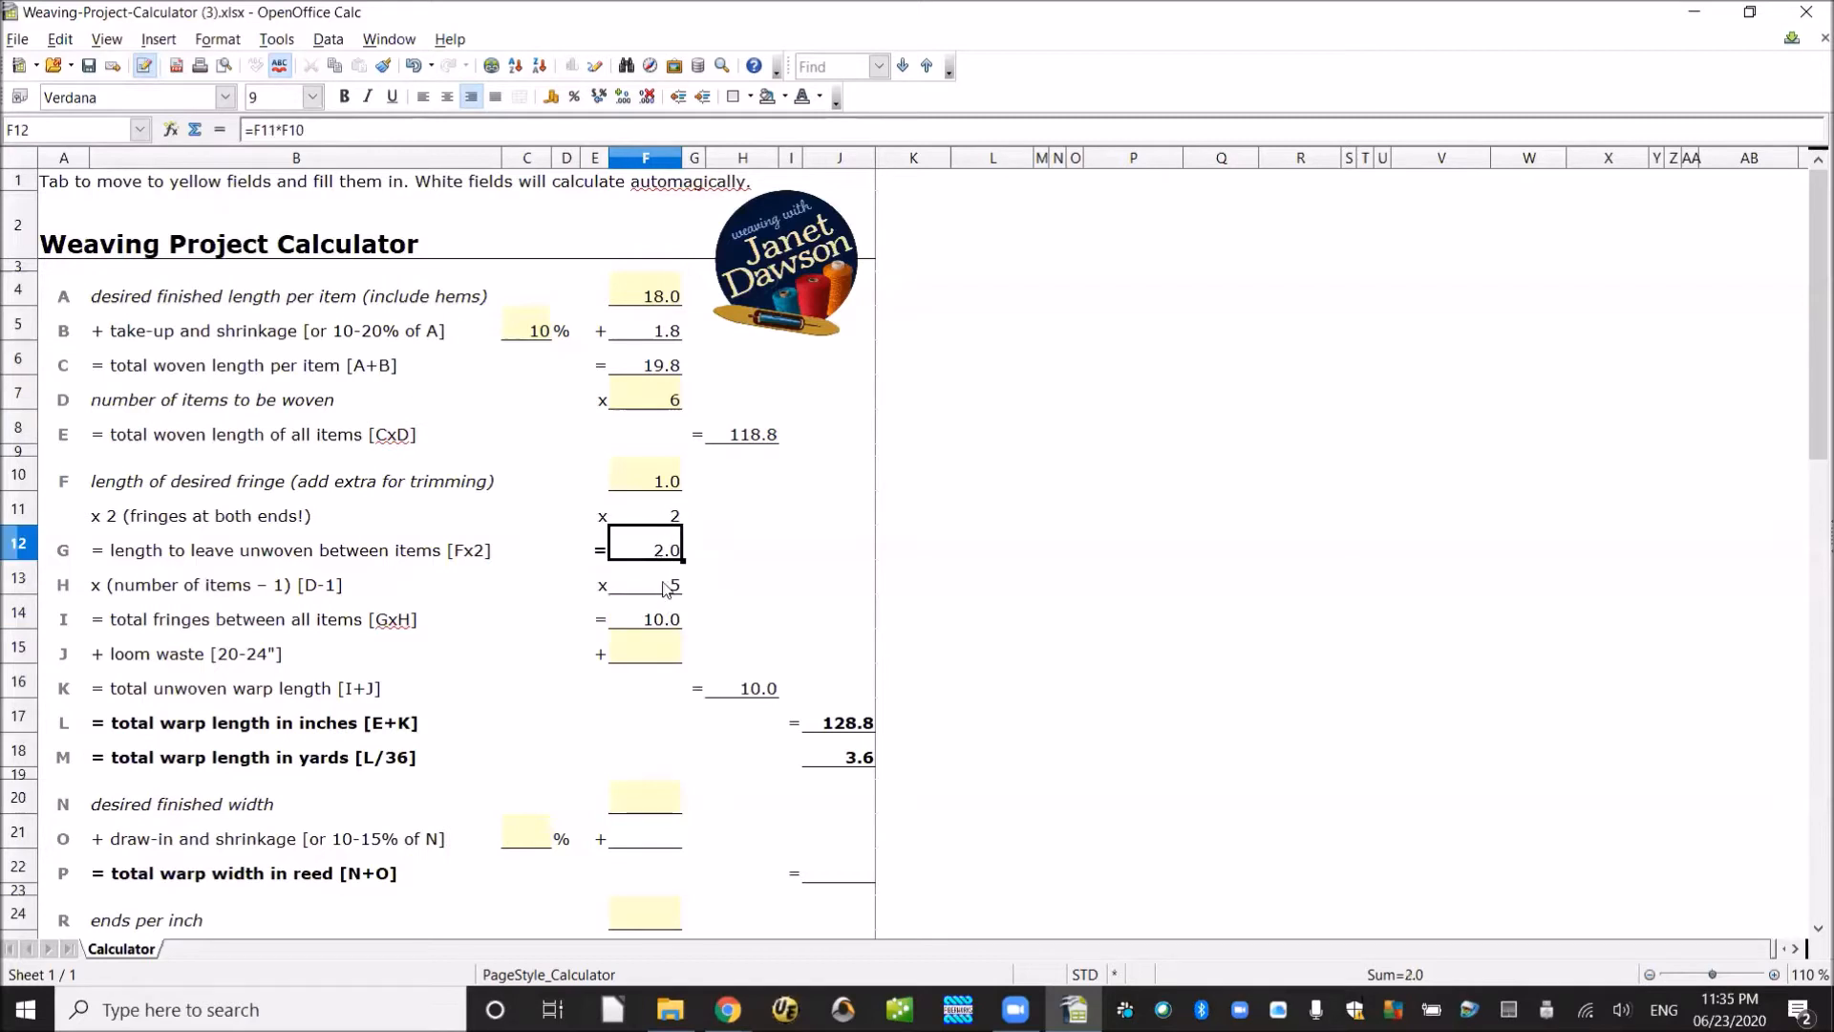
pyautogui.click(665, 586)
pyautogui.click(671, 619)
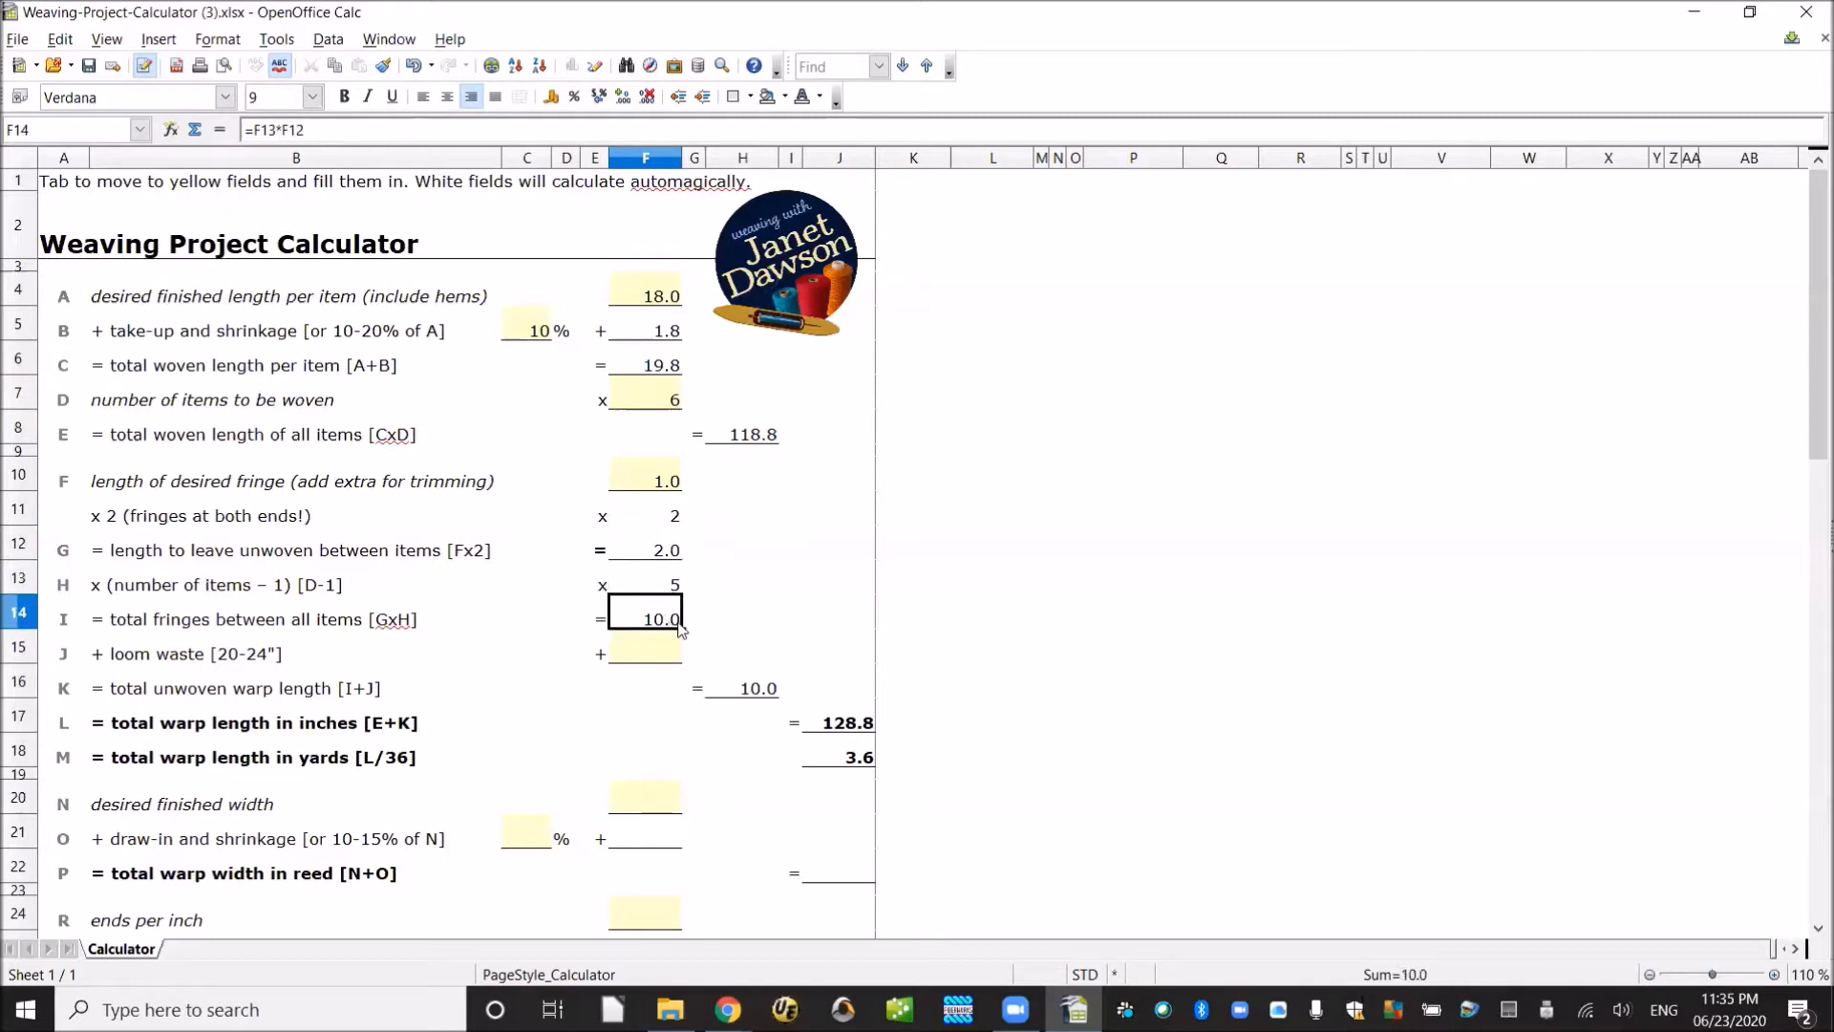
# Set the loom waste in row J to 24
pyautogui.click(642, 655)
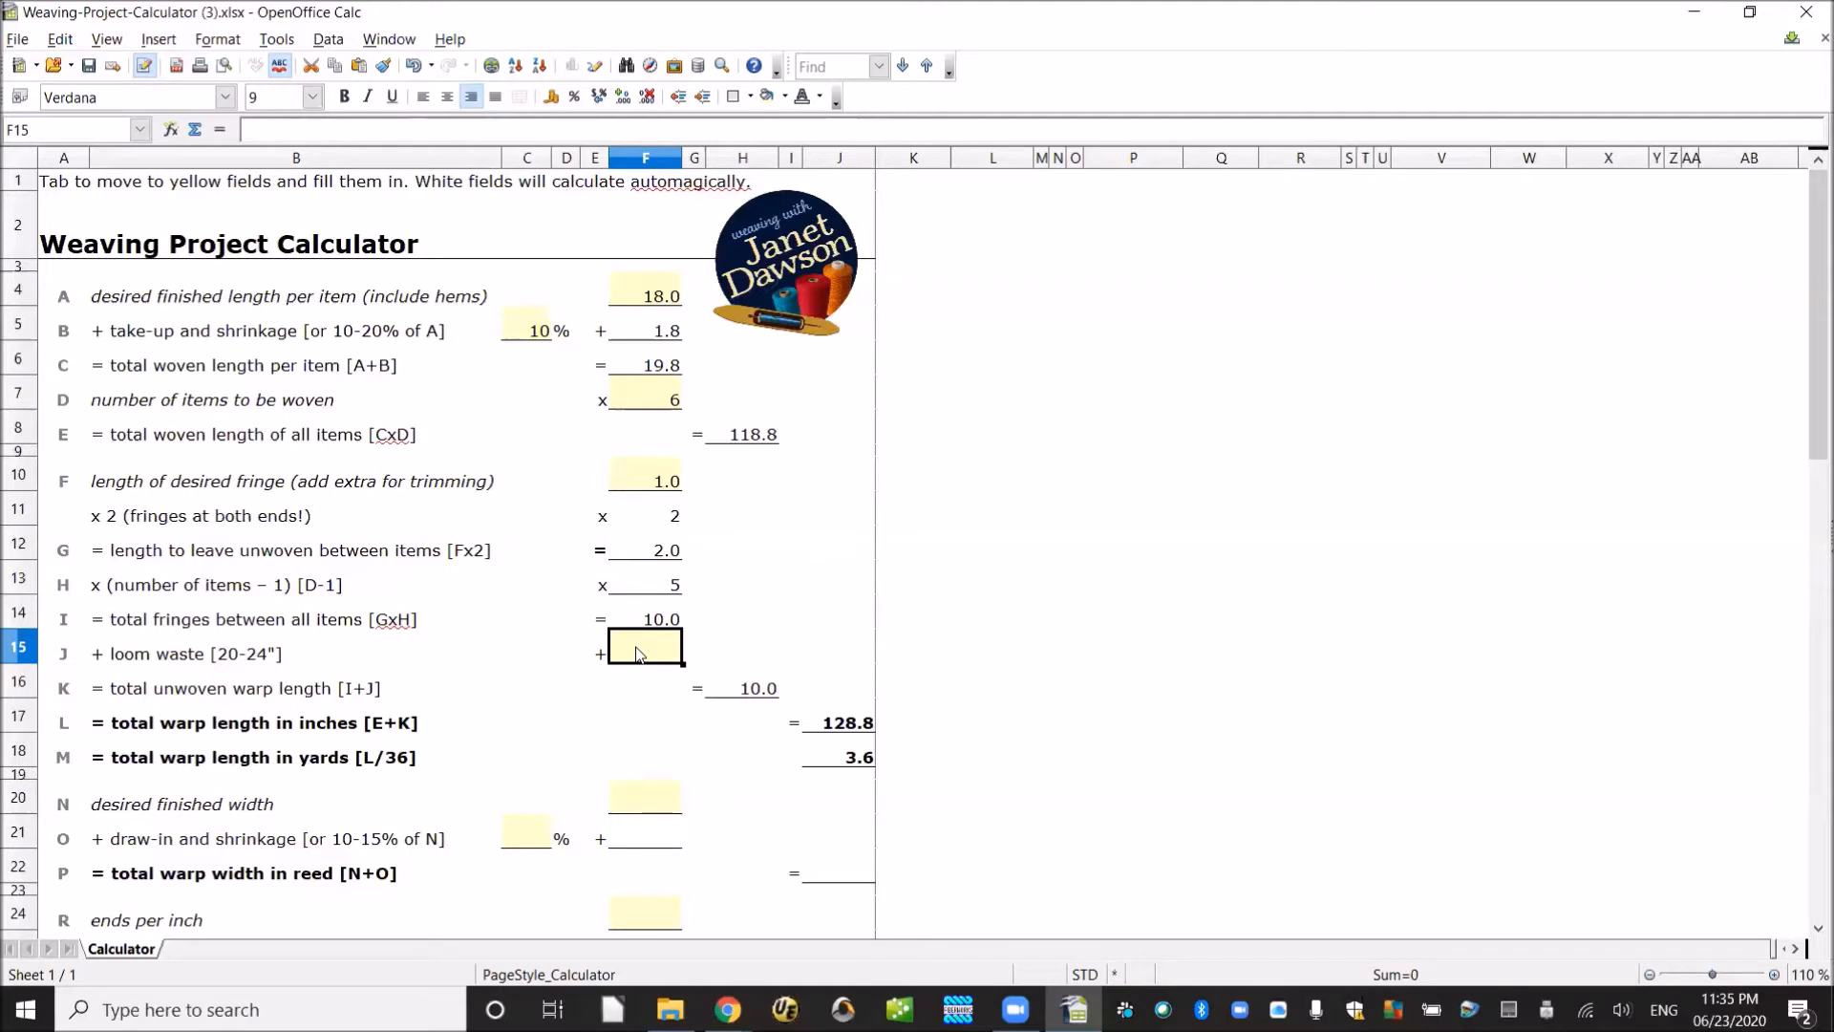
pyautogui.write('24')
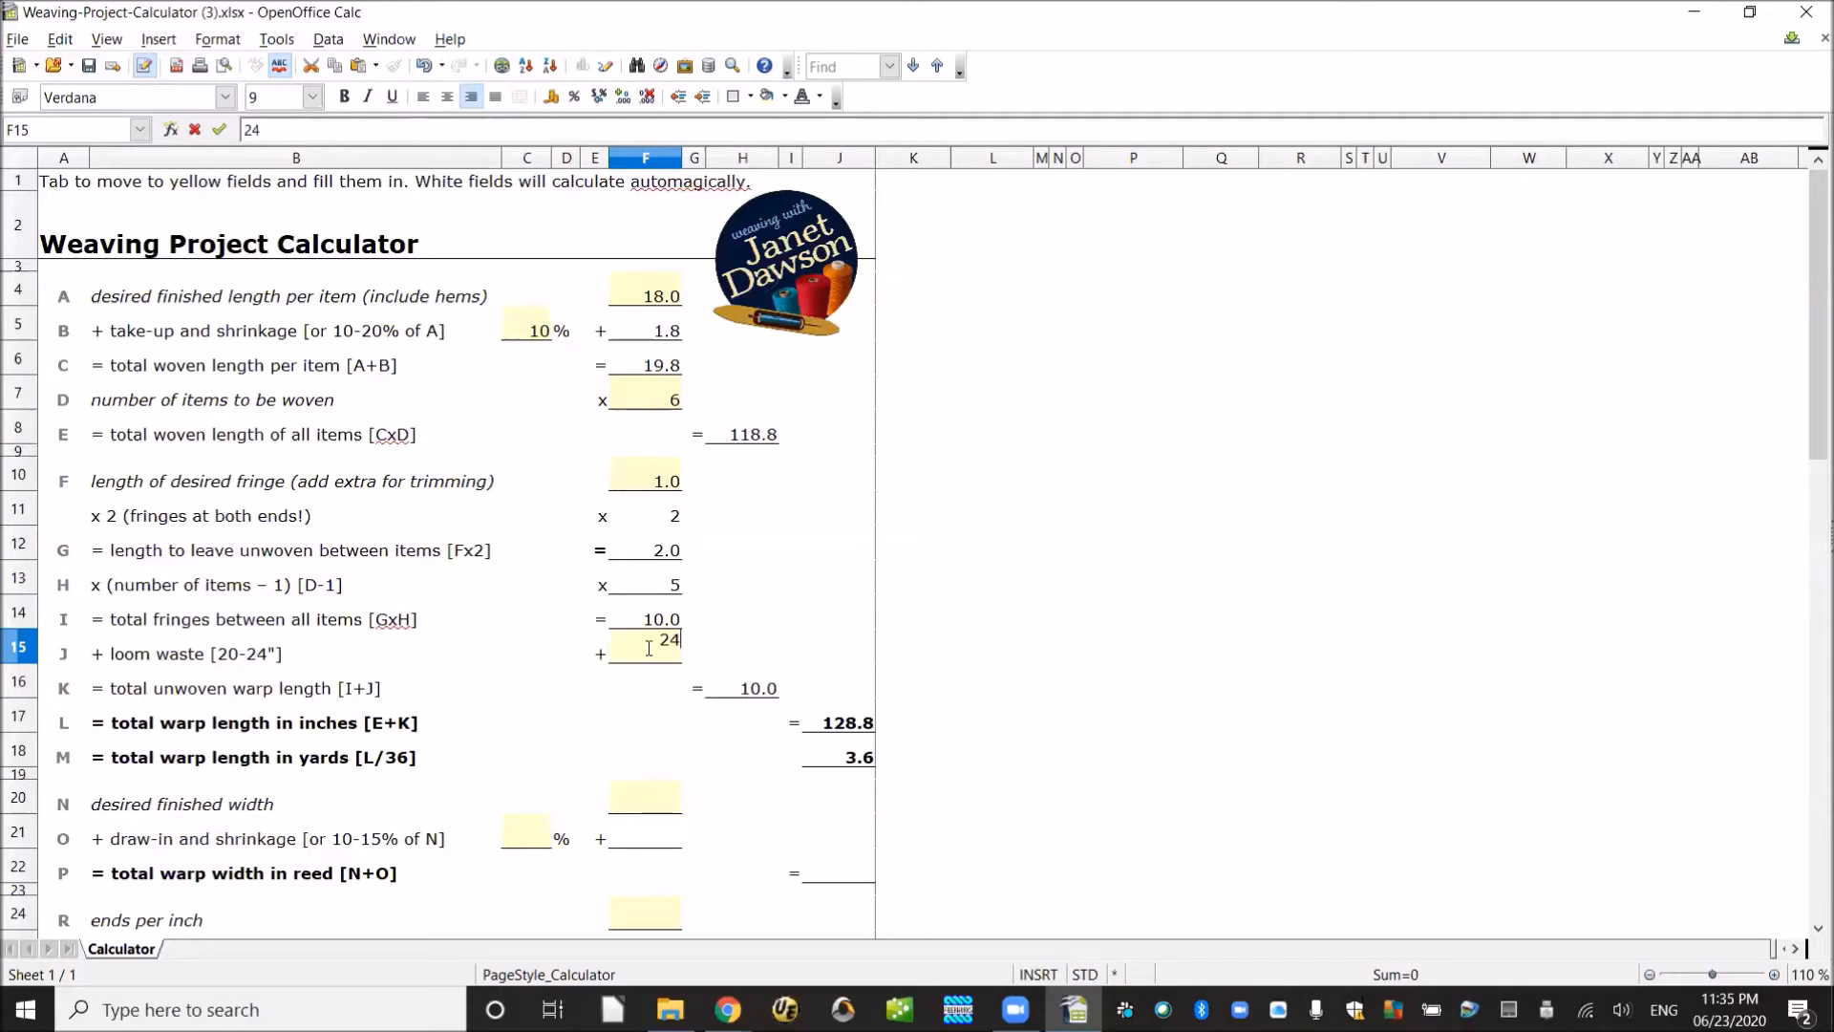
pyautogui.press('Tab')
pyautogui.click(640, 654)
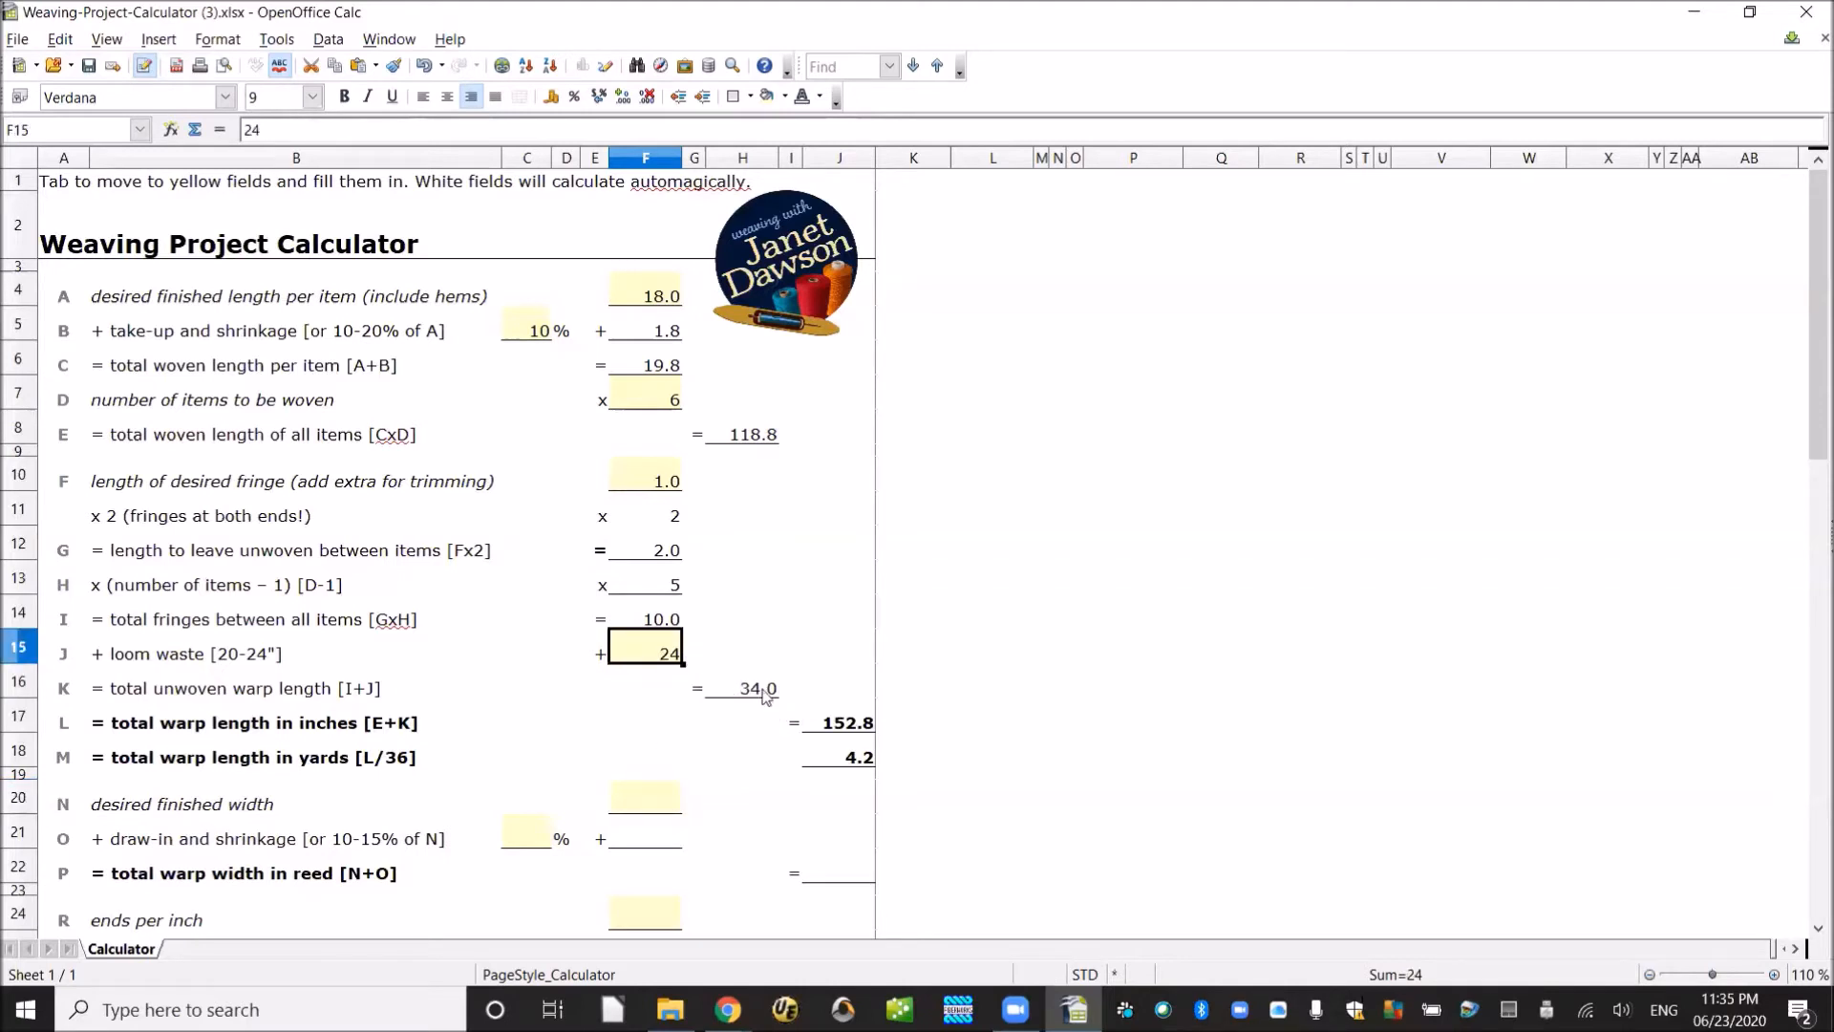
# Examine how fringes and loom waste make up the unwoven warp length, and how rows E and K give the total warp length in inches and yards
pyautogui.click(669, 370)
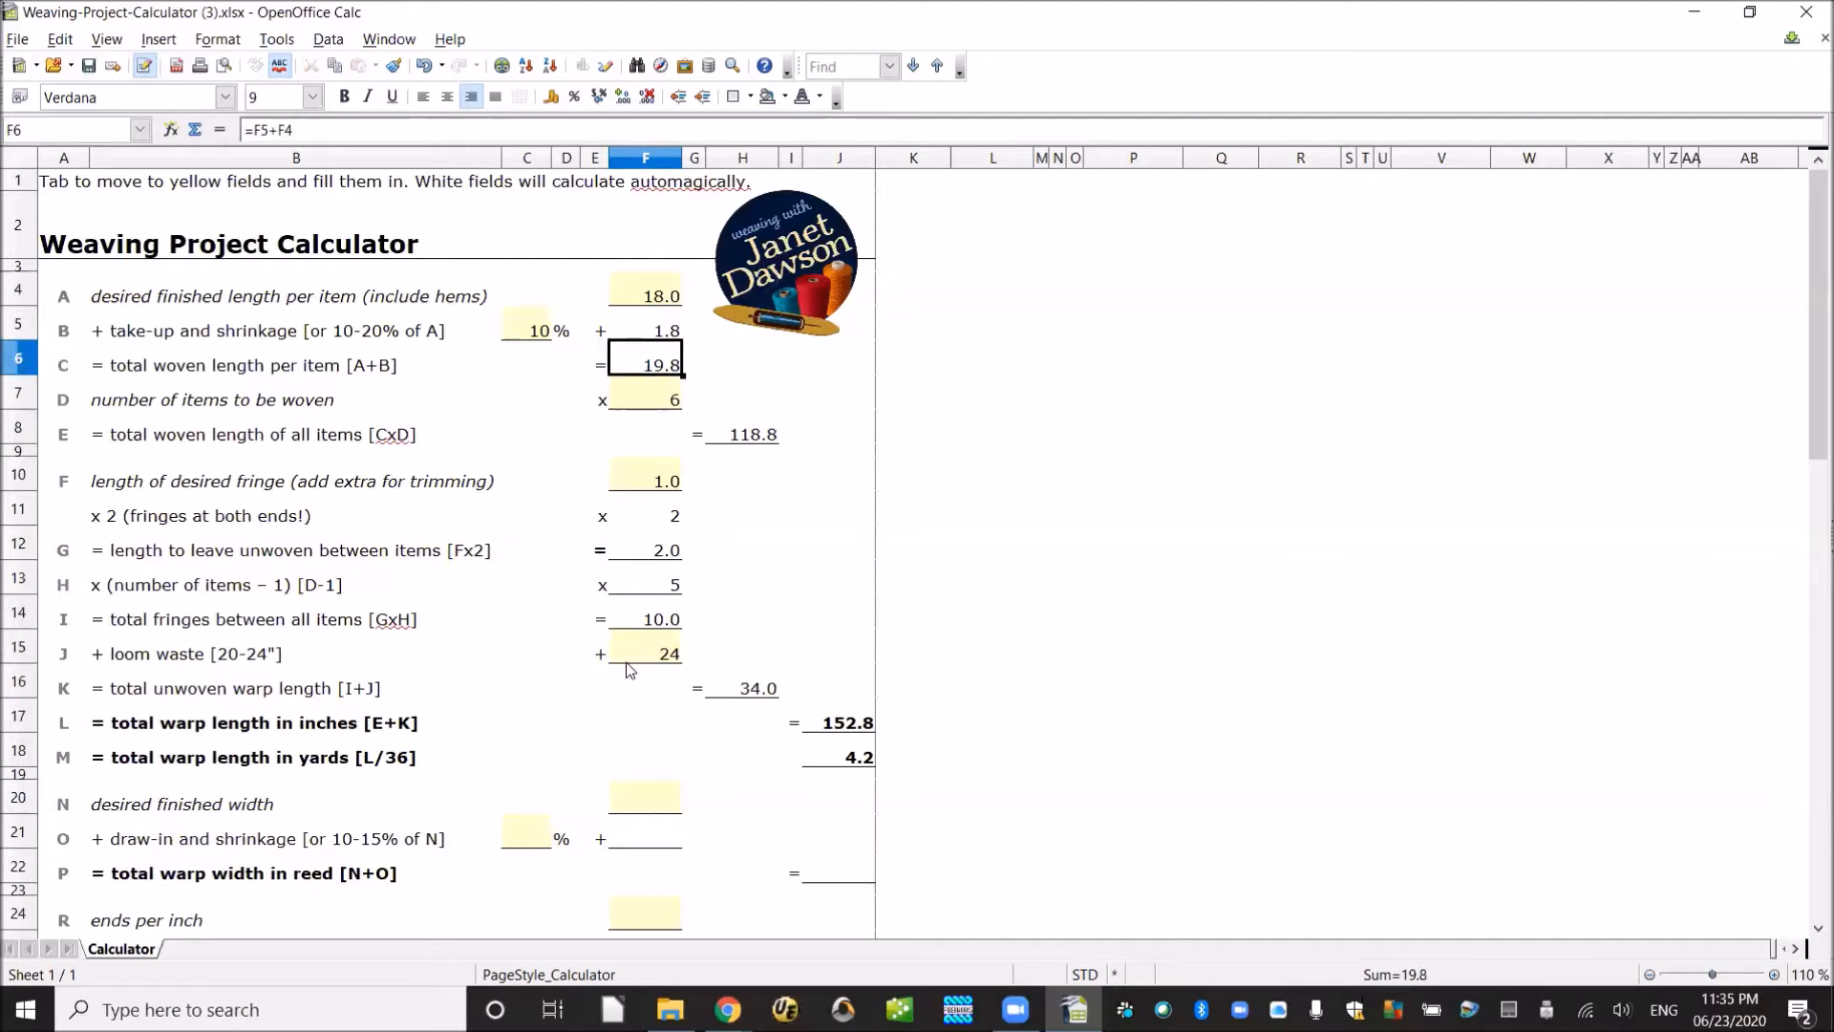
pyautogui.click(659, 656)
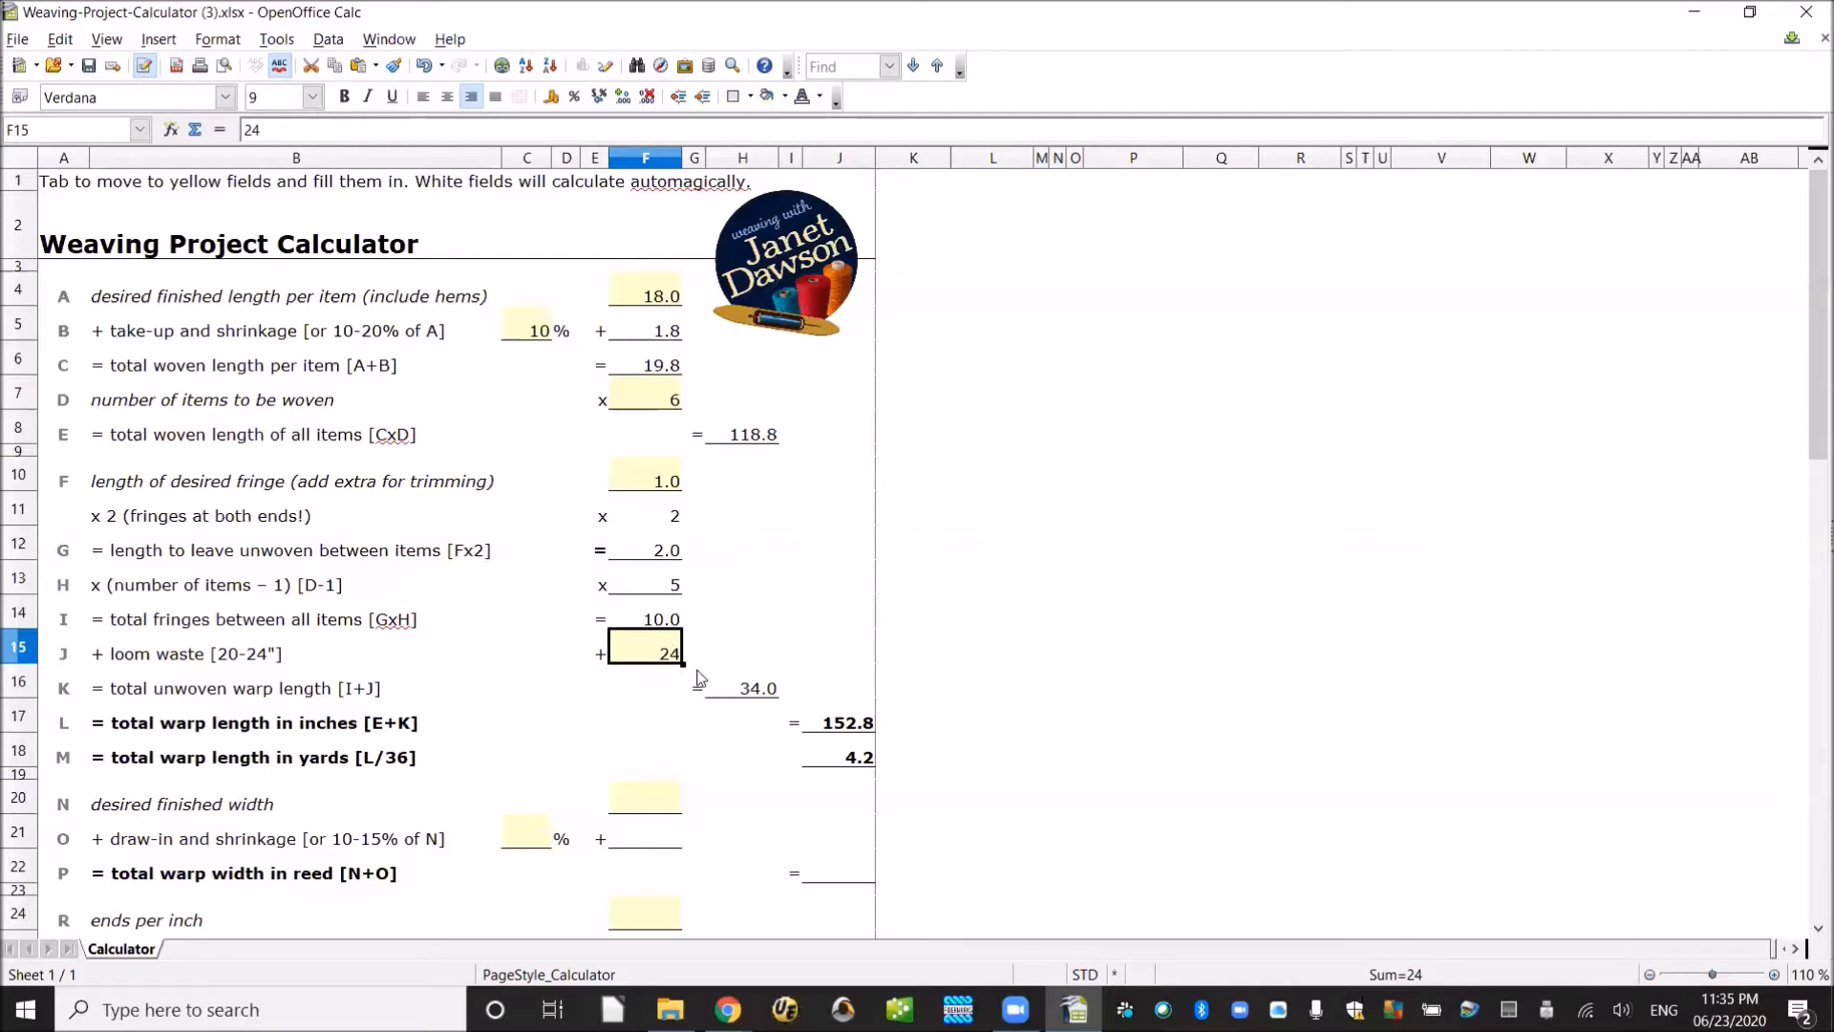
pyautogui.click(661, 627)
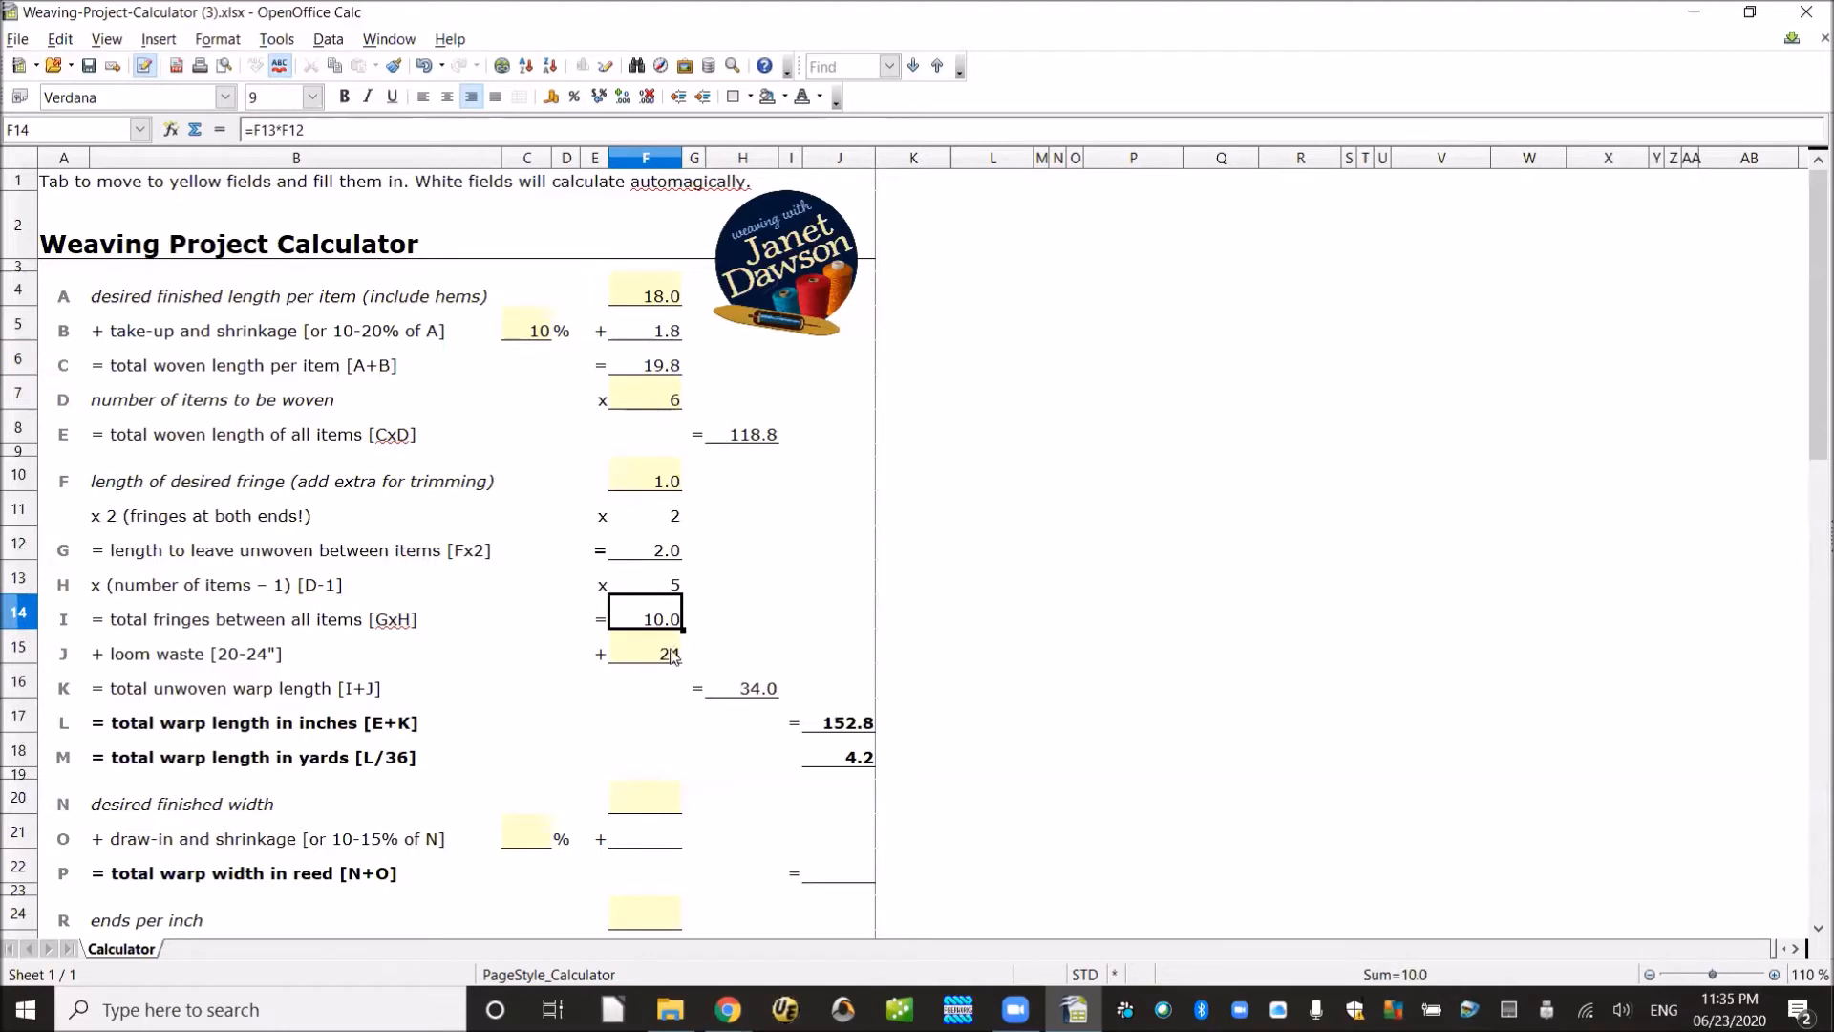
pyautogui.click(673, 653)
pyautogui.keyDown('shift'); pyautogui.click(666, 619); pyautogui.keyUp('shift')
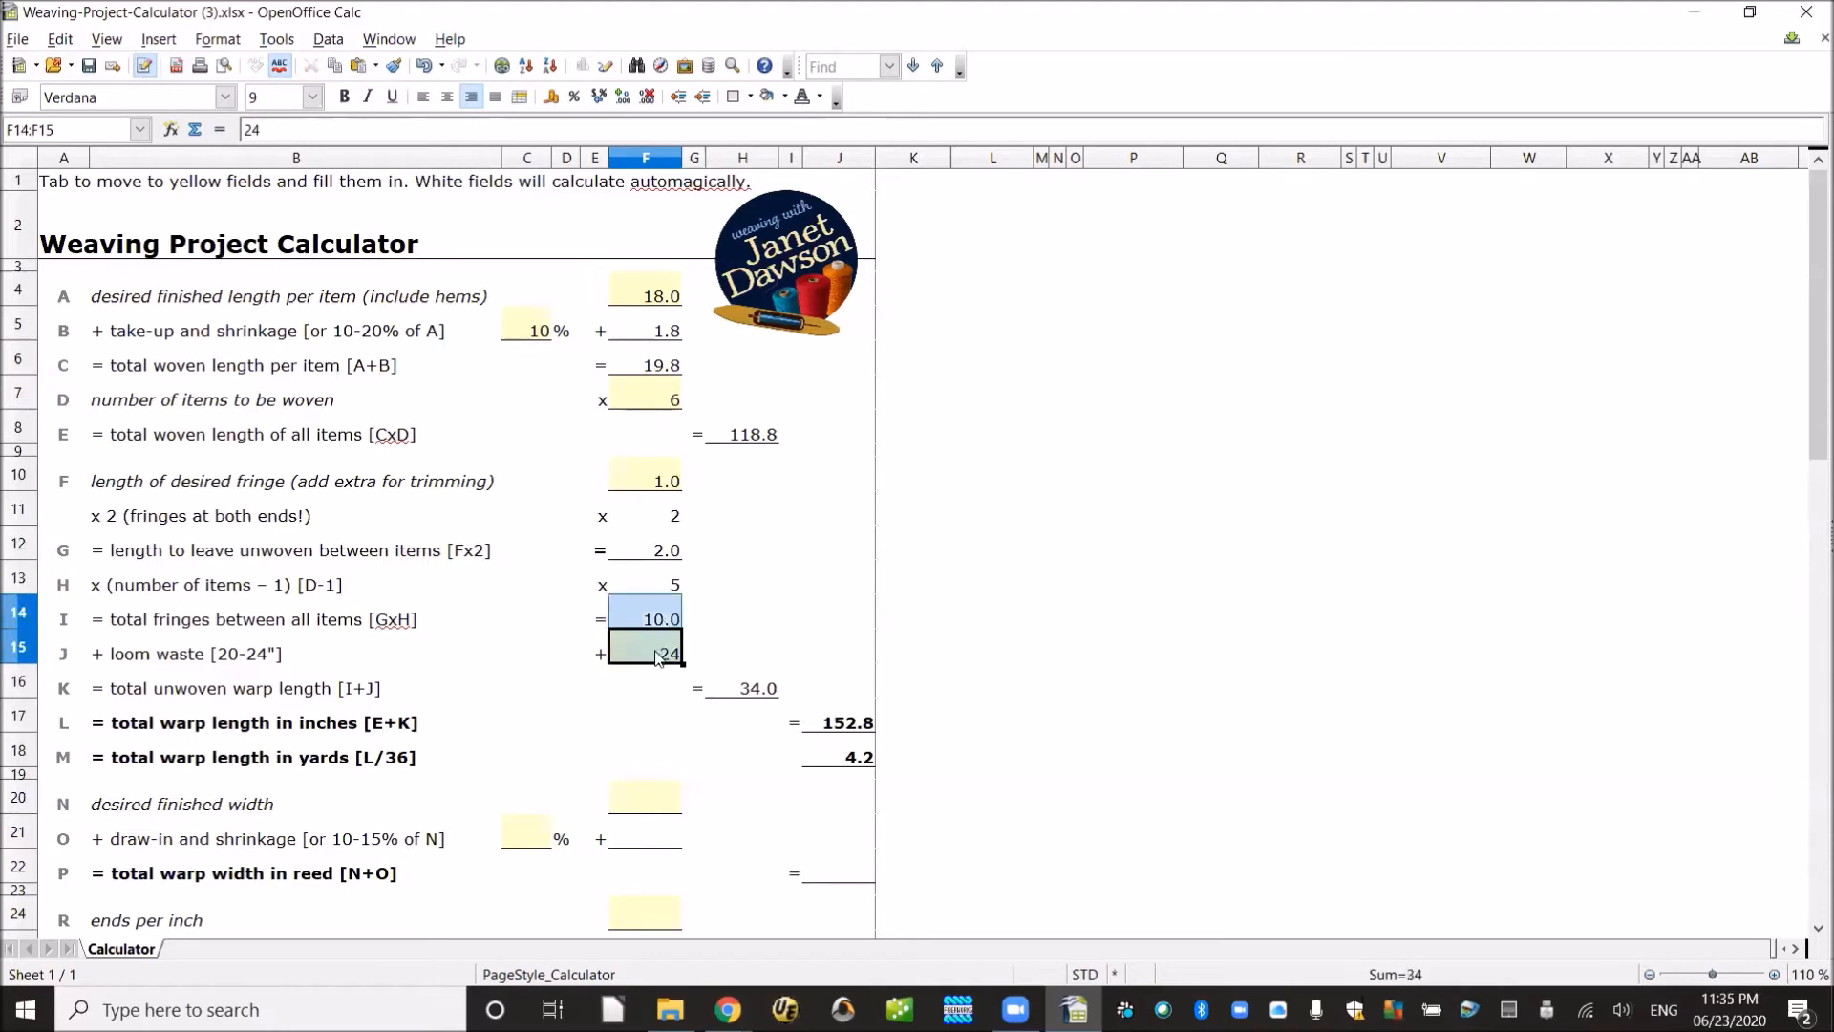
pyautogui.click(754, 690)
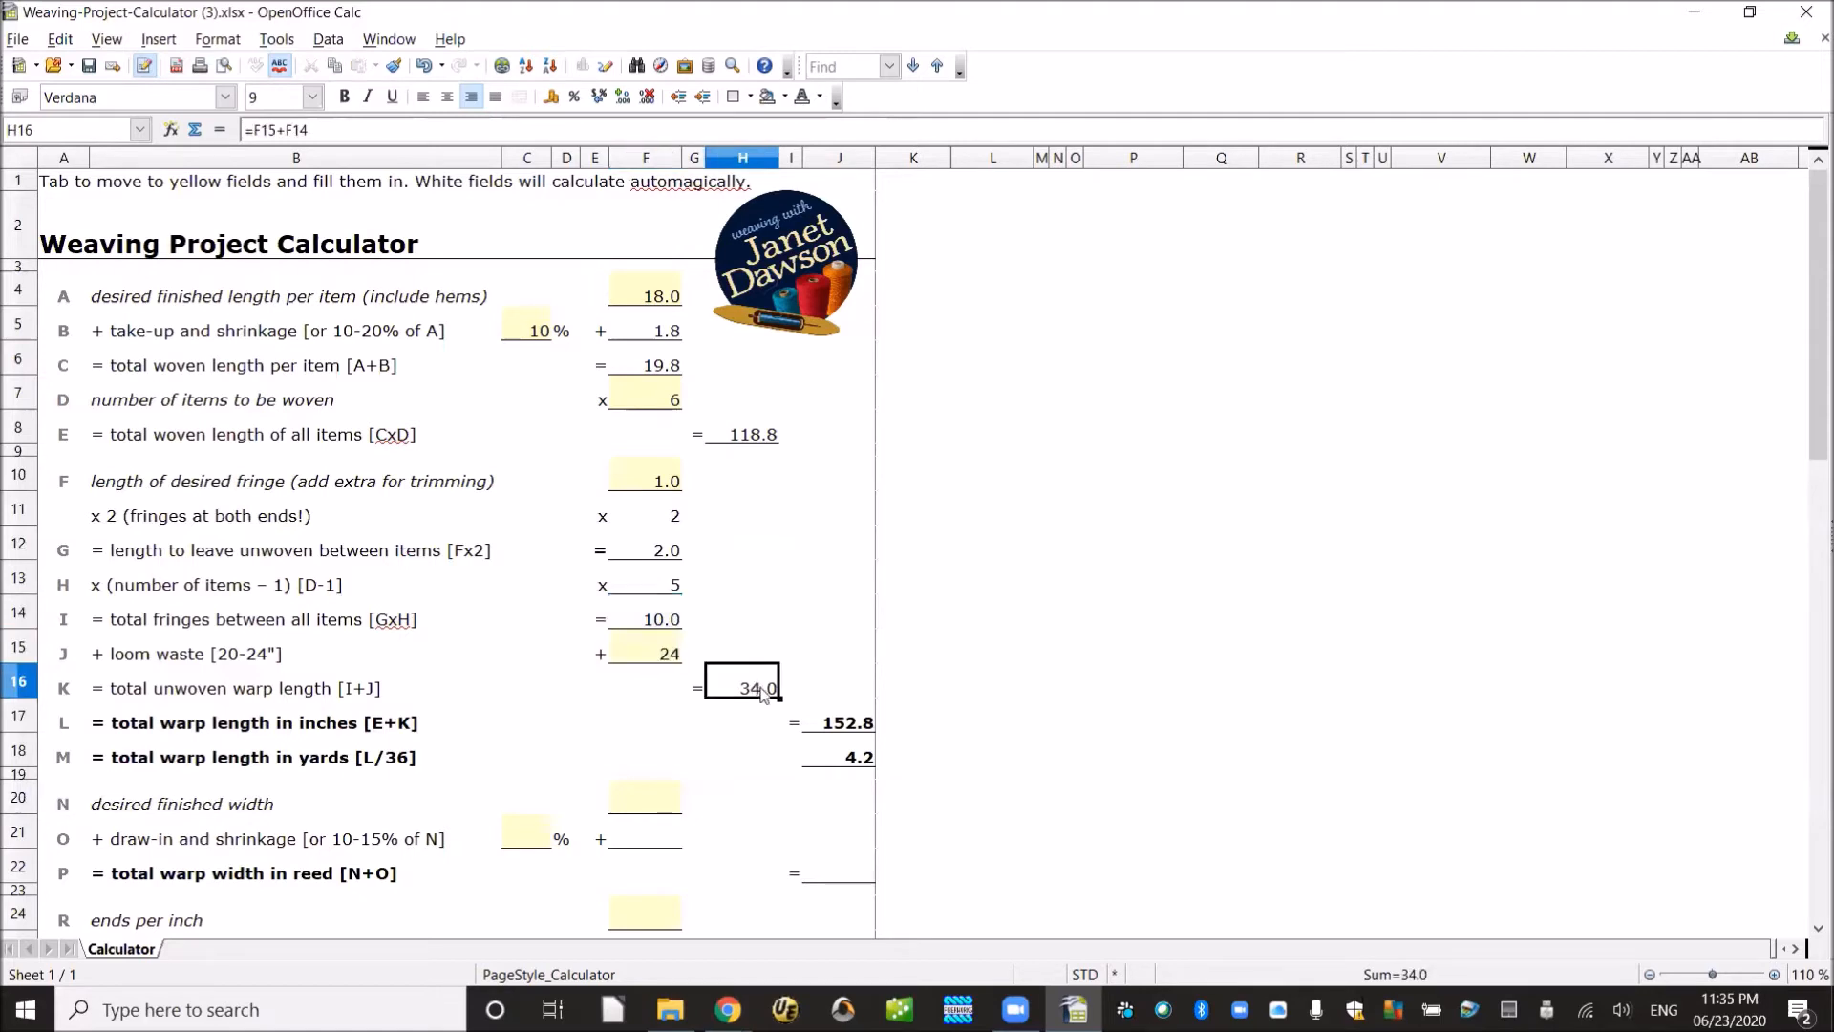
pyautogui.click(768, 436)
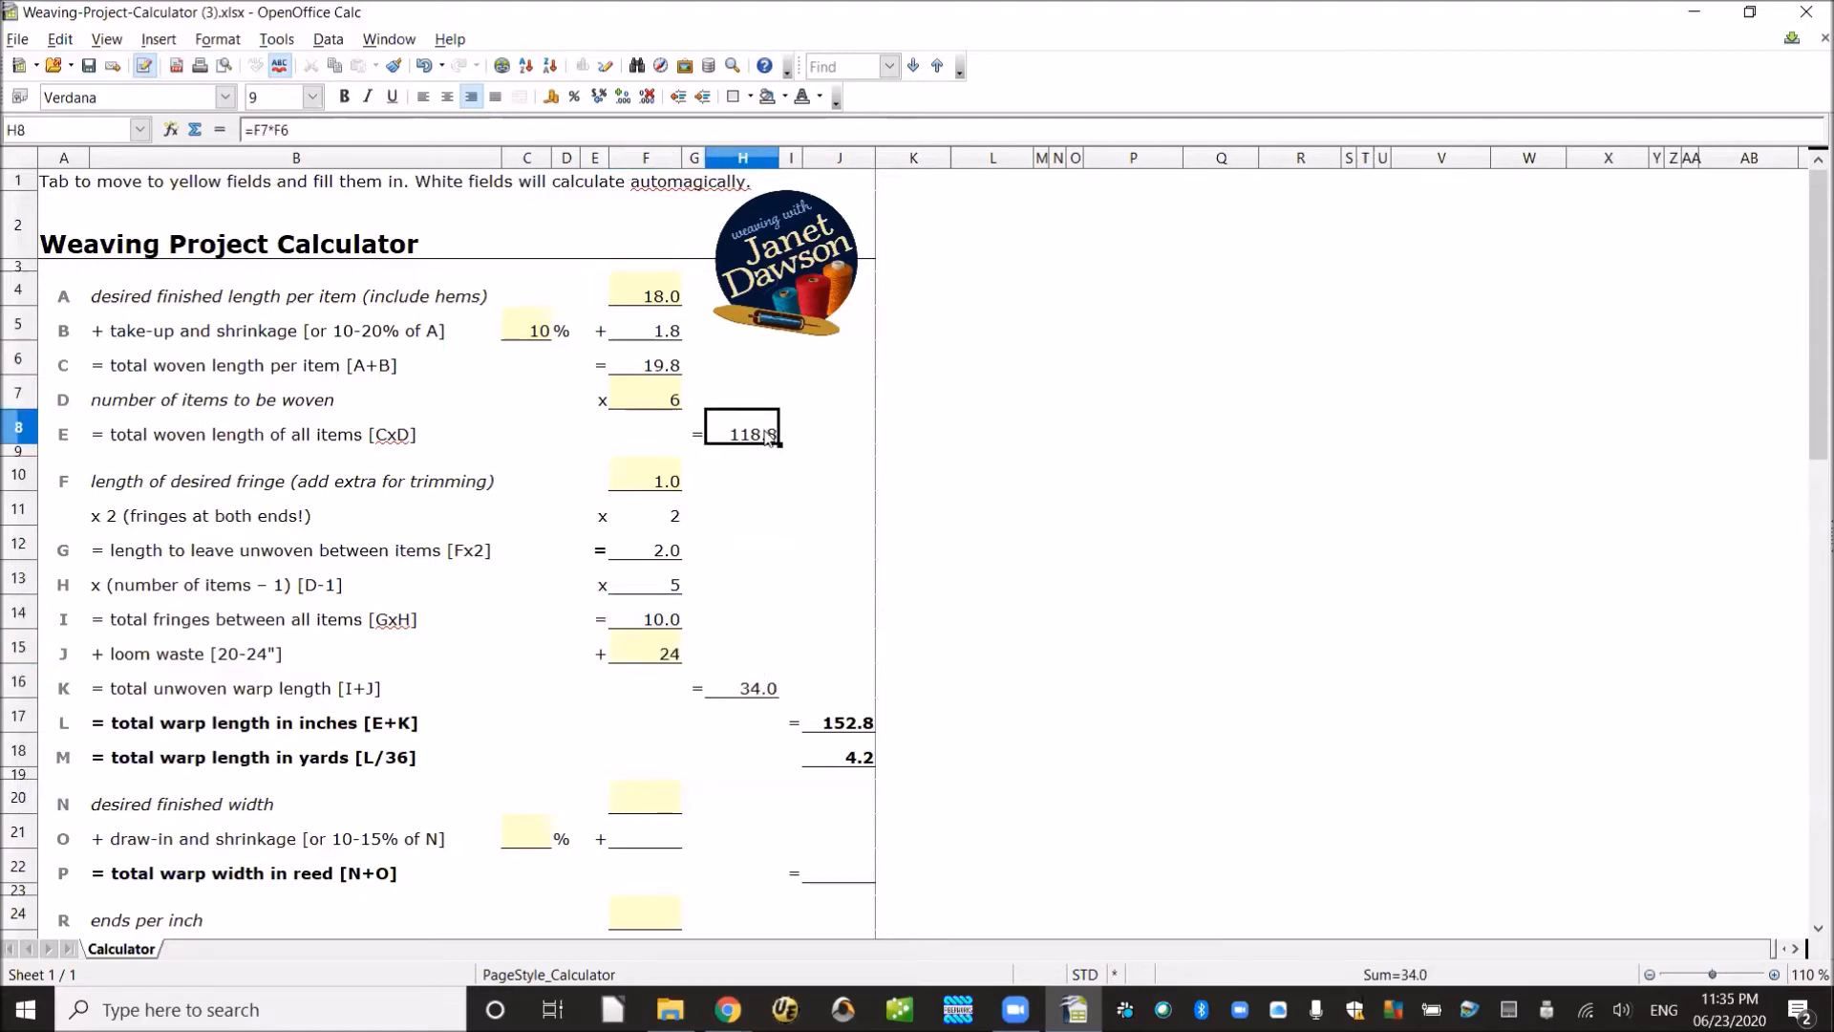
pyautogui.click(845, 726)
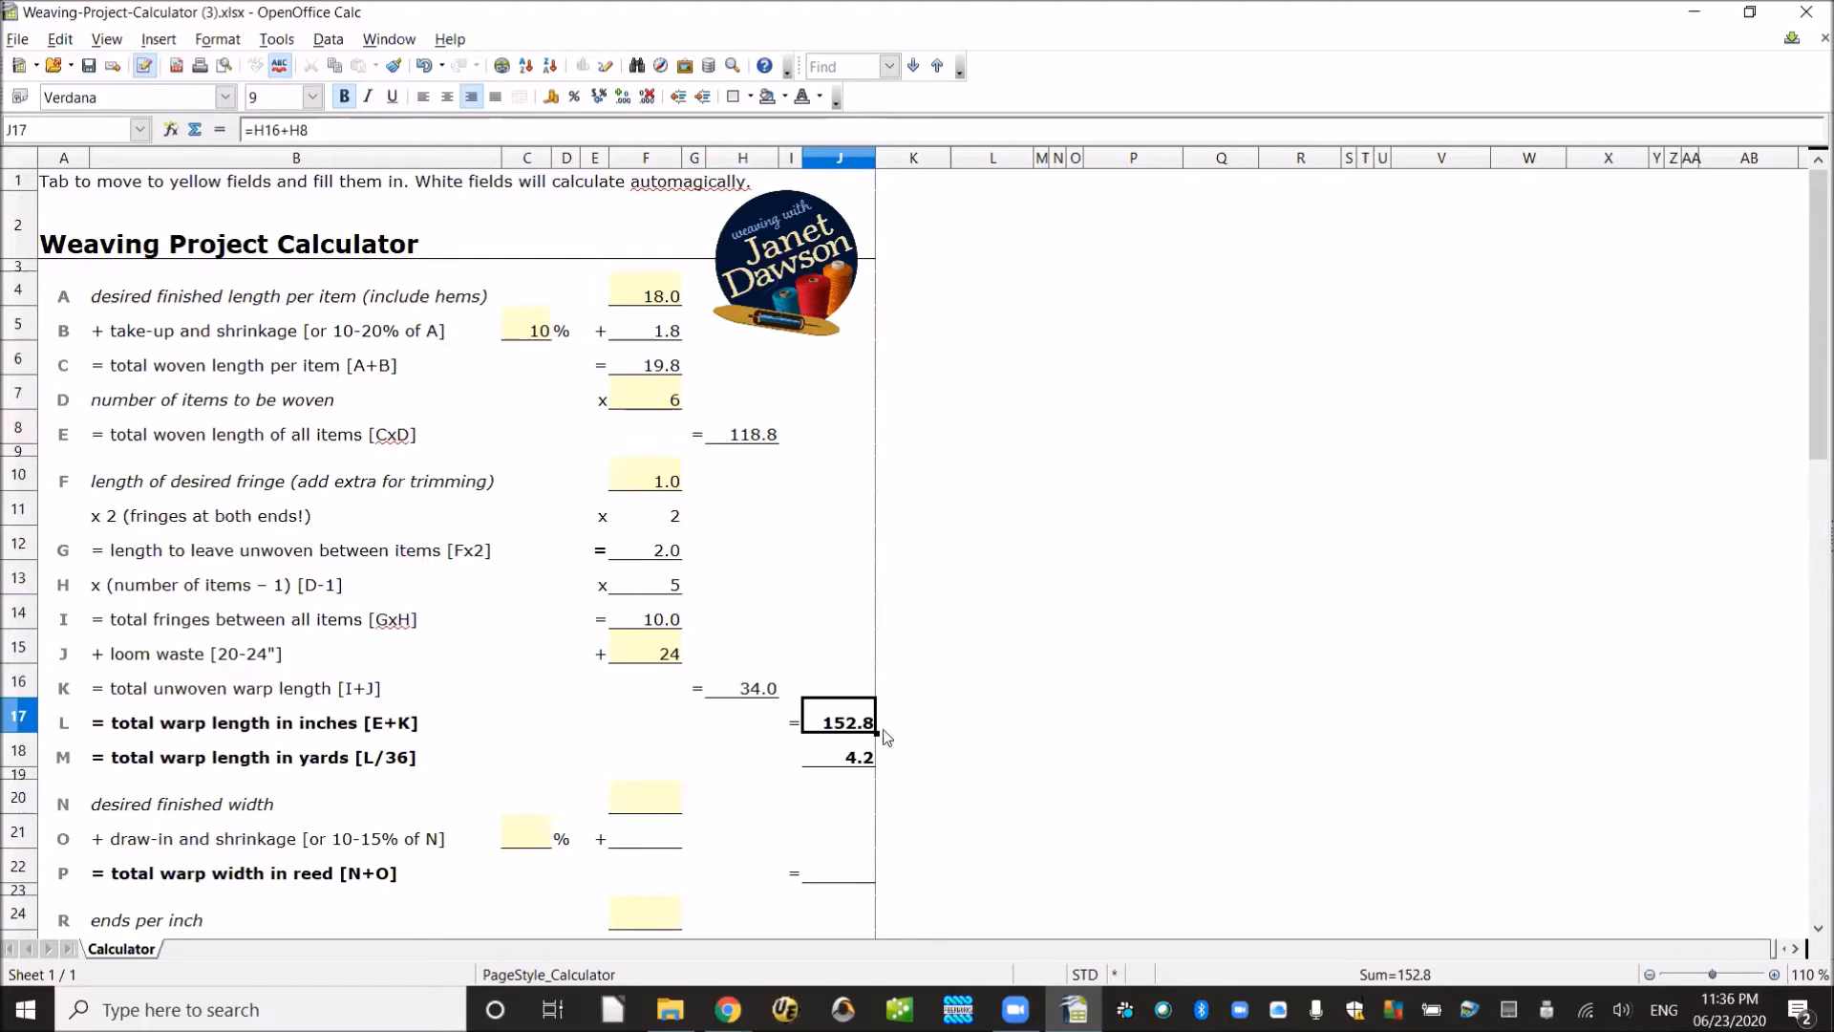
pyautogui.click(863, 760)
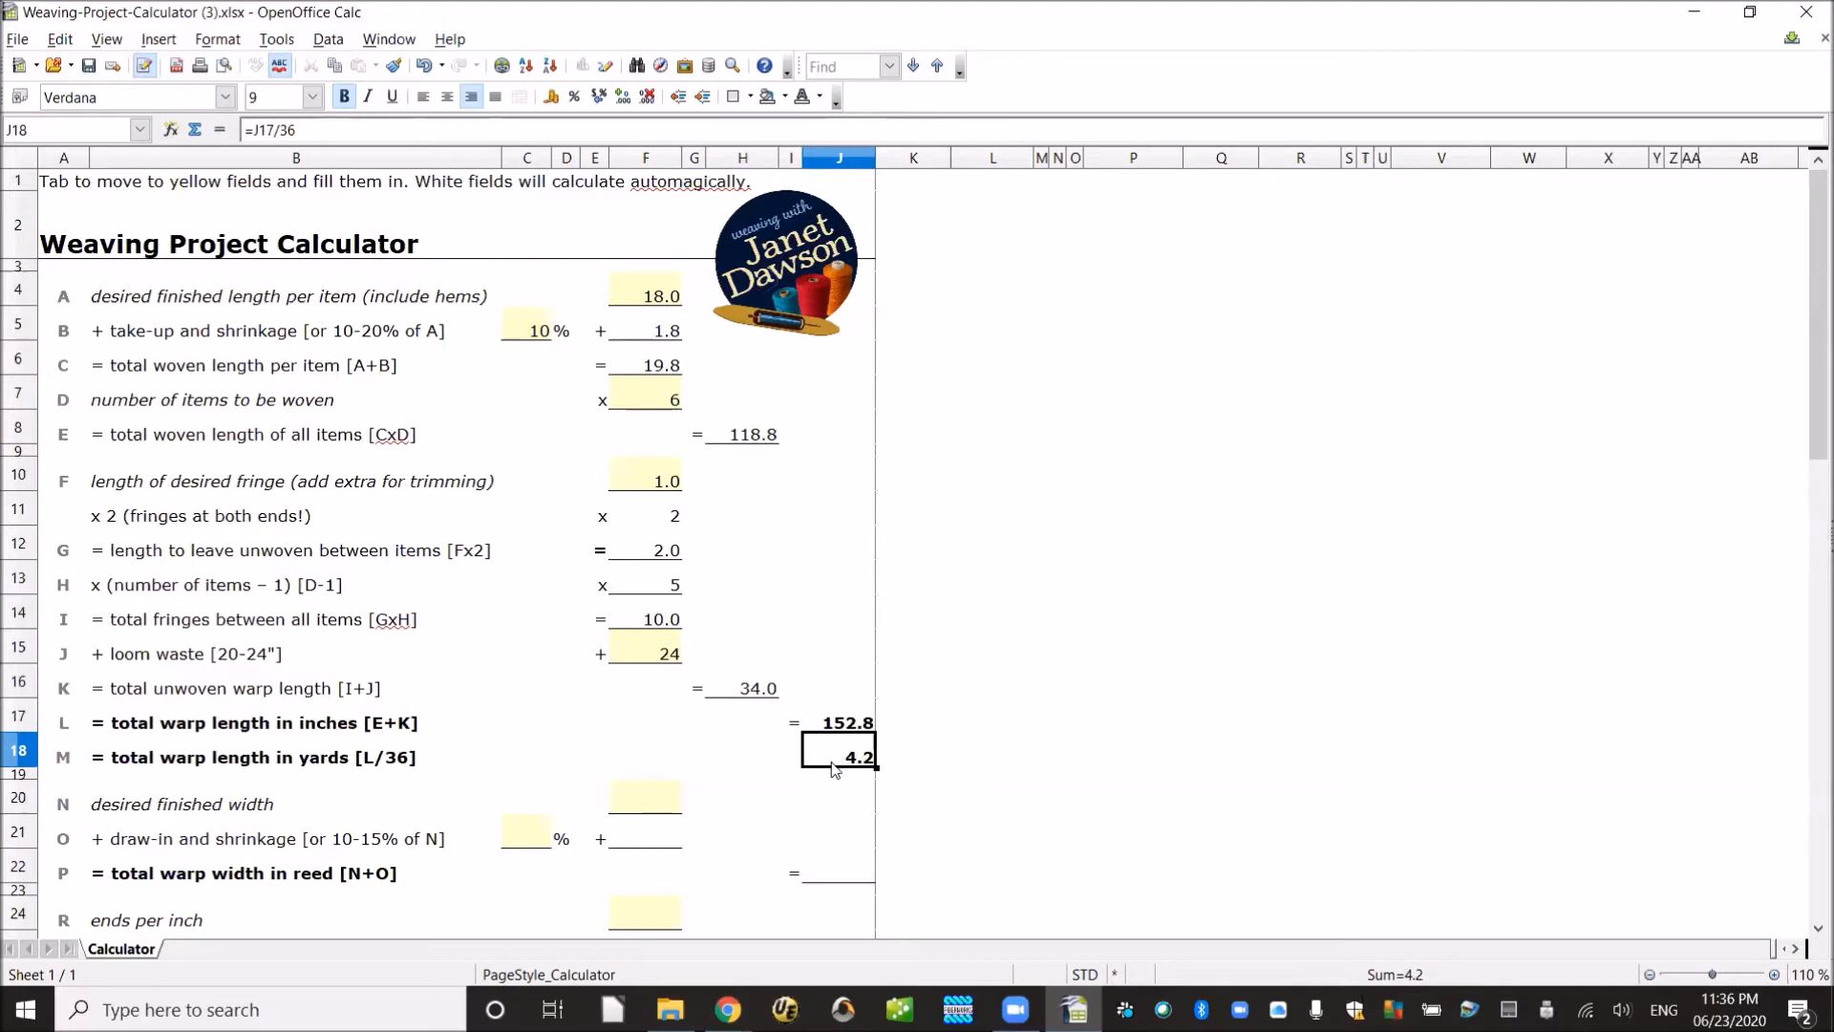
# Set the desired finished width in row N to 12.5
pyautogui.scroll(-2, 829, 772)
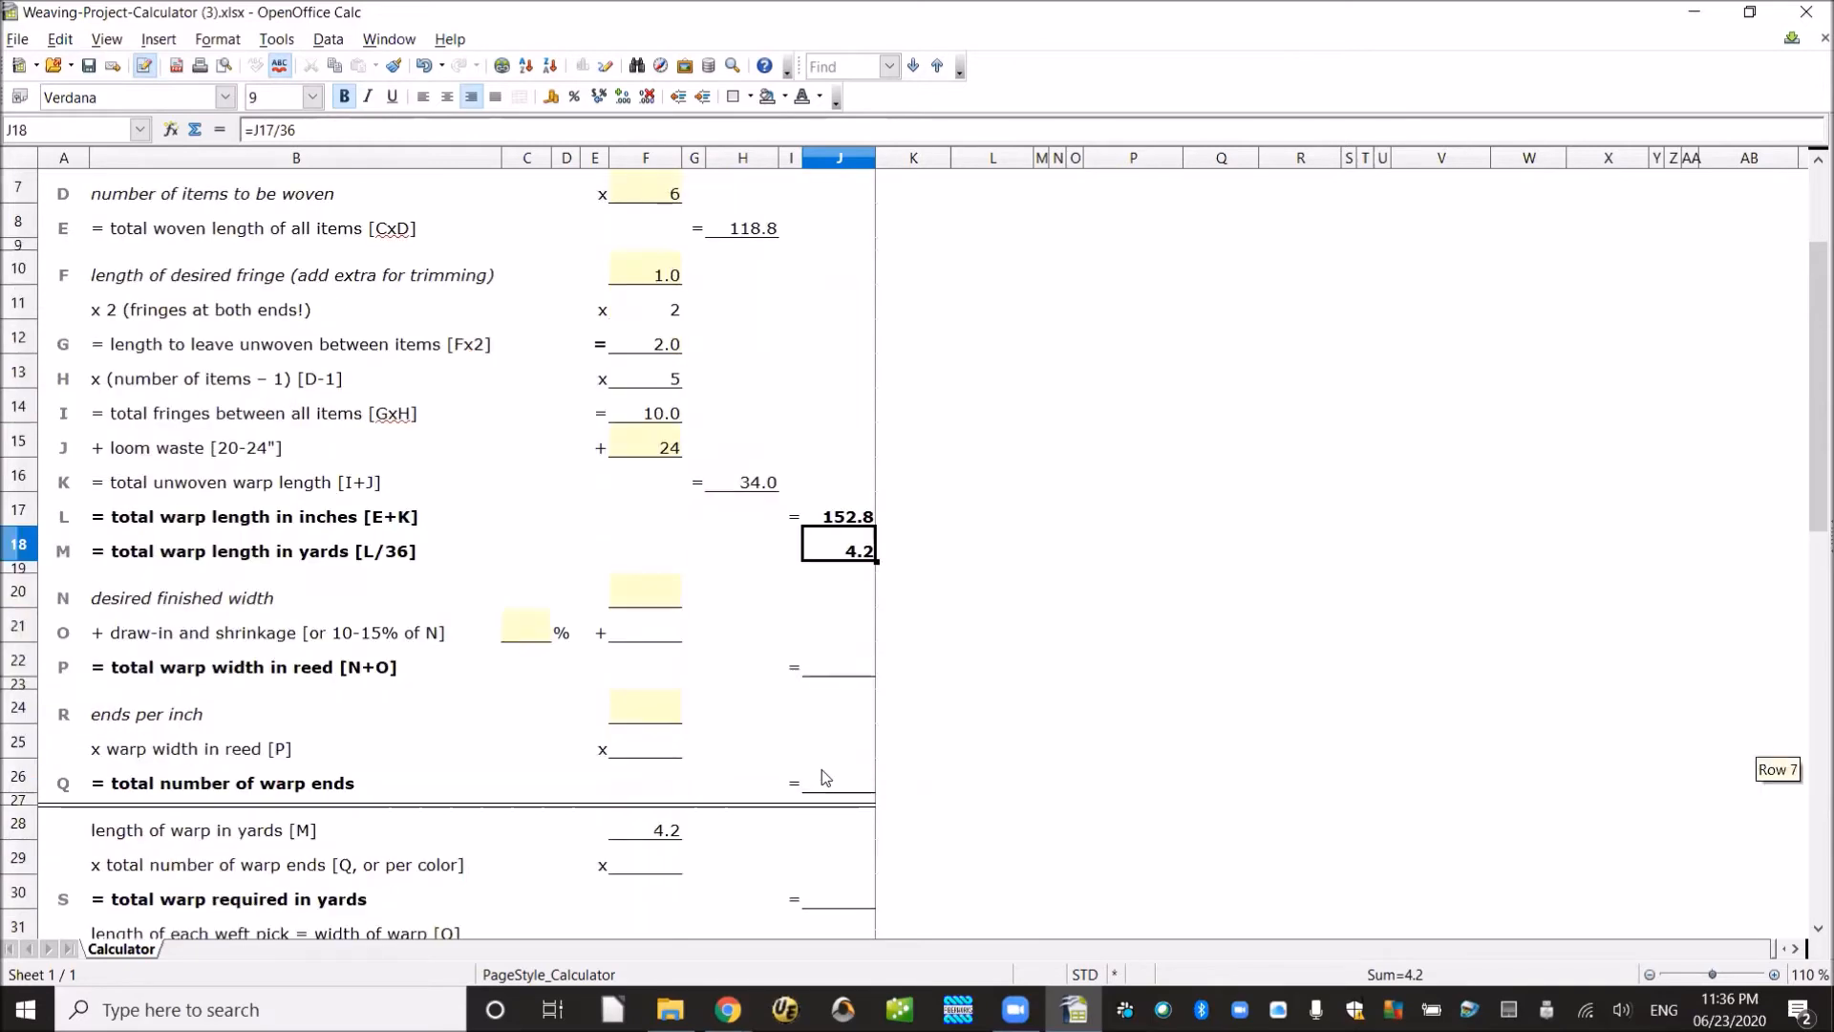
pyautogui.scroll(1, 827, 530)
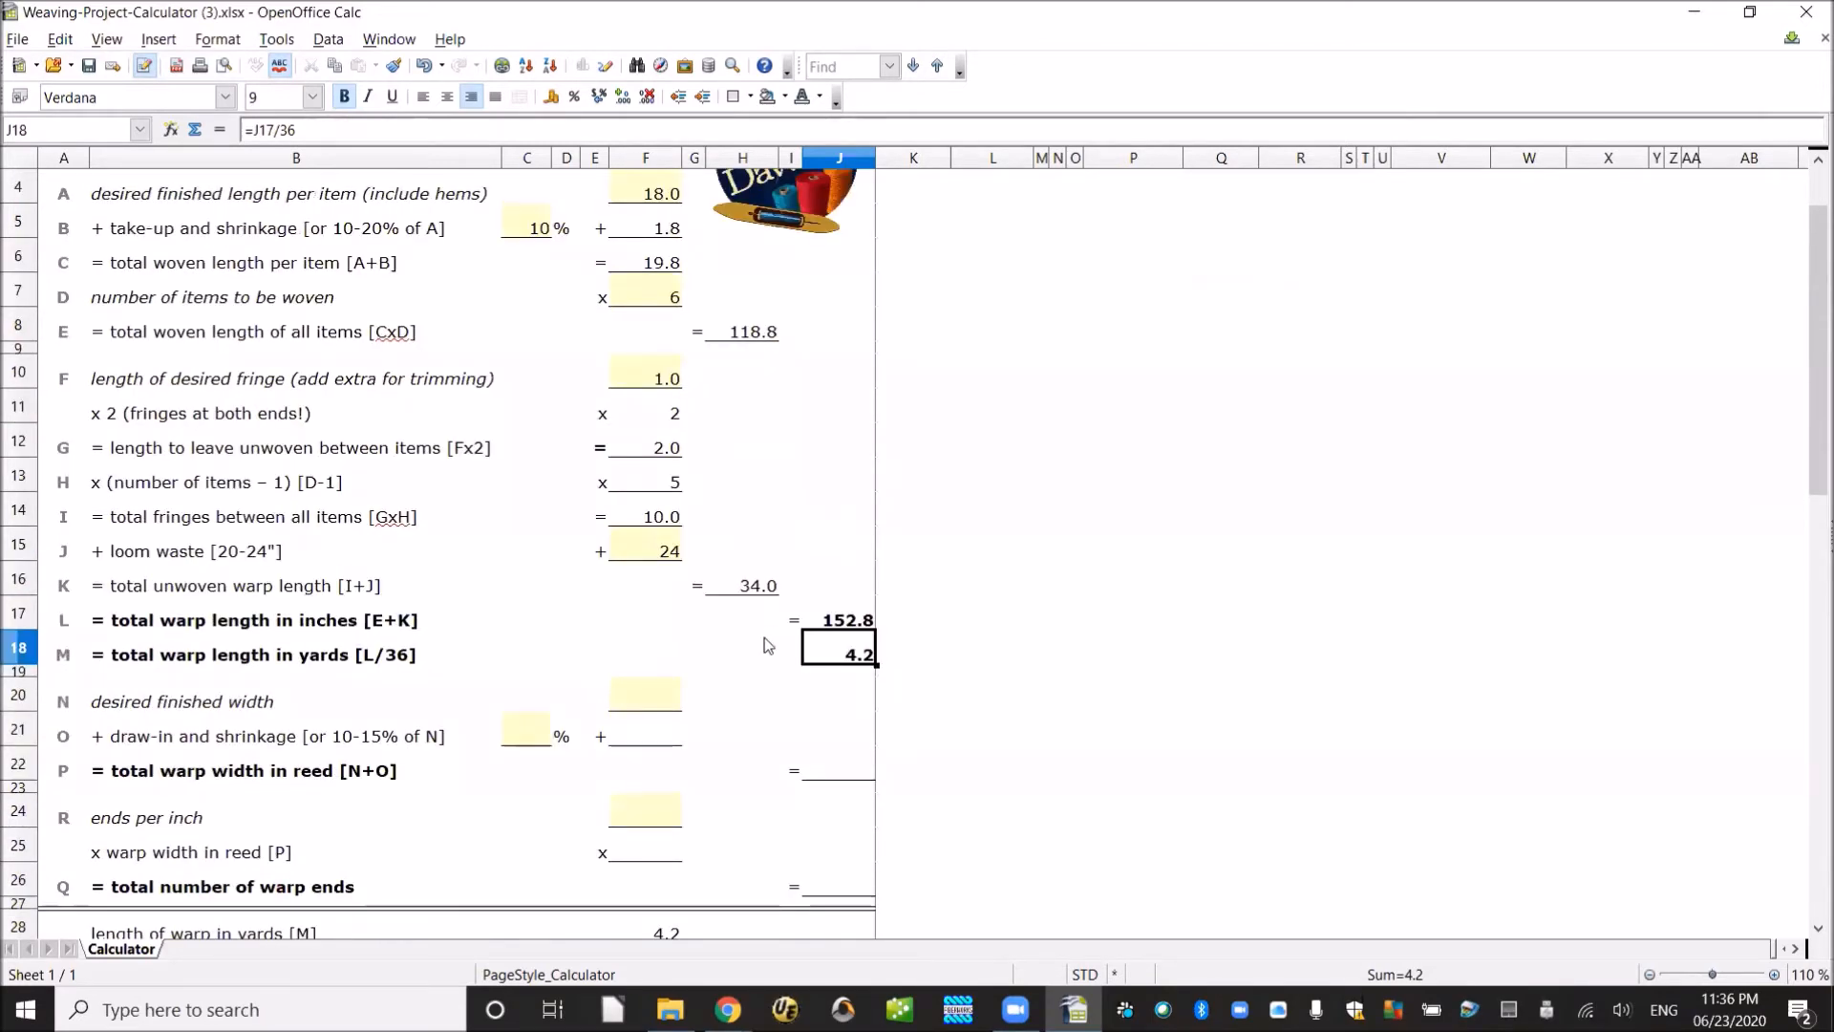
pyautogui.click(645, 702)
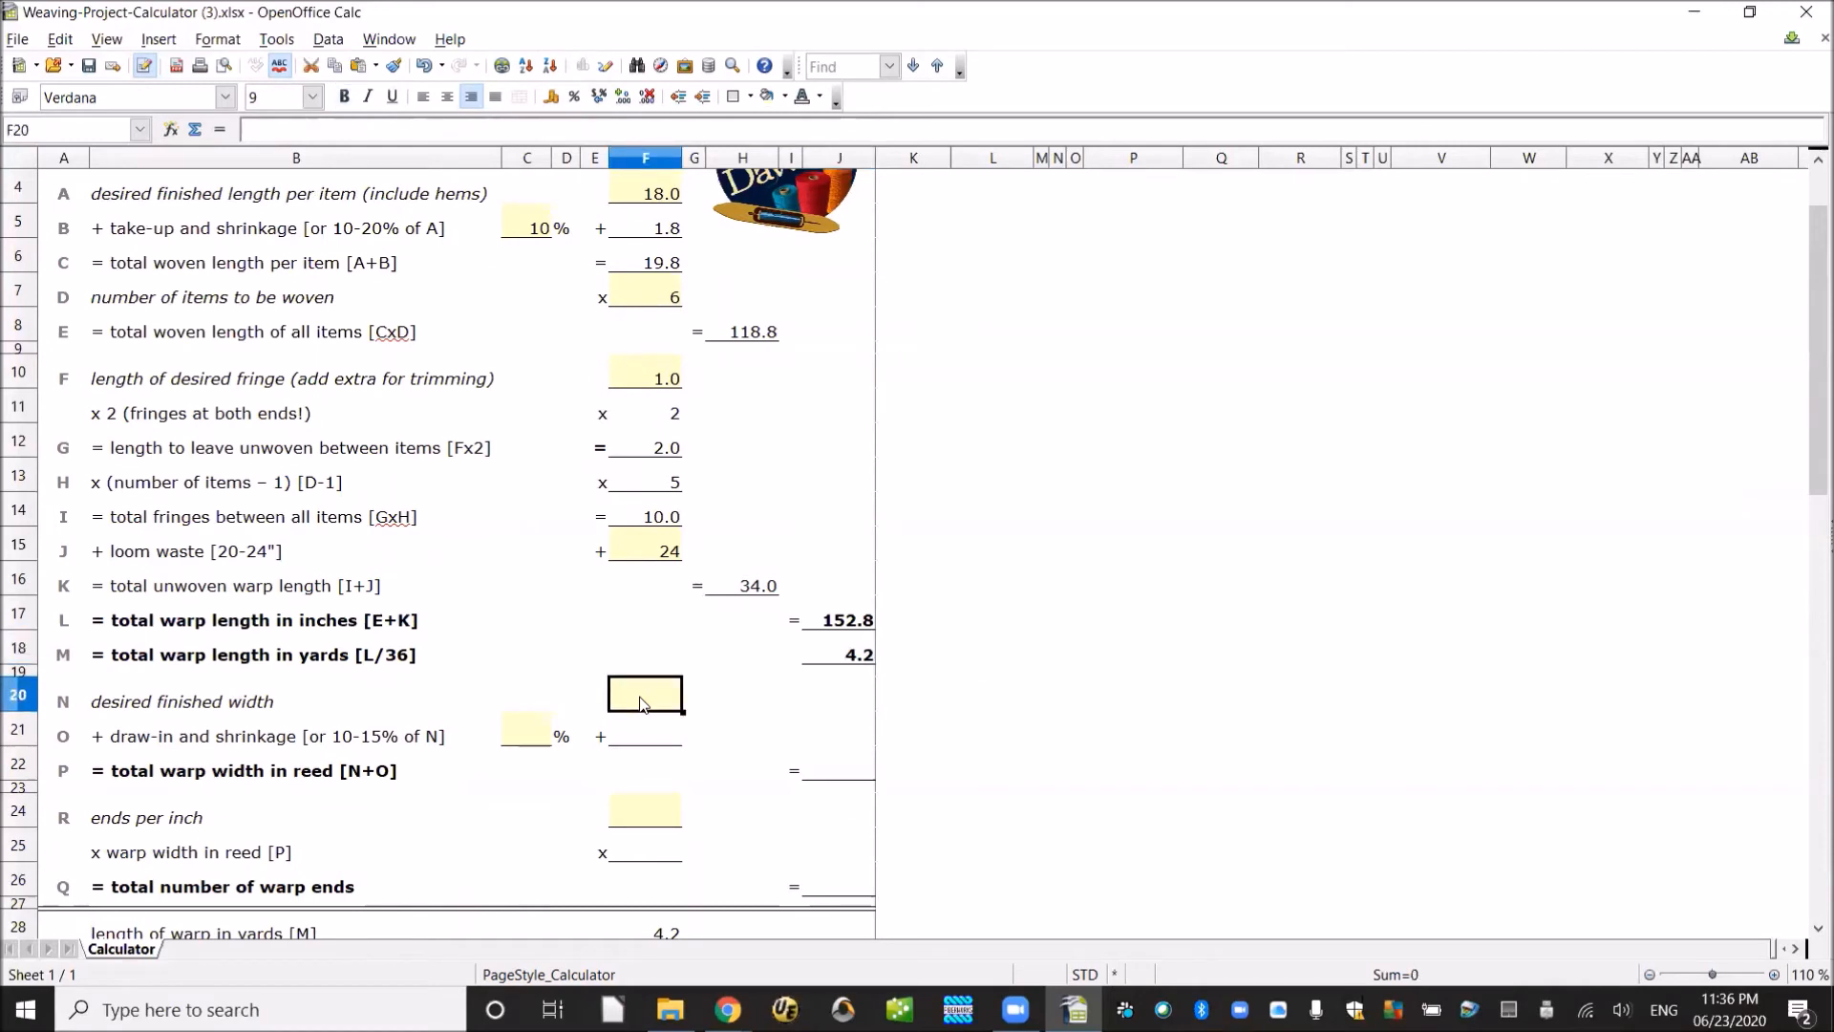
pyautogui.write('12.5')
pyautogui.press('Return')
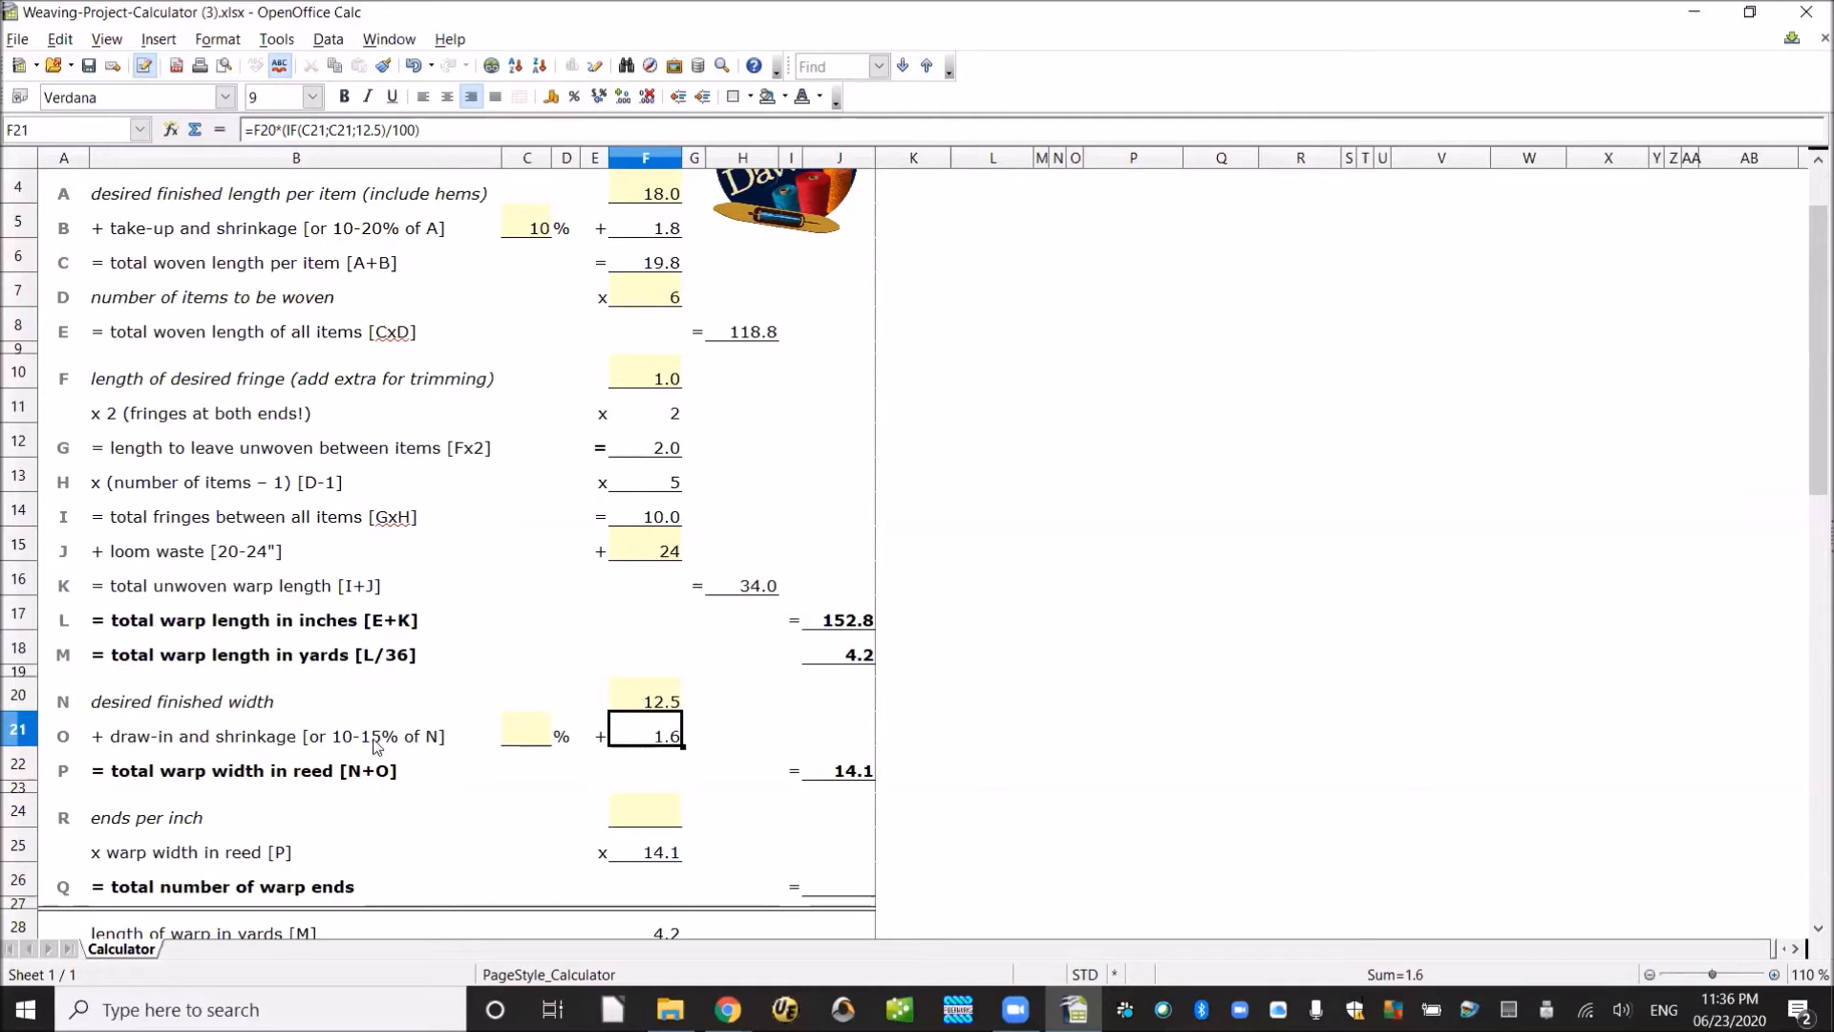
# Set the draw-in and shrinkage percentage in row O to 12 and check the total warp width in row P
pyautogui.click(545, 737)
pyautogui.write('12')
pyautogui.press('Return')
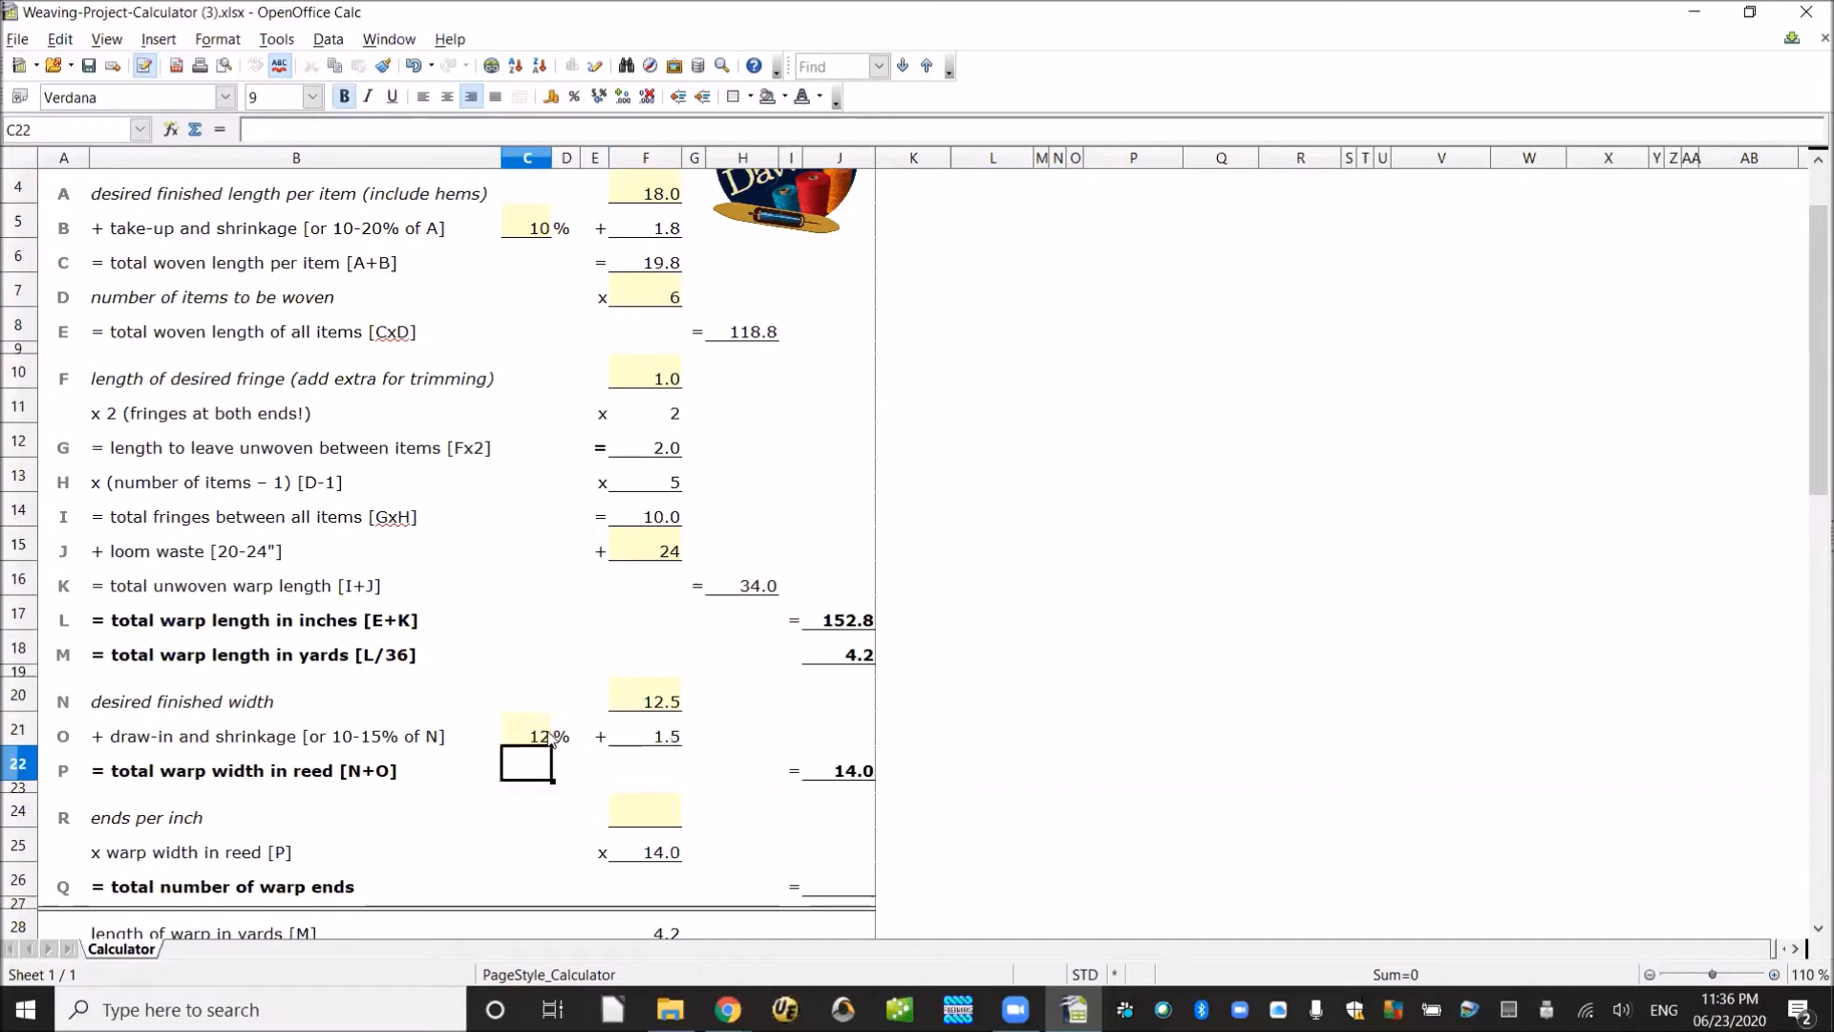
pyautogui.click(848, 779)
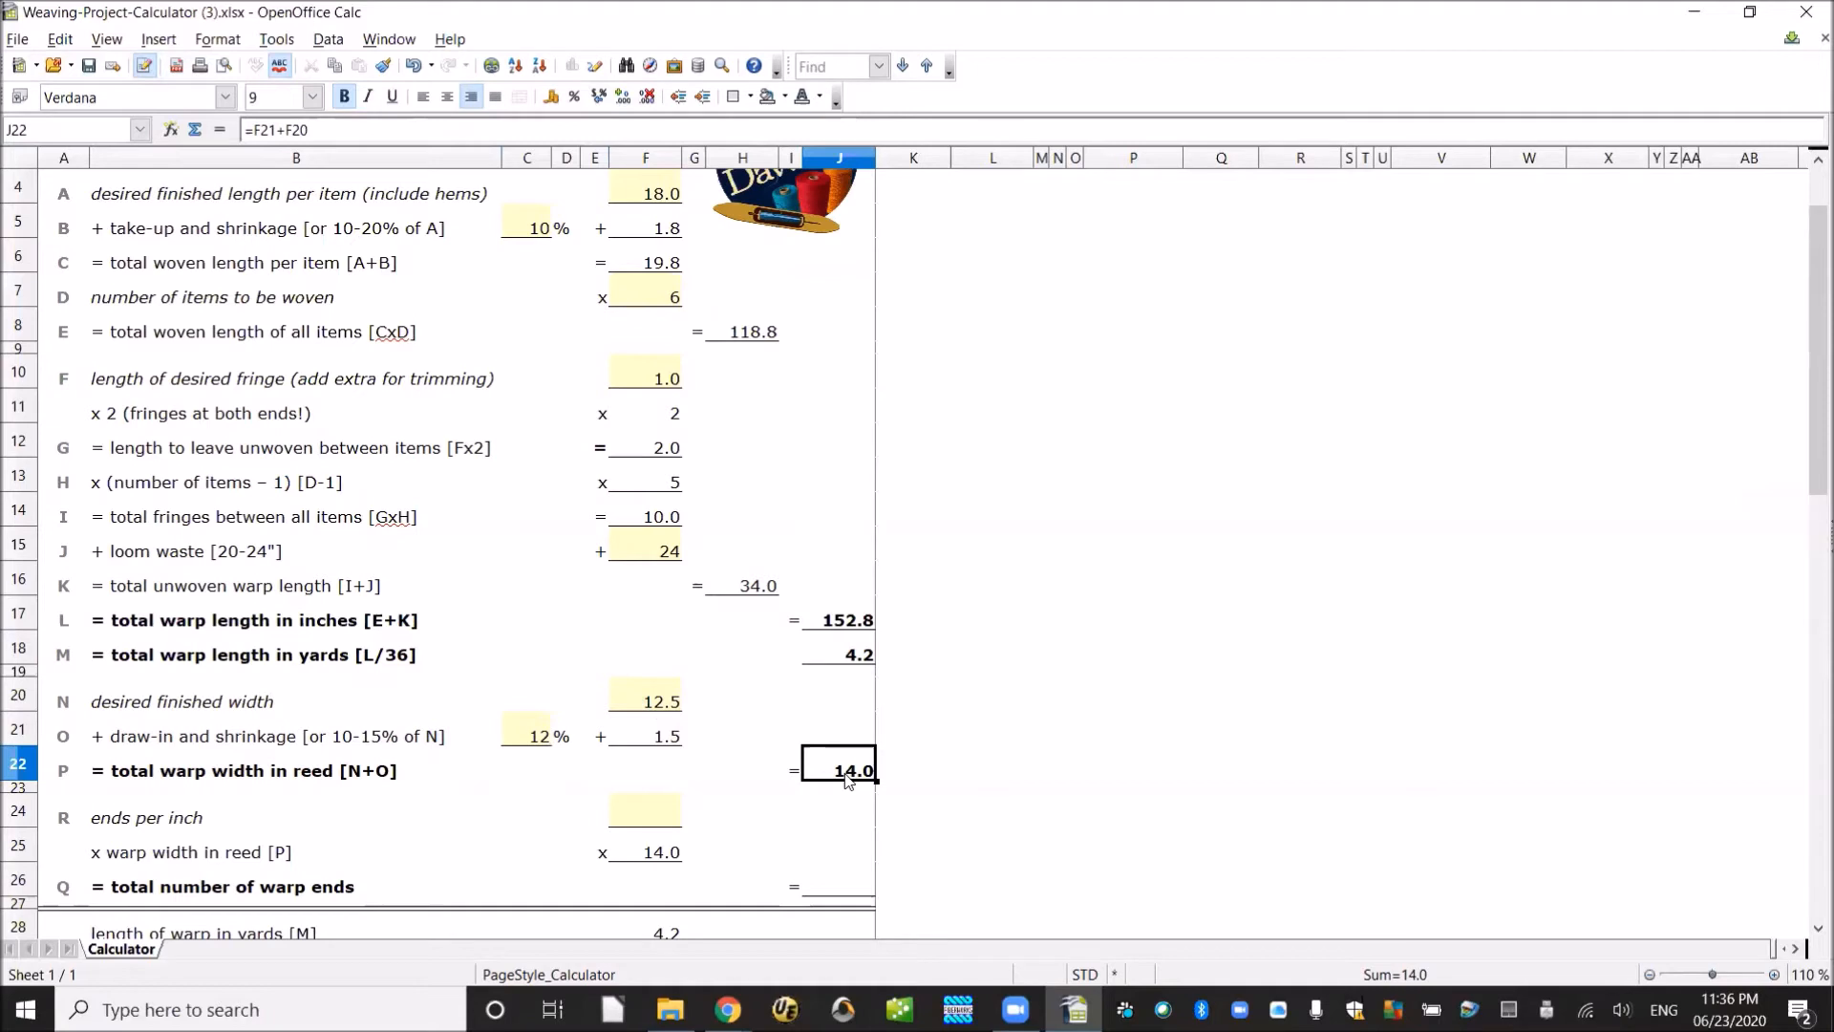
# Set the ends per inch in row R to 20 and check the total number of warp ends in row Q
pyautogui.click(675, 817)
pyautogui.write('20')
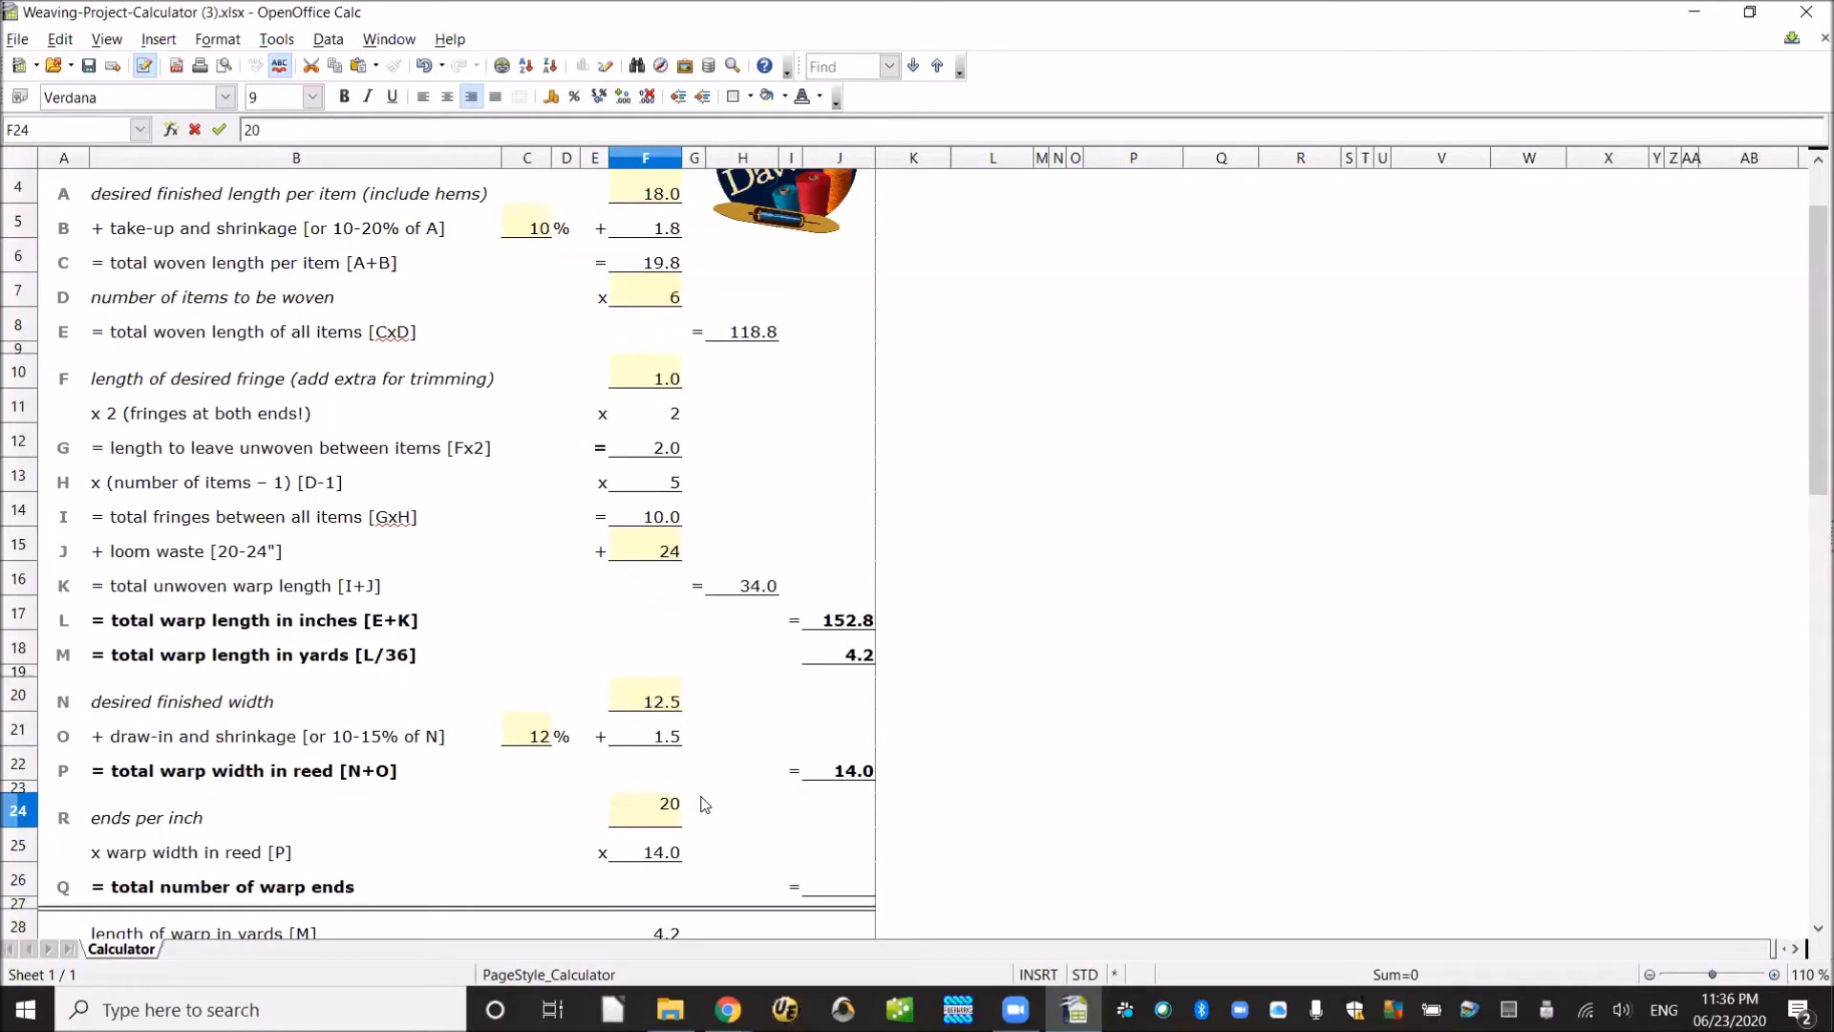
pyautogui.press('Return')
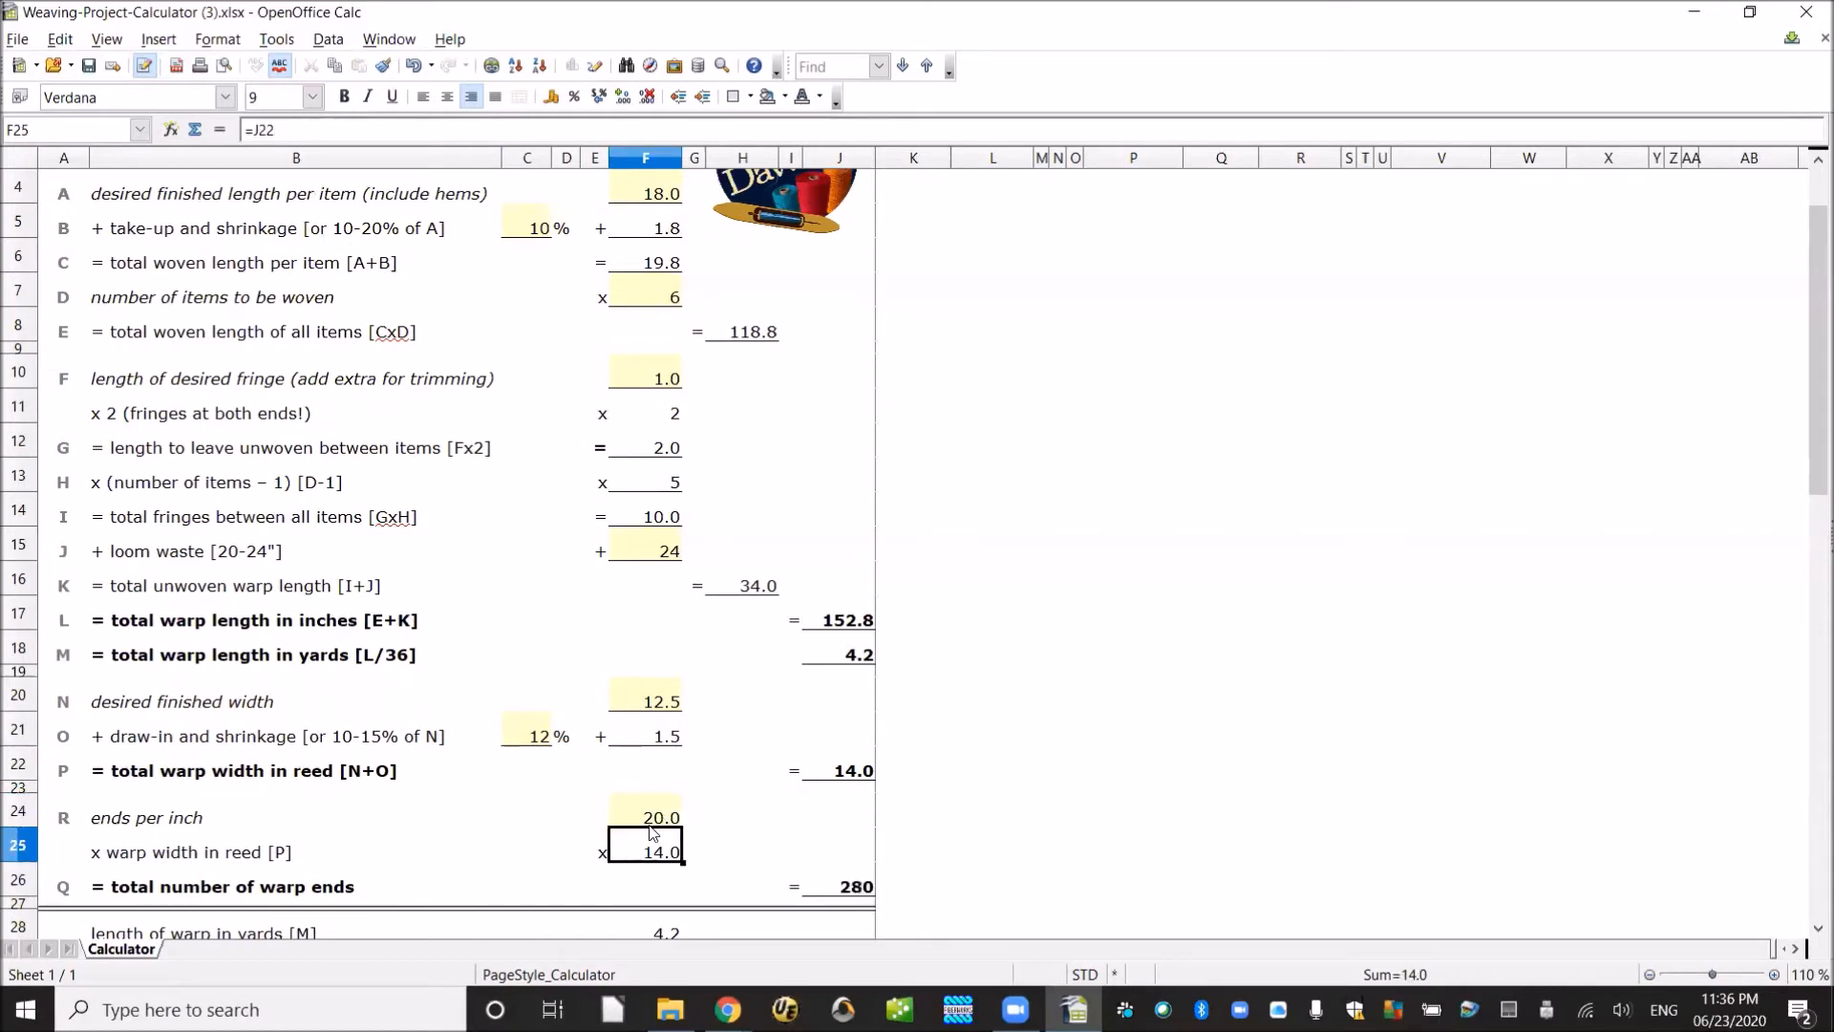
pyautogui.click(657, 823)
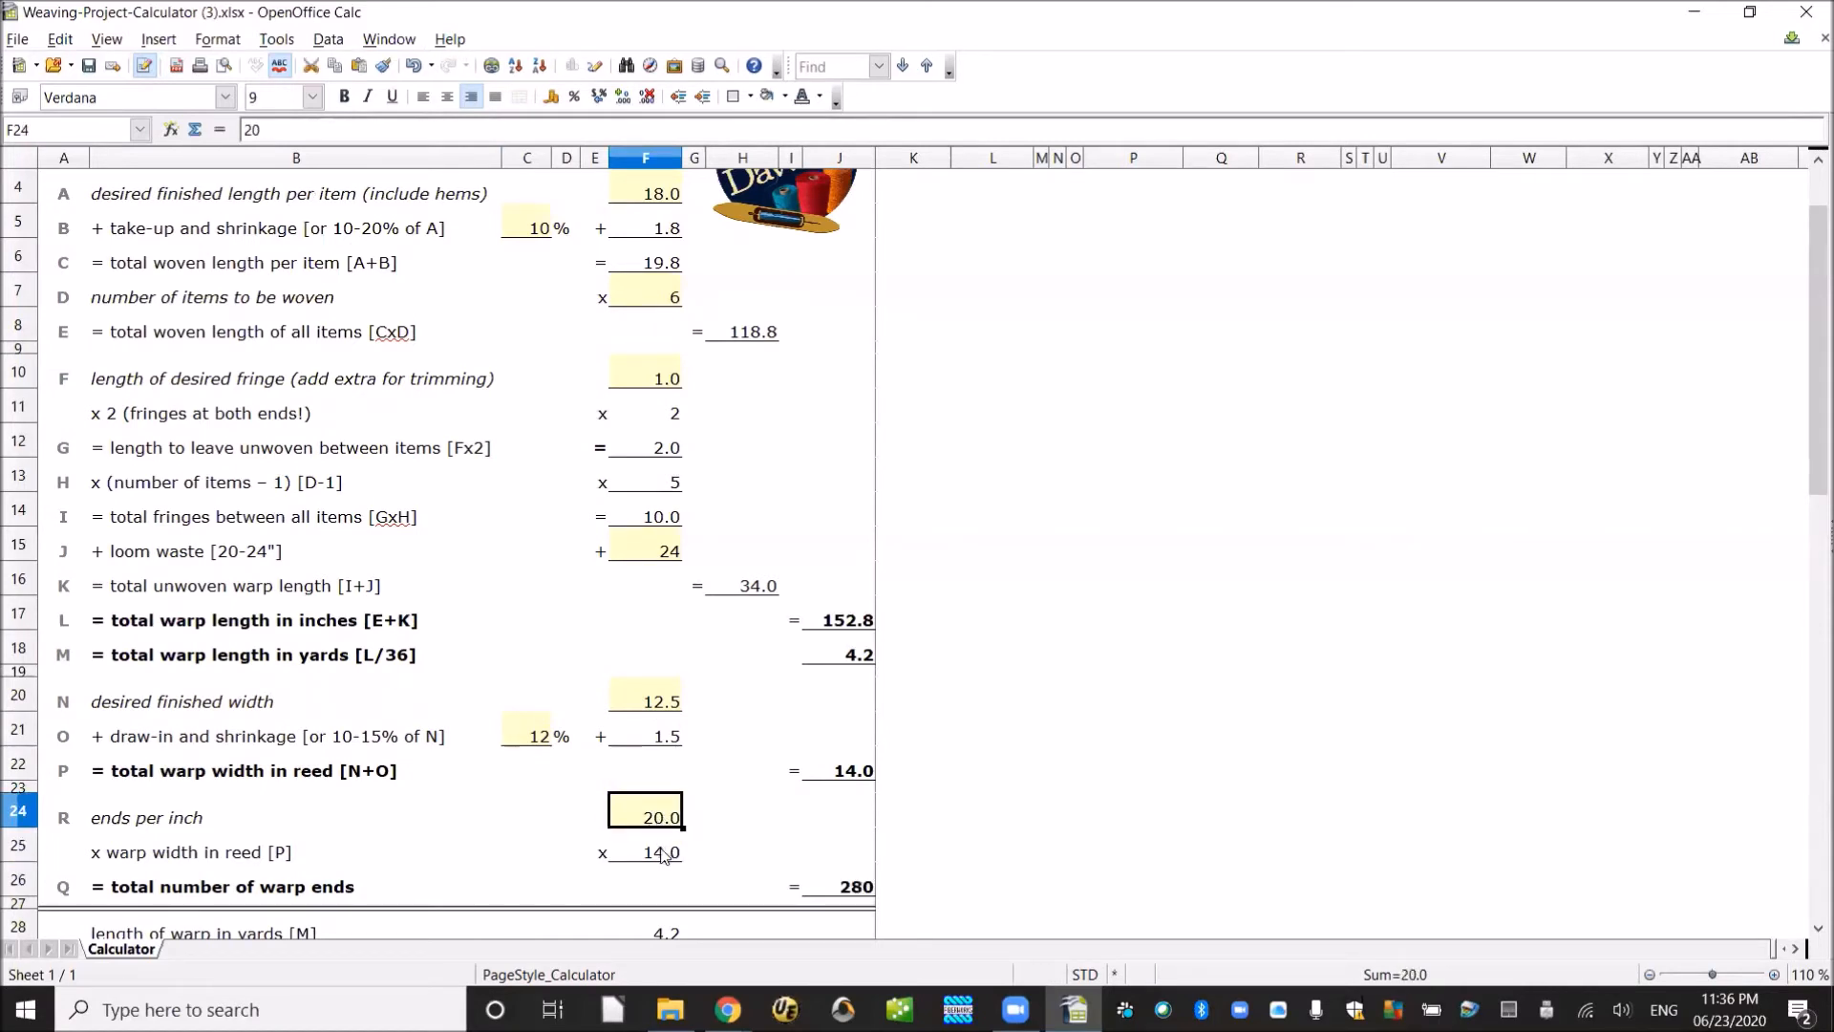
pyautogui.click(665, 855)
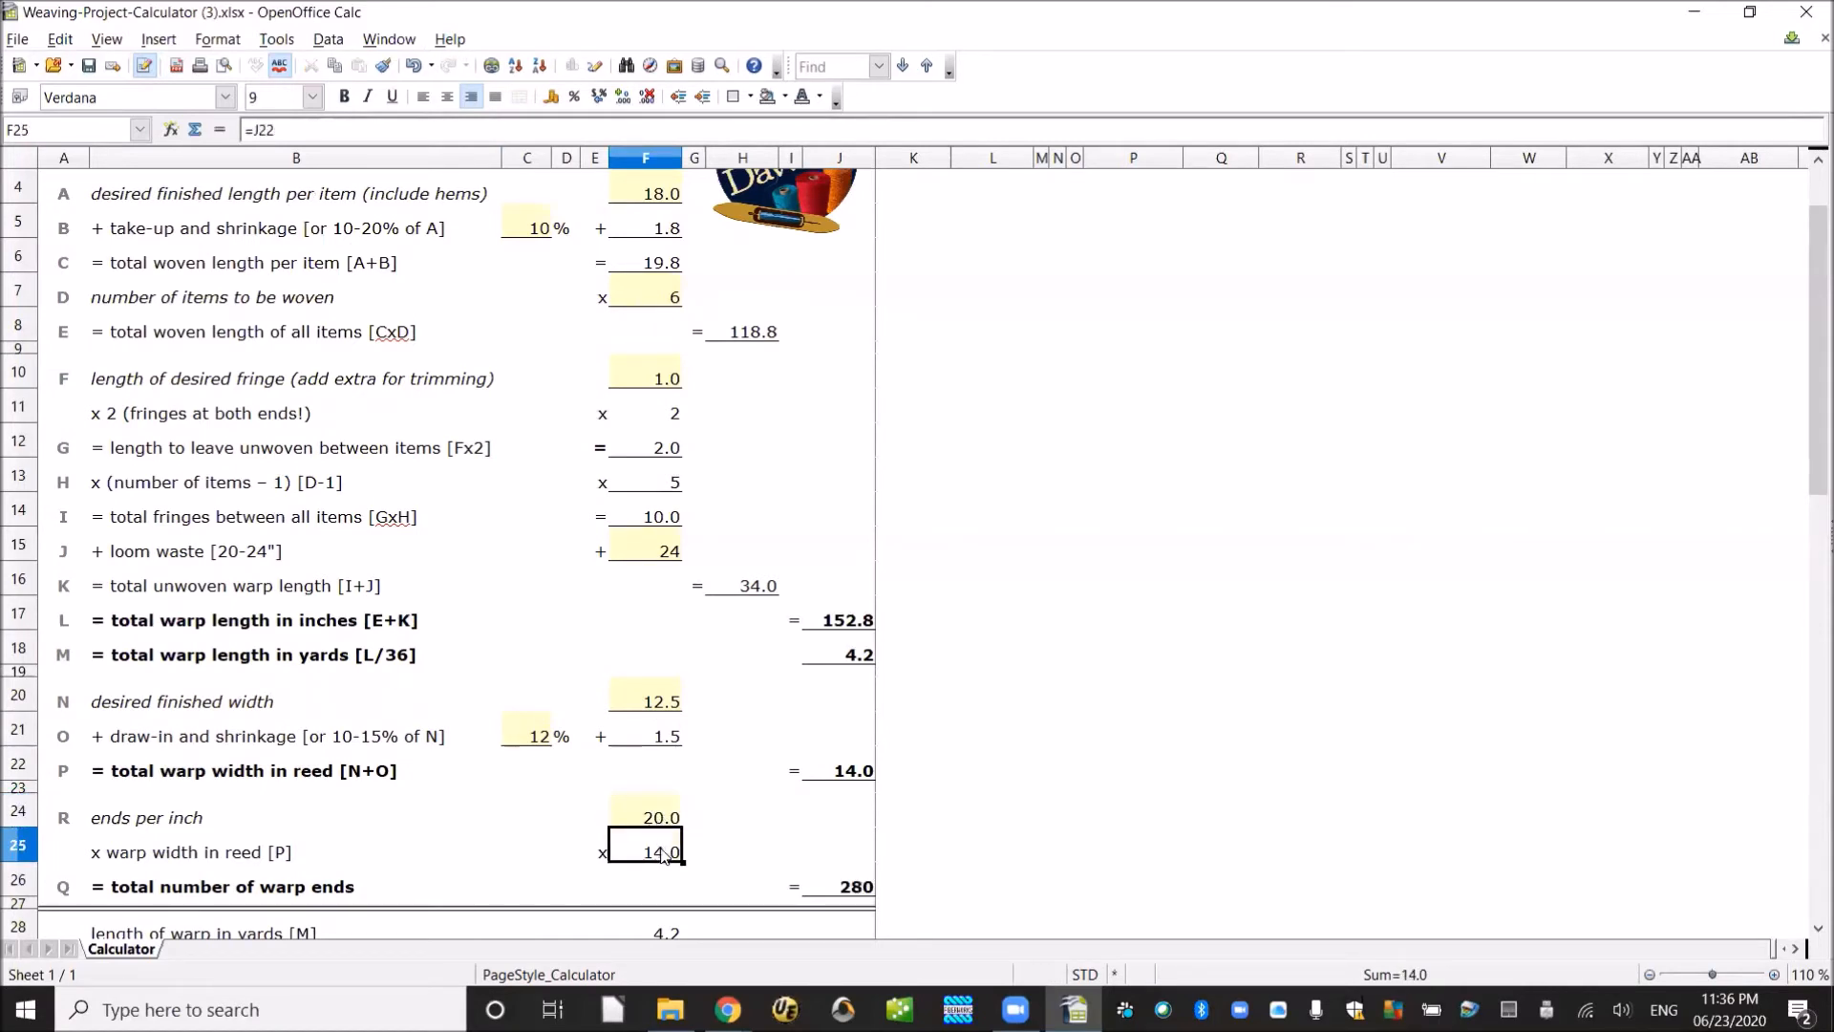
pyautogui.click(863, 884)
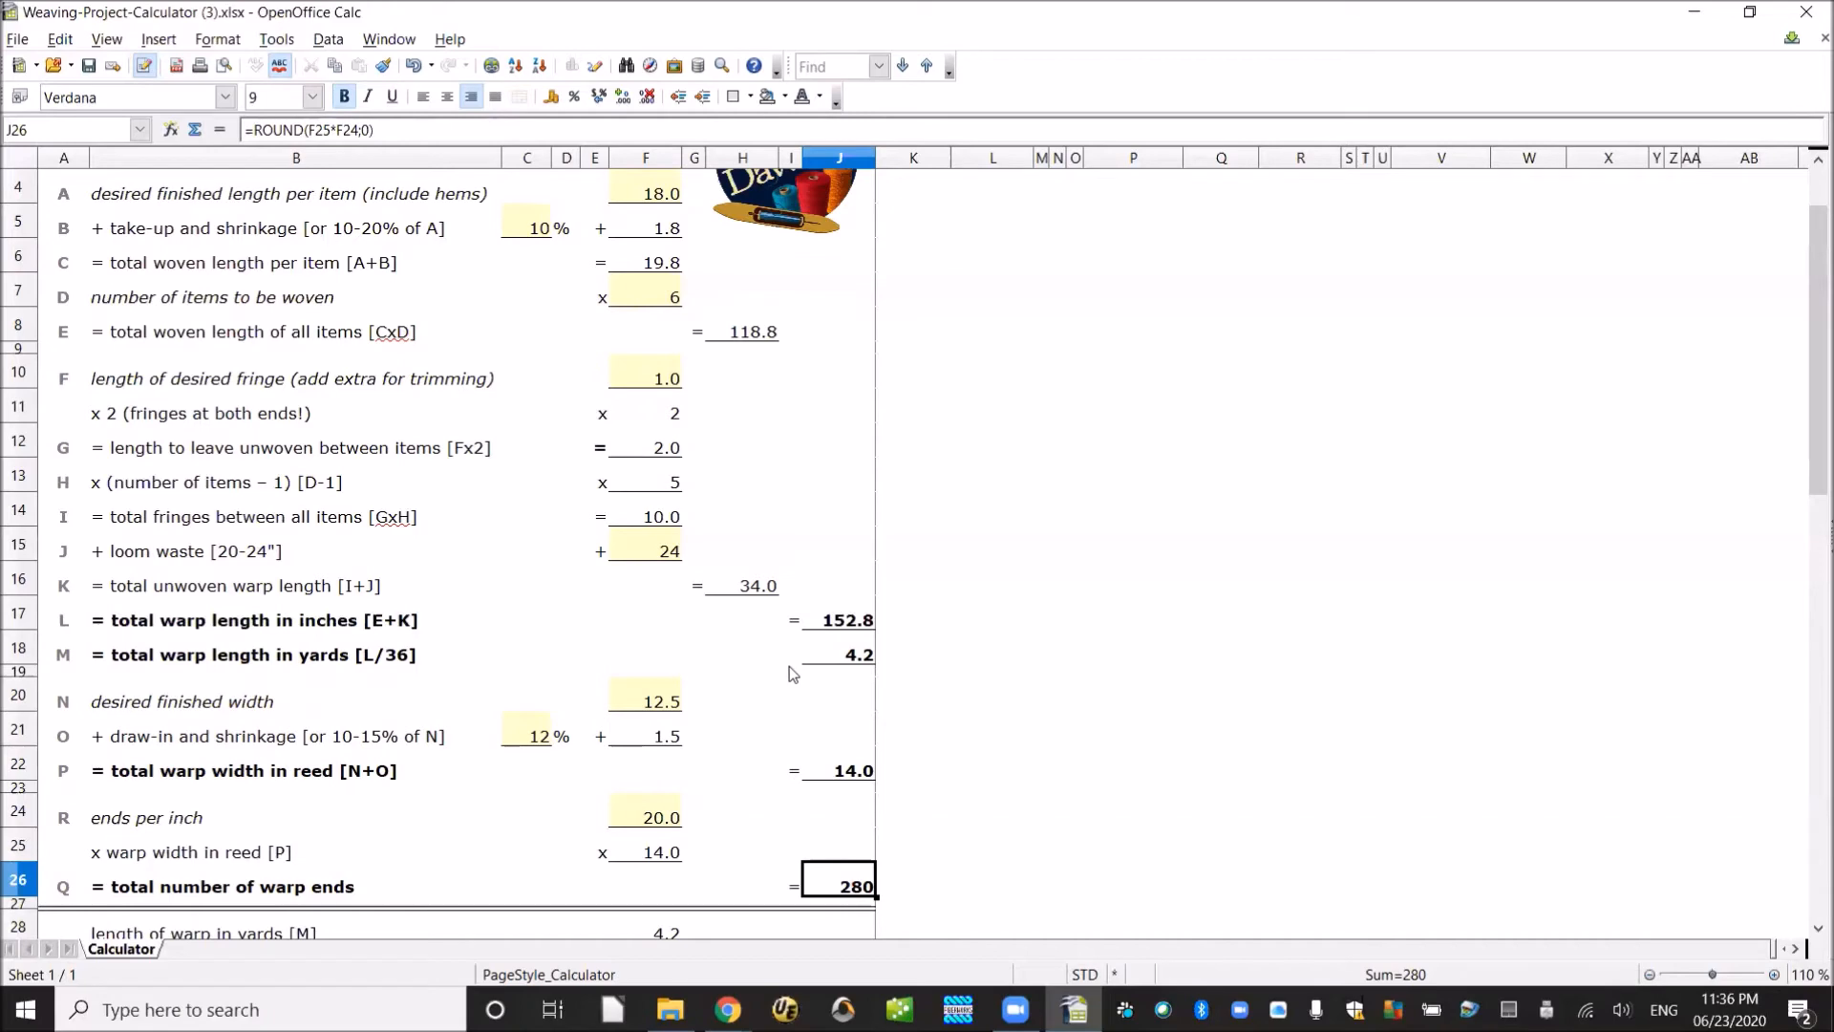
# Examine how the totals in rows E, M, P and Q carry over into the warp and weft yarn calculations
pyautogui.scroll(-3, 789, 669)
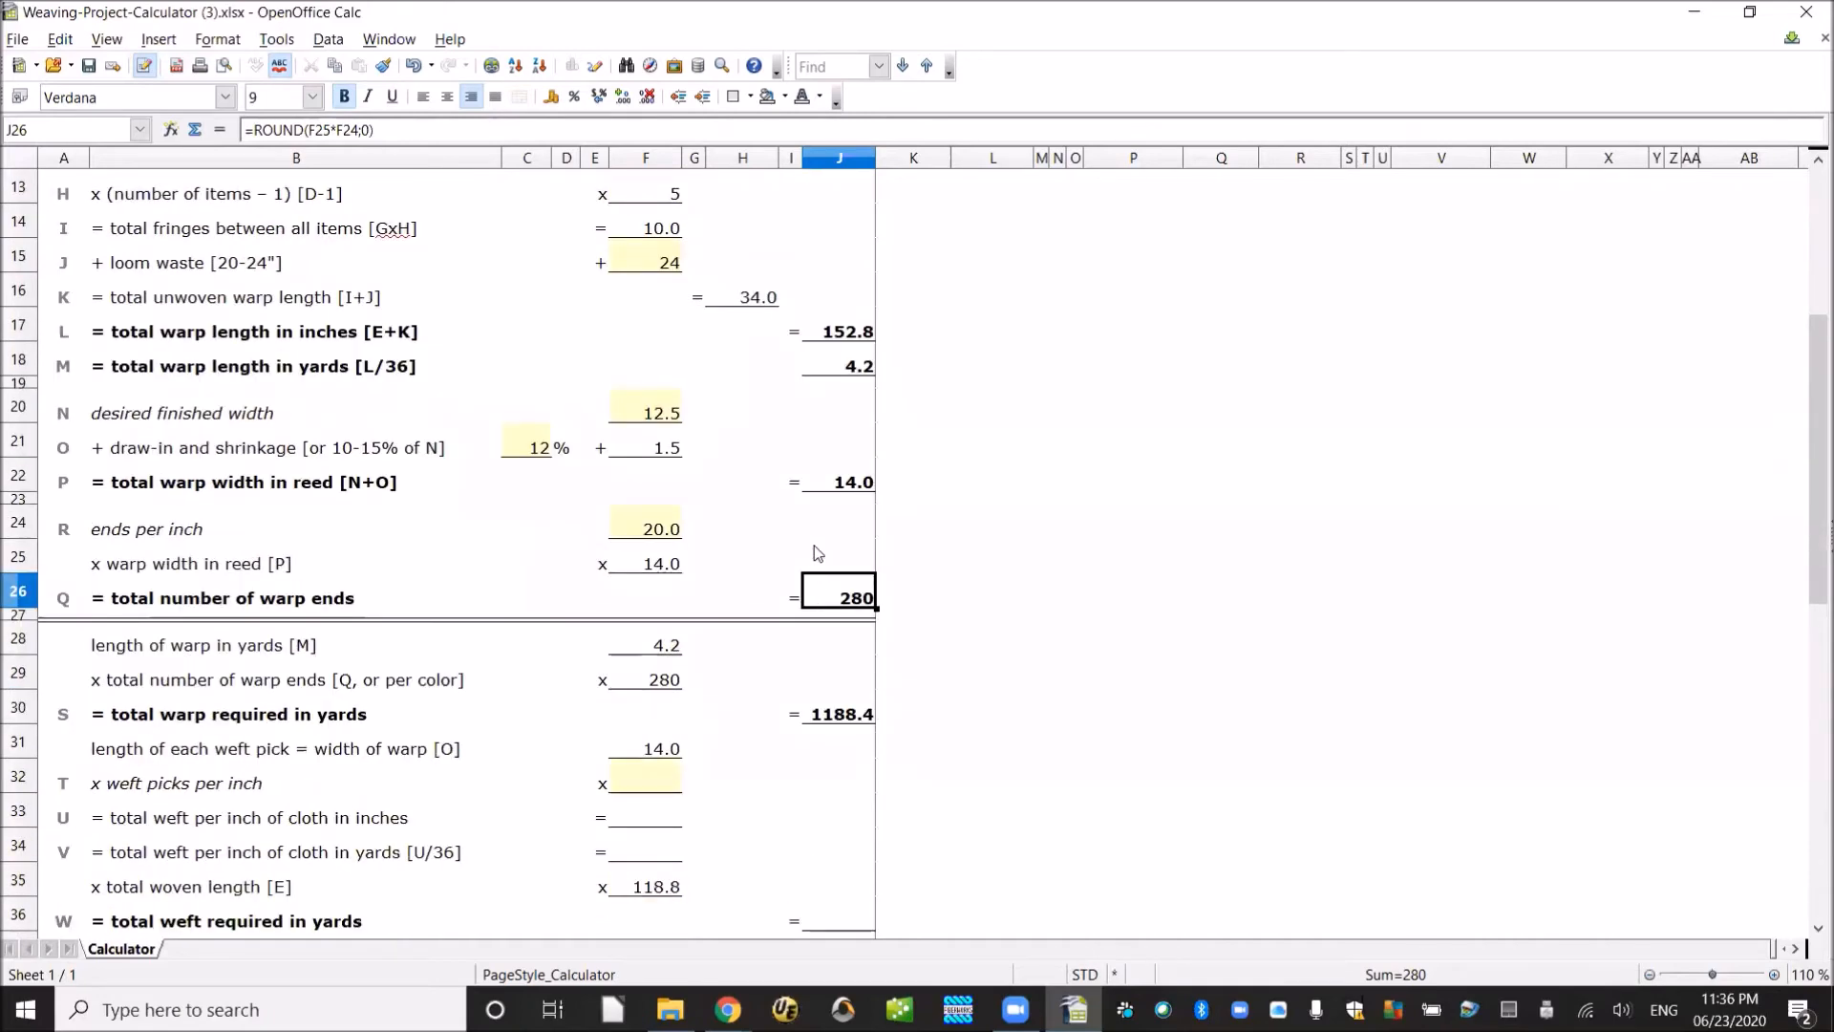
pyautogui.click(858, 372)
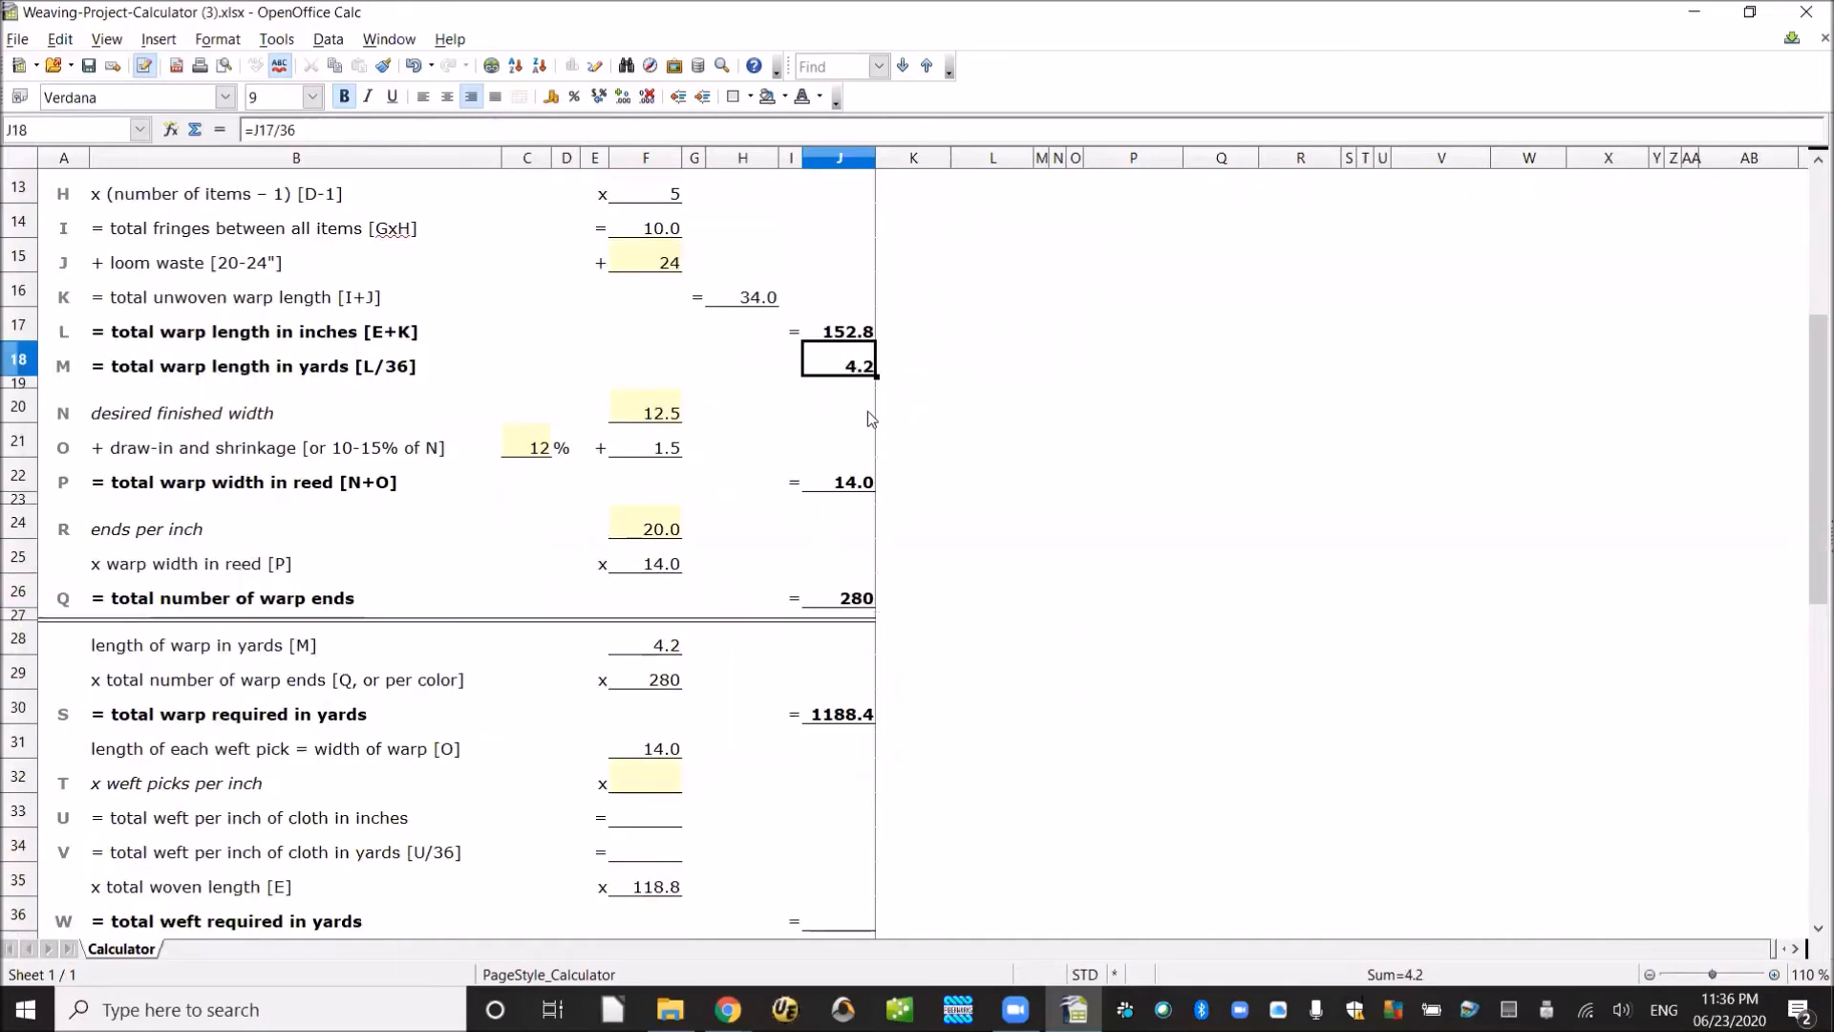
pyautogui.click(847, 493)
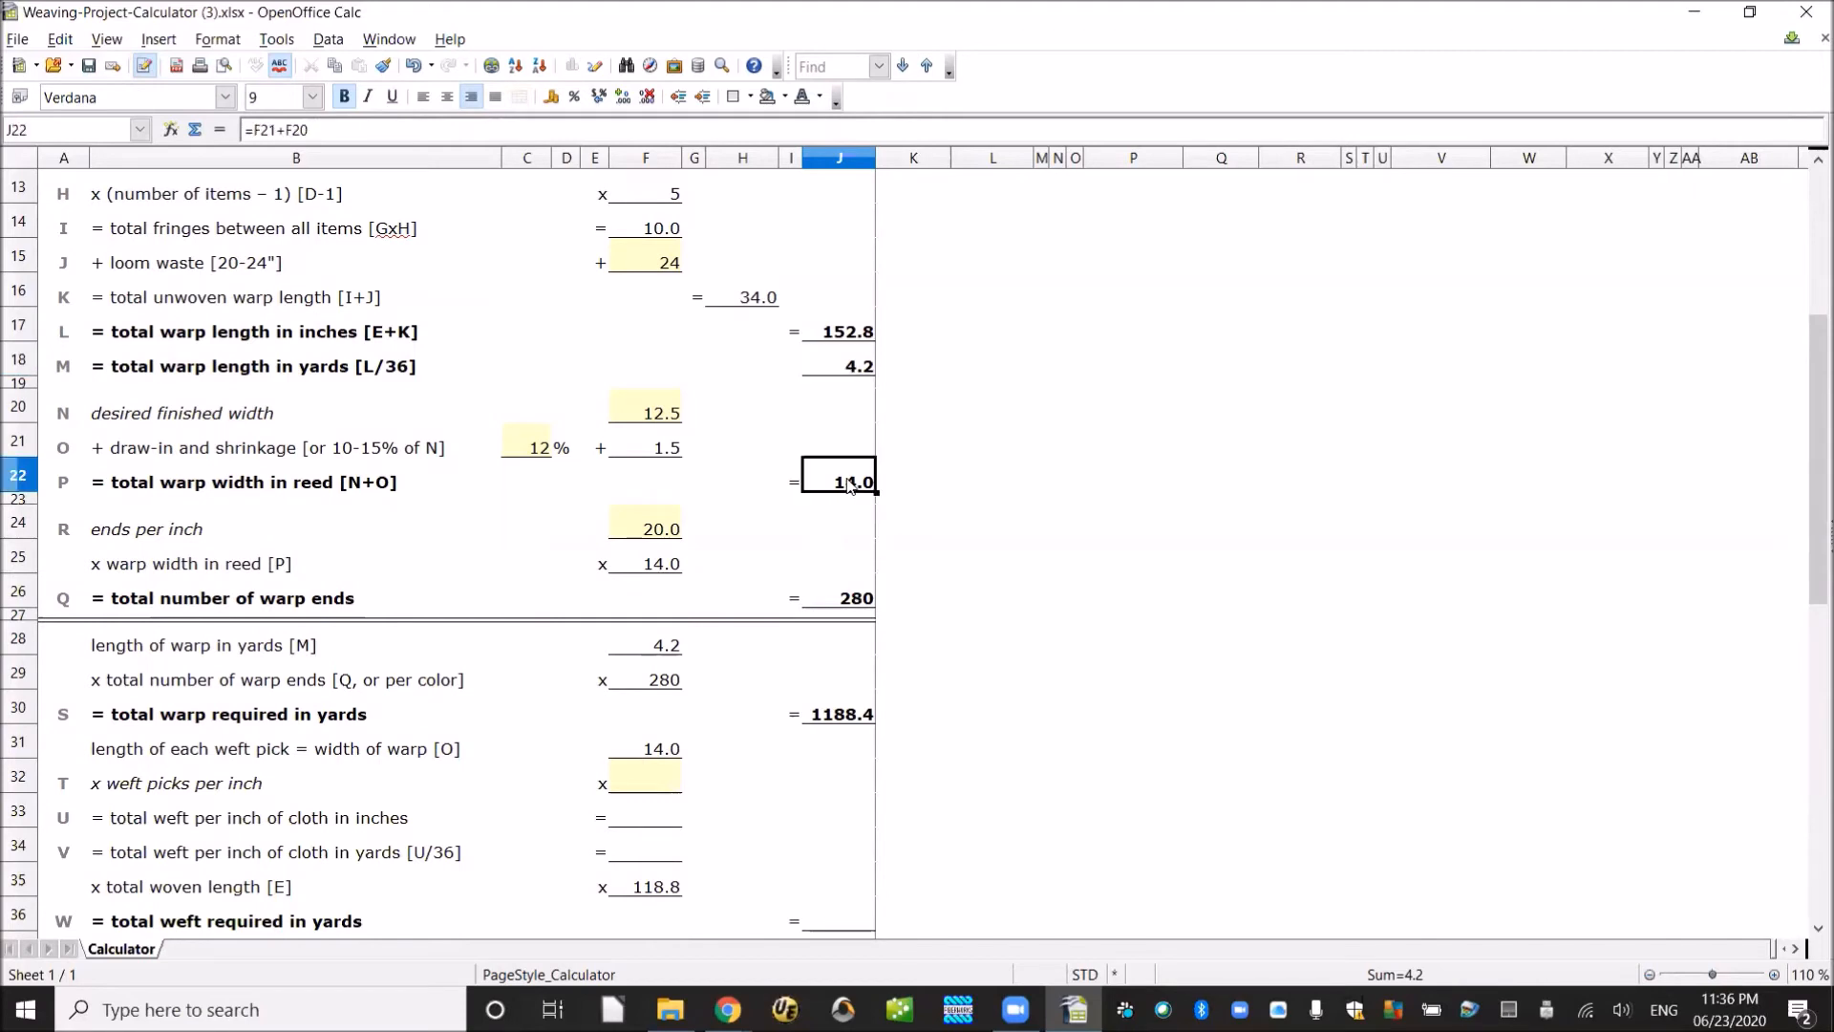
pyautogui.click(855, 606)
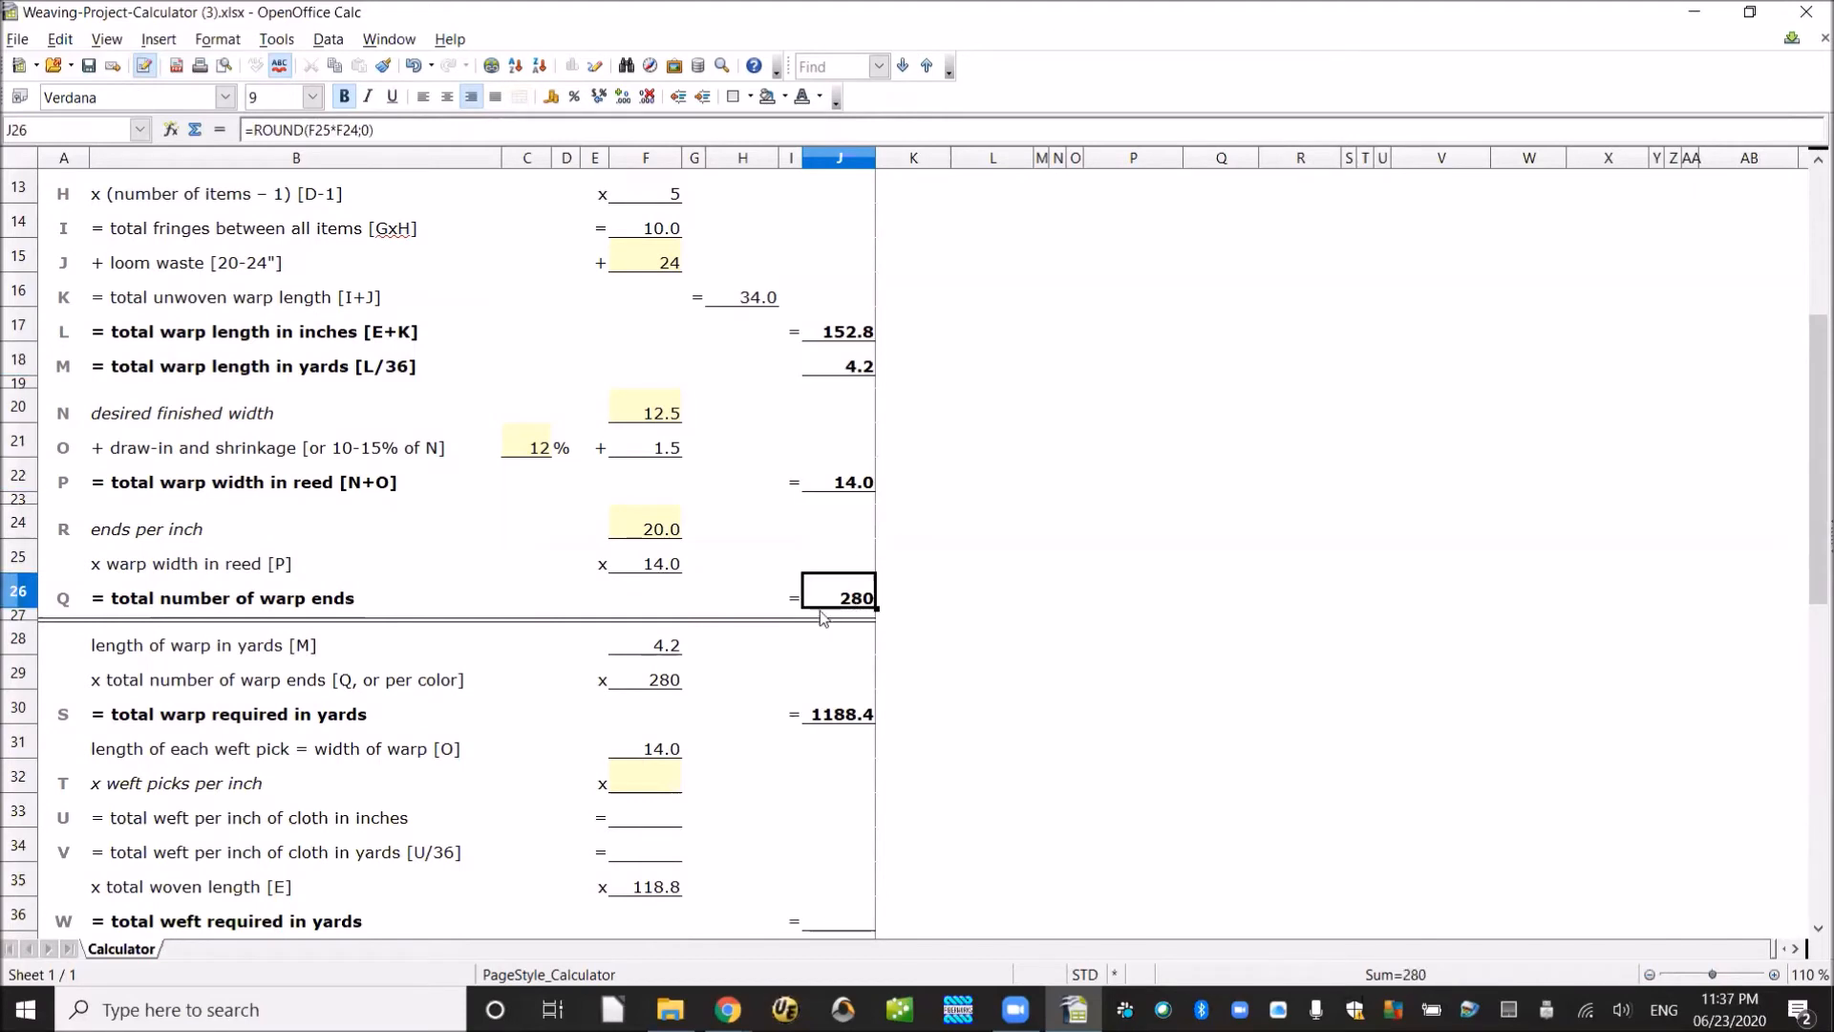
pyautogui.click(669, 648)
pyautogui.click(668, 680)
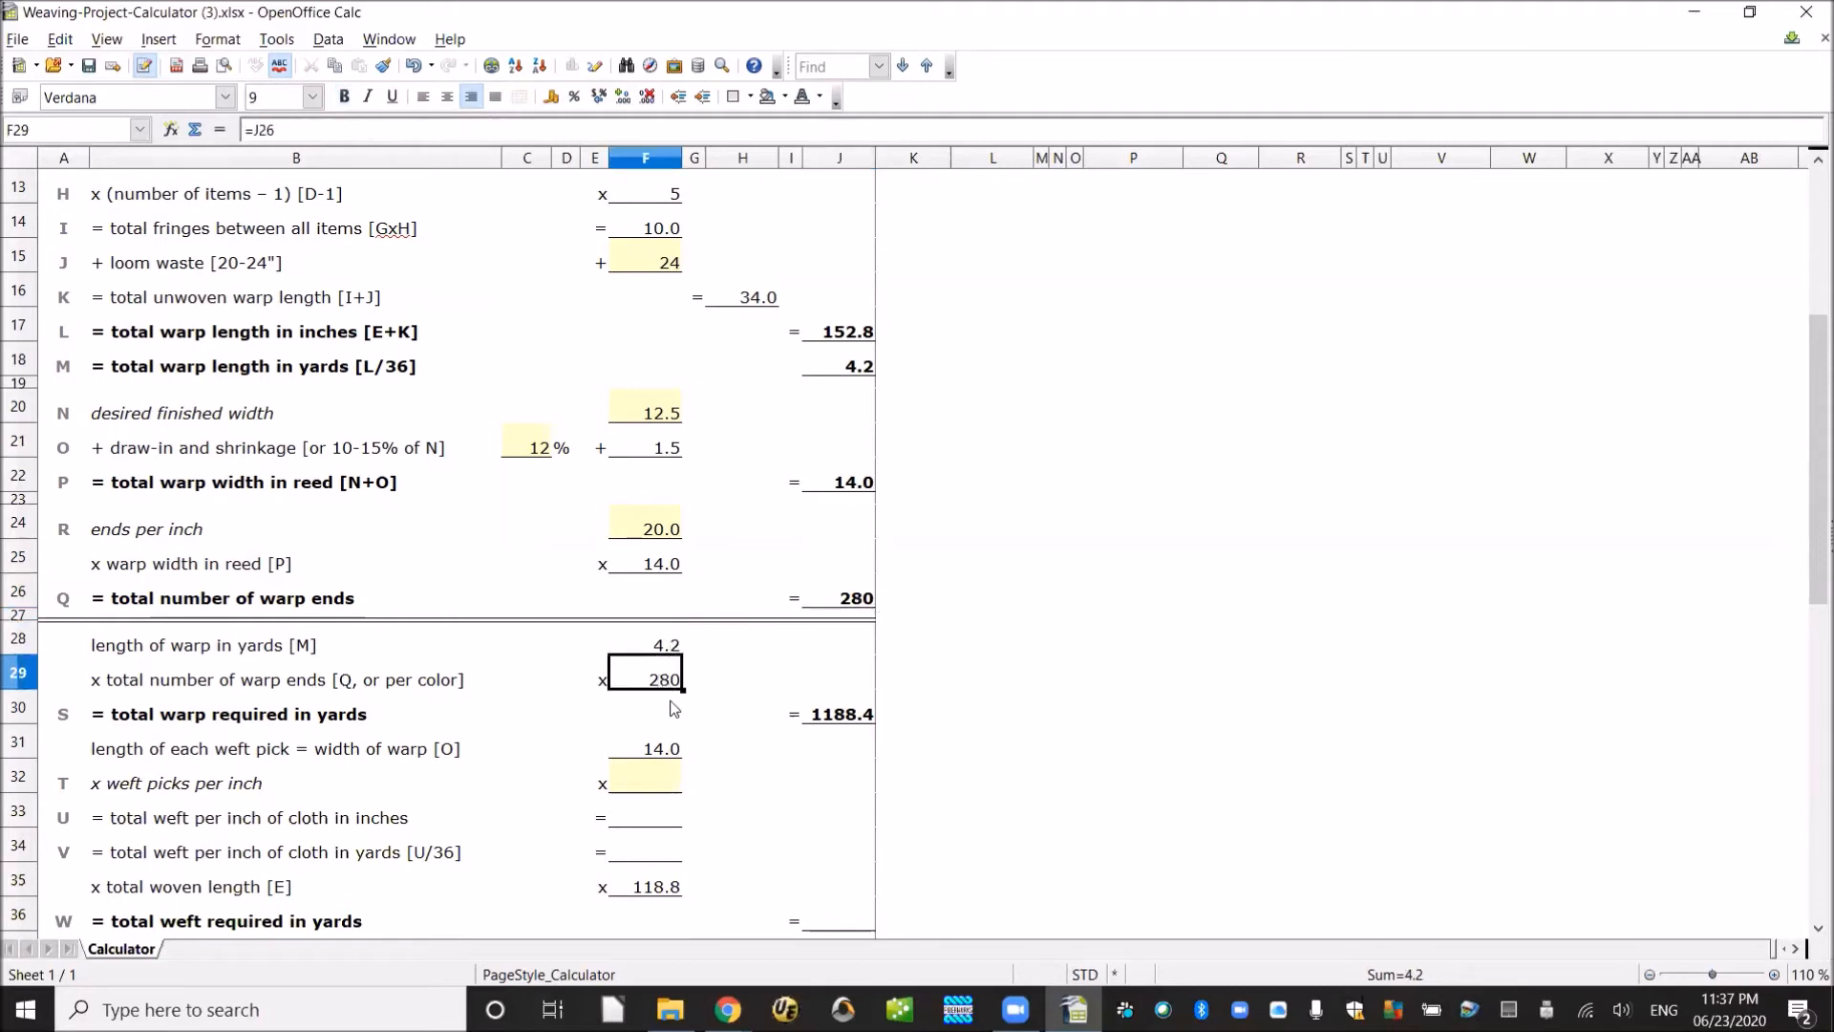
pyautogui.click(657, 748)
pyautogui.click(653, 680)
pyautogui.click(655, 648)
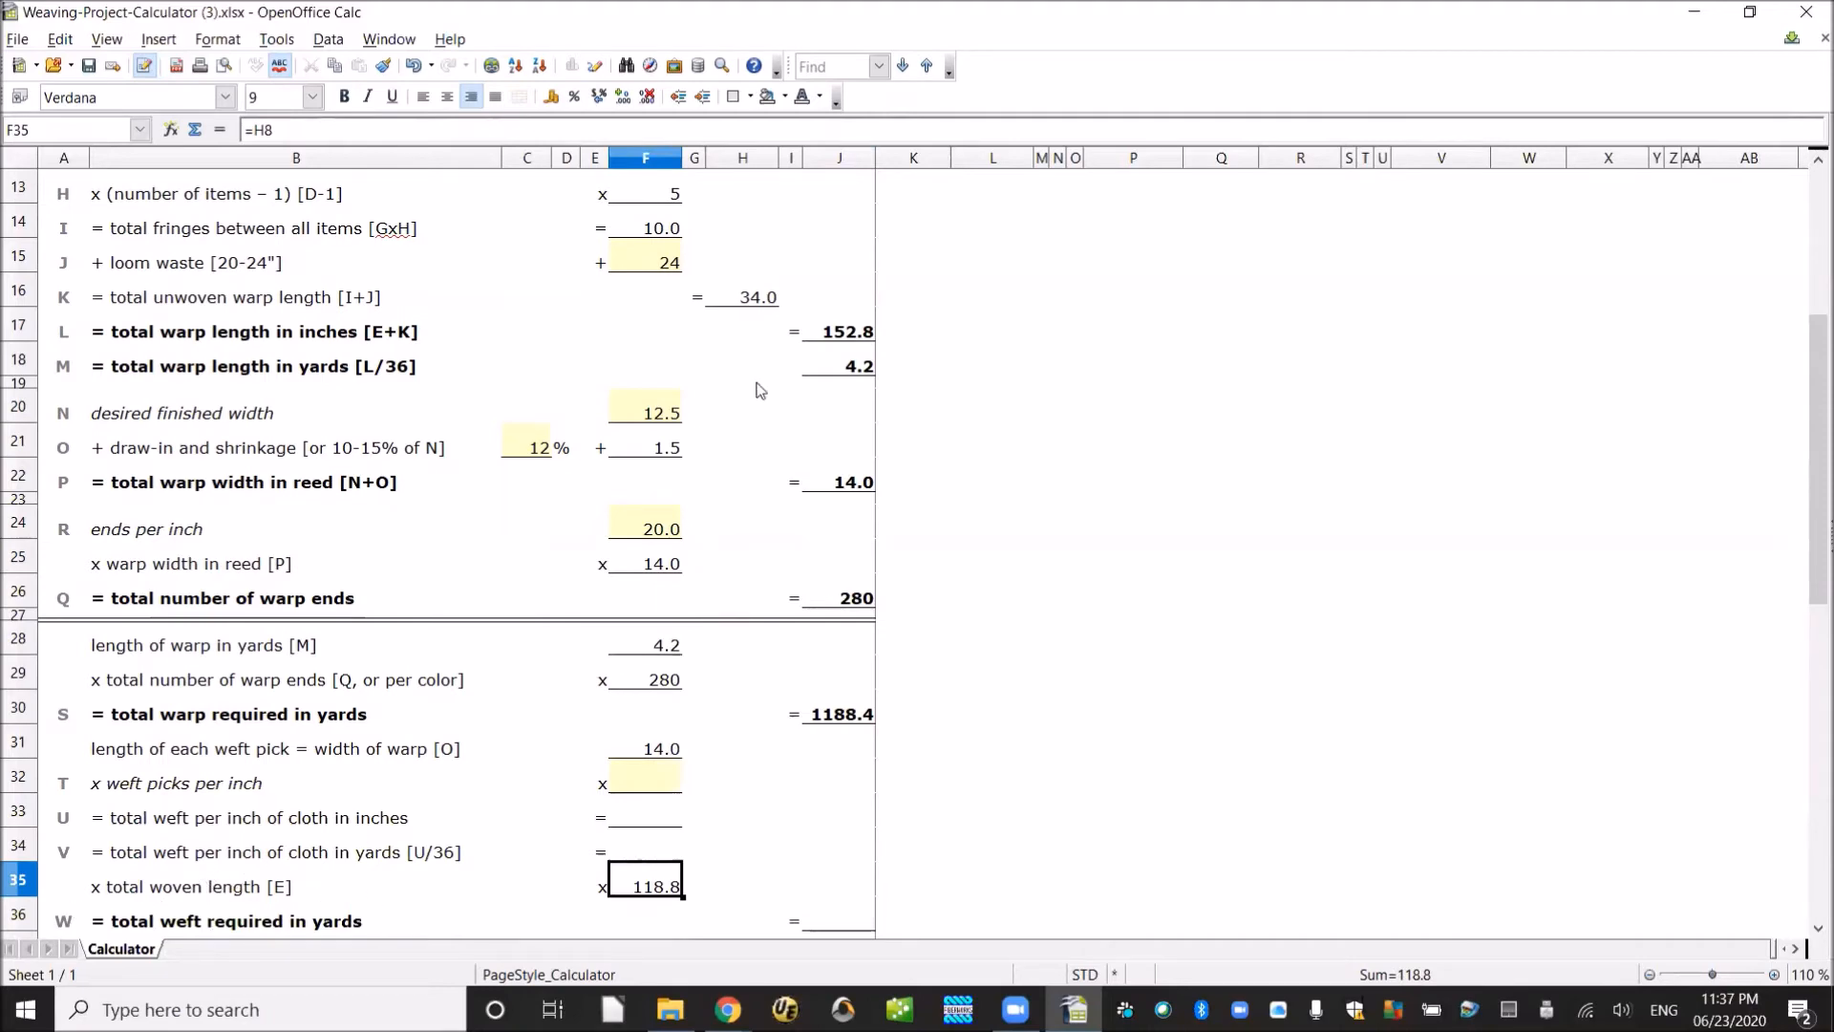
pyautogui.scroll(4, 691, 856)
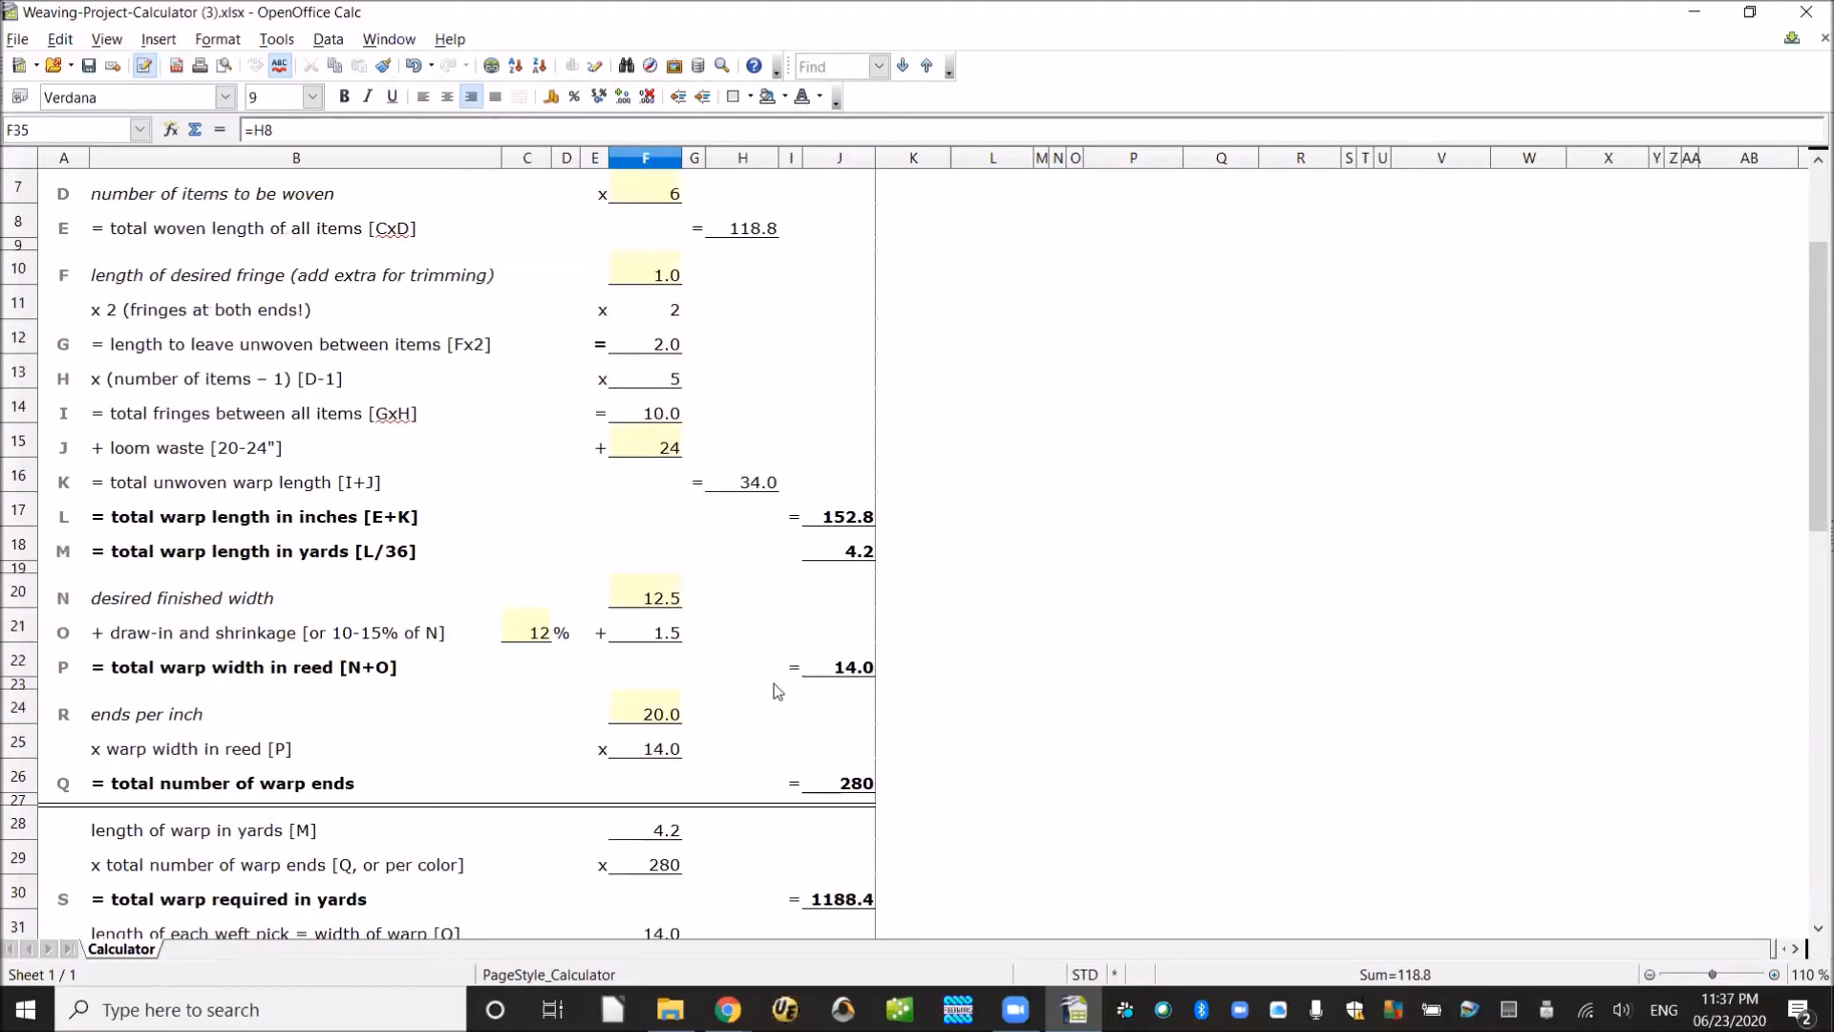
pyautogui.click(733, 440)
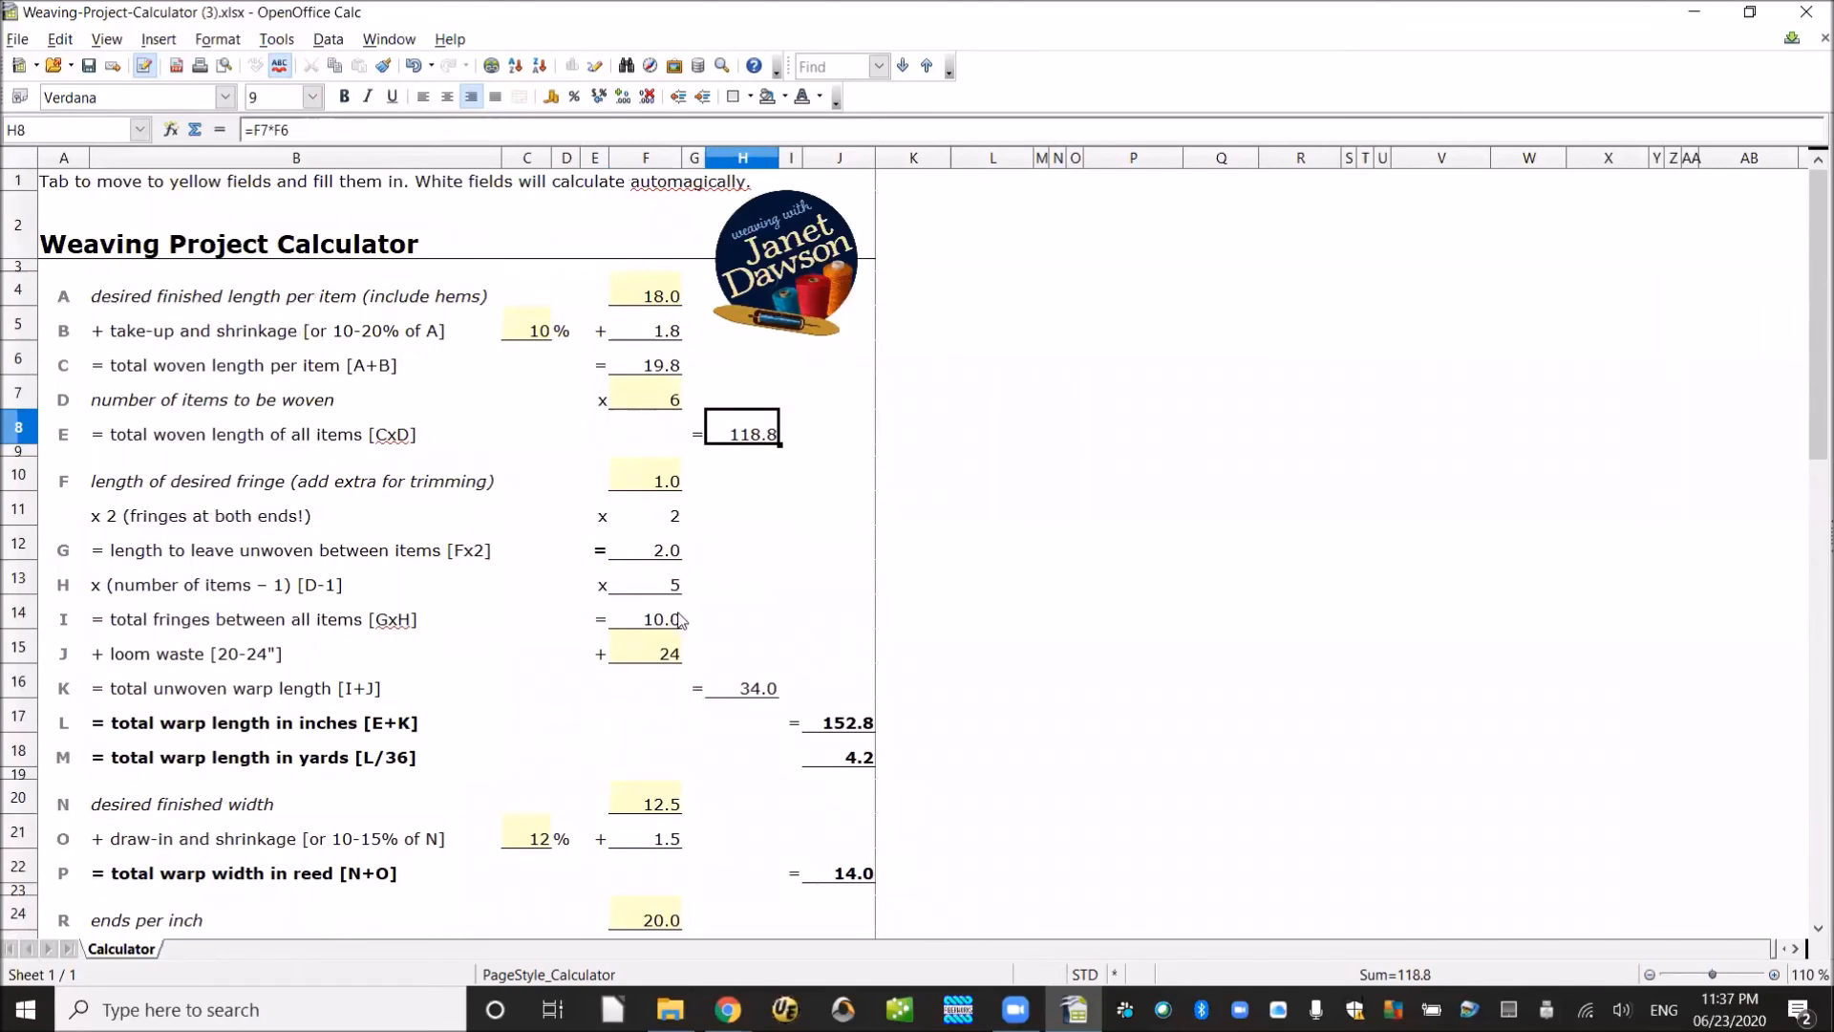
pyautogui.scroll(-4, 684, 535)
pyautogui.click(645, 887)
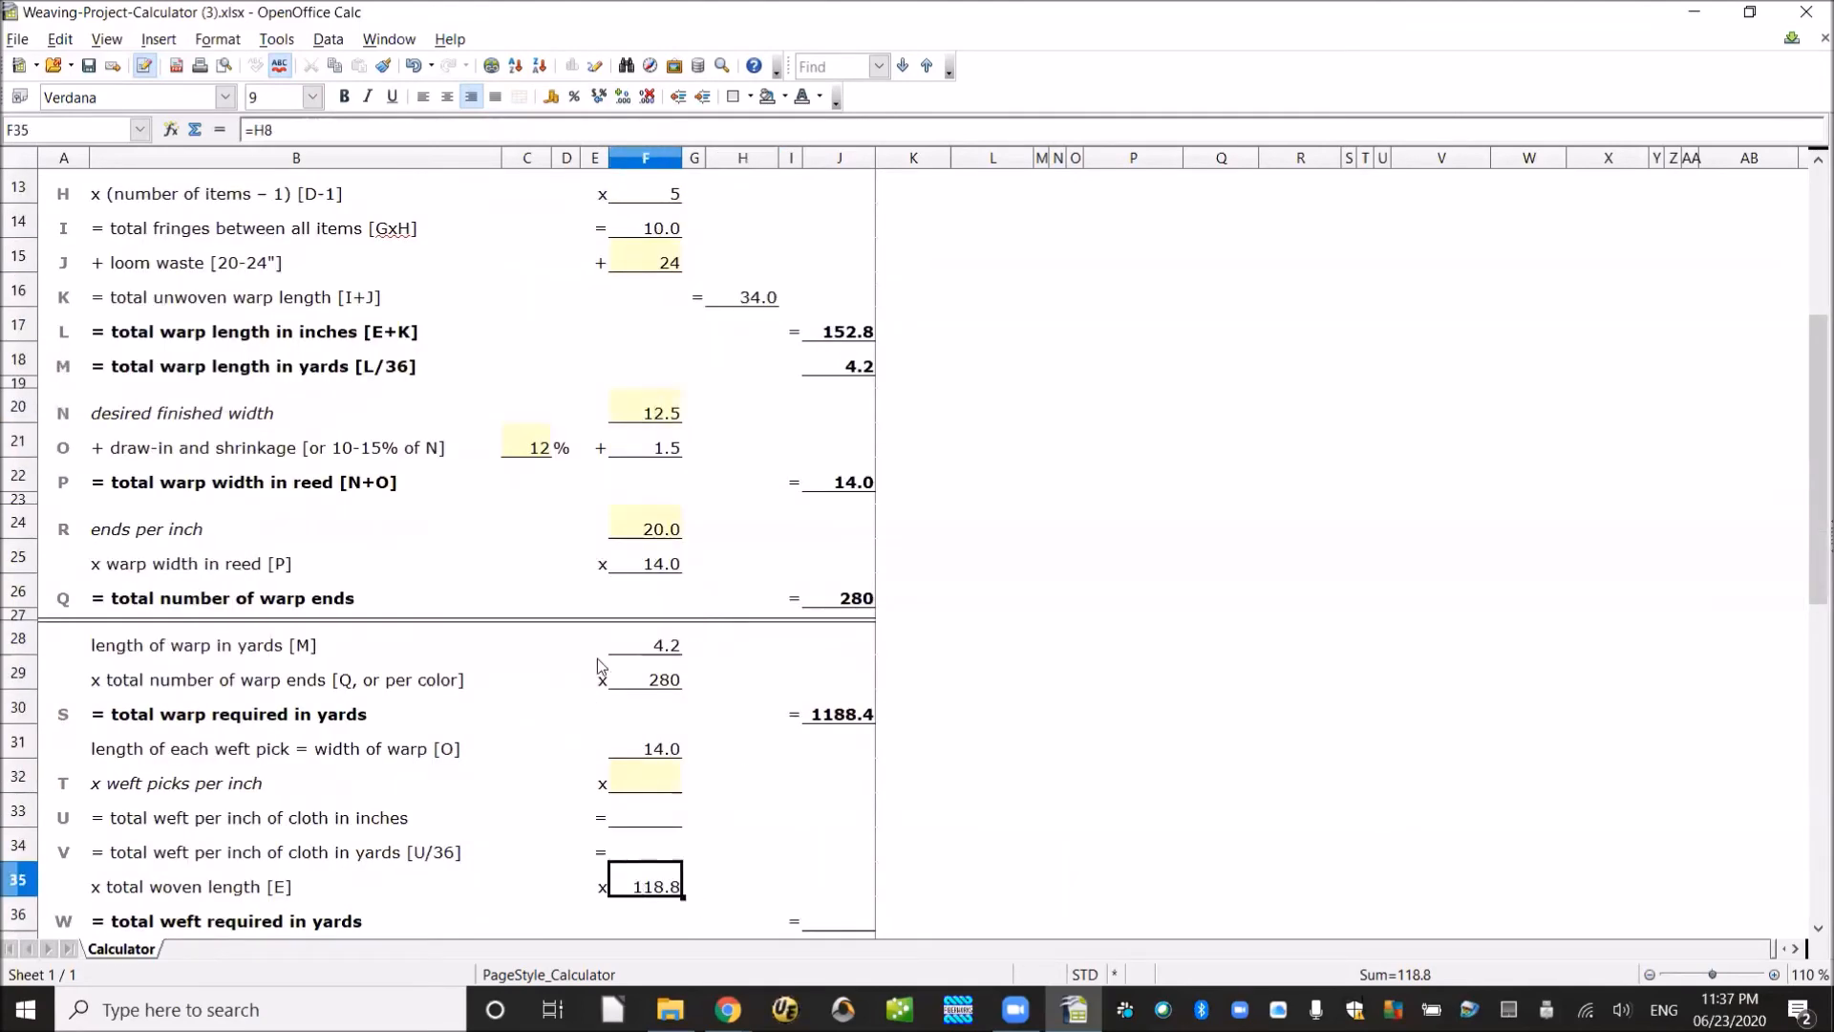
# Examine how the warp length in yards and the number of warp ends give the total warp required in row S
pyautogui.click(648, 652)
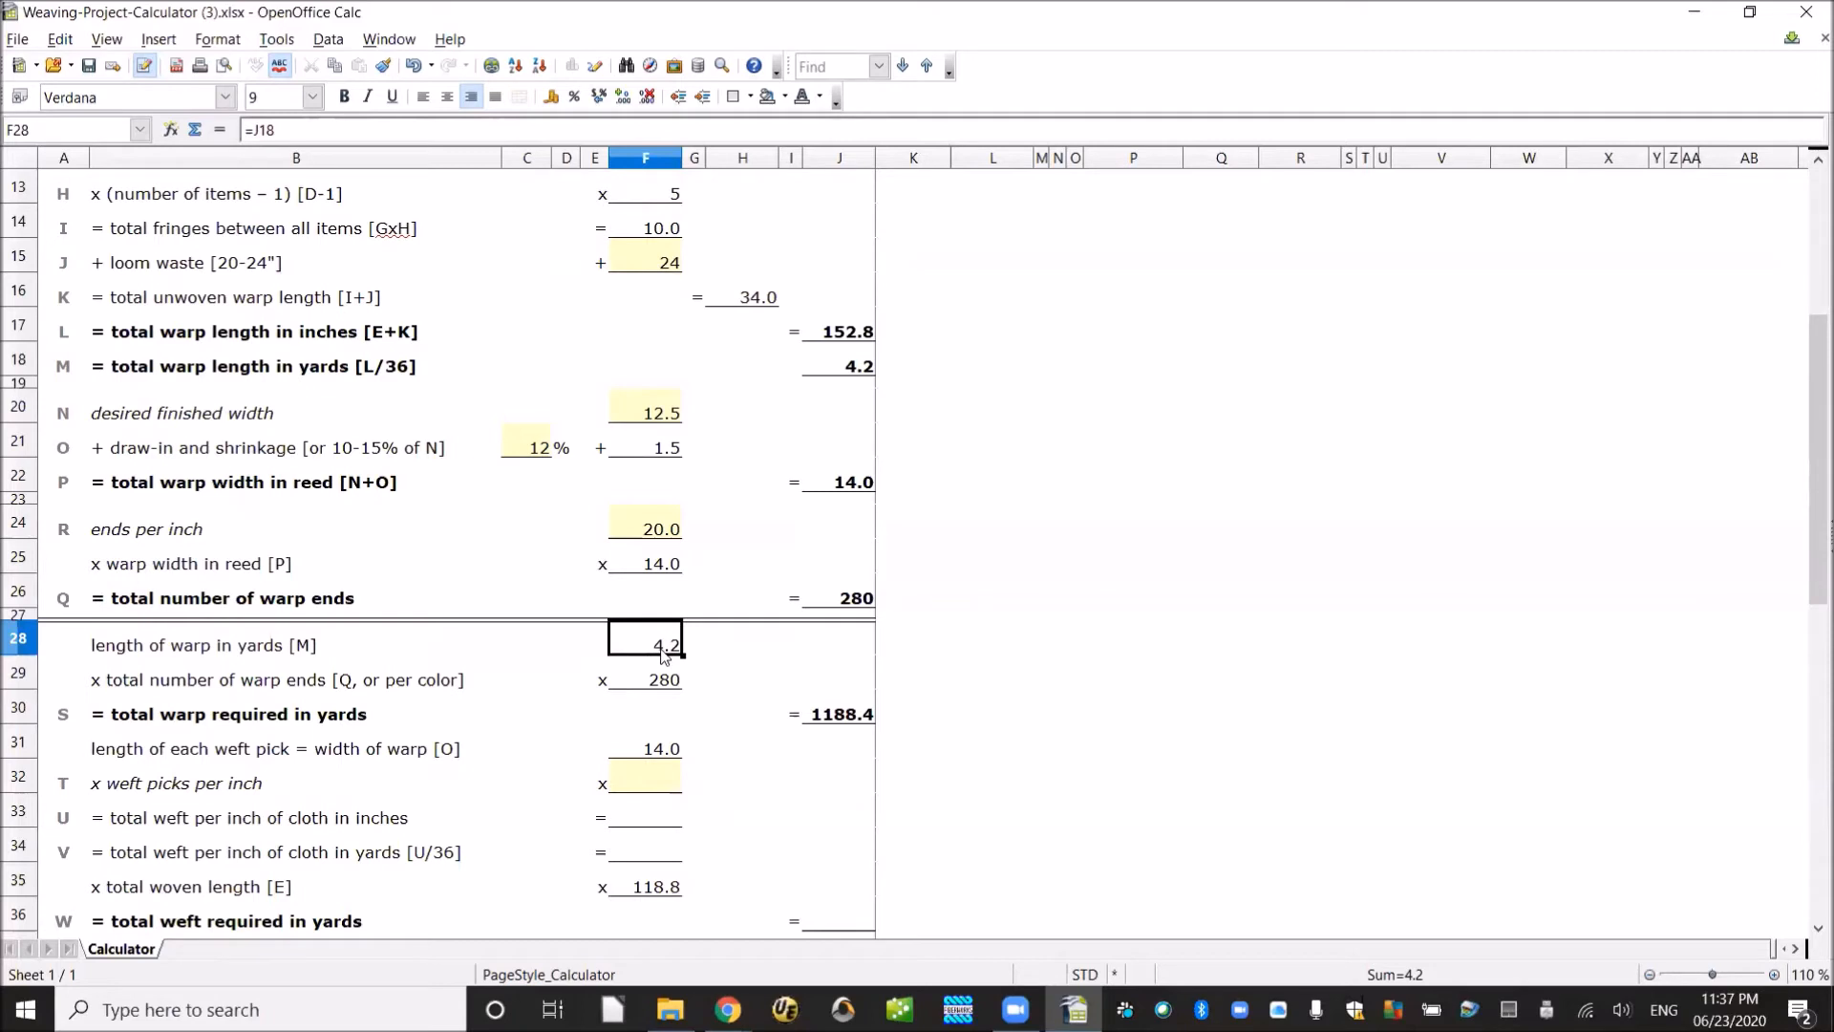
pyautogui.click(666, 682)
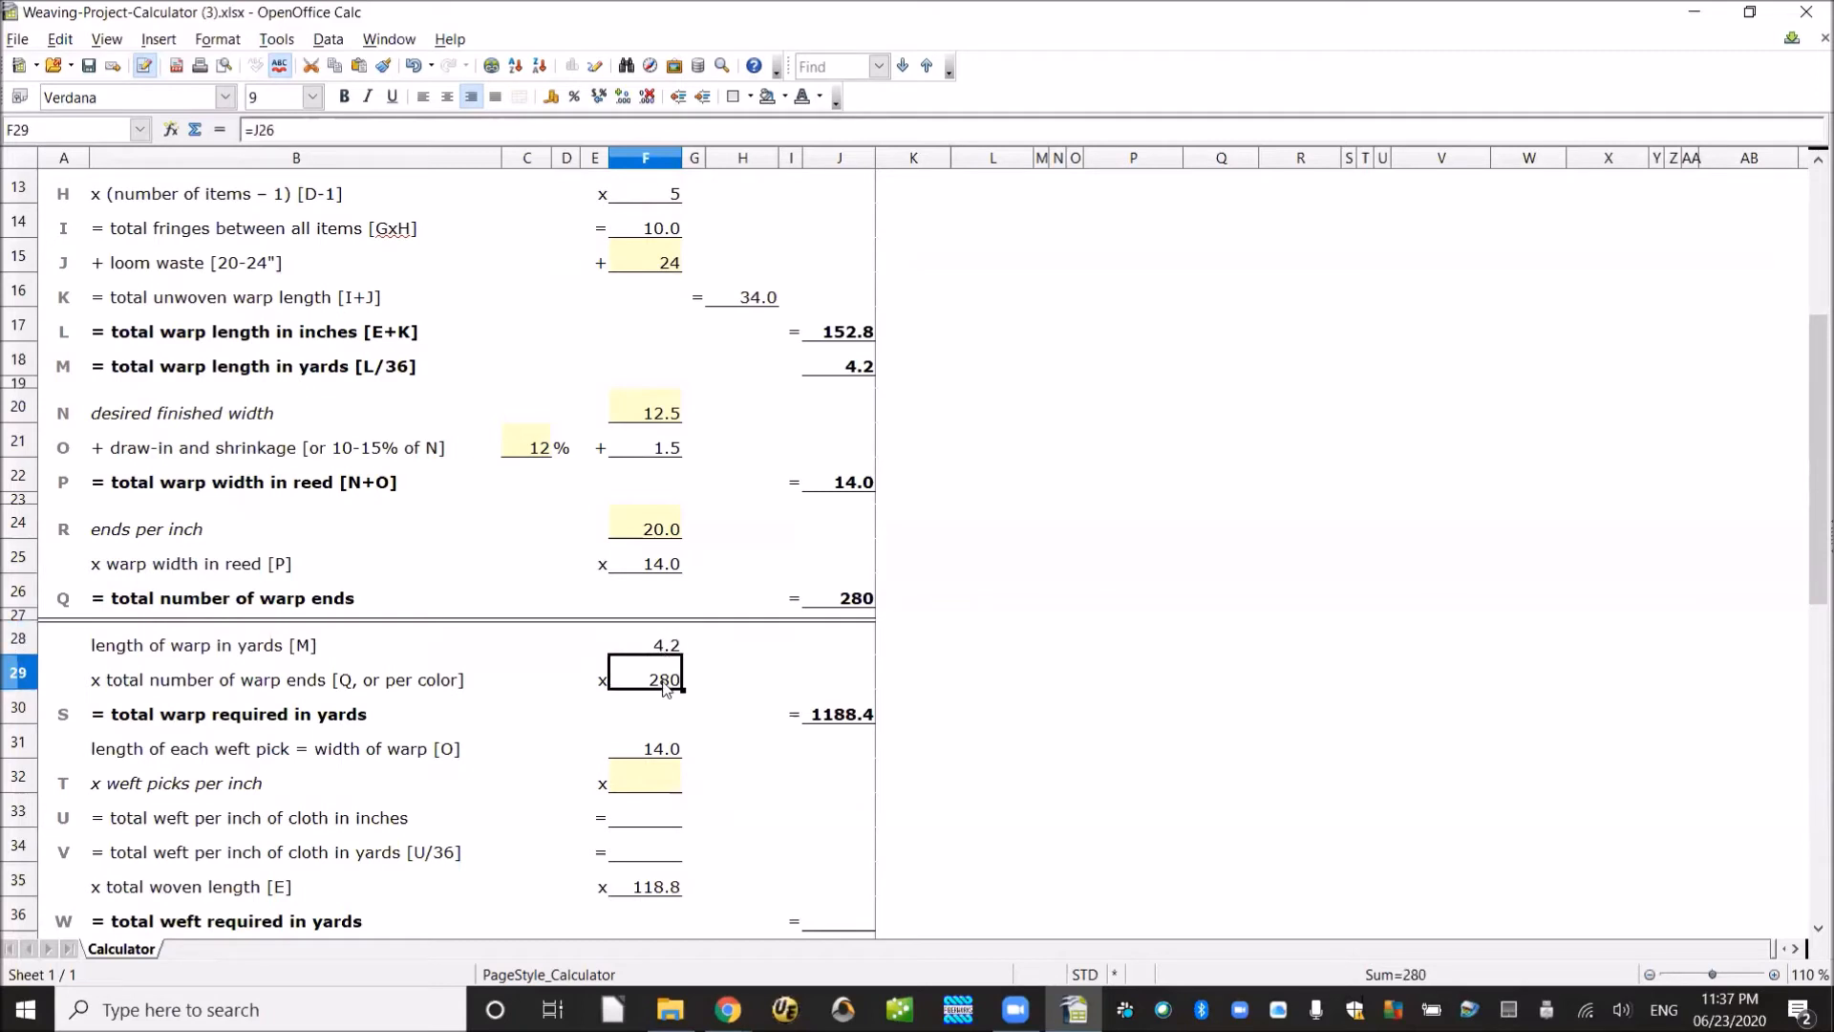
pyautogui.click(837, 715)
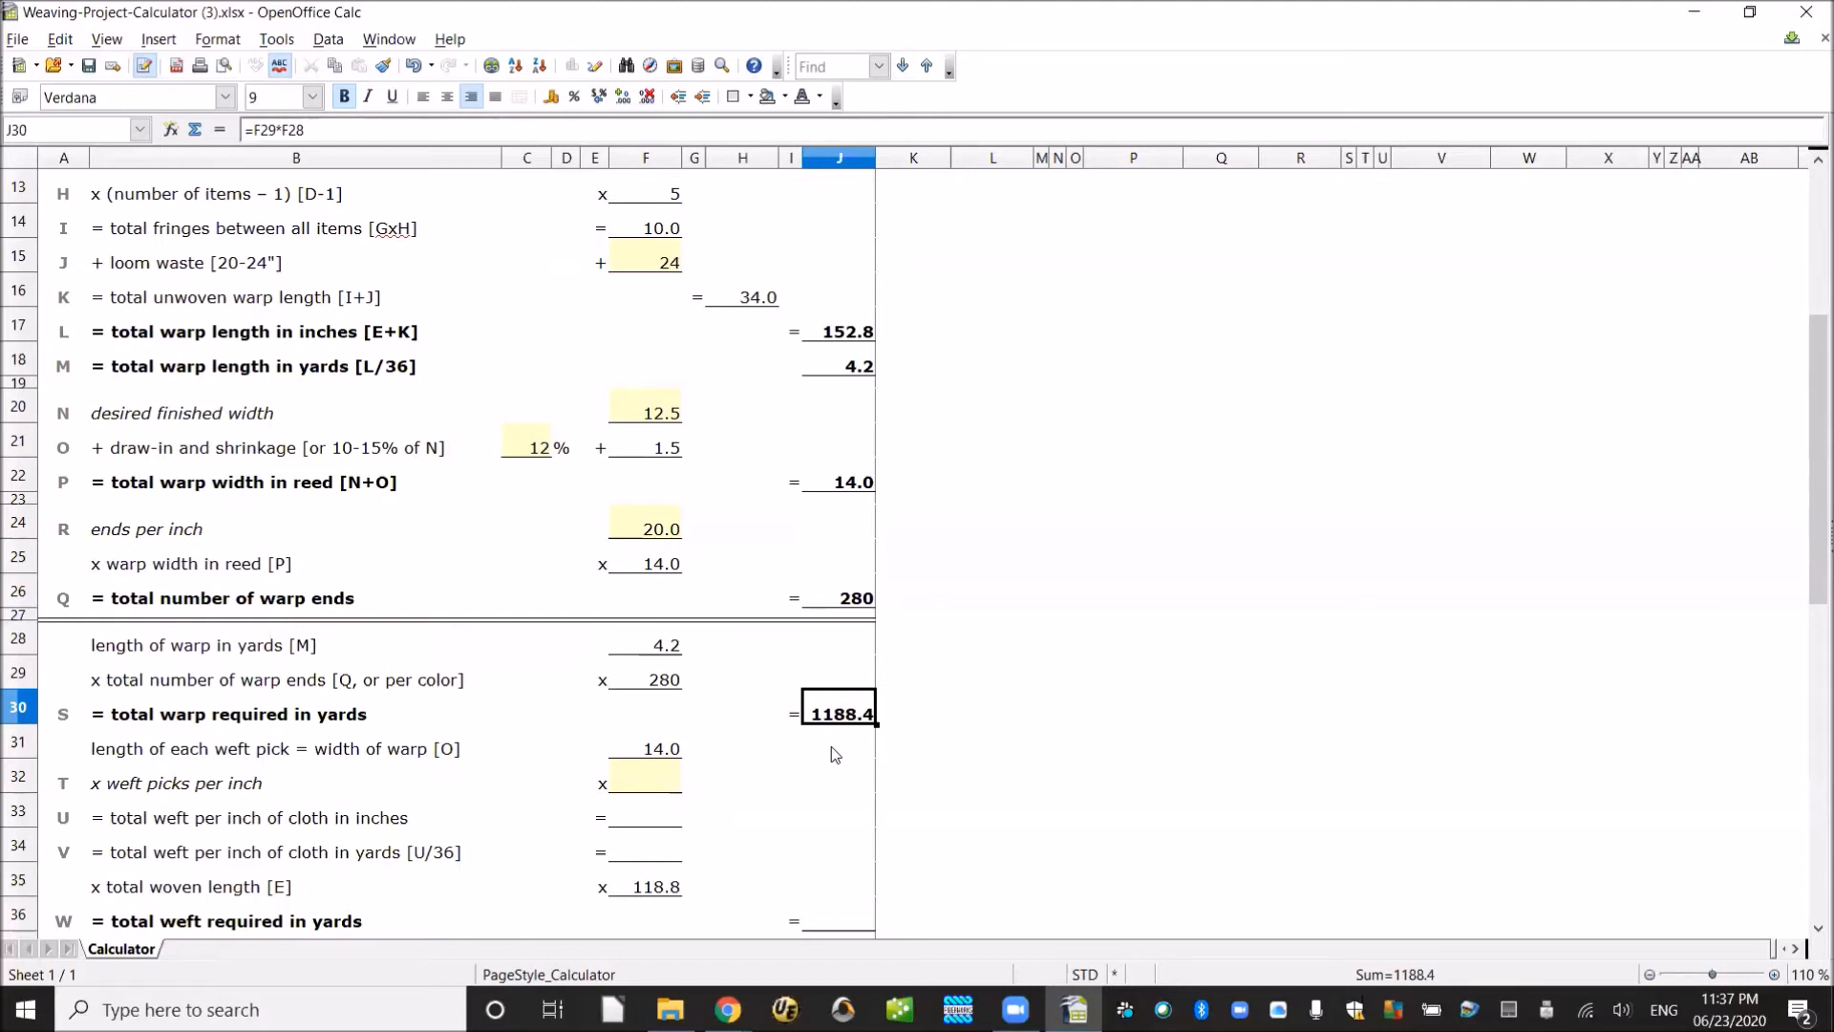
# Try a per-color count of 80 warp ends in the warp yarn calculation and check the required yardage in row S
pyautogui.click(641, 685)
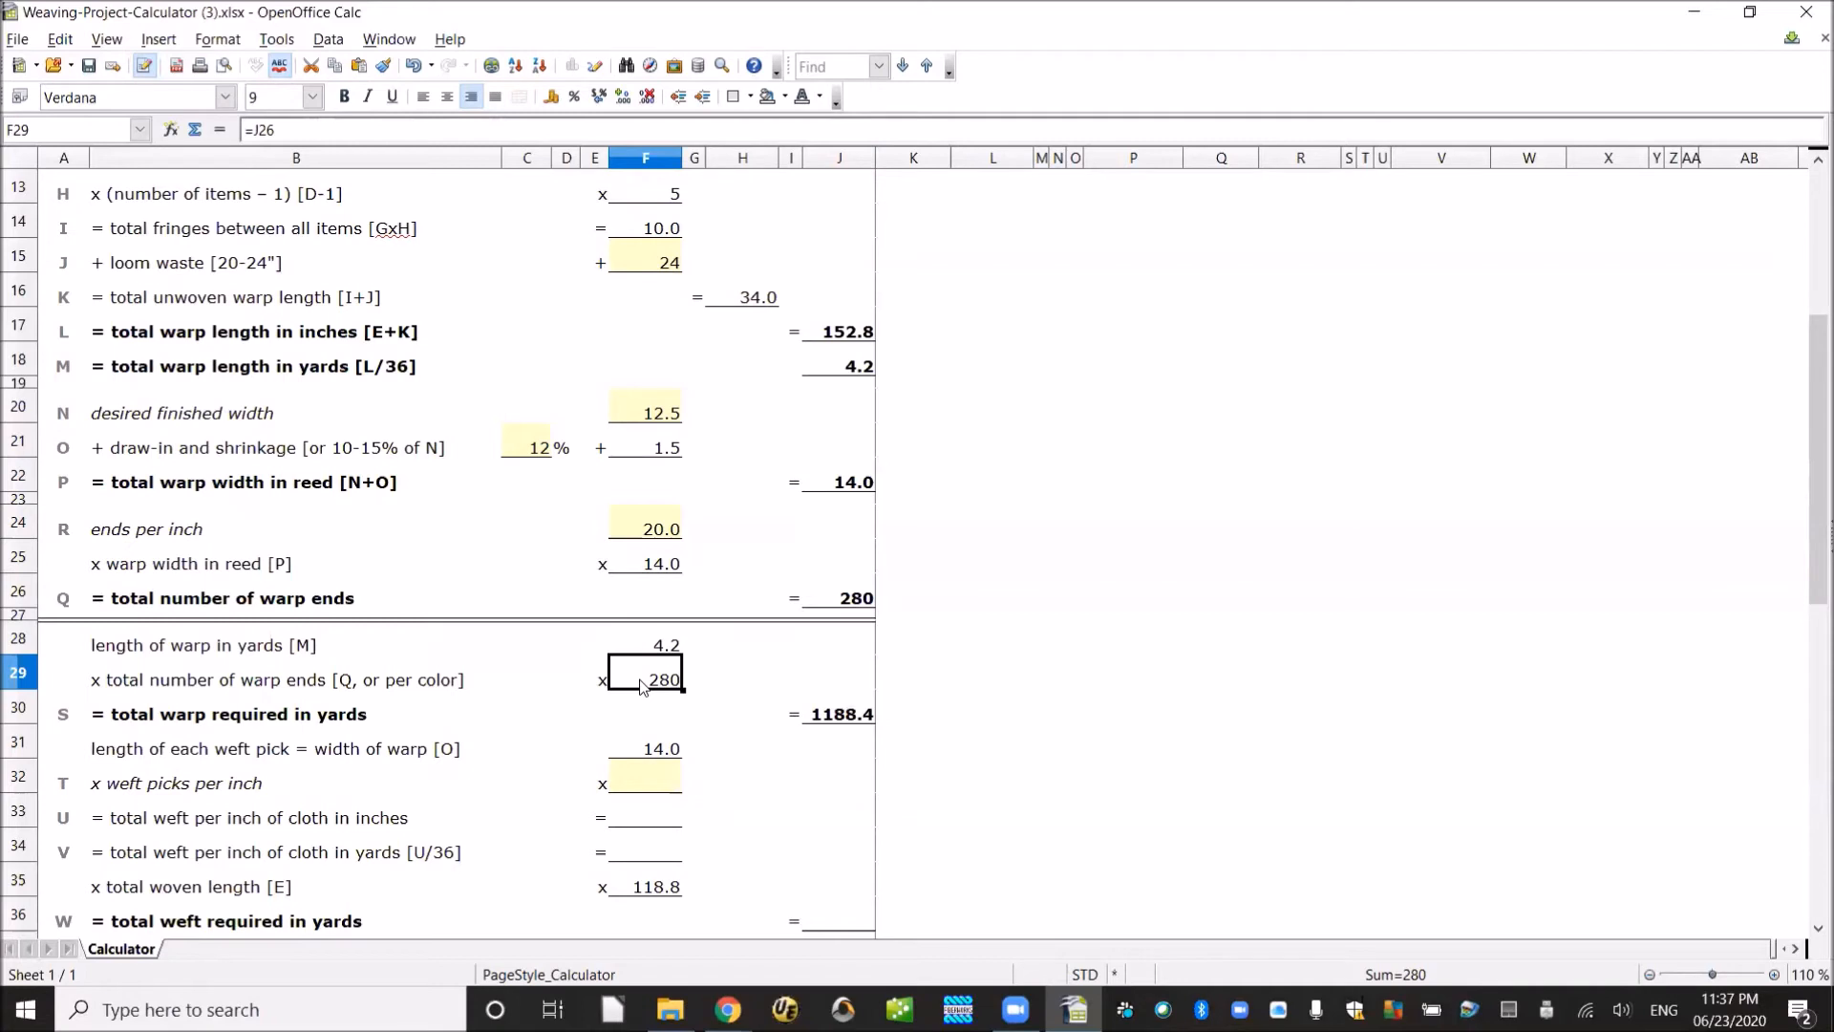
pyautogui.write('80')
pyautogui.press('Return')
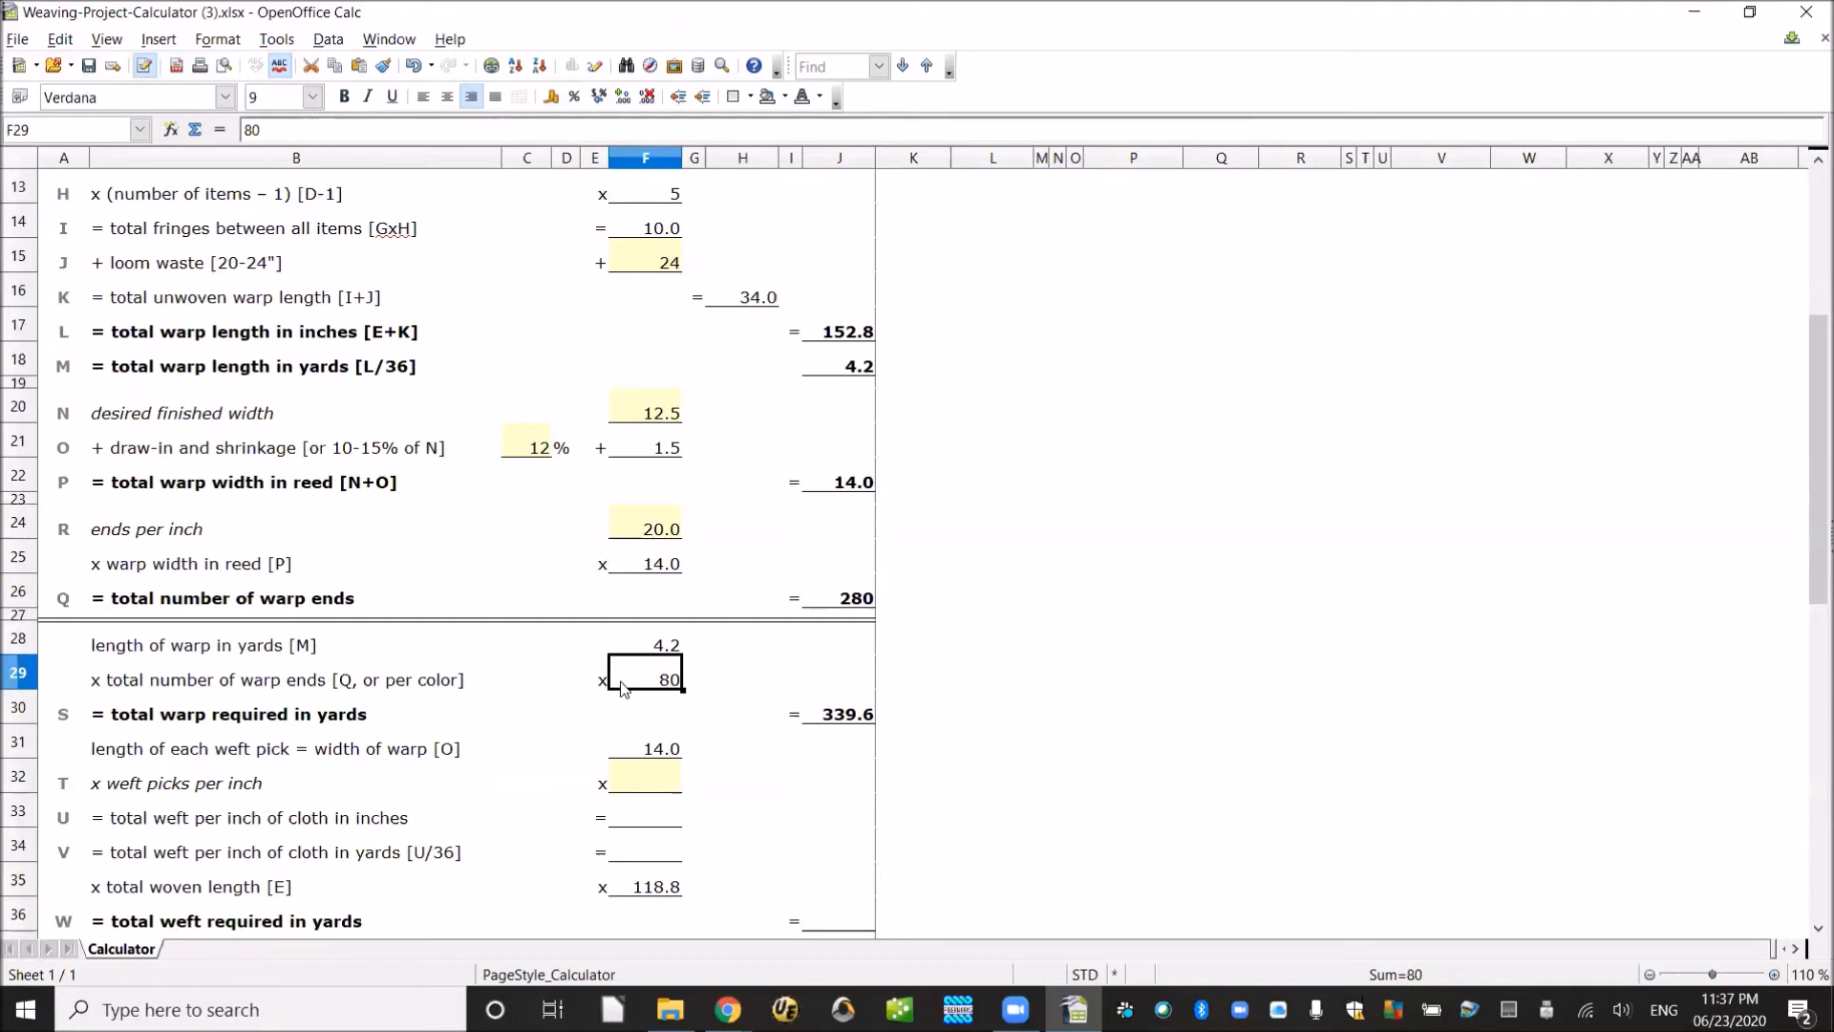
pyautogui.click(826, 719)
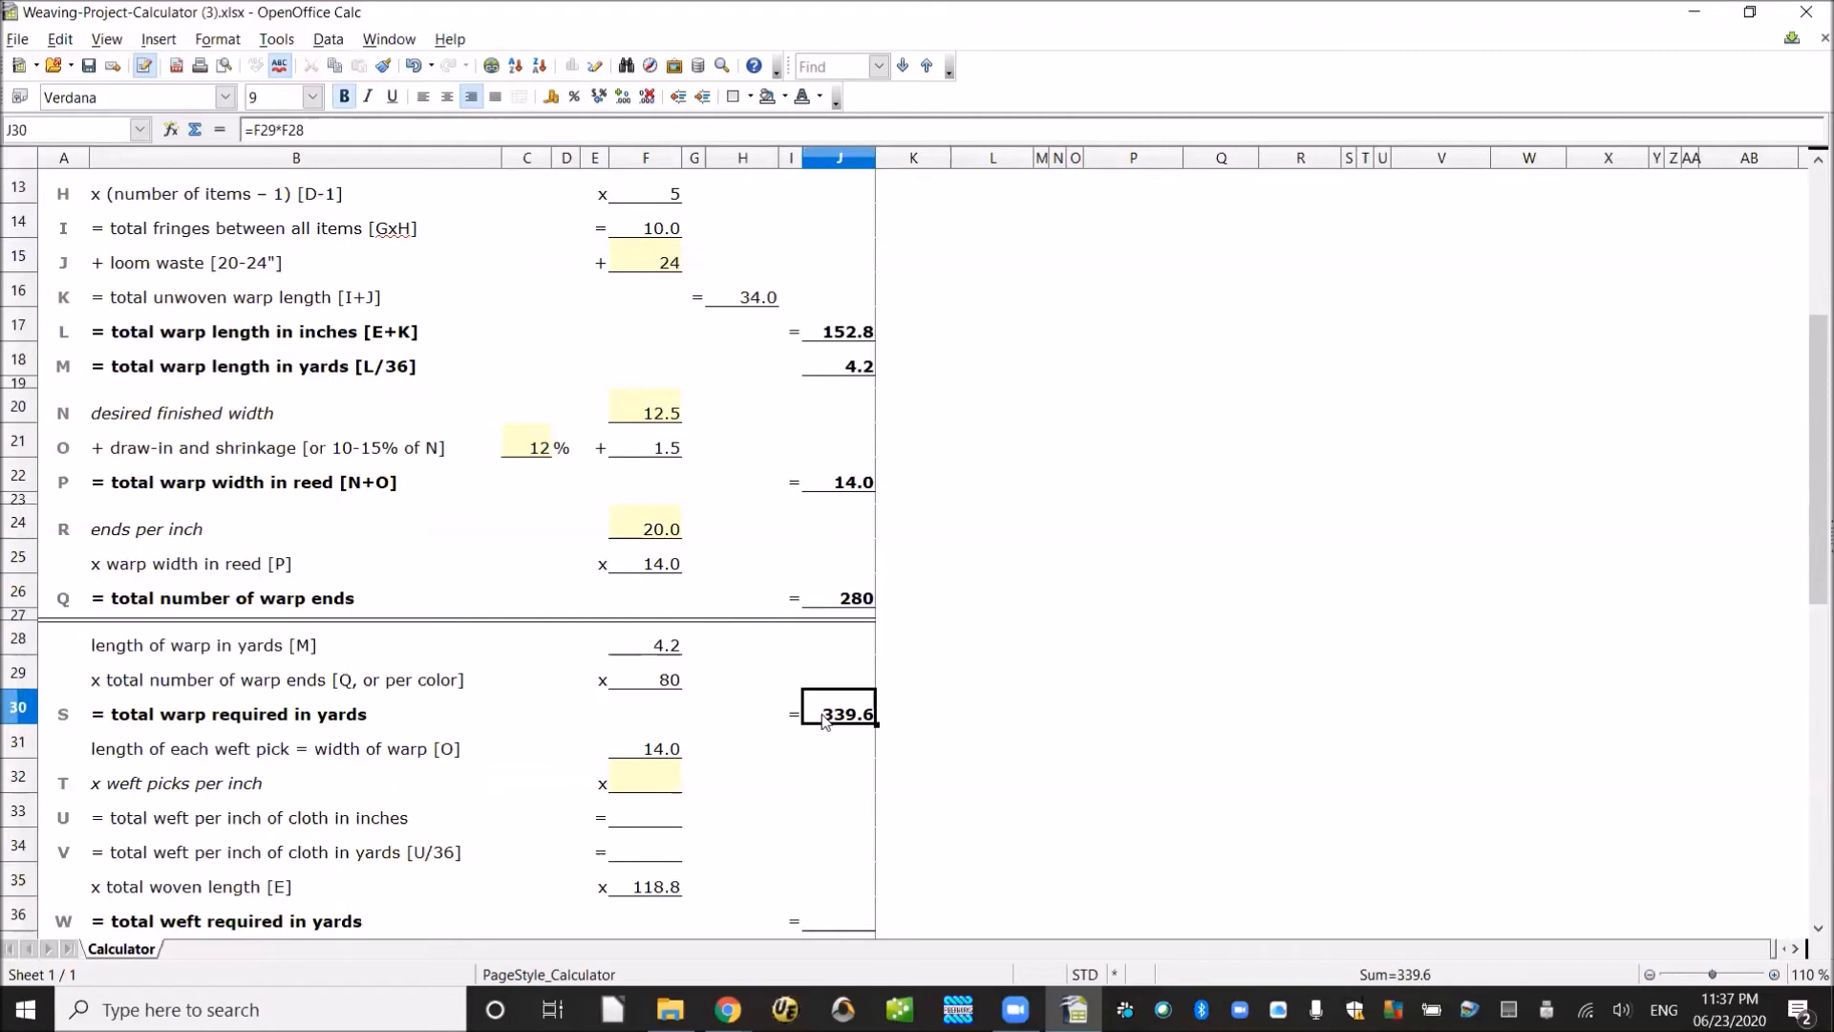
# Try a per-color count of 200 warp ends in the warp yarn calculation
pyautogui.click(654, 684)
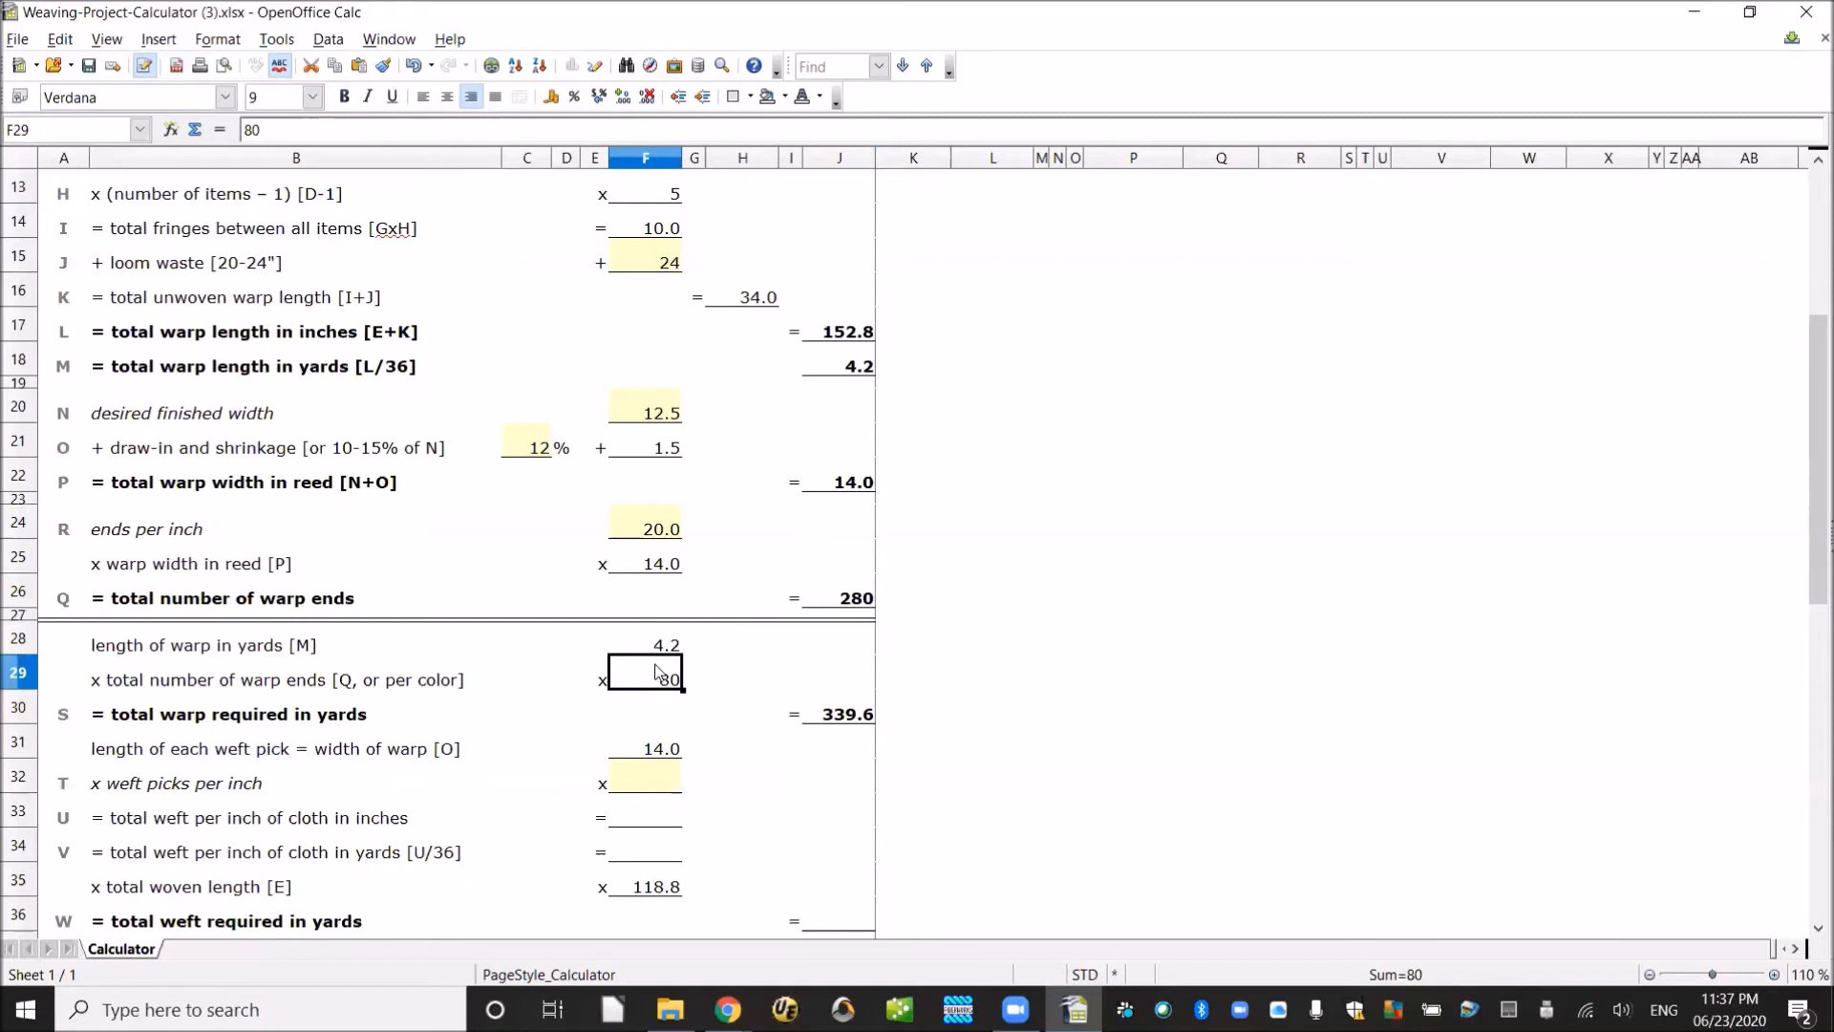
pyautogui.write('200')
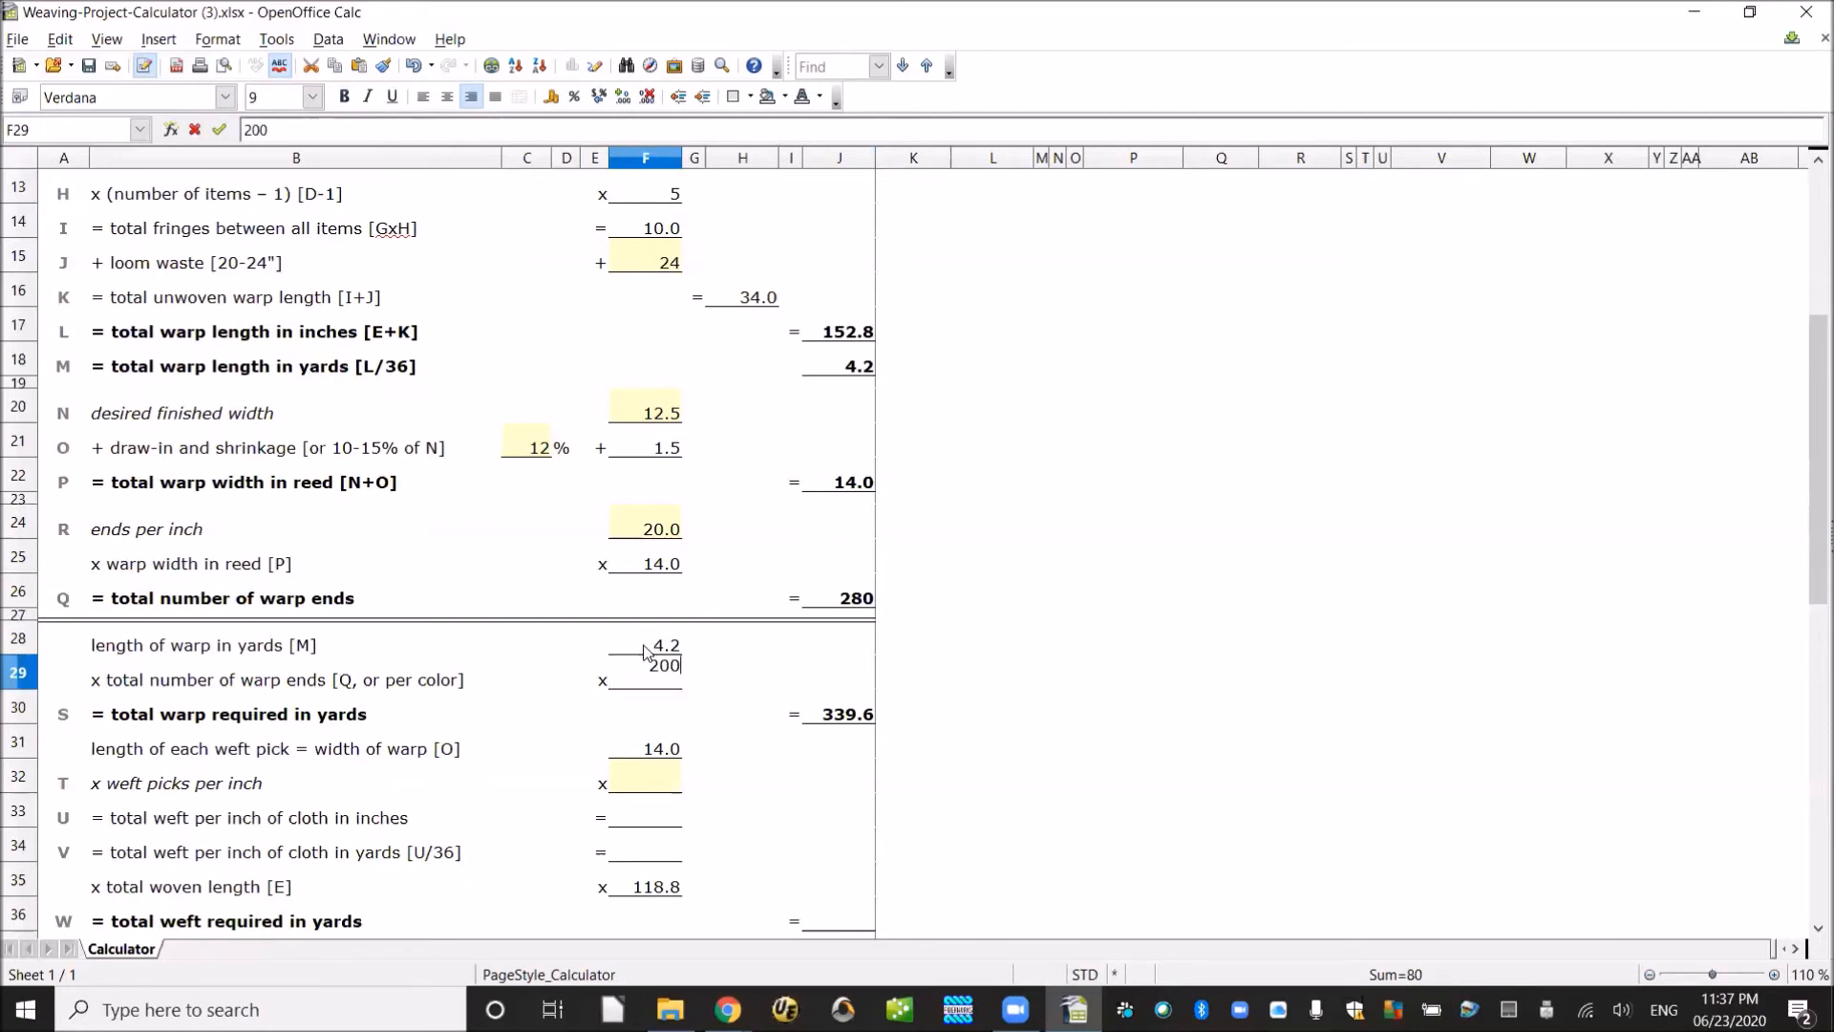
pyautogui.press('Return')
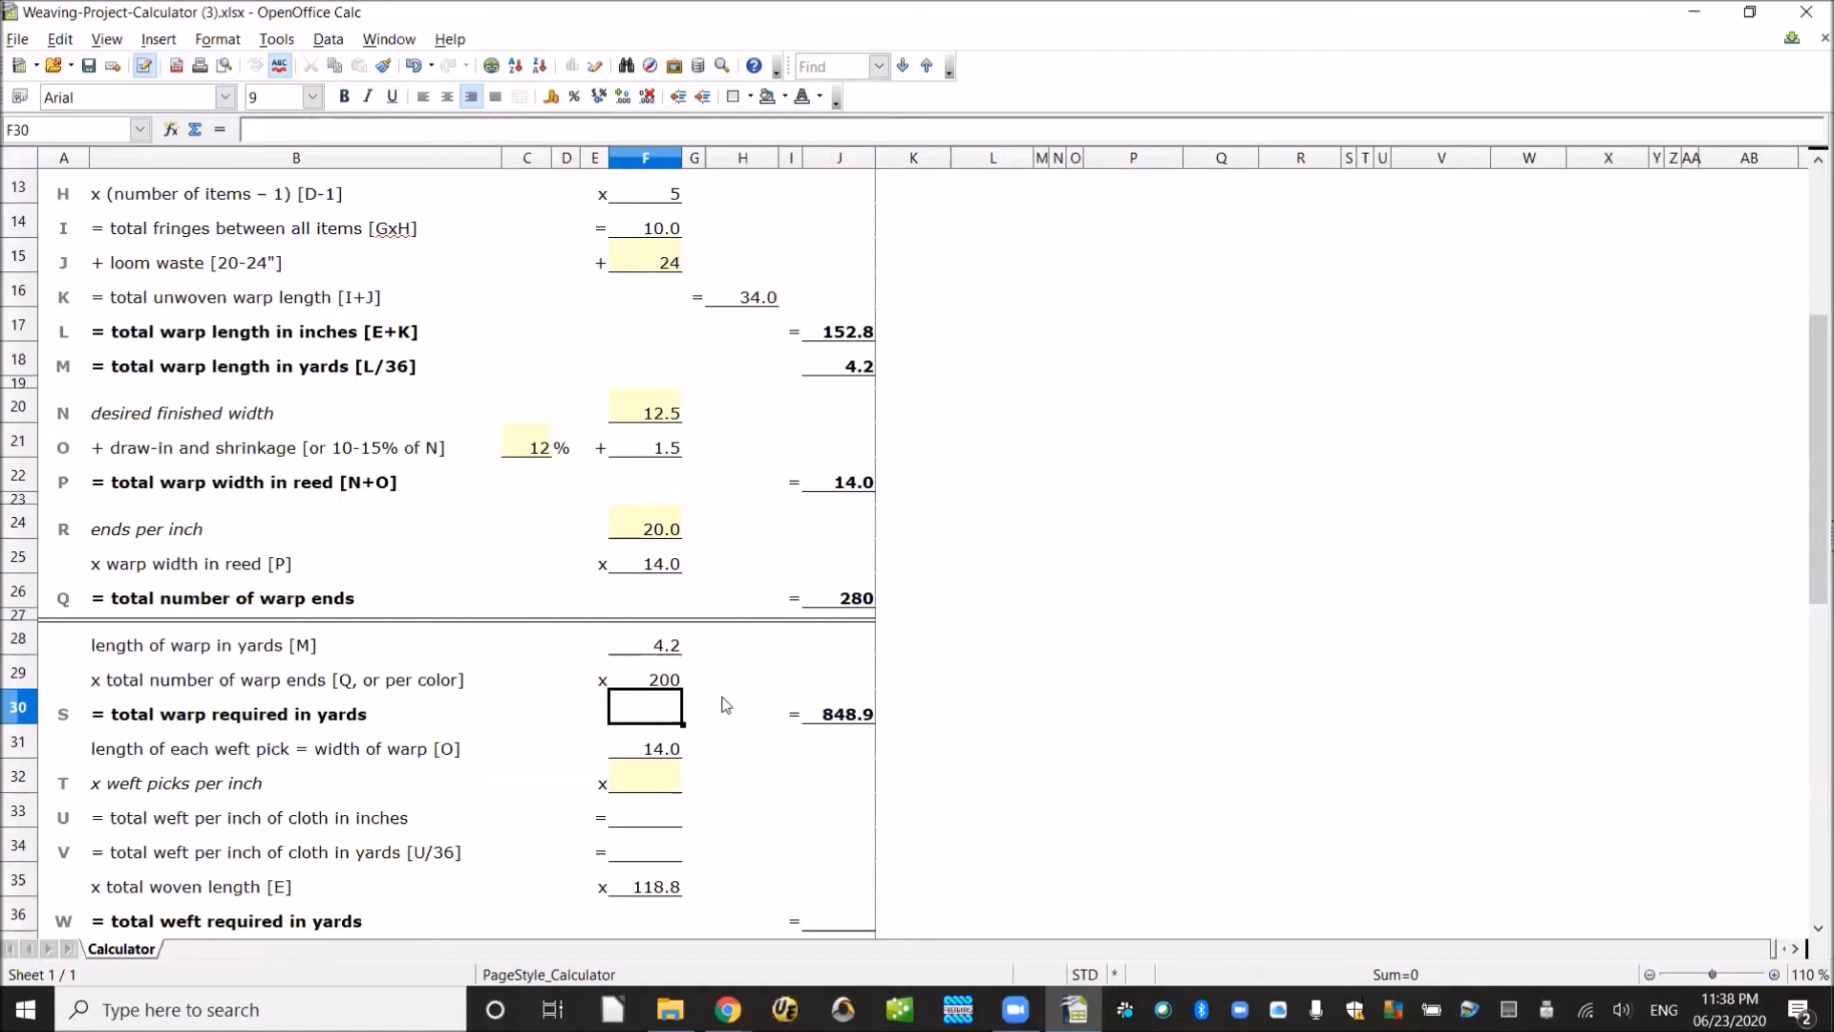
# Set the number of warp ends in the warp yarn calculation to 280, matching the total in row Q
pyautogui.click(612, 692)
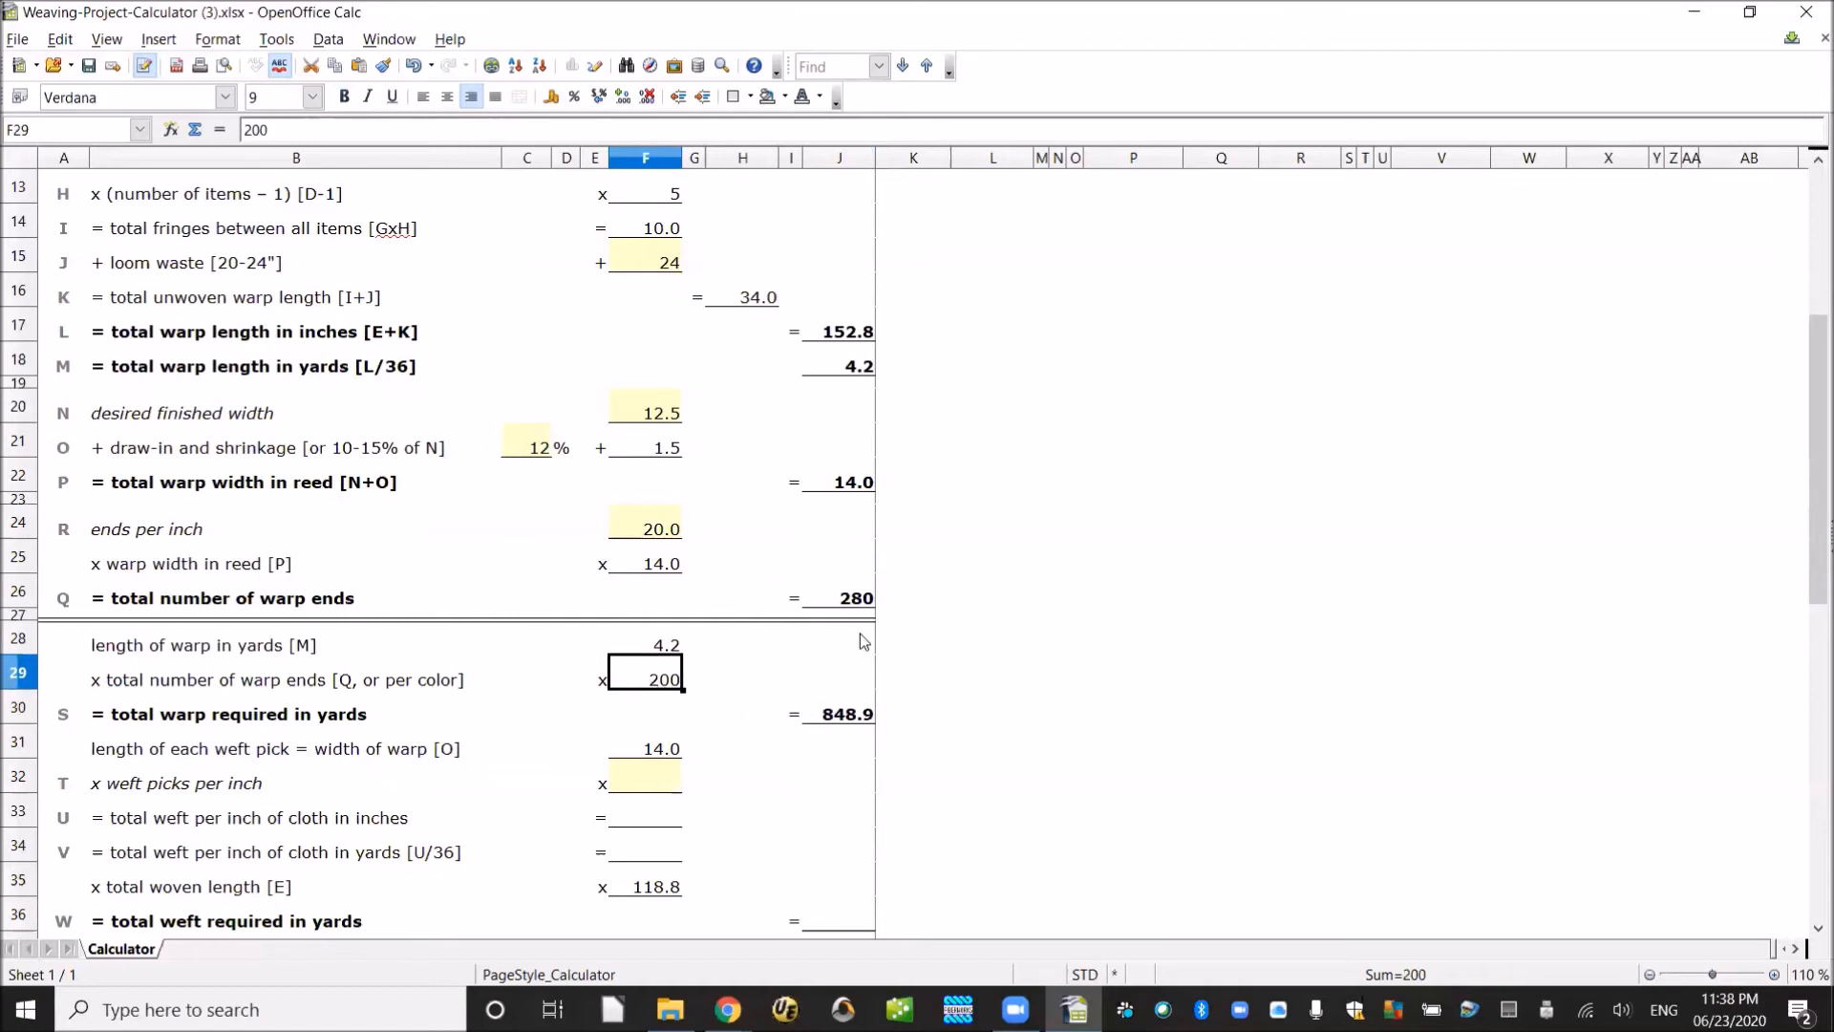
pyautogui.click(853, 600)
pyautogui.click(649, 687)
pyautogui.write('280')
pyautogui.press('Return')
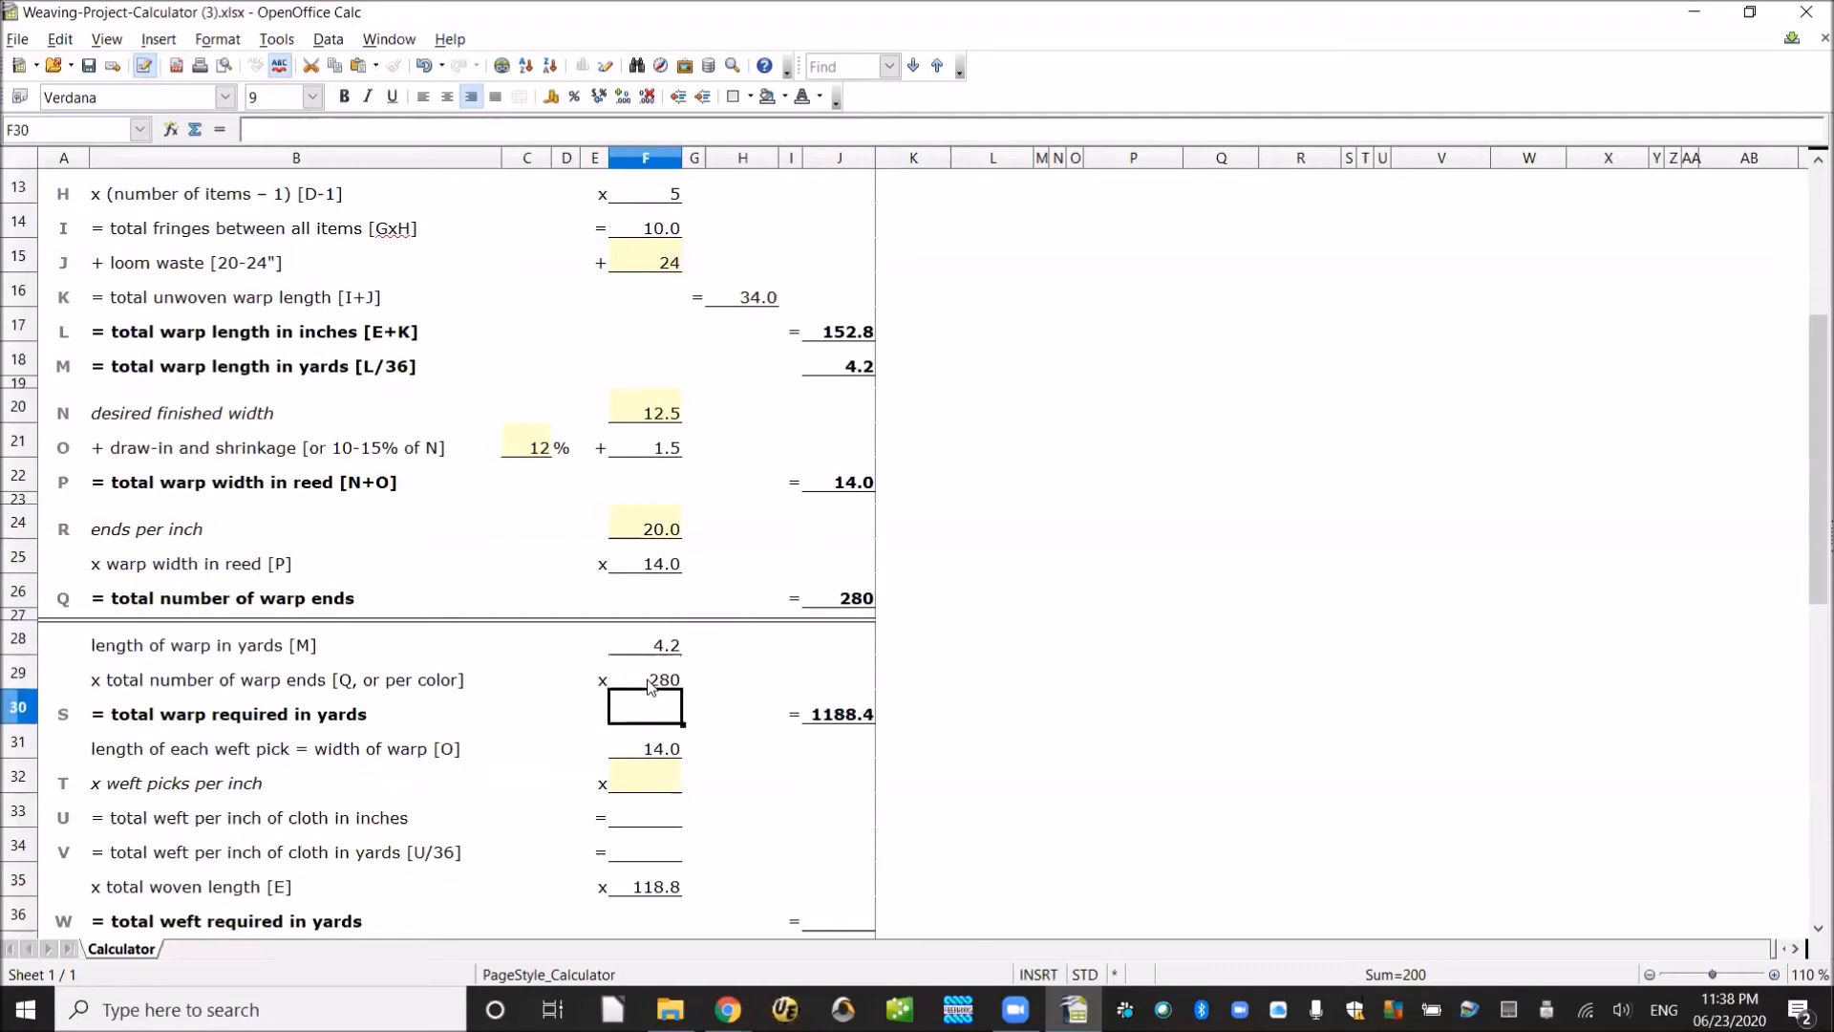
# Check the length of each weft pick and set the weft picks per inch in row T to 10
pyautogui.click(640, 786)
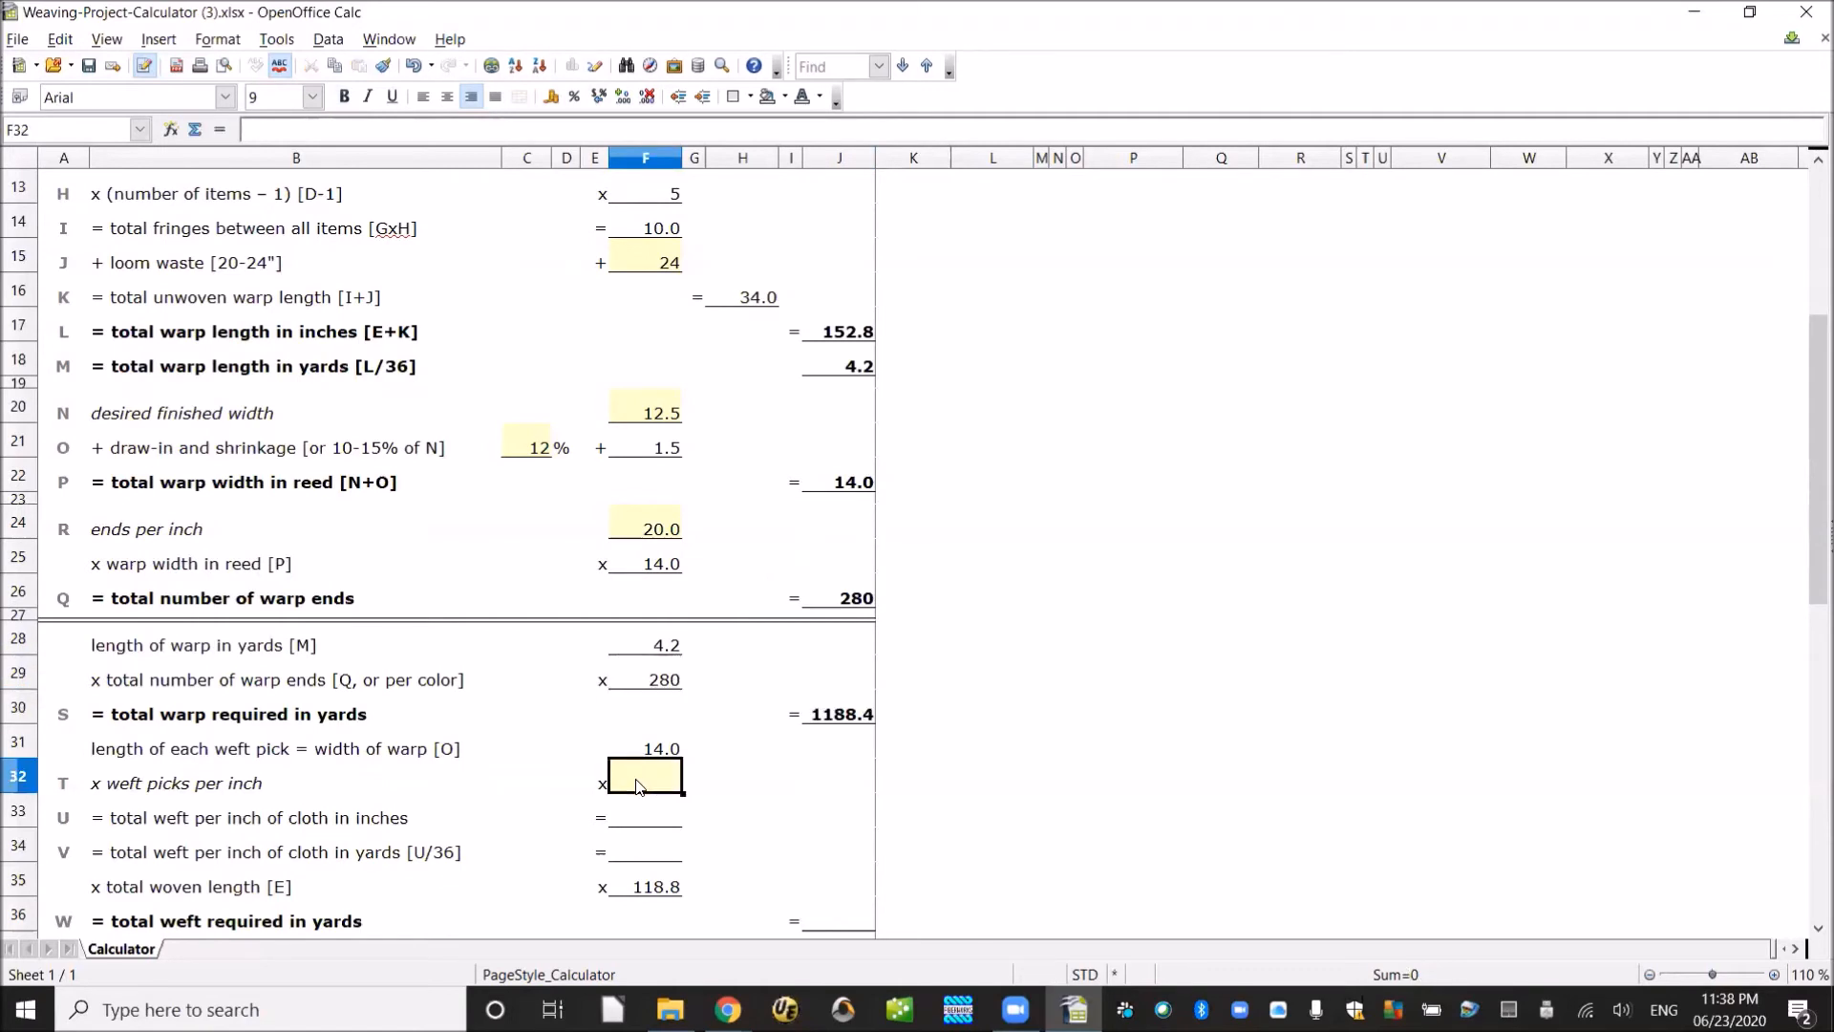
pyautogui.scroll(-1, 673, 611)
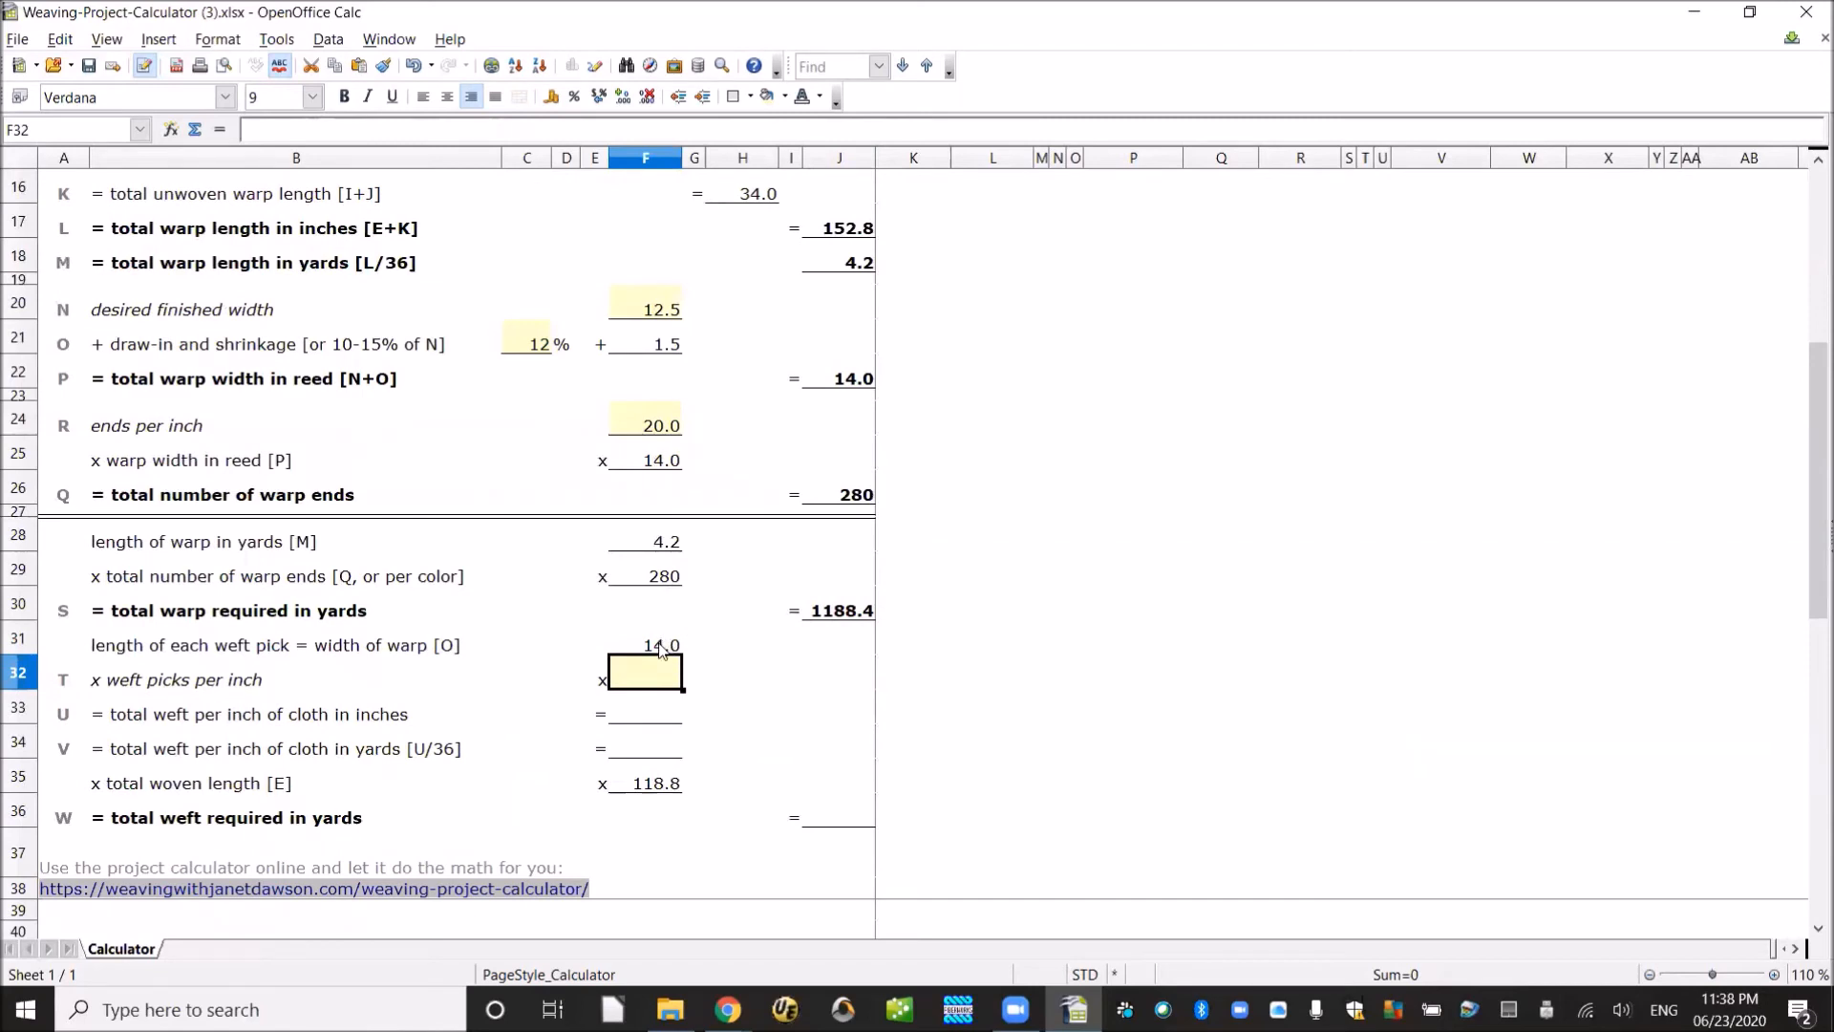
pyautogui.click(661, 649)
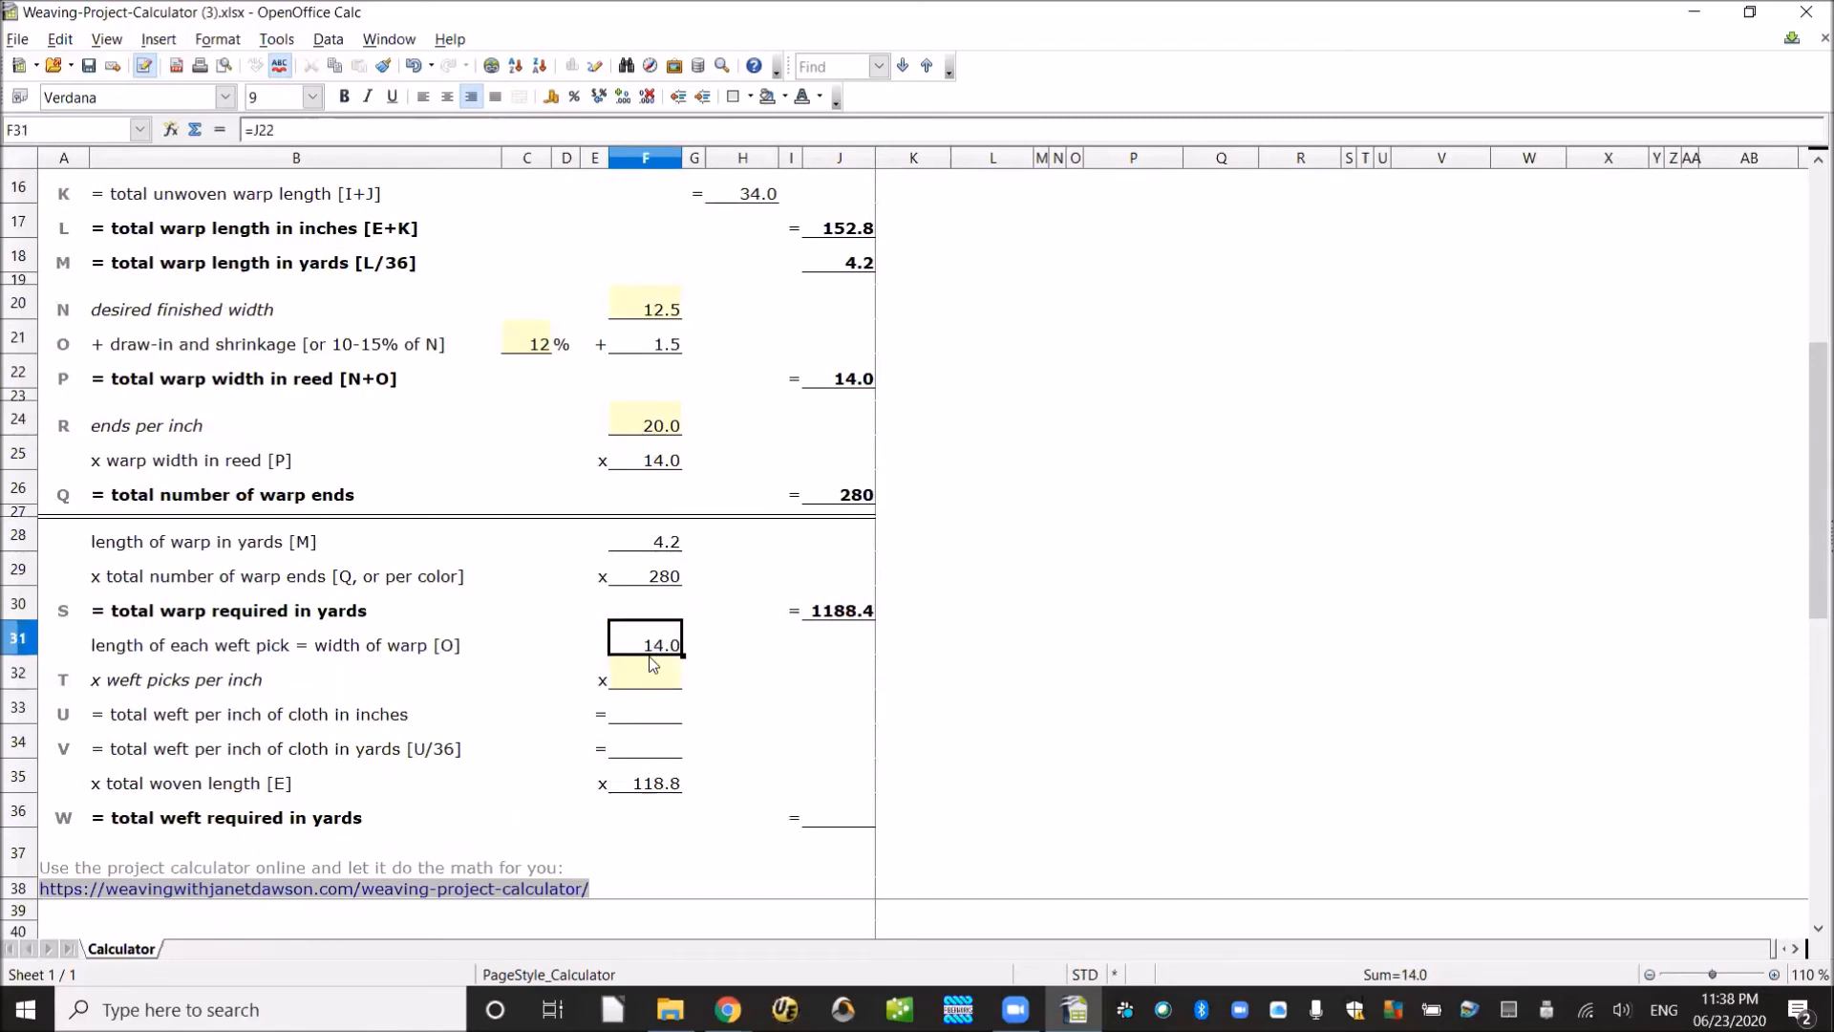
pyautogui.click(652, 682)
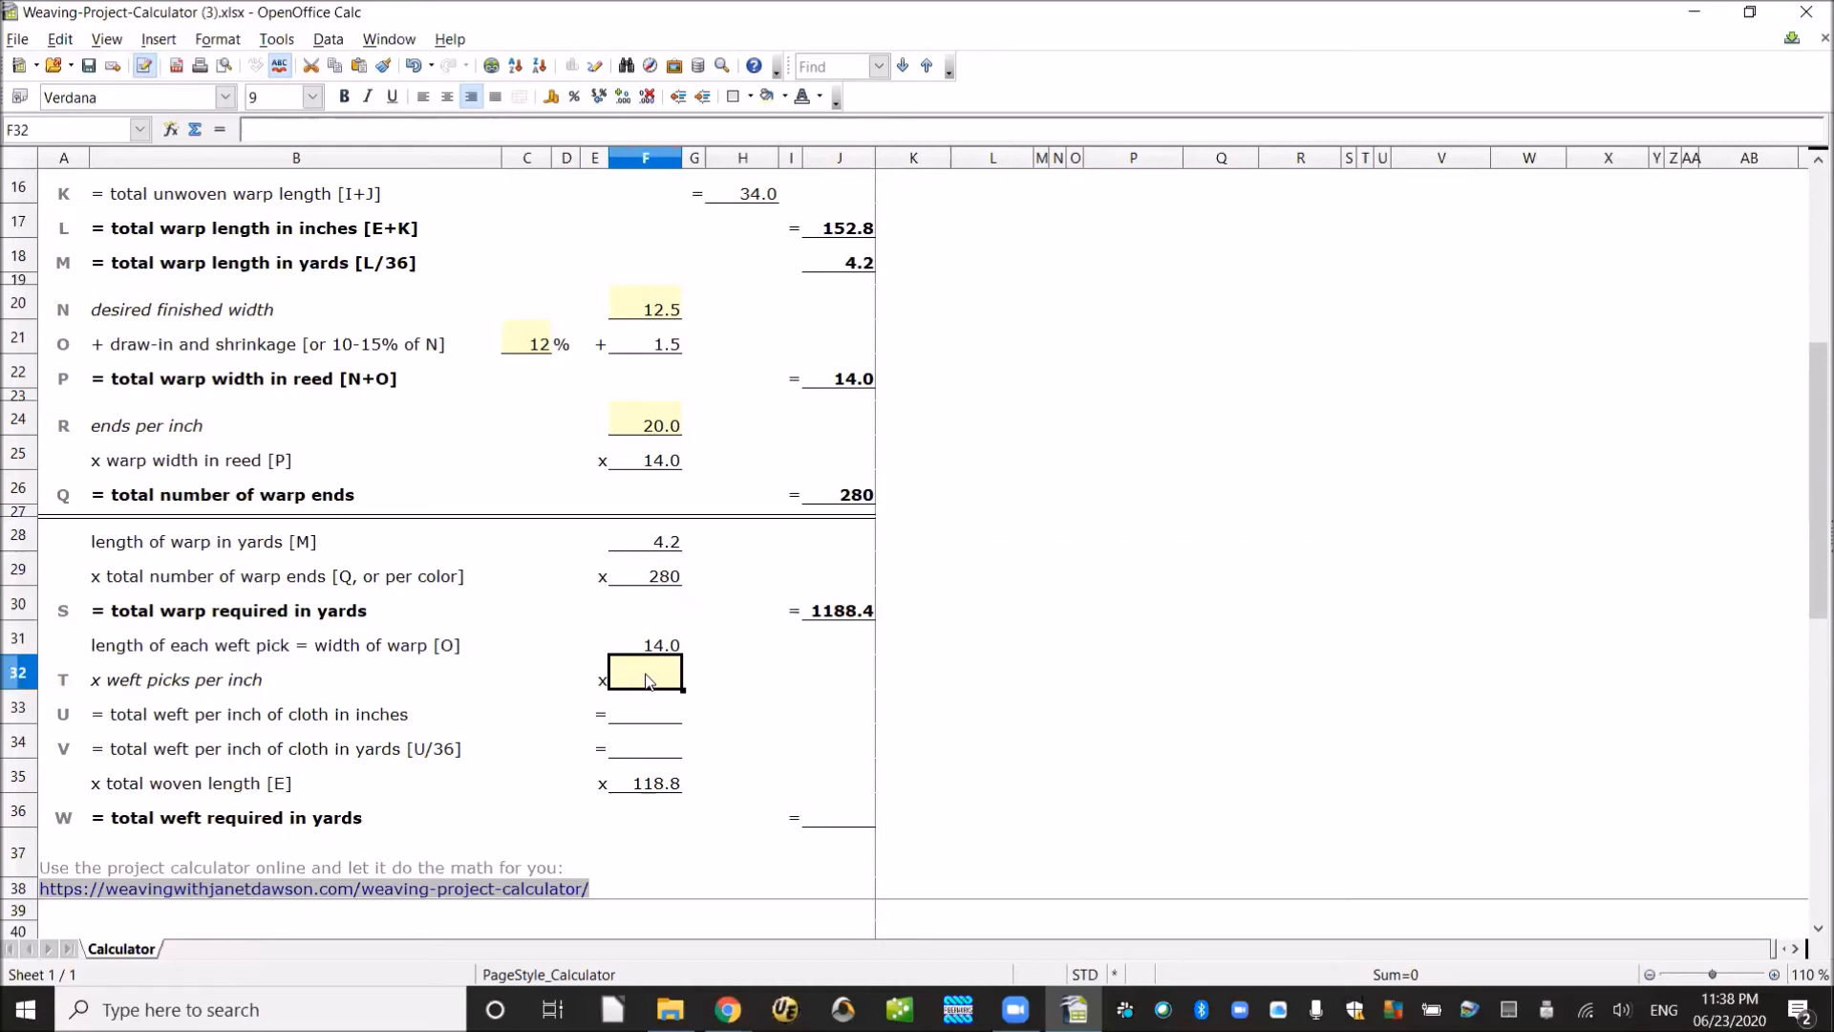
pyautogui.write('10')
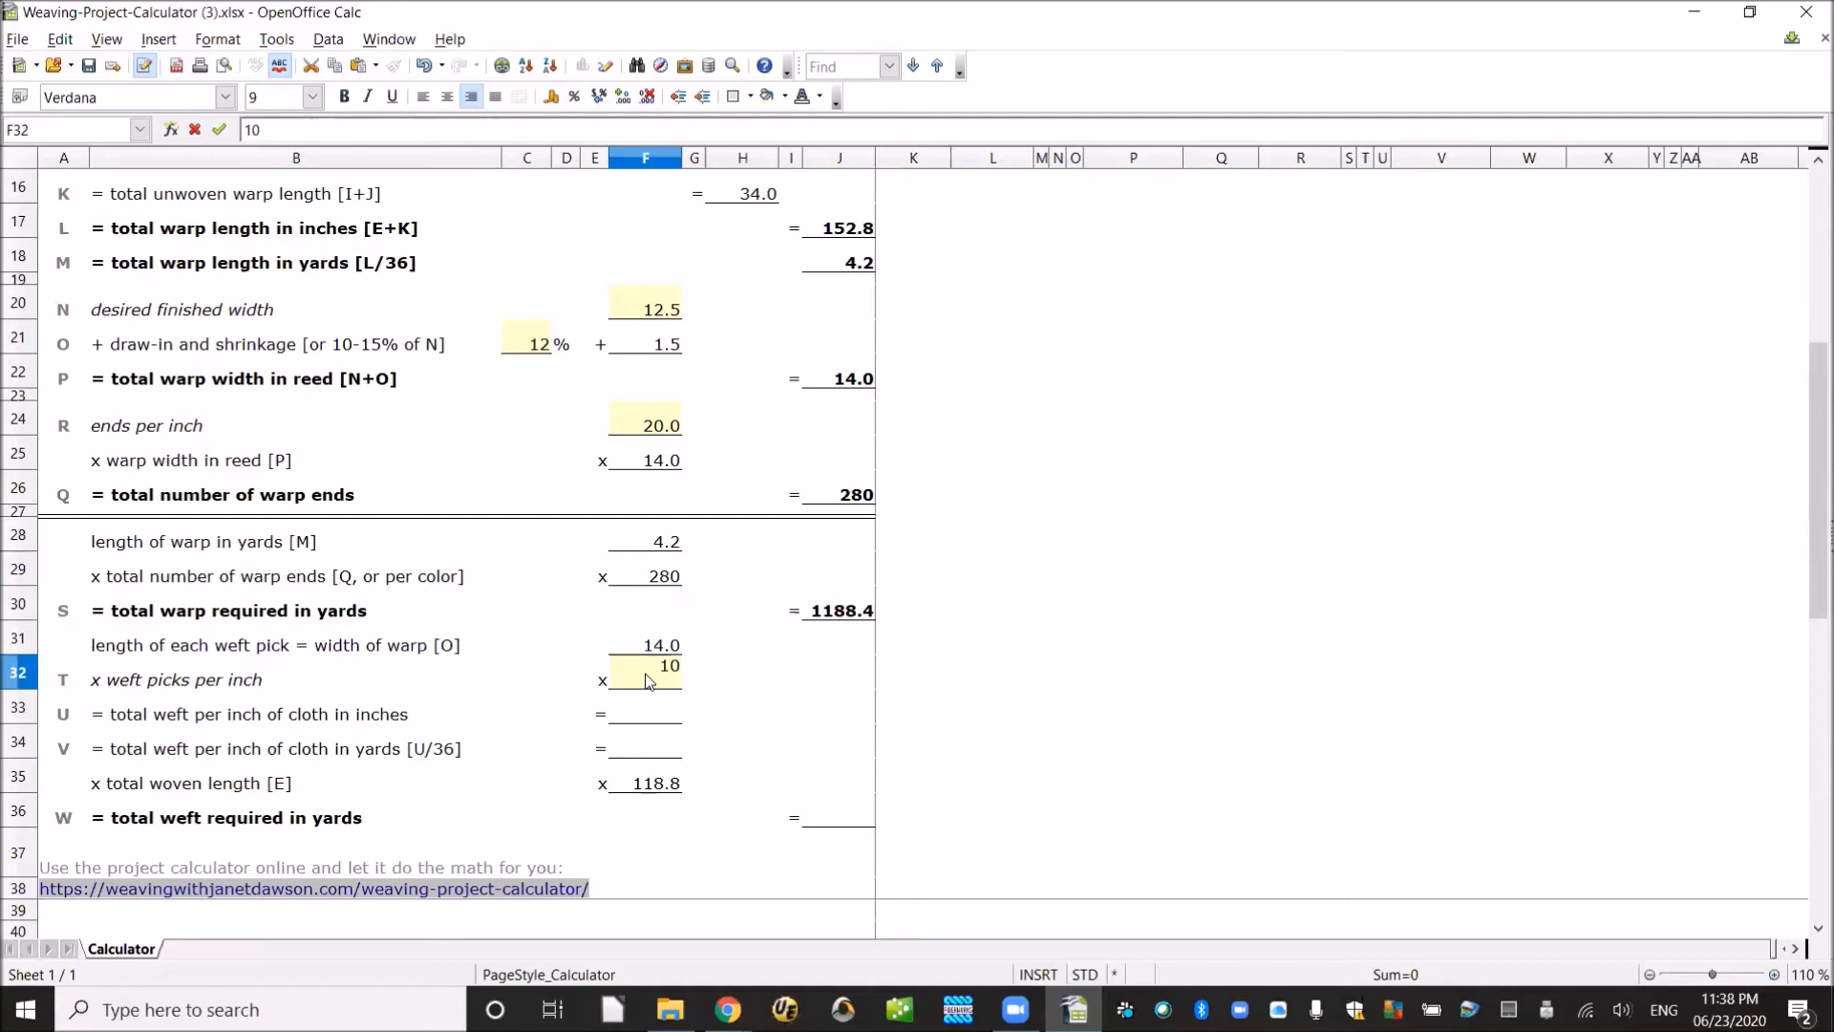
pyautogui.press('Return')
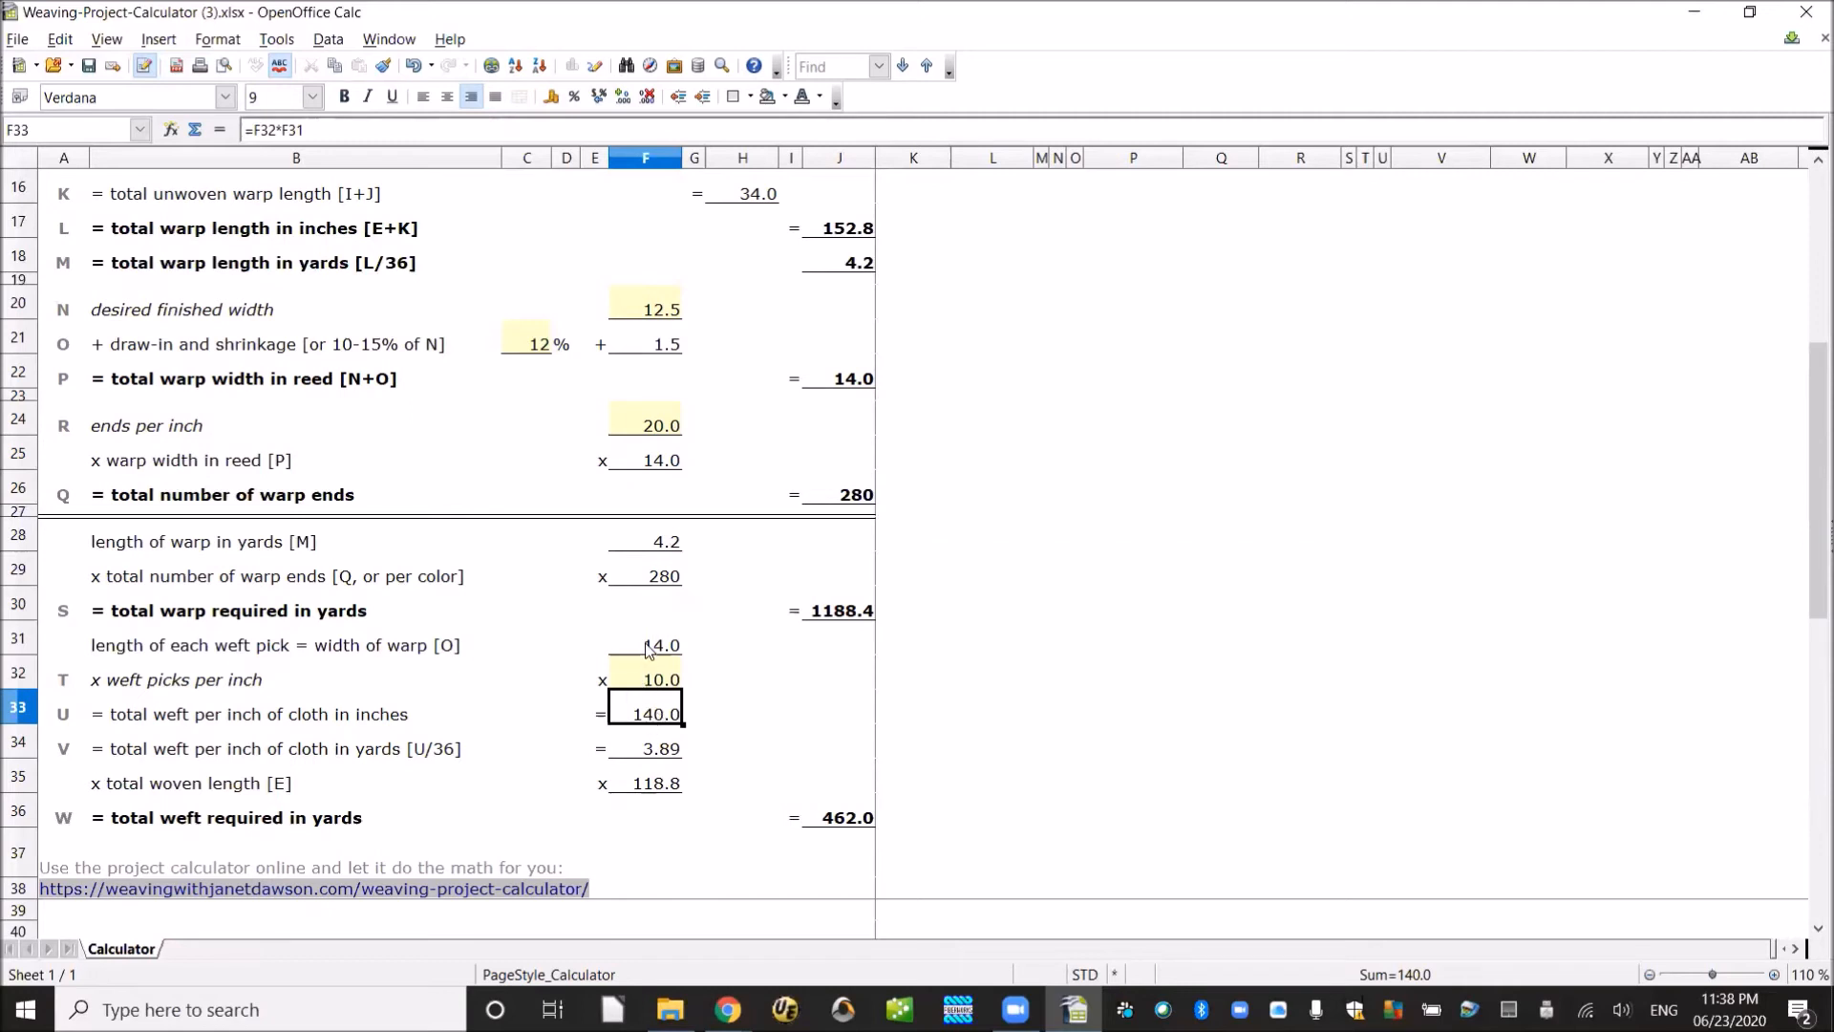
# Review how the weft pick length and picks per inch feed the weft per inch of cloth in inches and yards
pyautogui.click(649, 648)
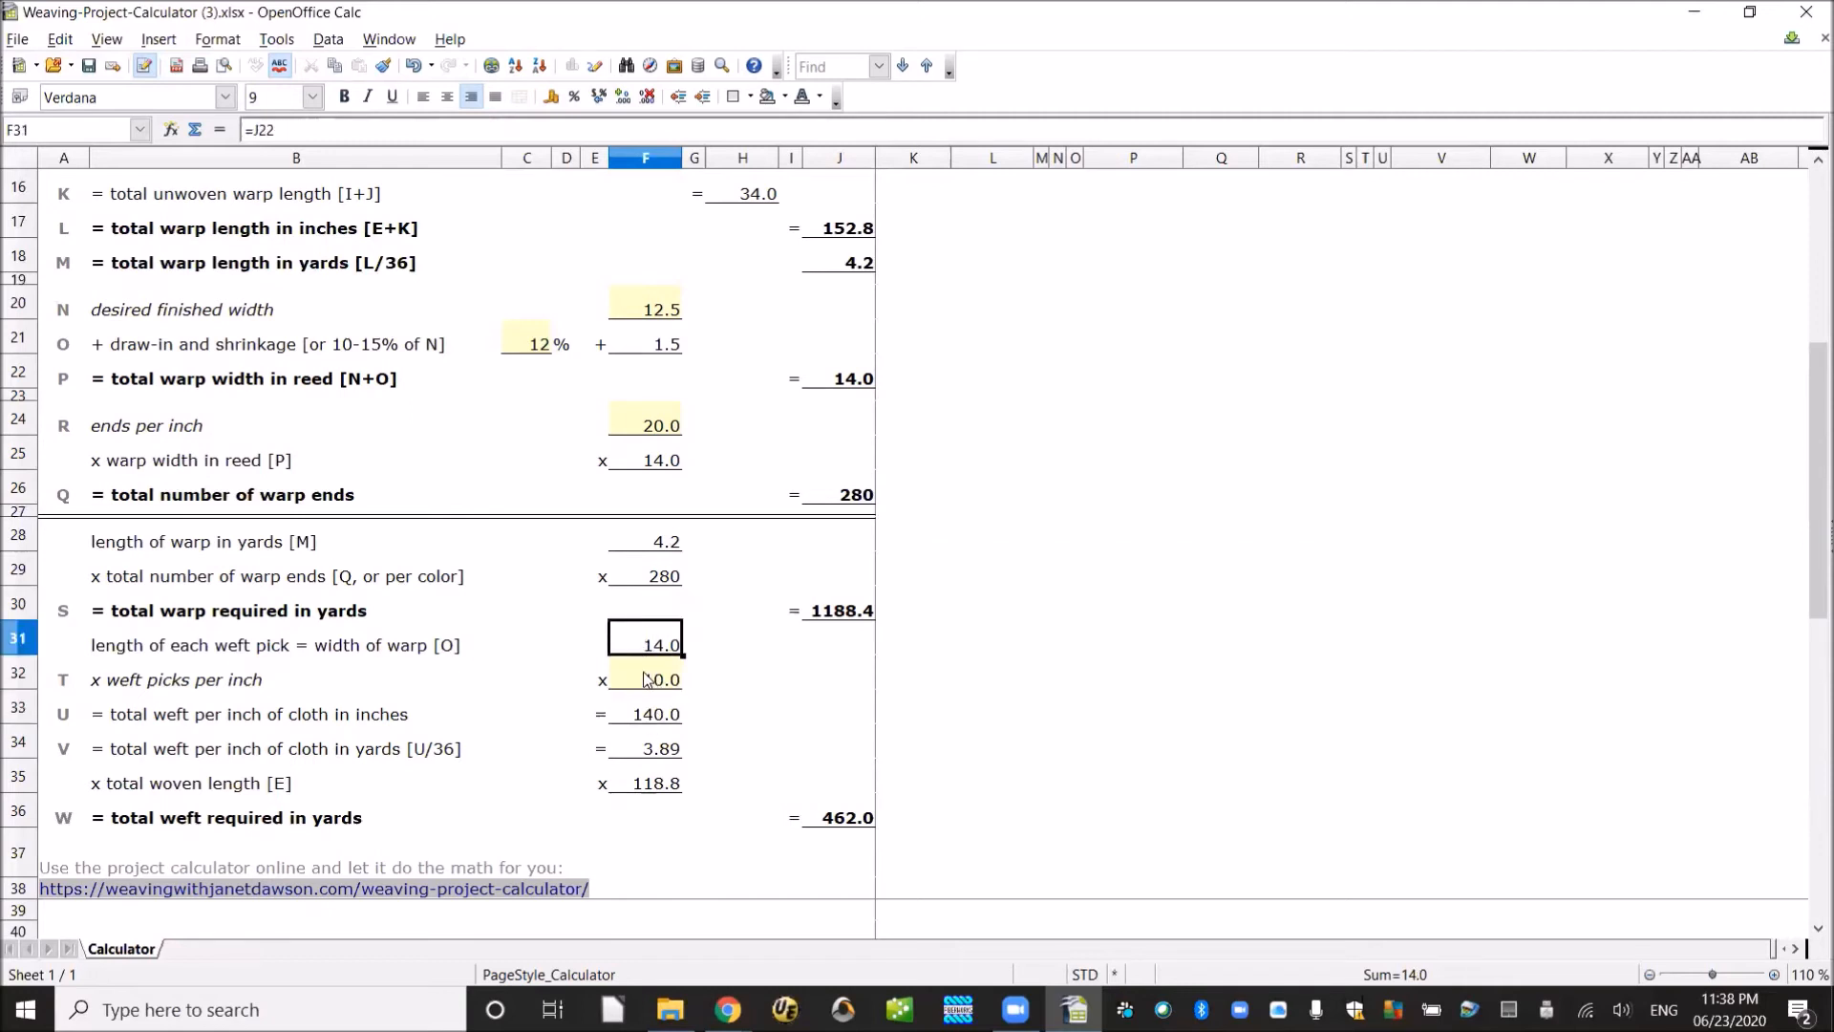
pyautogui.click(647, 679)
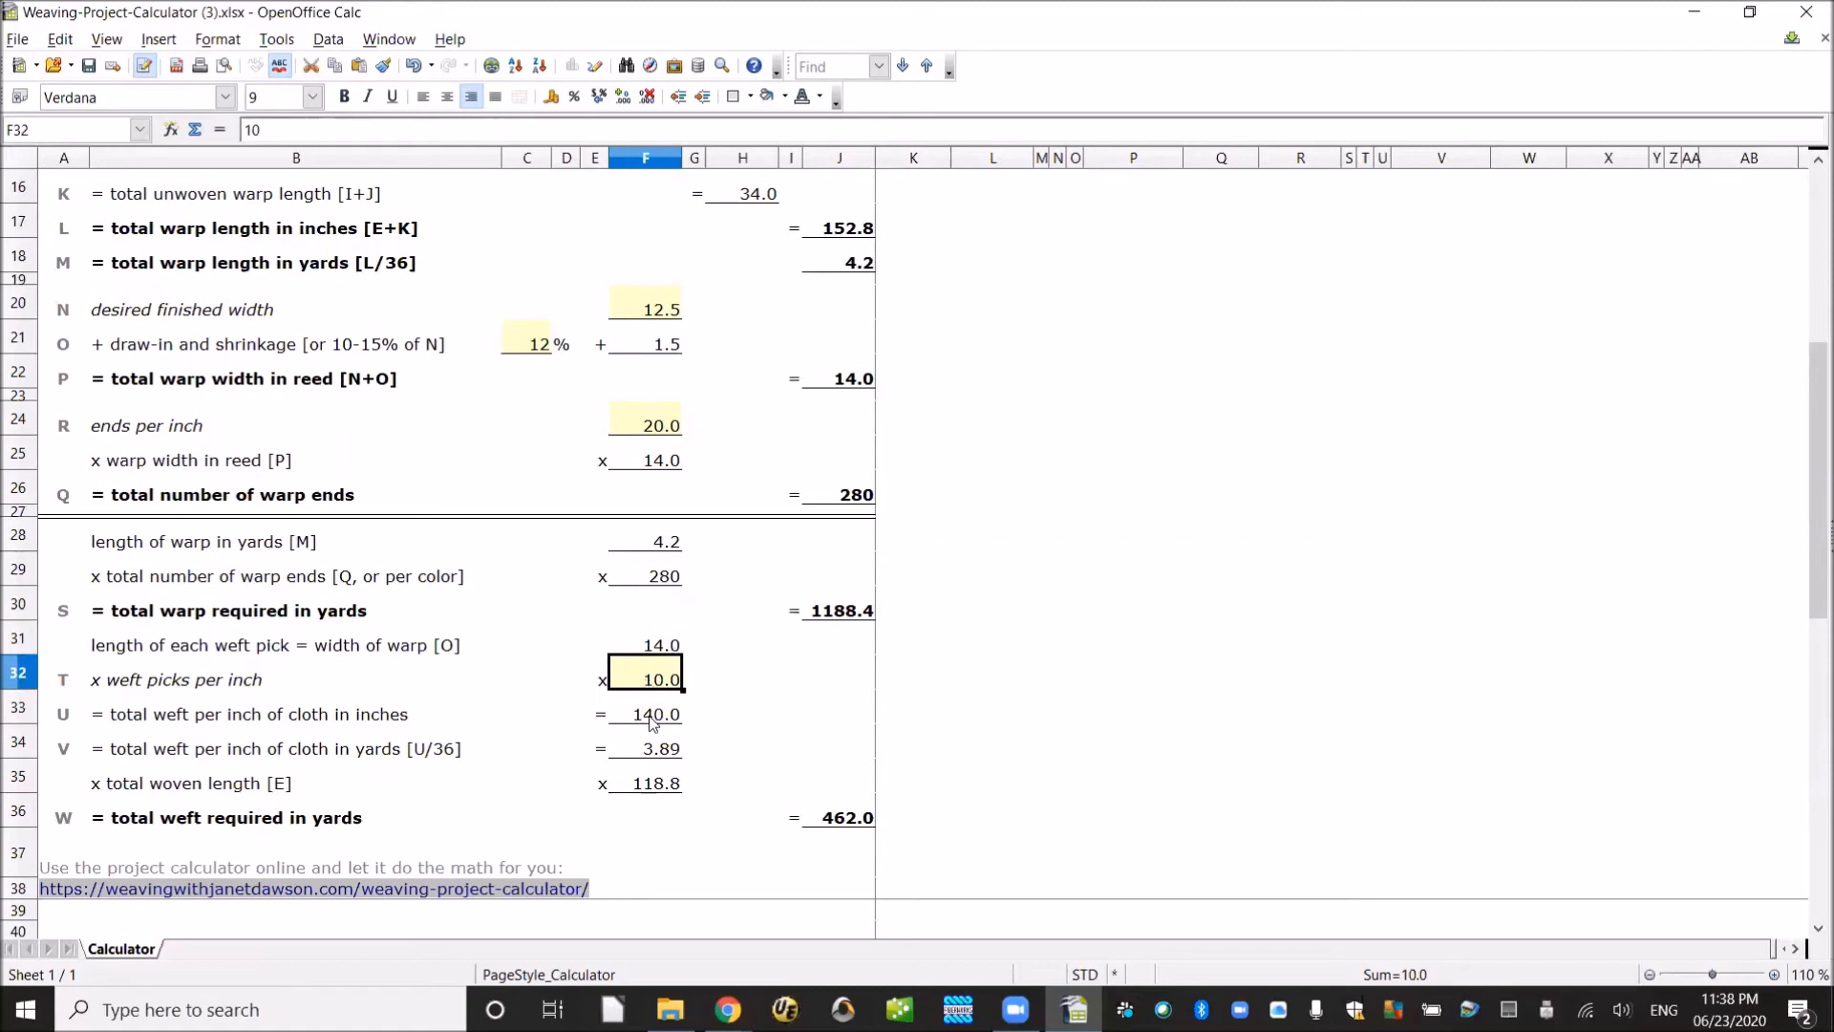
pyautogui.click(653, 722)
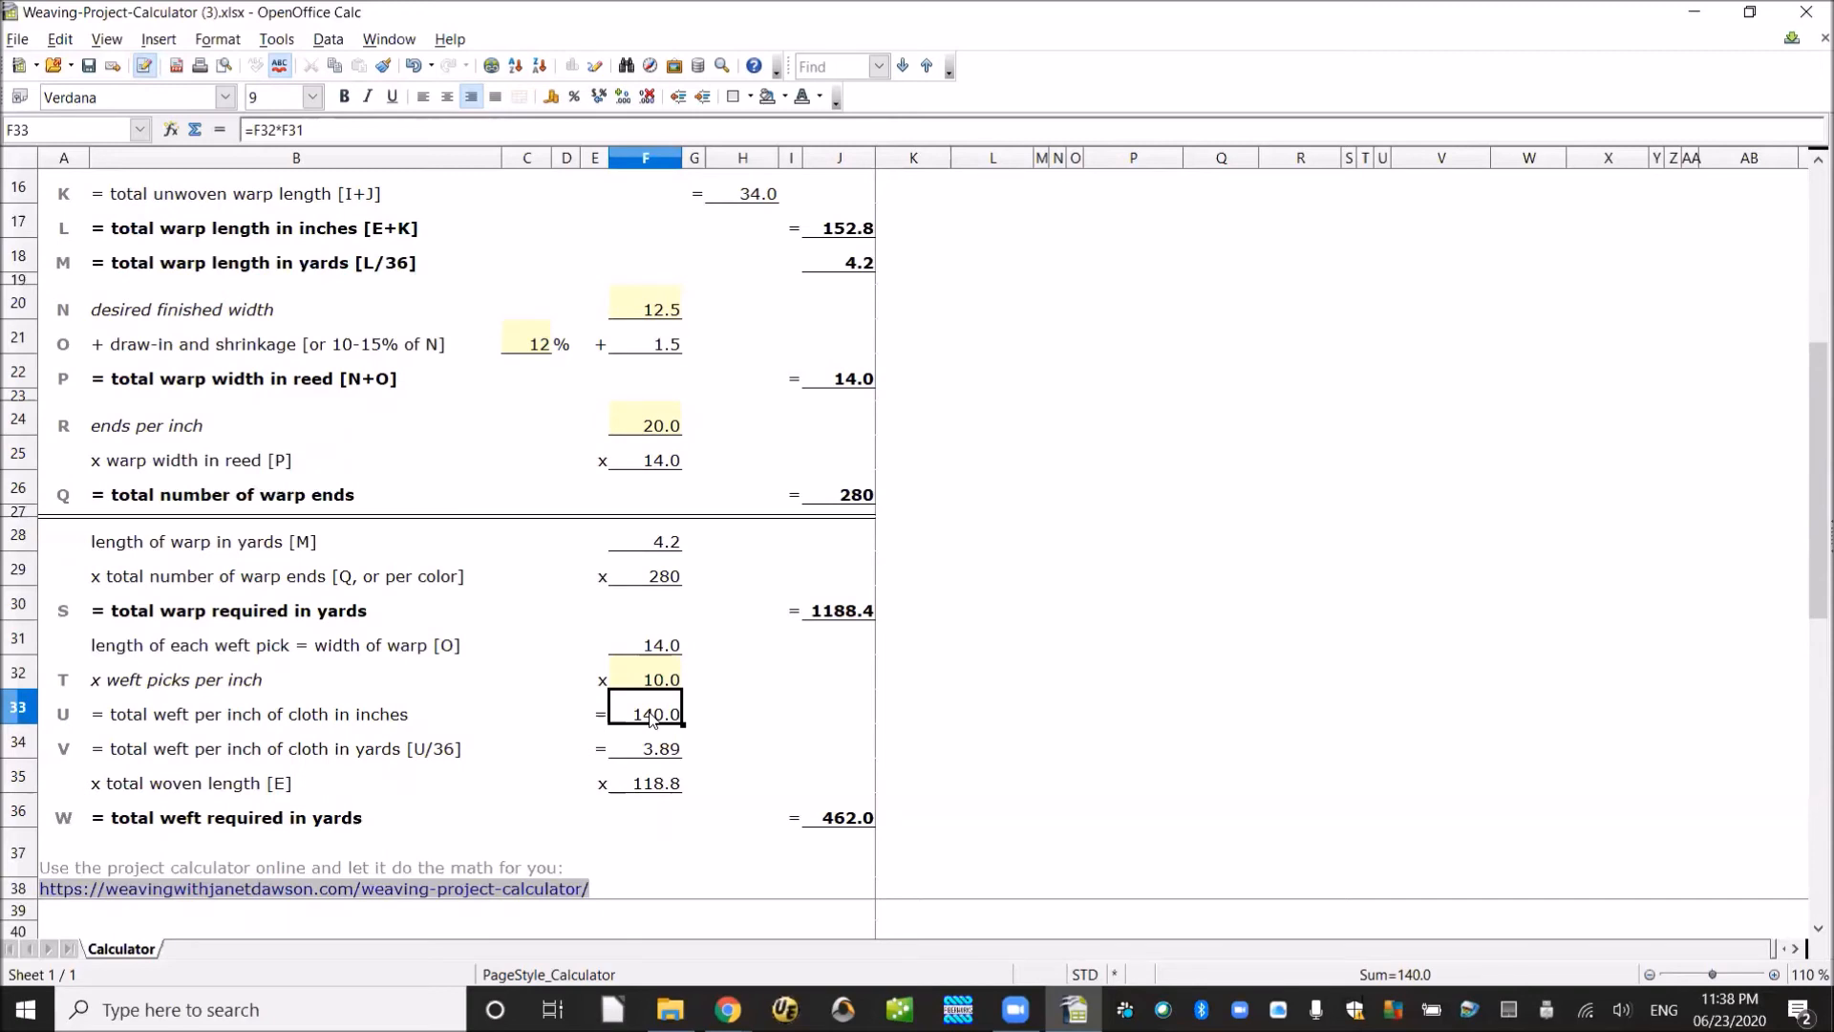
pyautogui.click(659, 754)
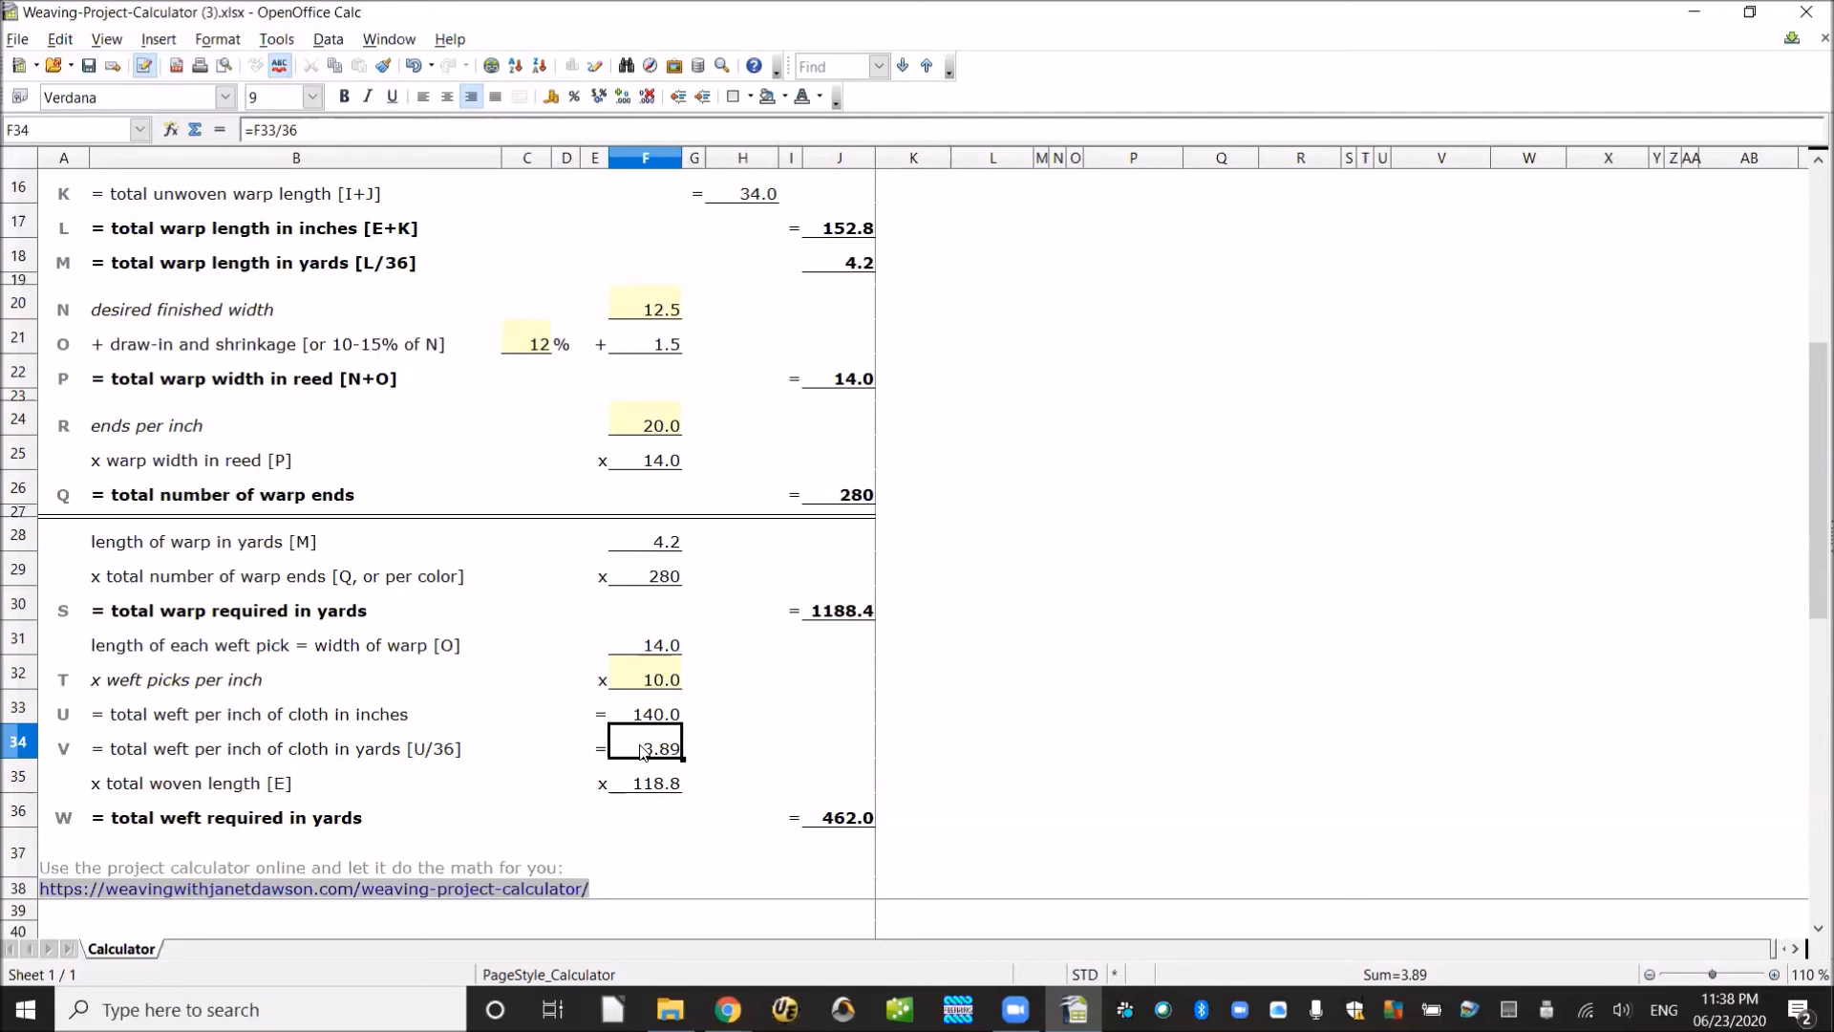
# Trace the total woven length in the weft calculation to row E and compare it with unwoven and total warp length
pyautogui.click(628, 785)
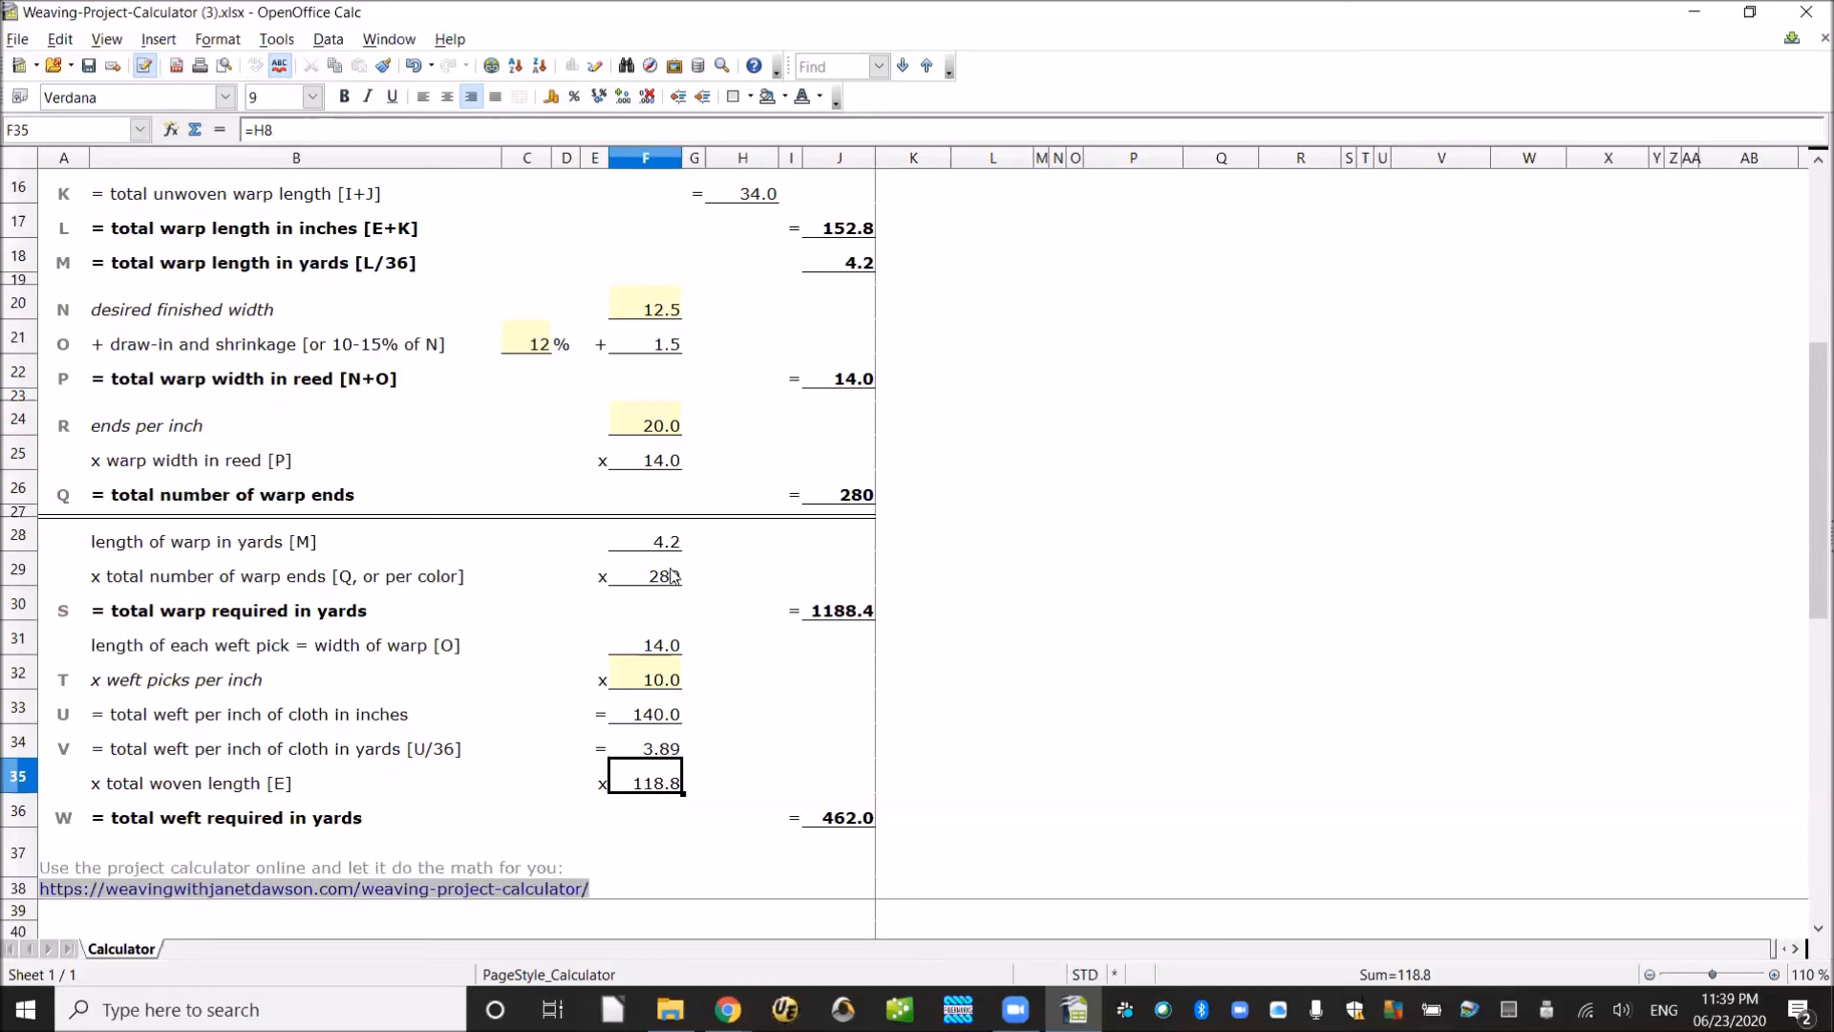
pyautogui.scroll(6, 672, 570)
pyautogui.click(756, 437)
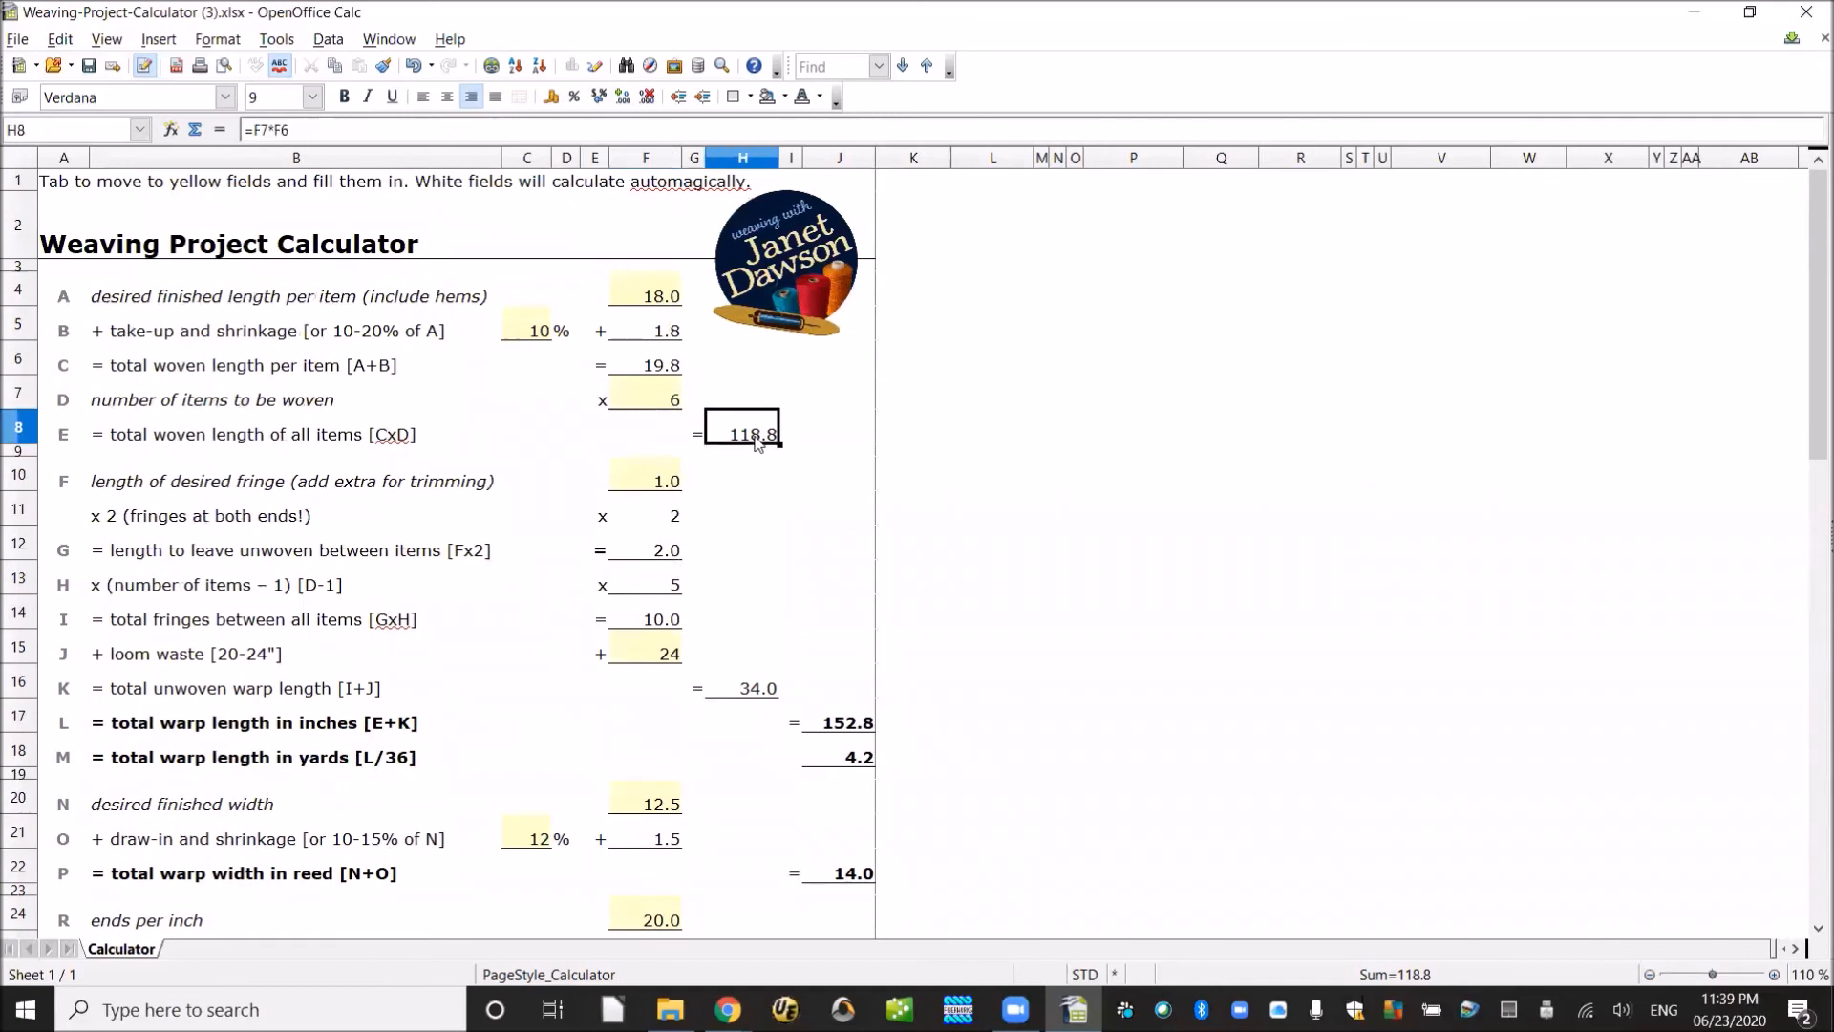
pyautogui.click(849, 726)
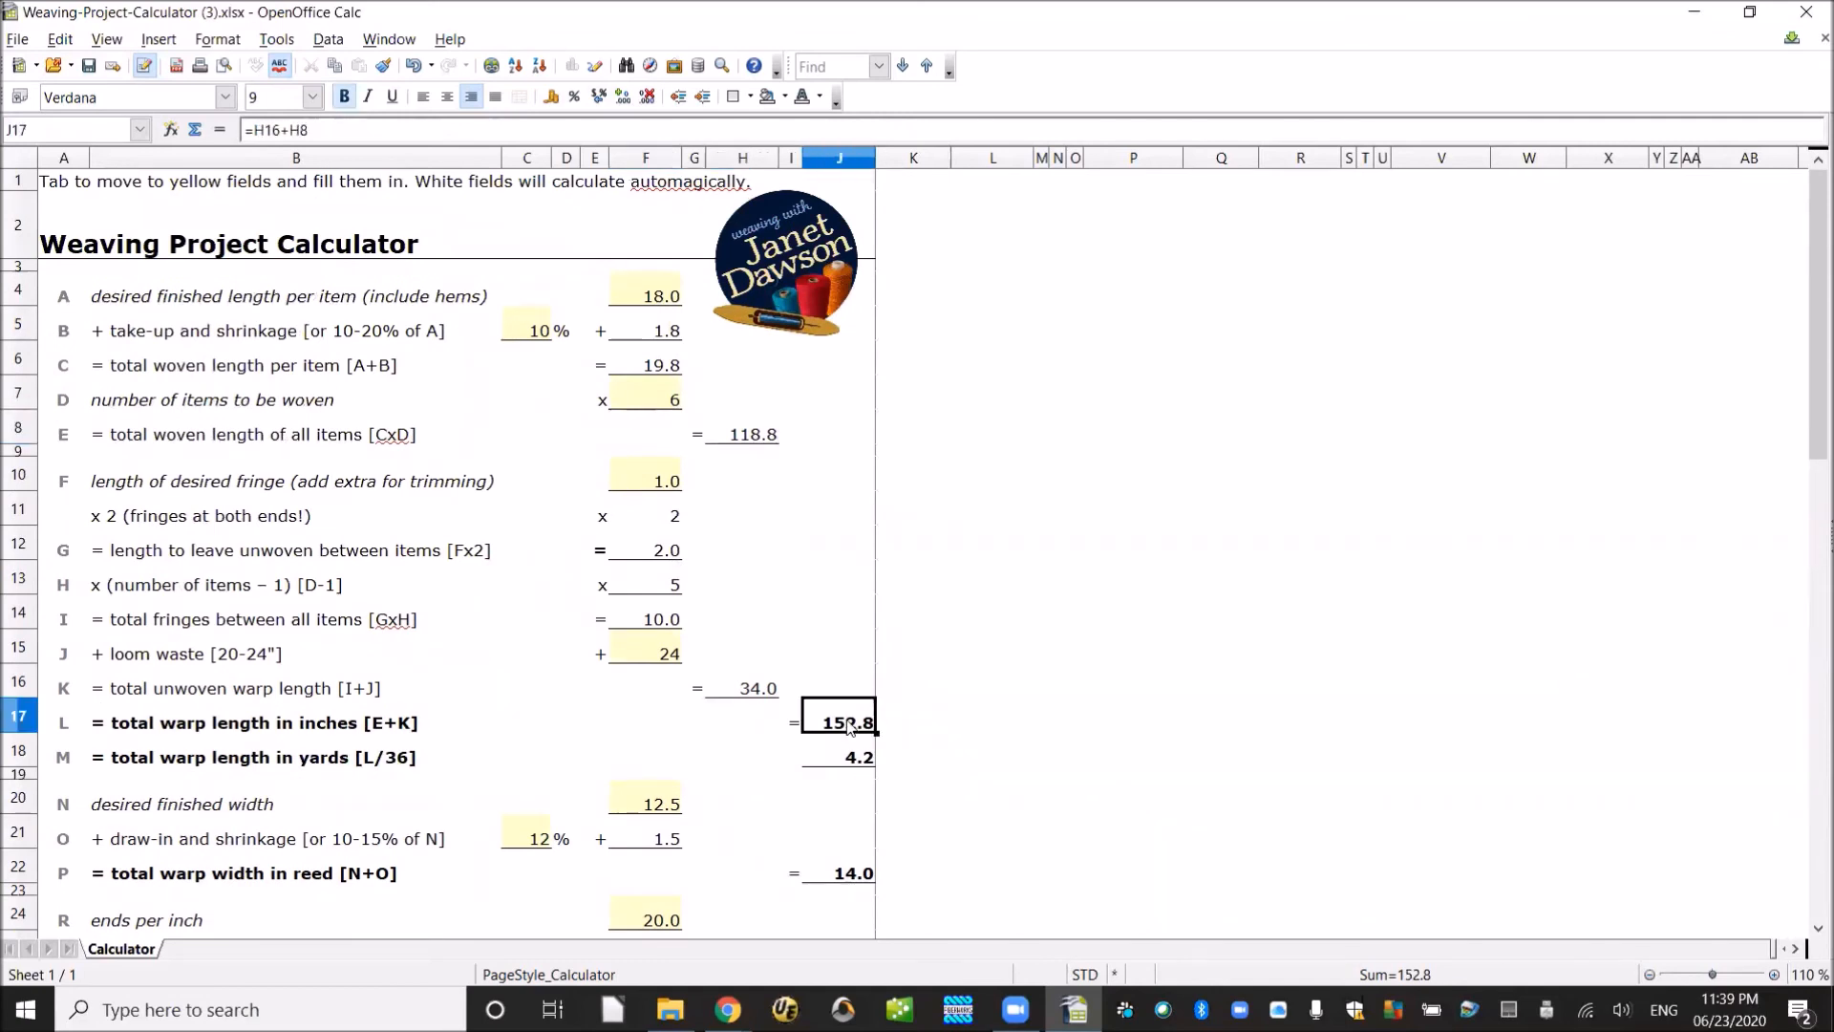
pyautogui.click(746, 695)
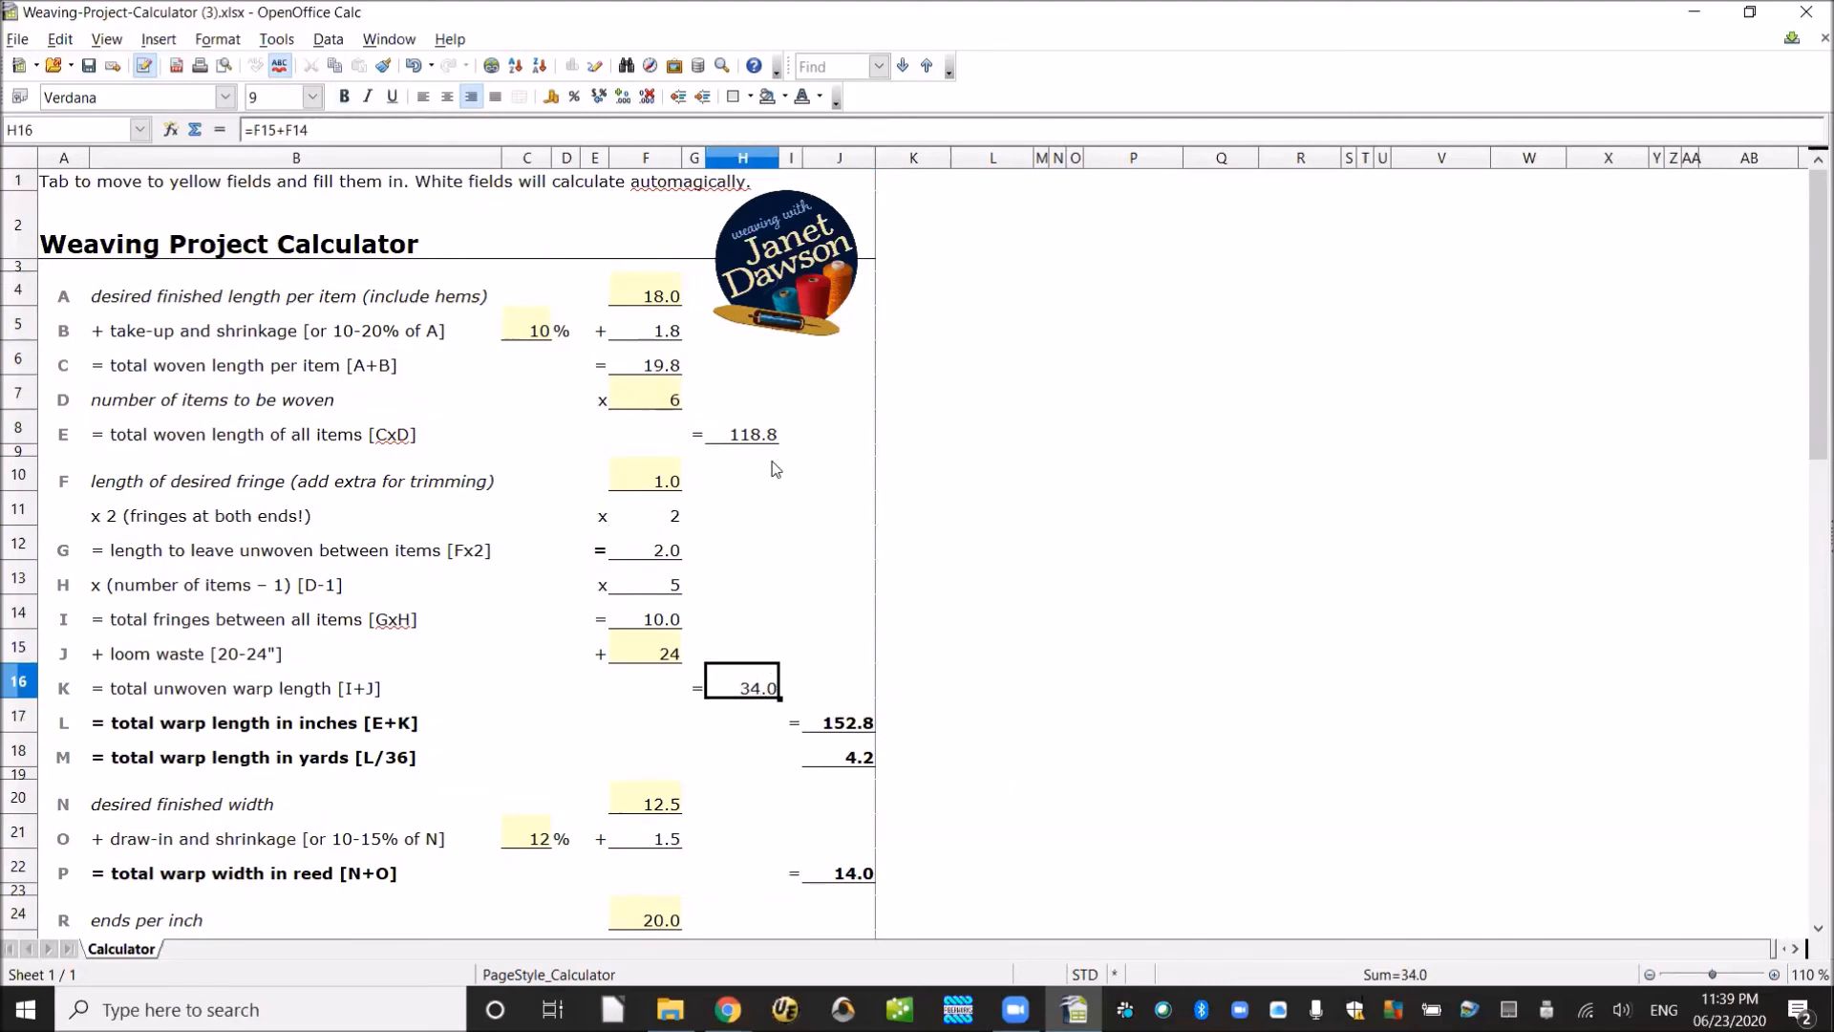
pyautogui.click(758, 428)
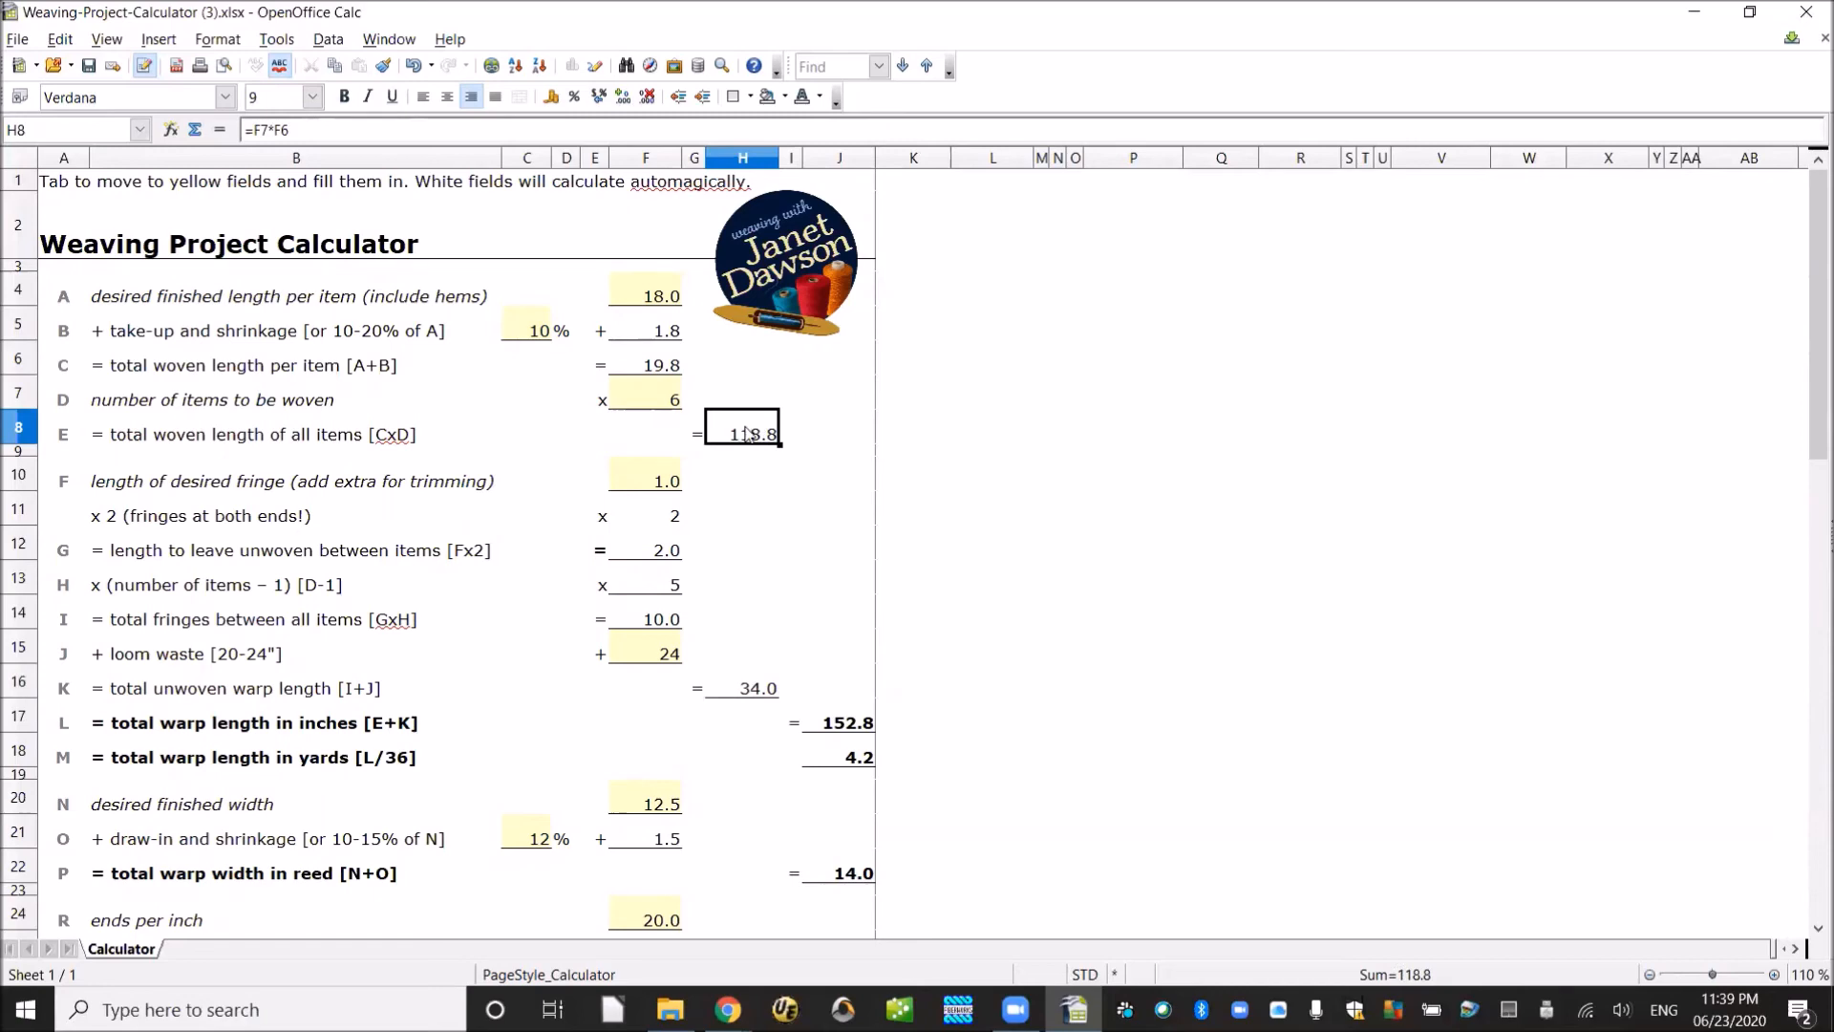
# Check the total woven length and the weft per inch in yards against the total weft required in row W
pyautogui.scroll(-6, 748, 434)
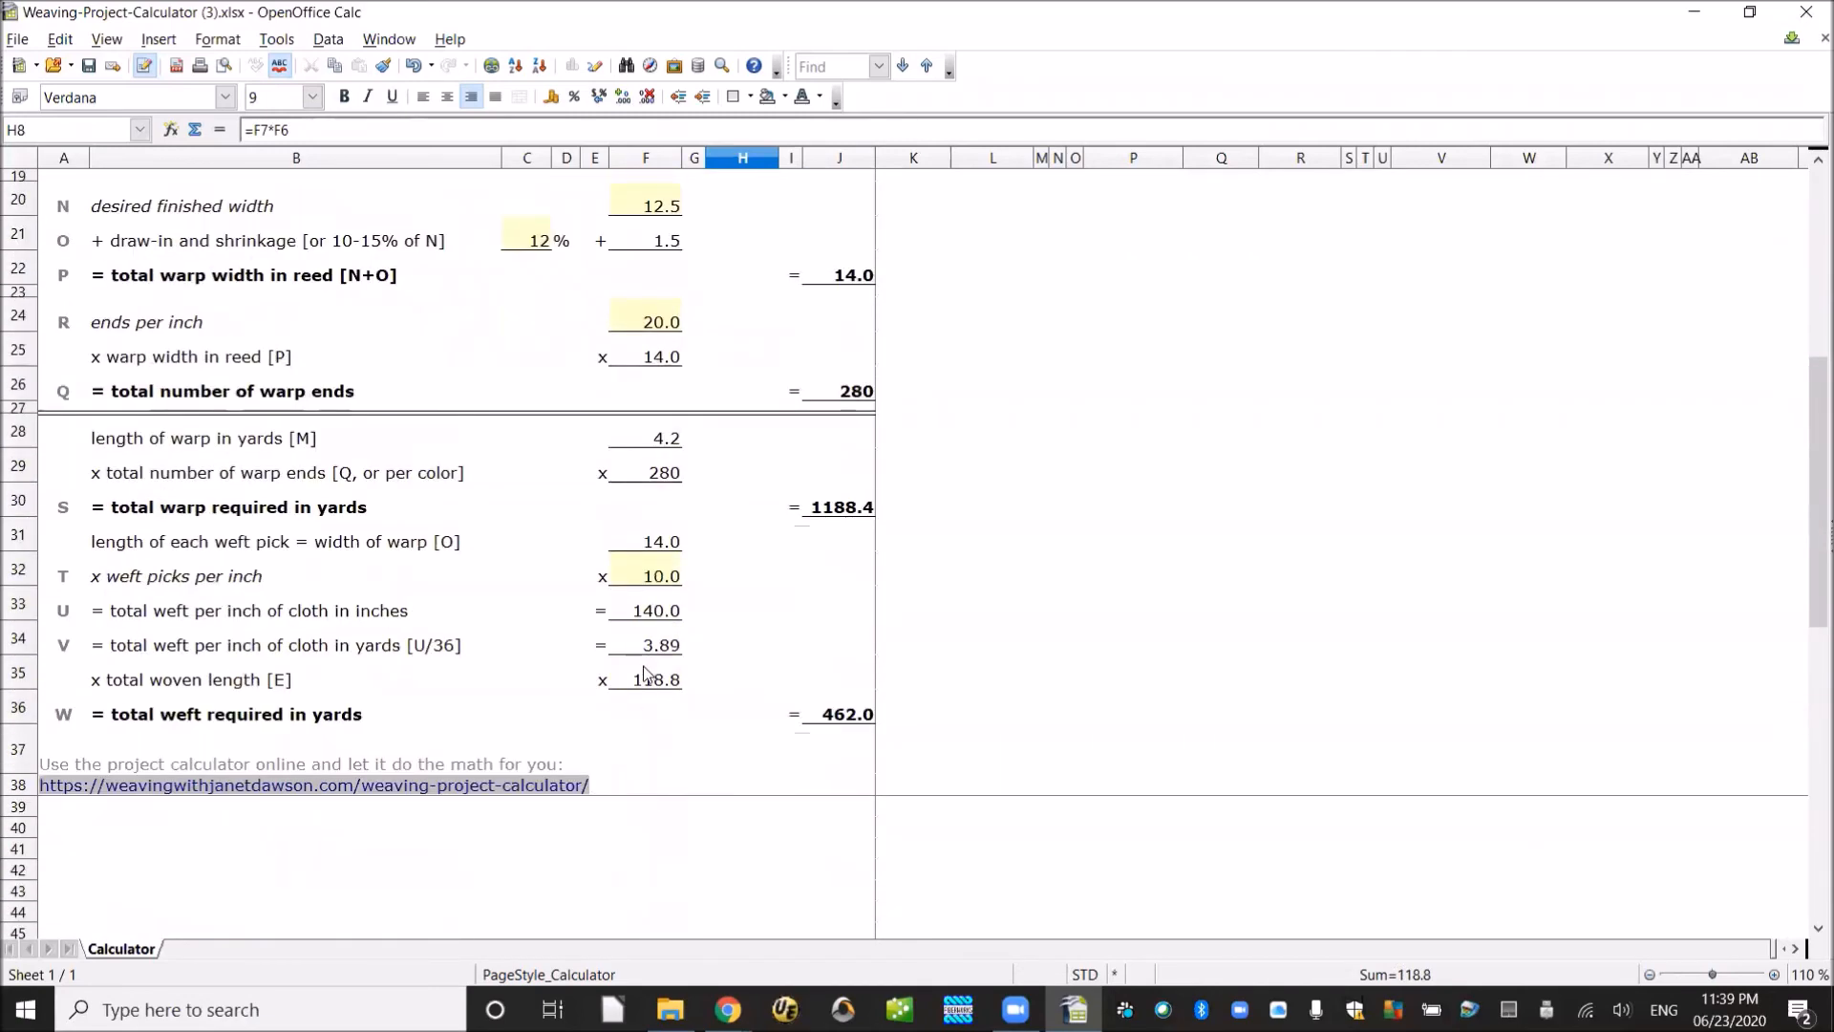
pyautogui.click(645, 679)
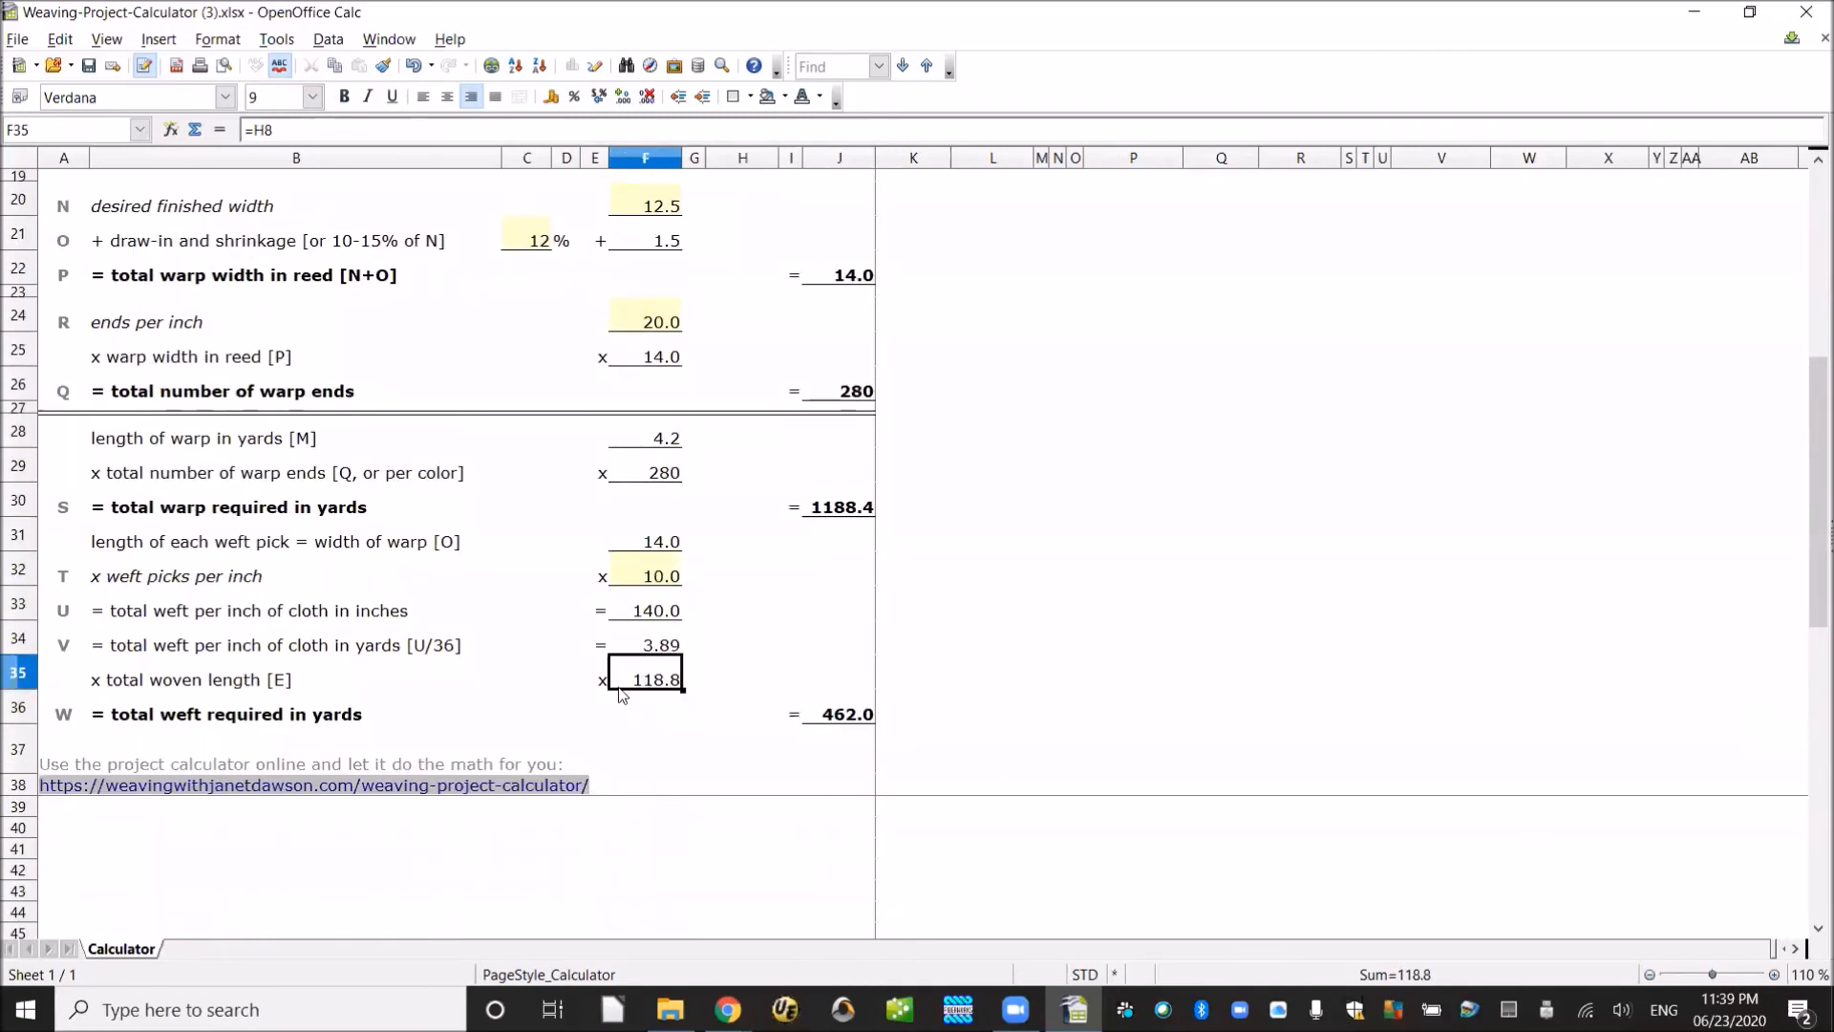
pyautogui.click(664, 646)
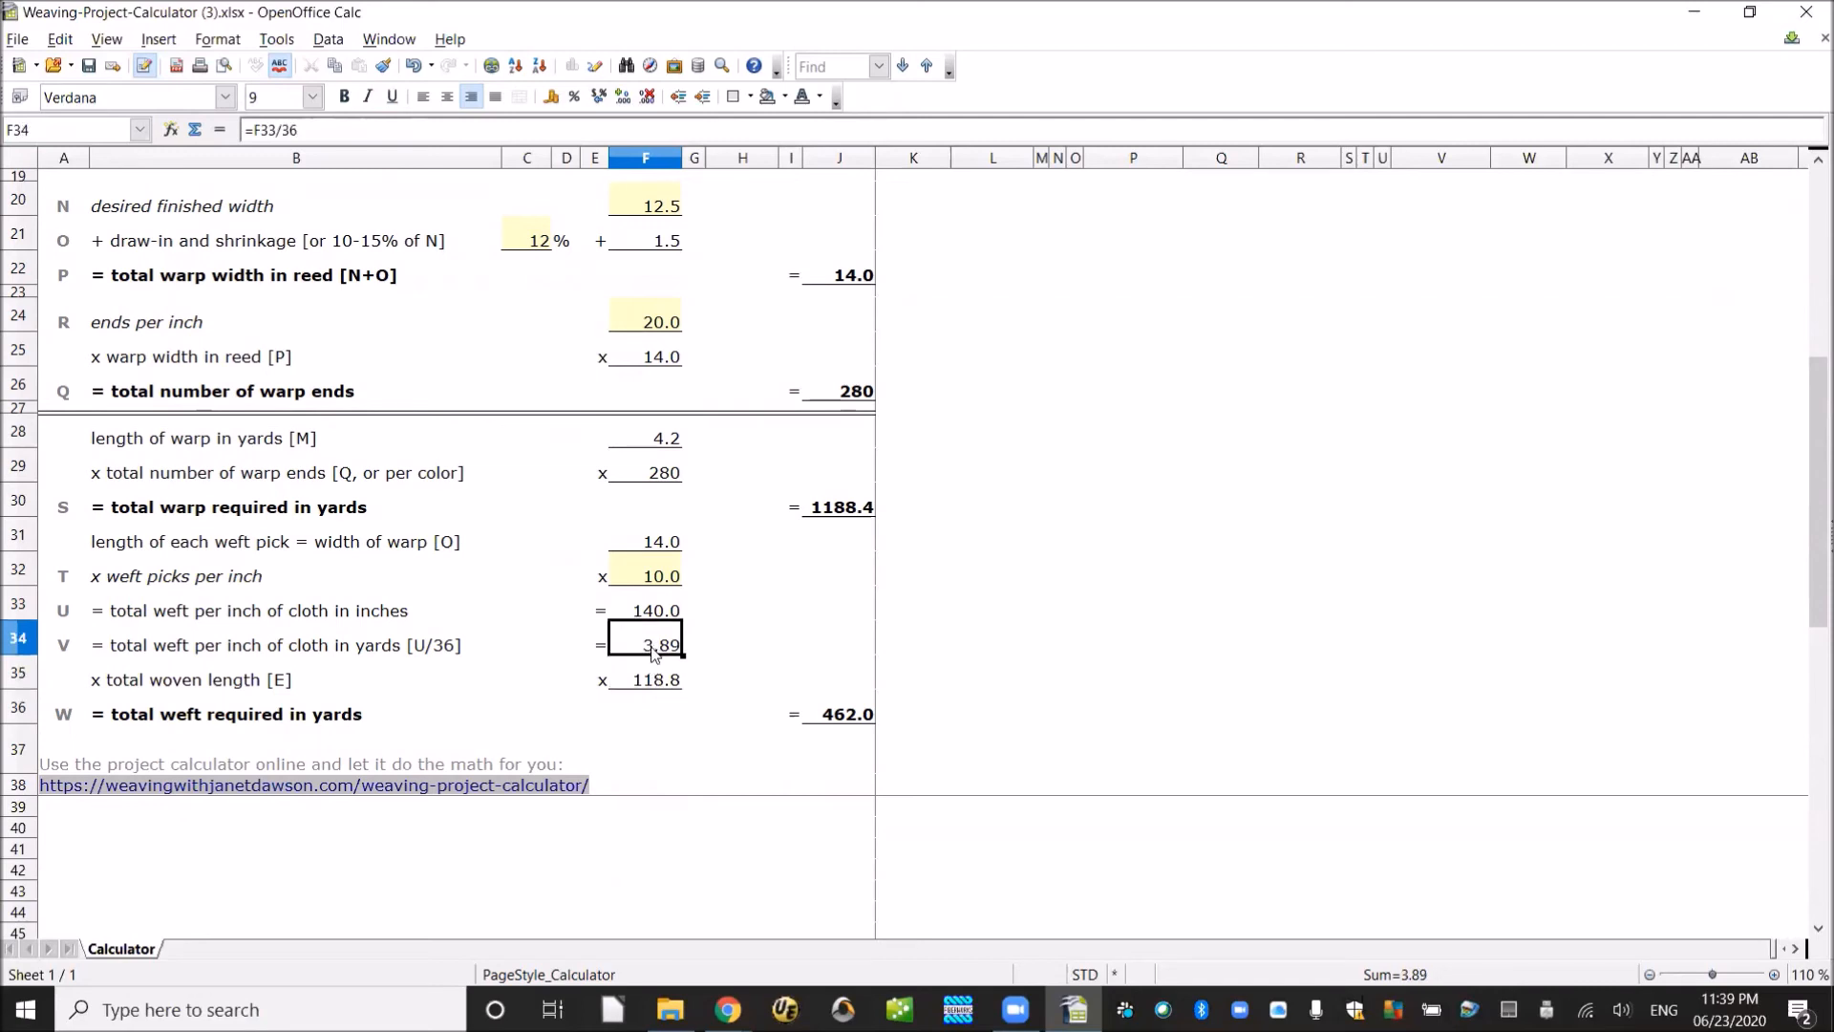
pyautogui.click(853, 718)
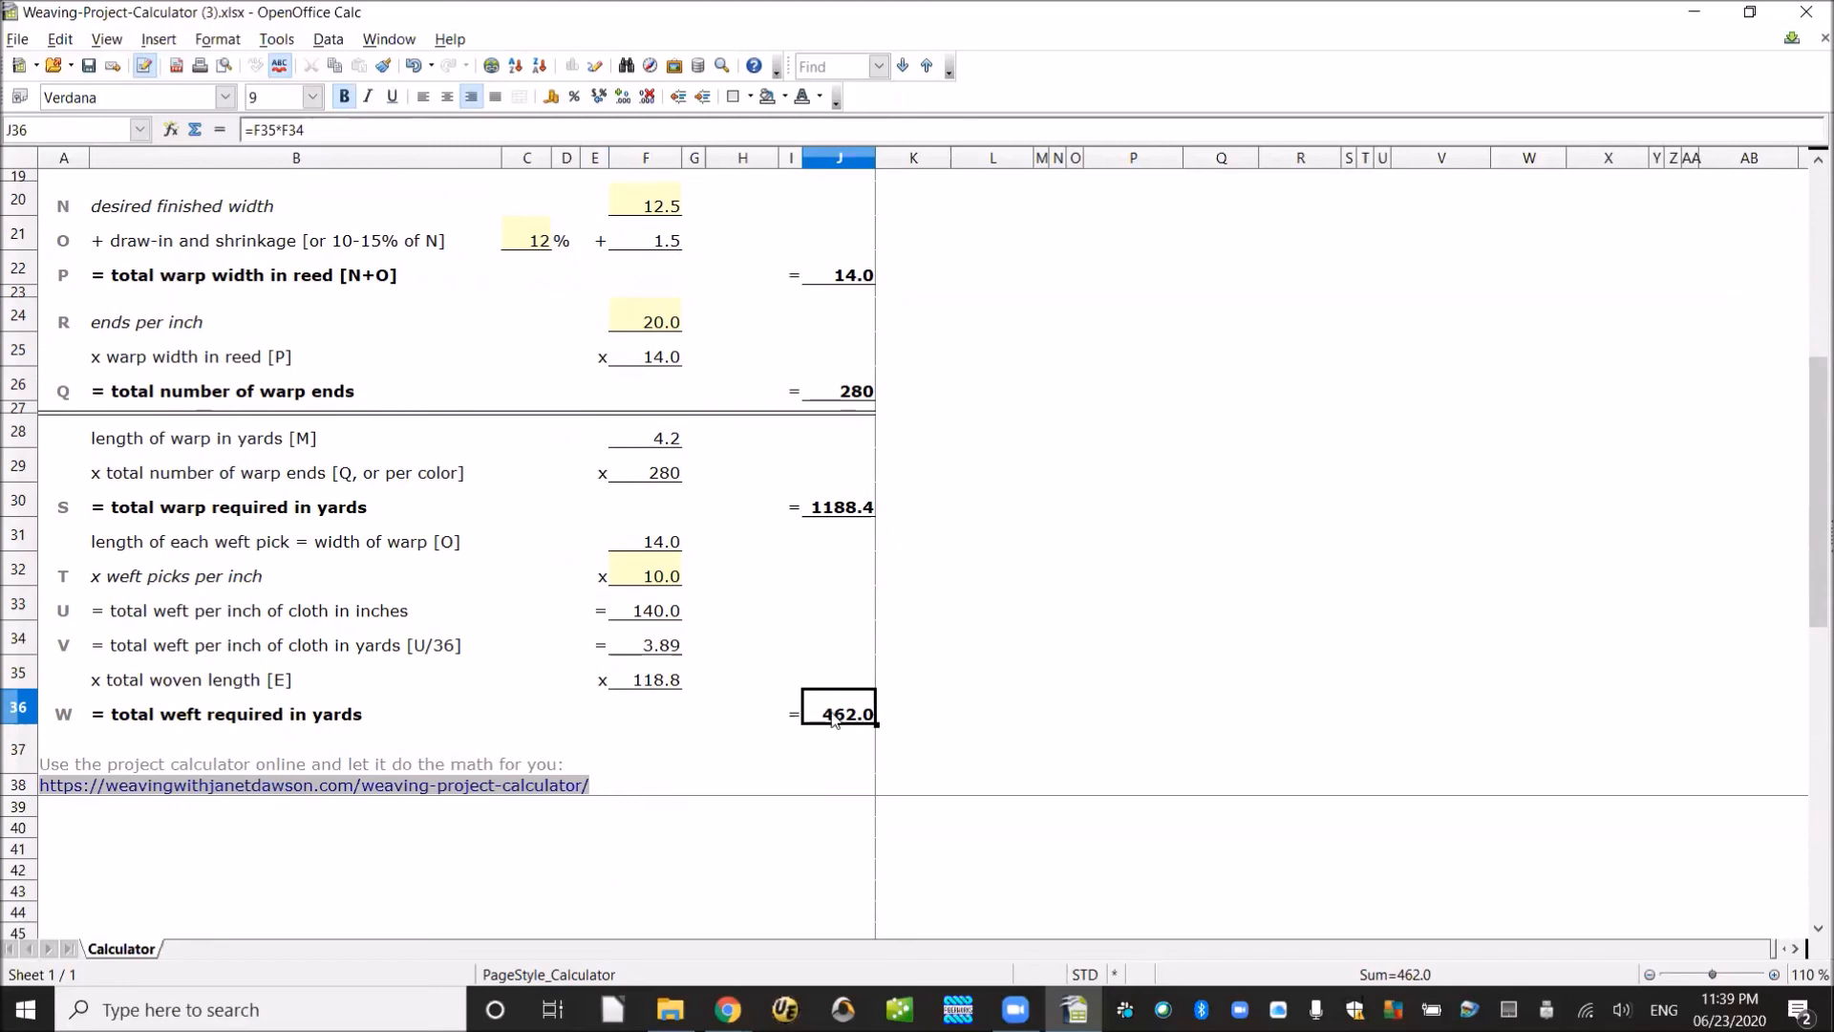
# Save the filled-in calculator as an ODF spreadsheet named "Set of 6 Placemats" in the WWJD folder
pyautogui.scroll(6, 758, 704)
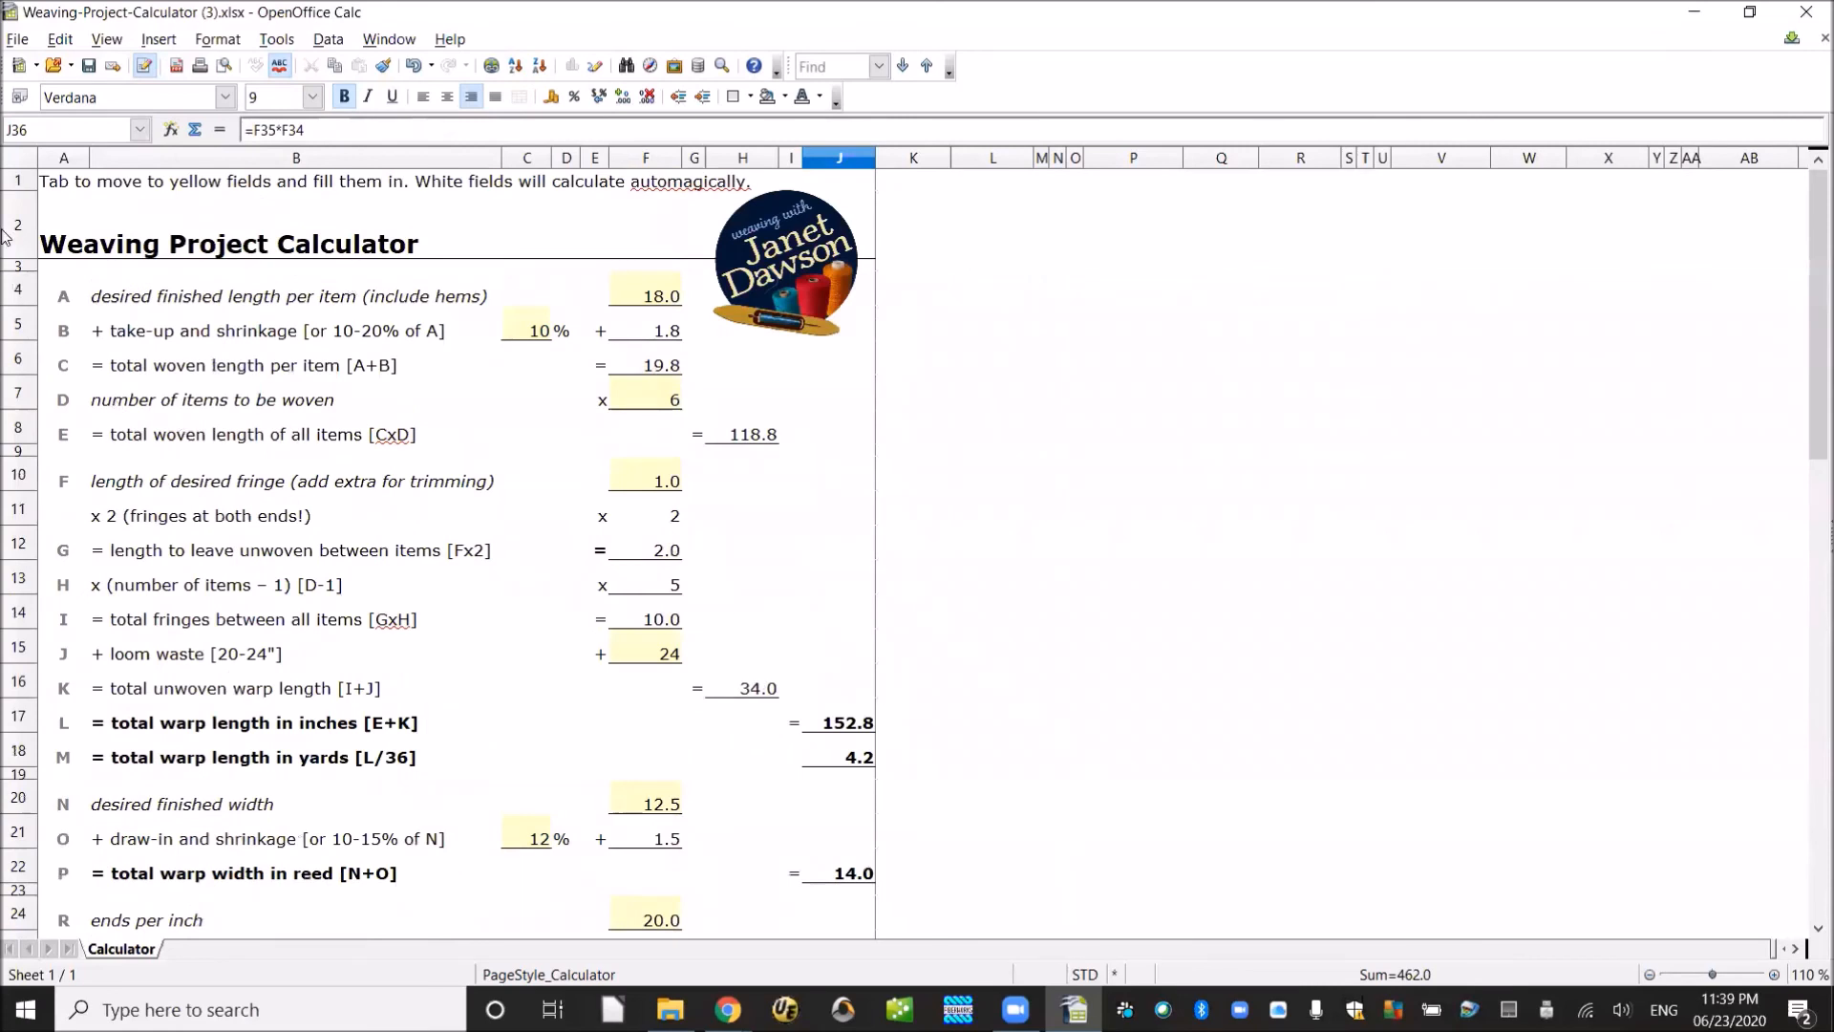
pyautogui.click(15, 40)
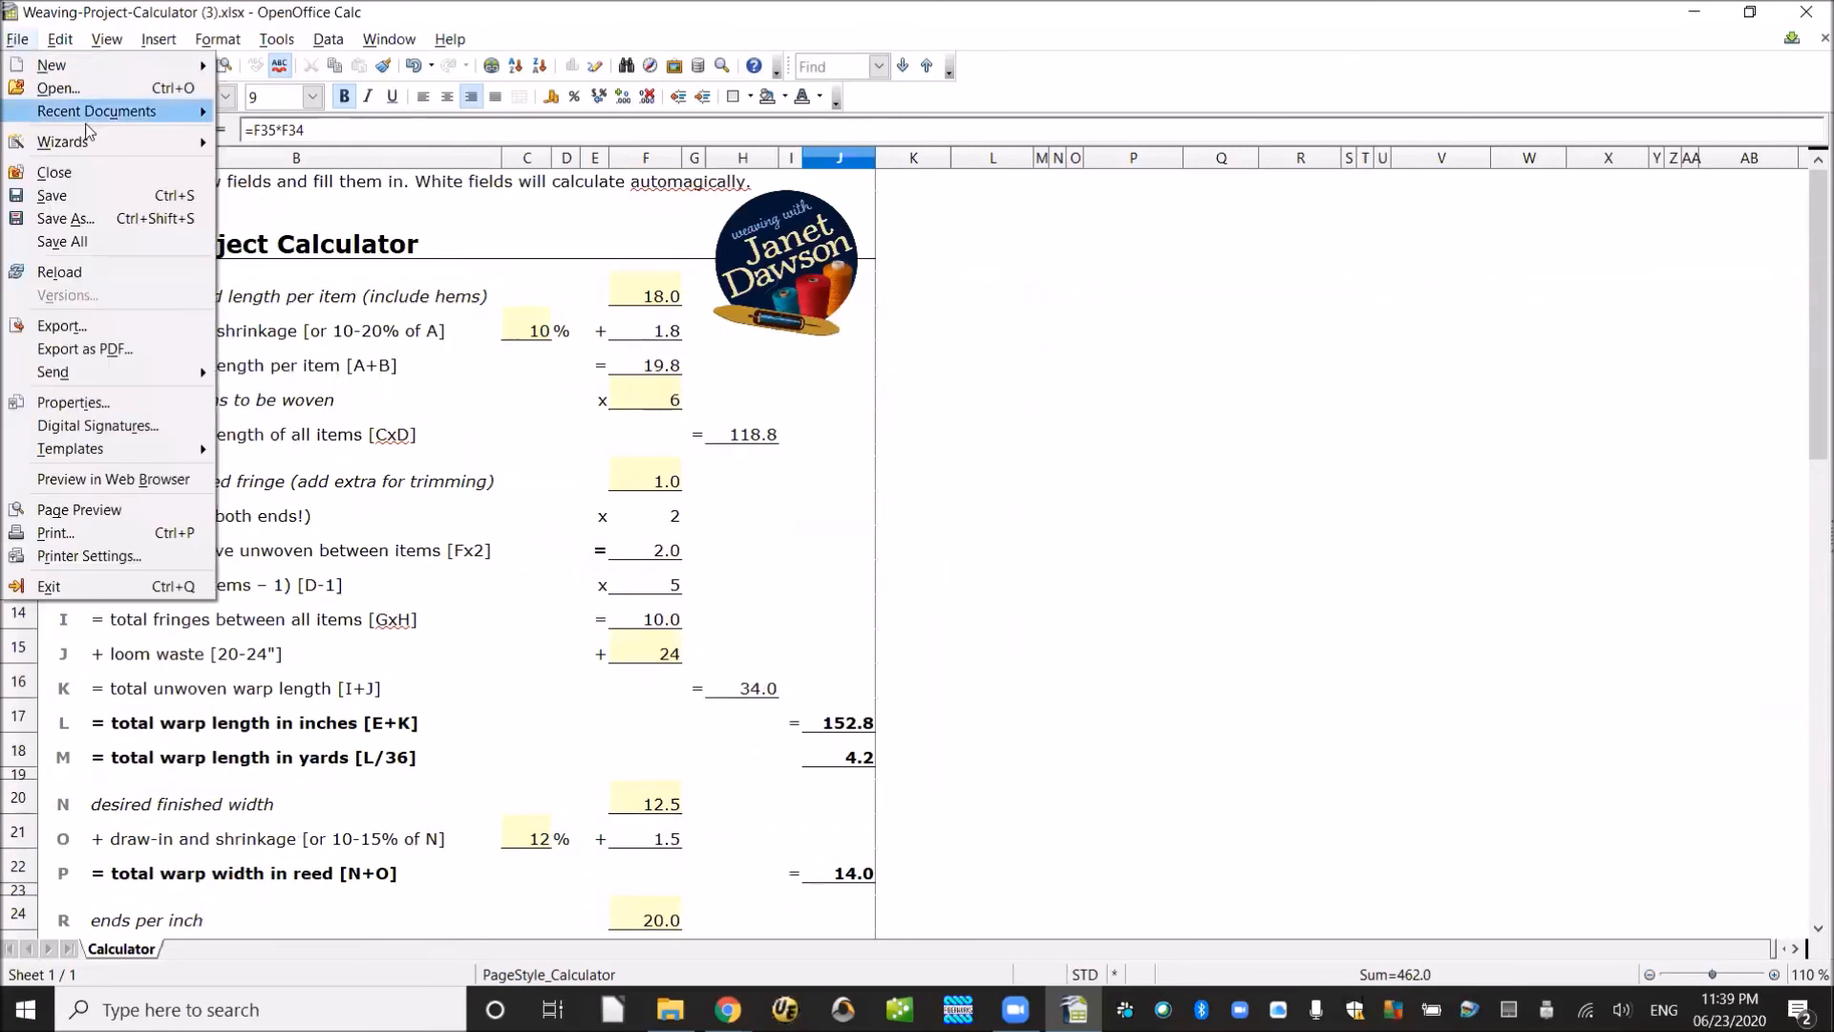
pyautogui.click(94, 216)
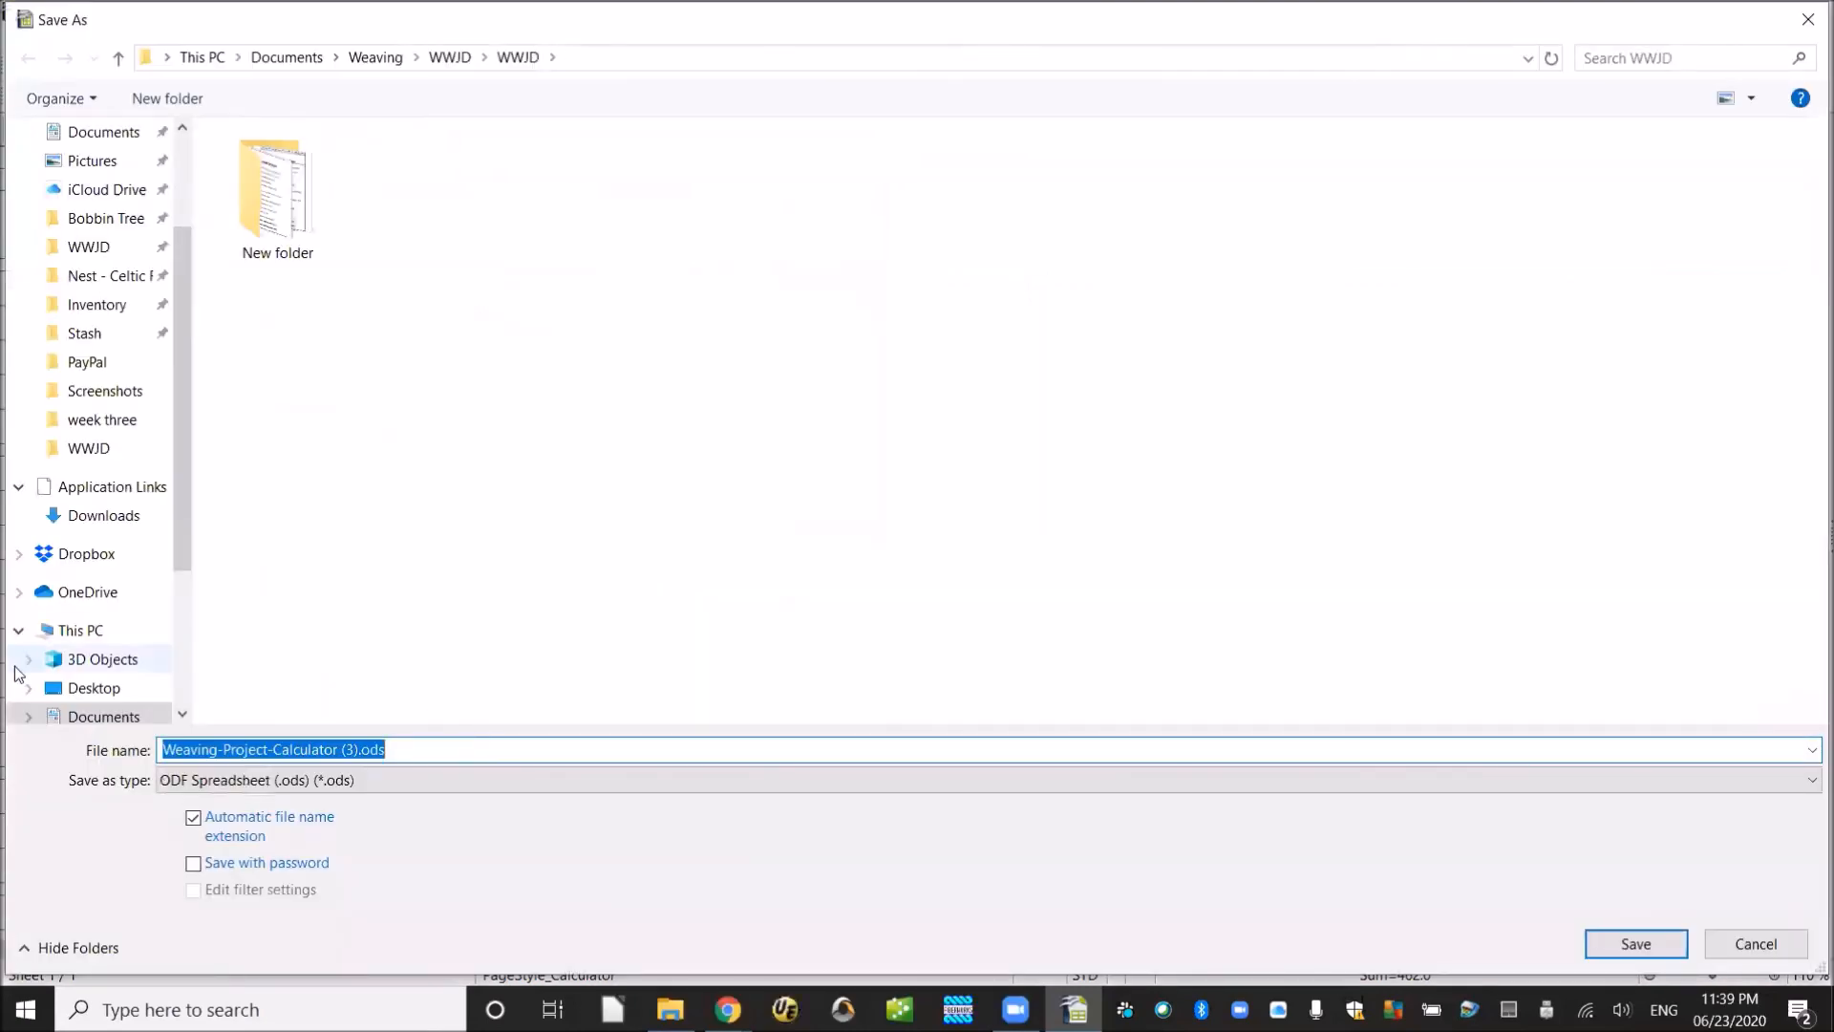
pyautogui.write('Set of 6 Placemats')
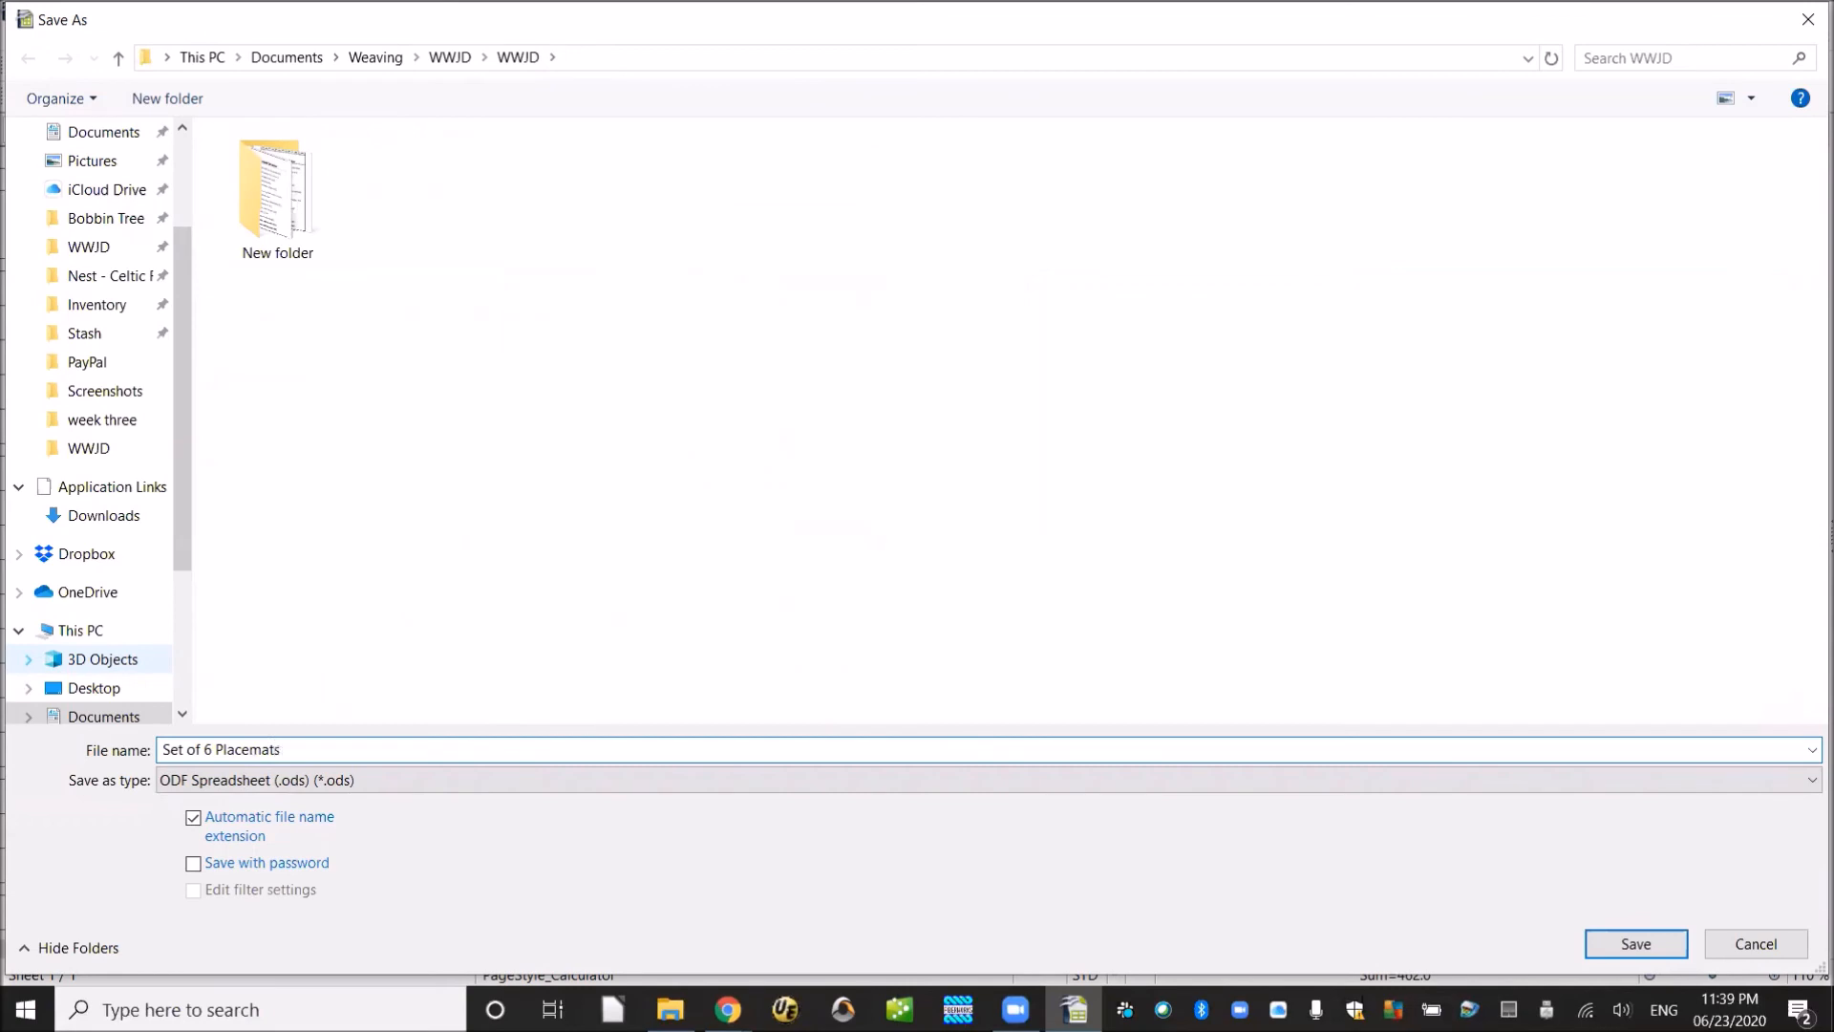
pyautogui.click(1661, 945)
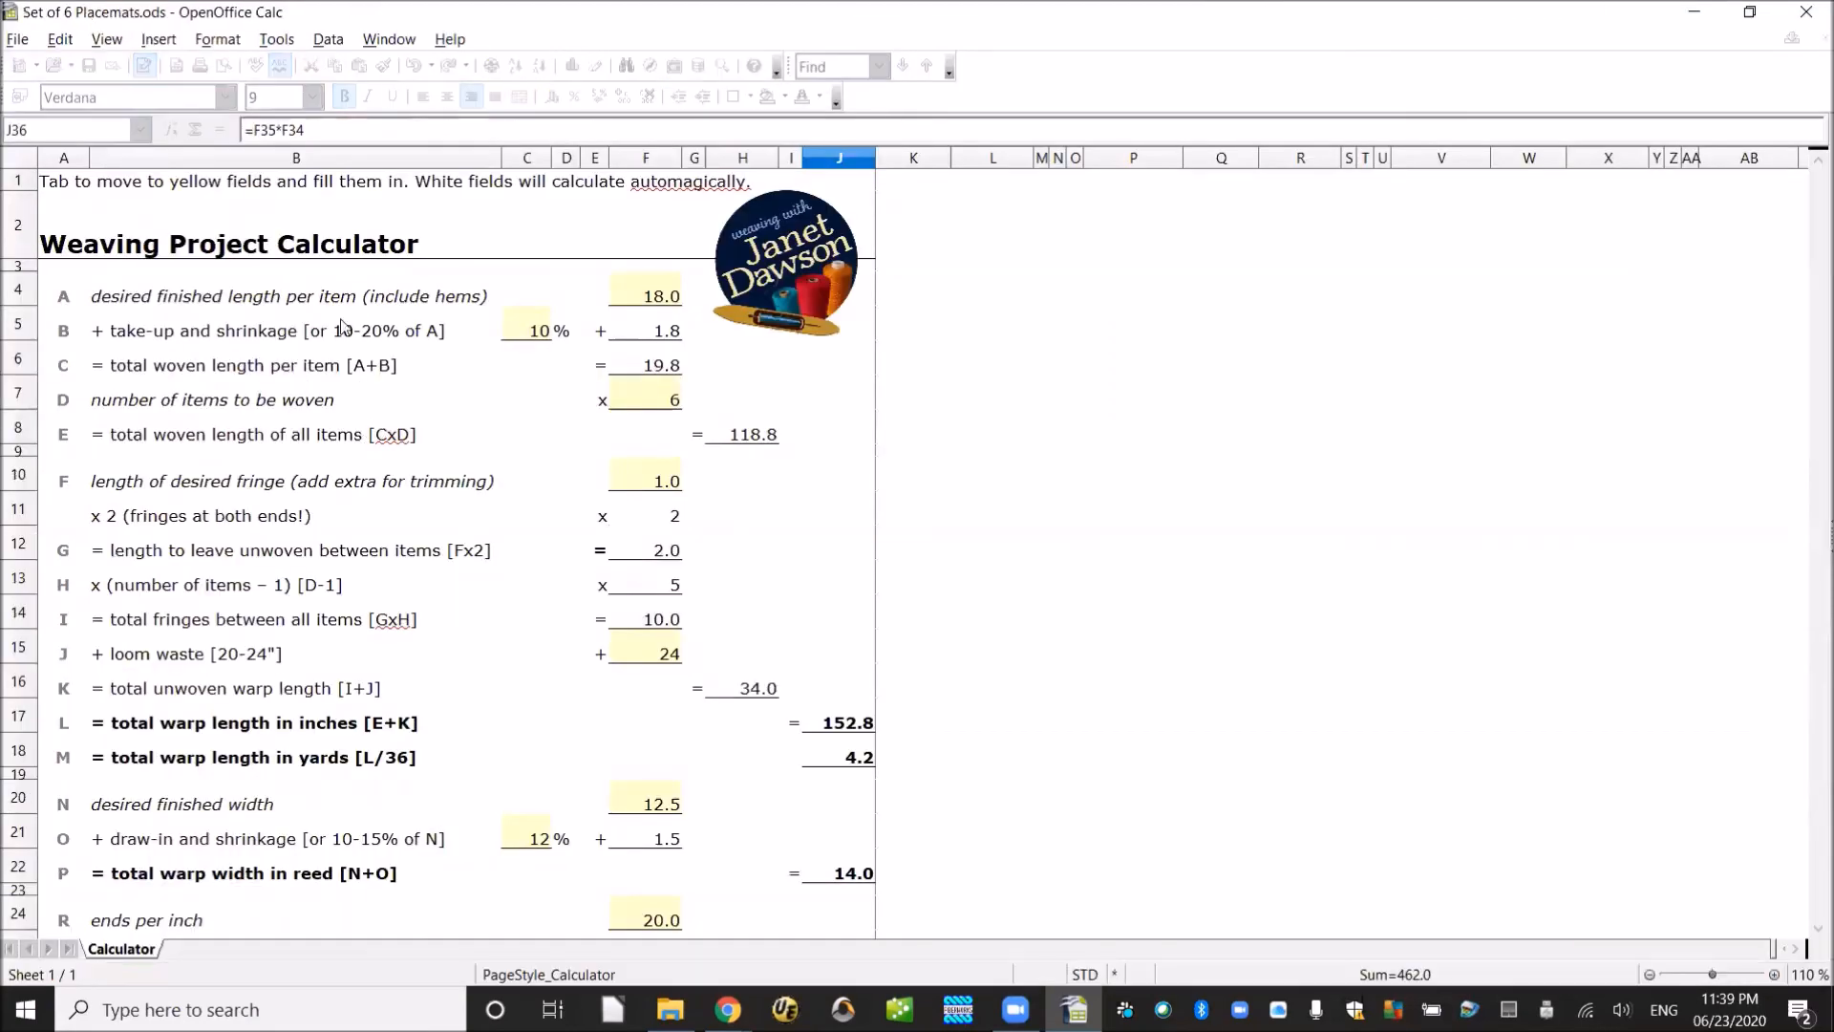
# Preview how the calculator sheet fits on the printed page, and return to the spreadsheet
pyautogui.click(222, 67)
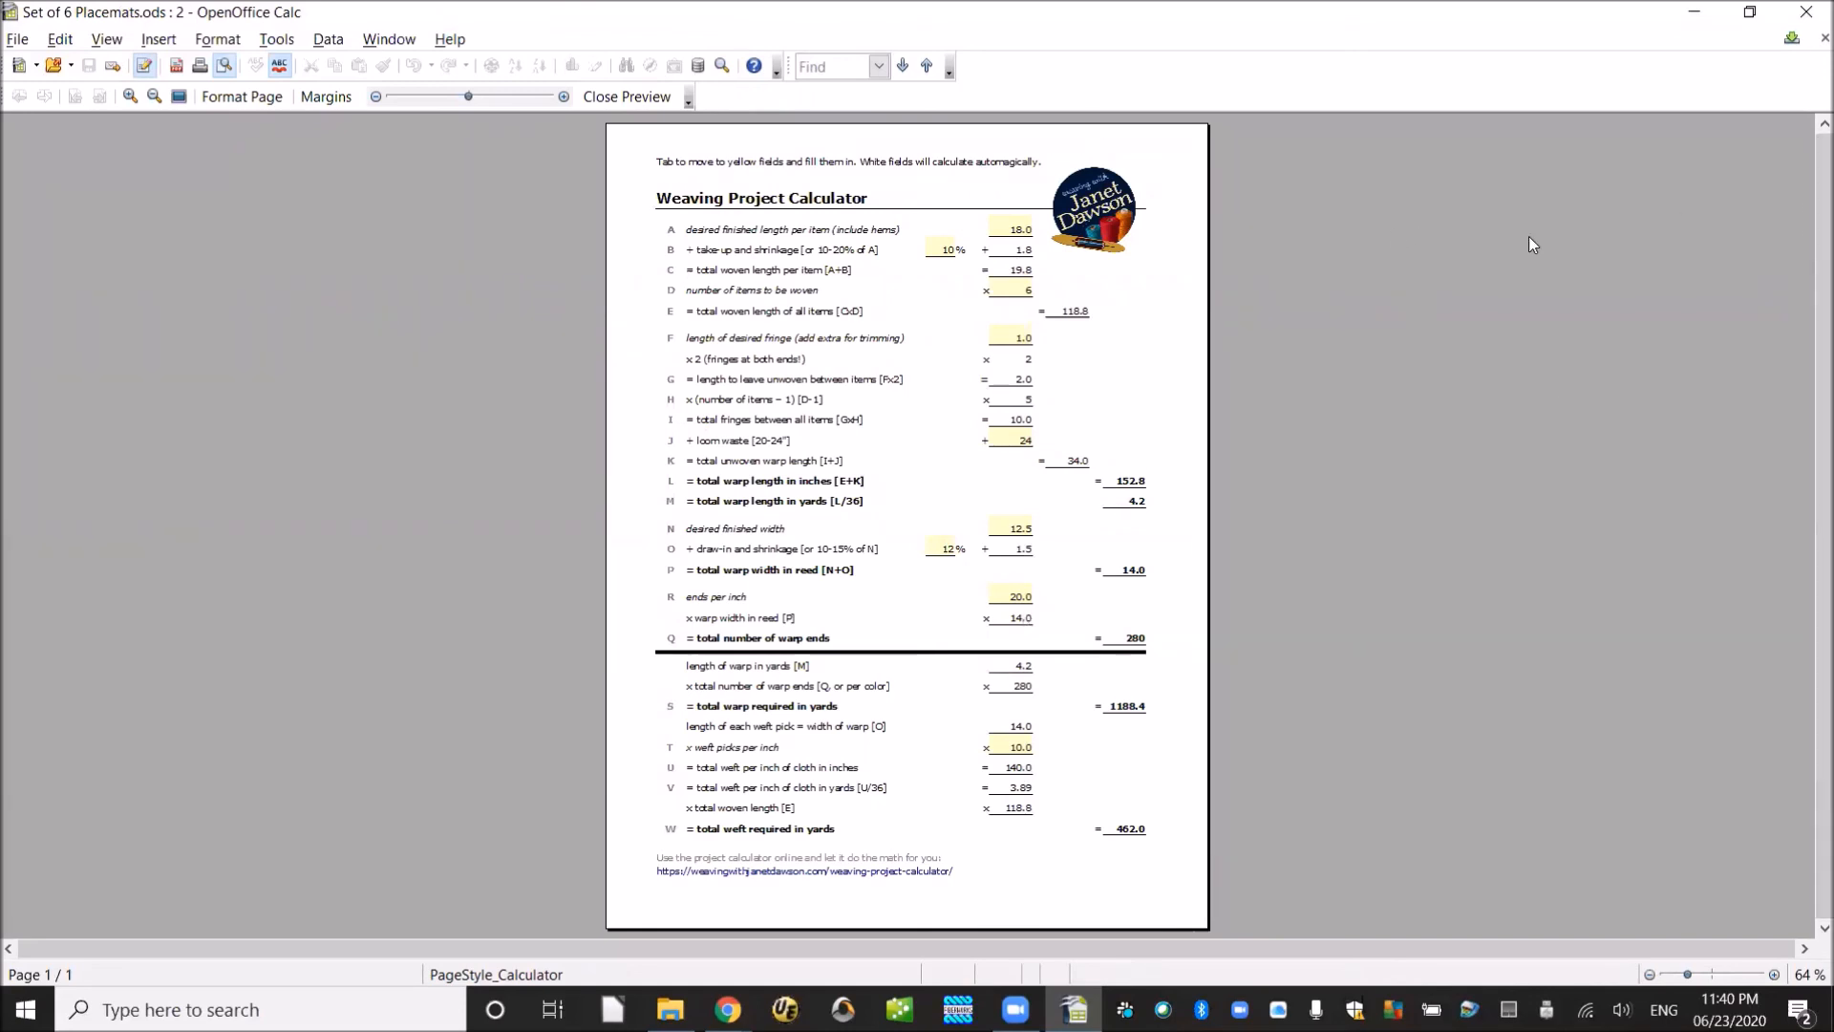
pyautogui.press('Escape')
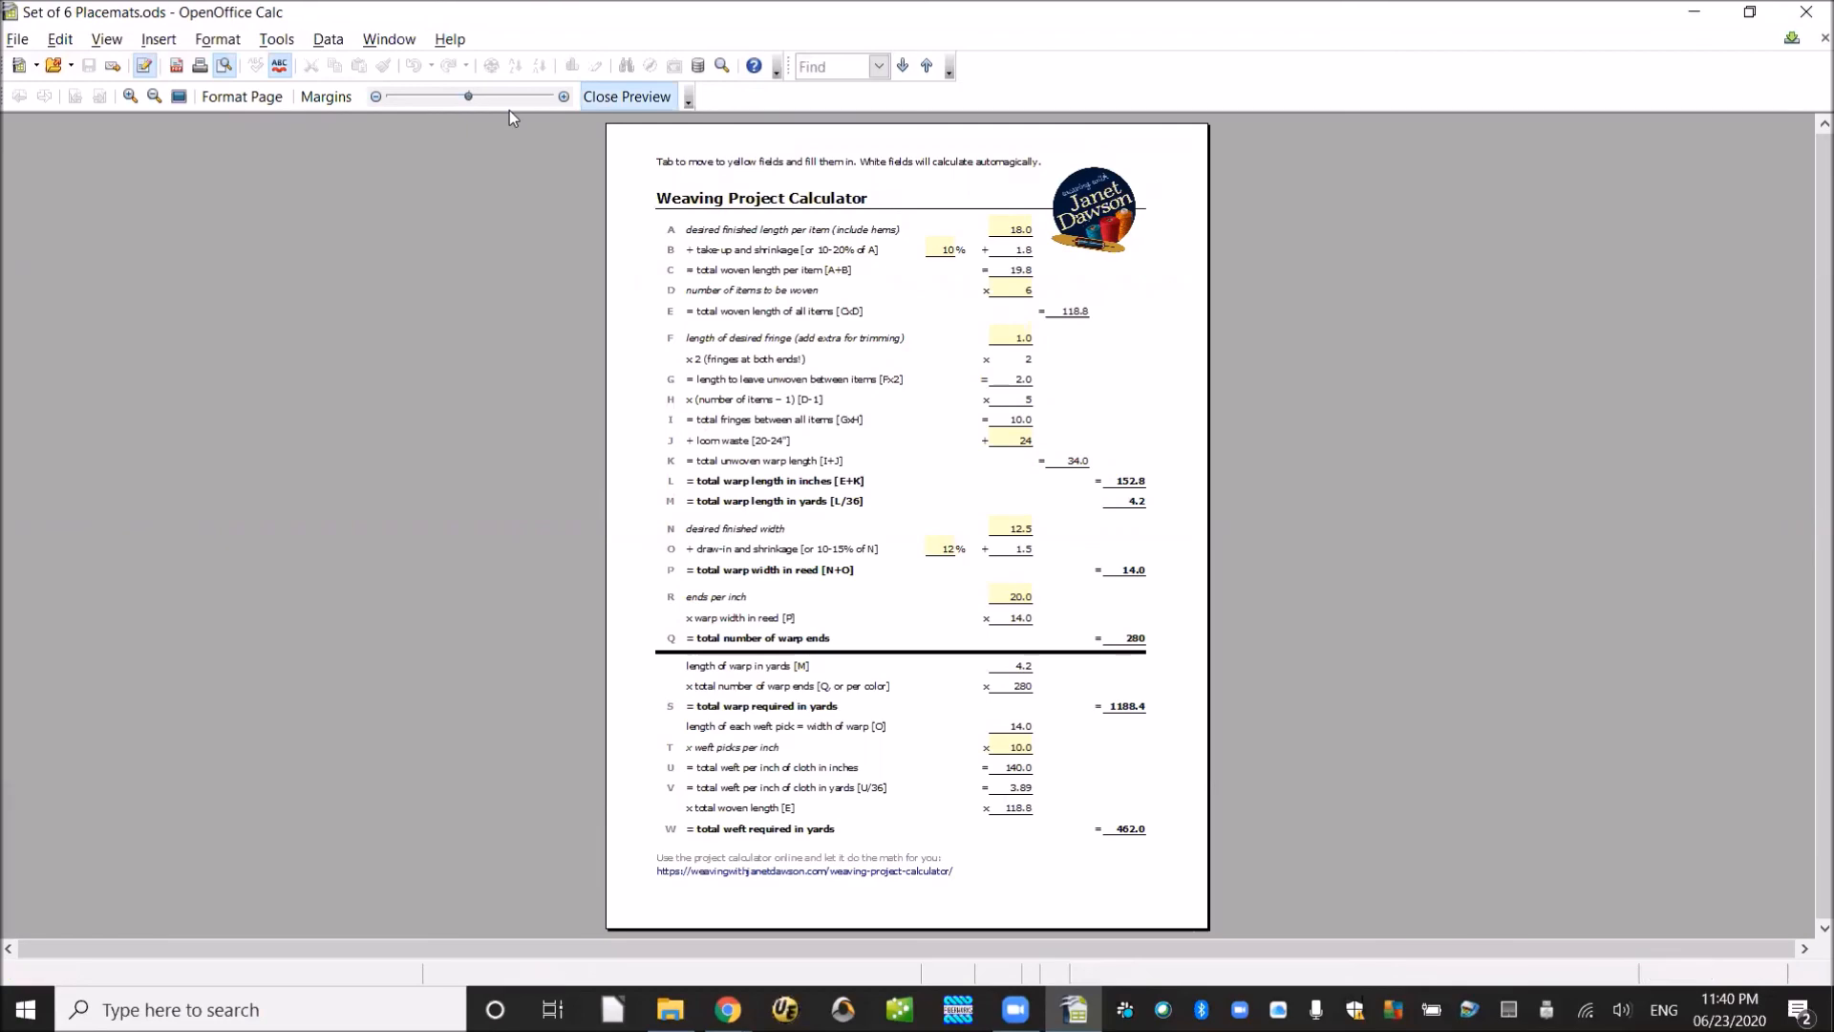
# Open the online Weaving Project Calculator in the browser from the link beneath the total weft required
pyautogui.scroll(-3, 372, 435)
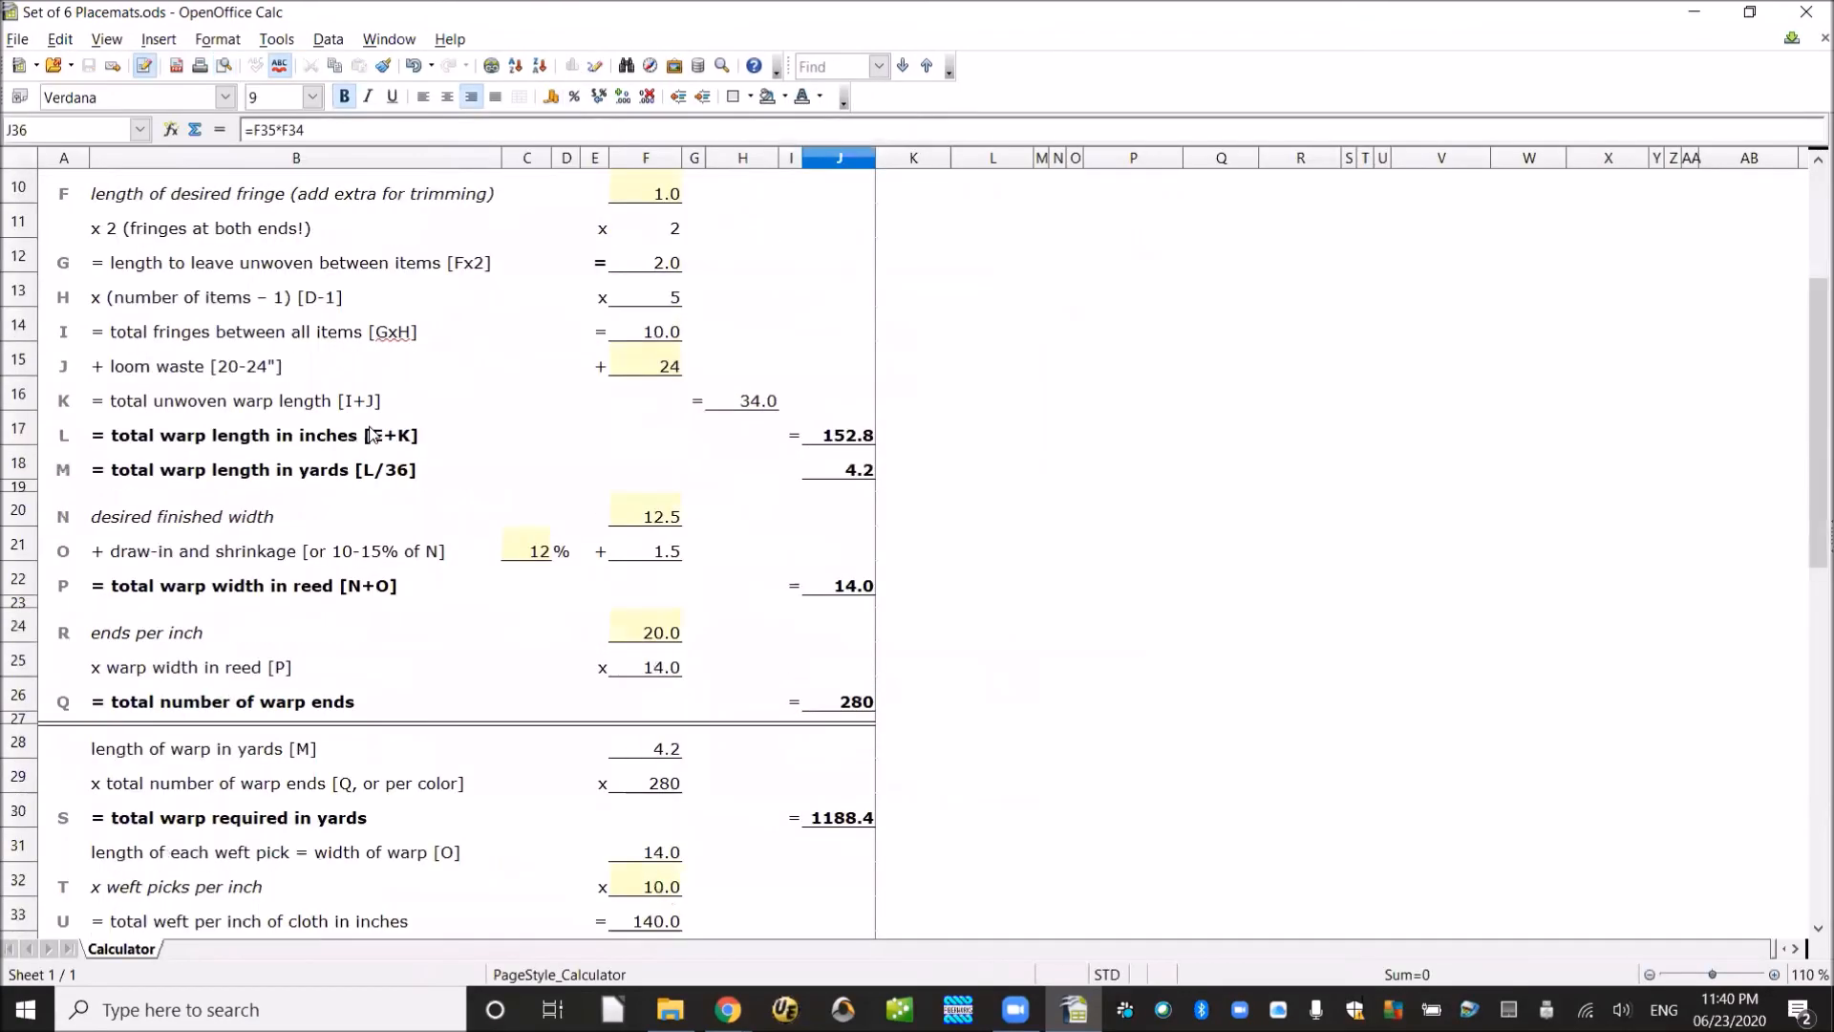
pyautogui.scroll(-4, 411, 392)
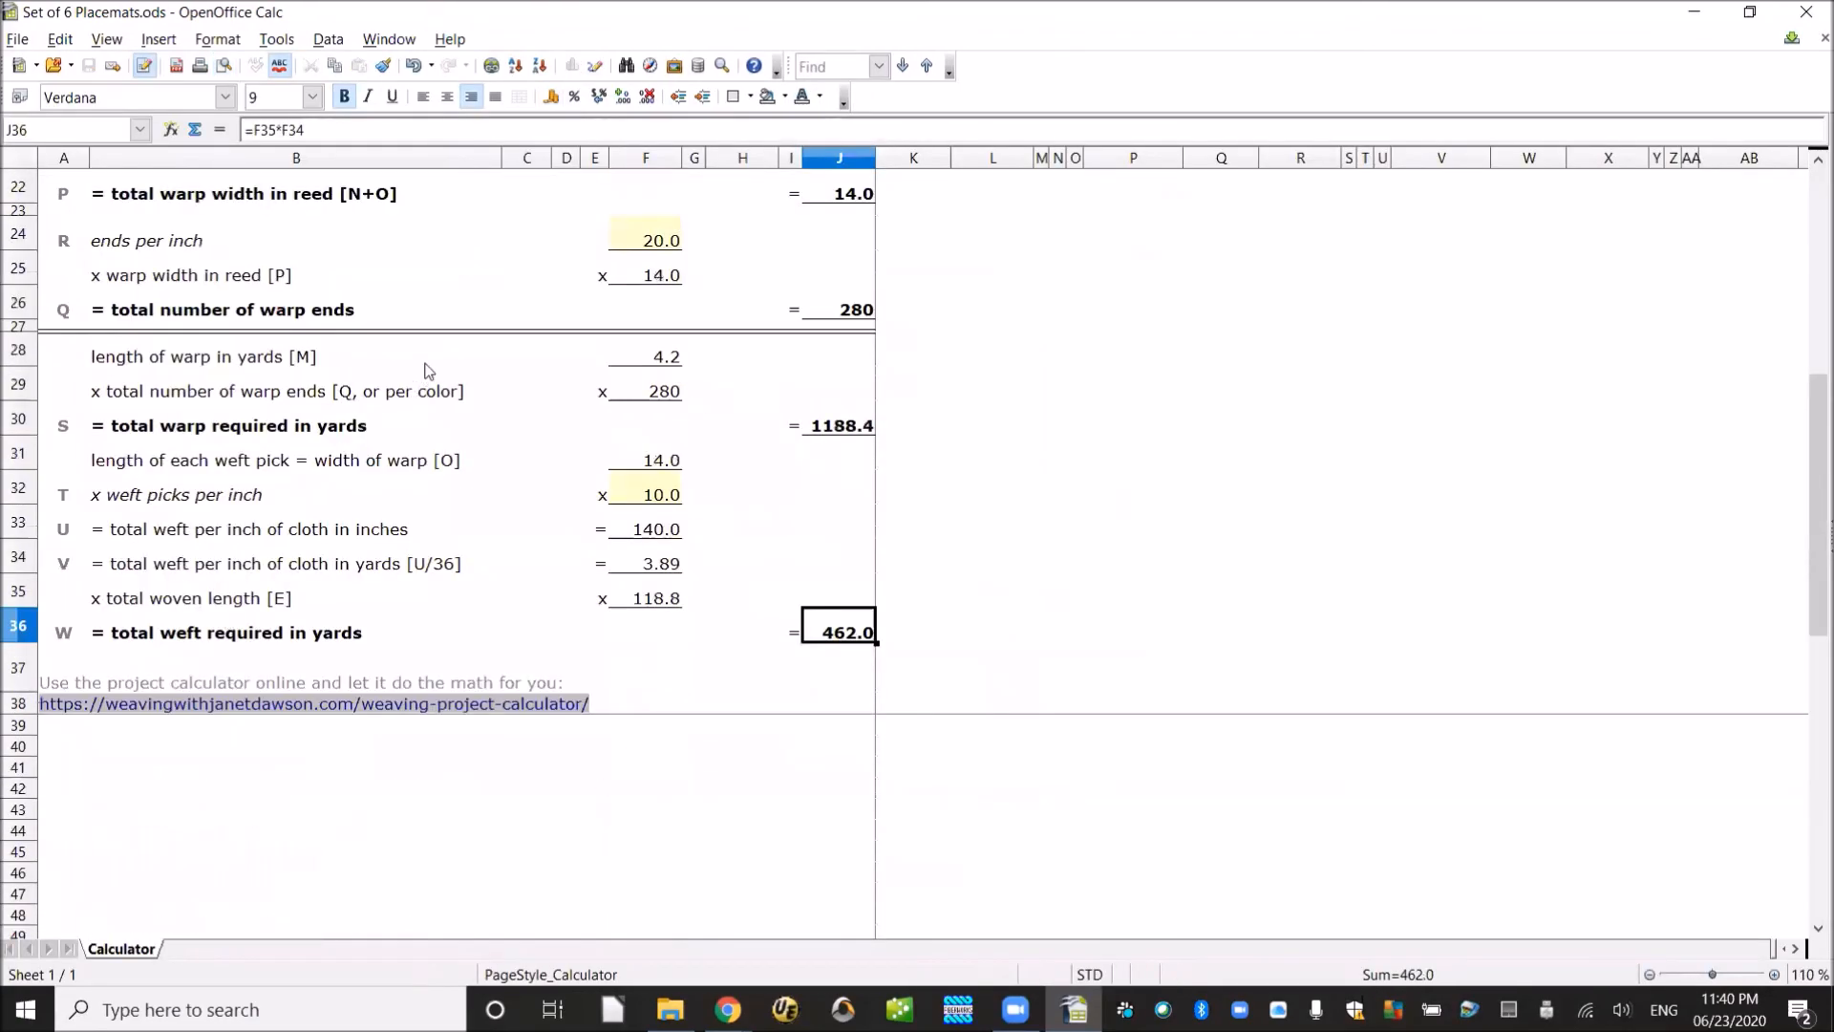
pyautogui.scroll(2, 425, 372)
pyautogui.scroll(-1, 430, 472)
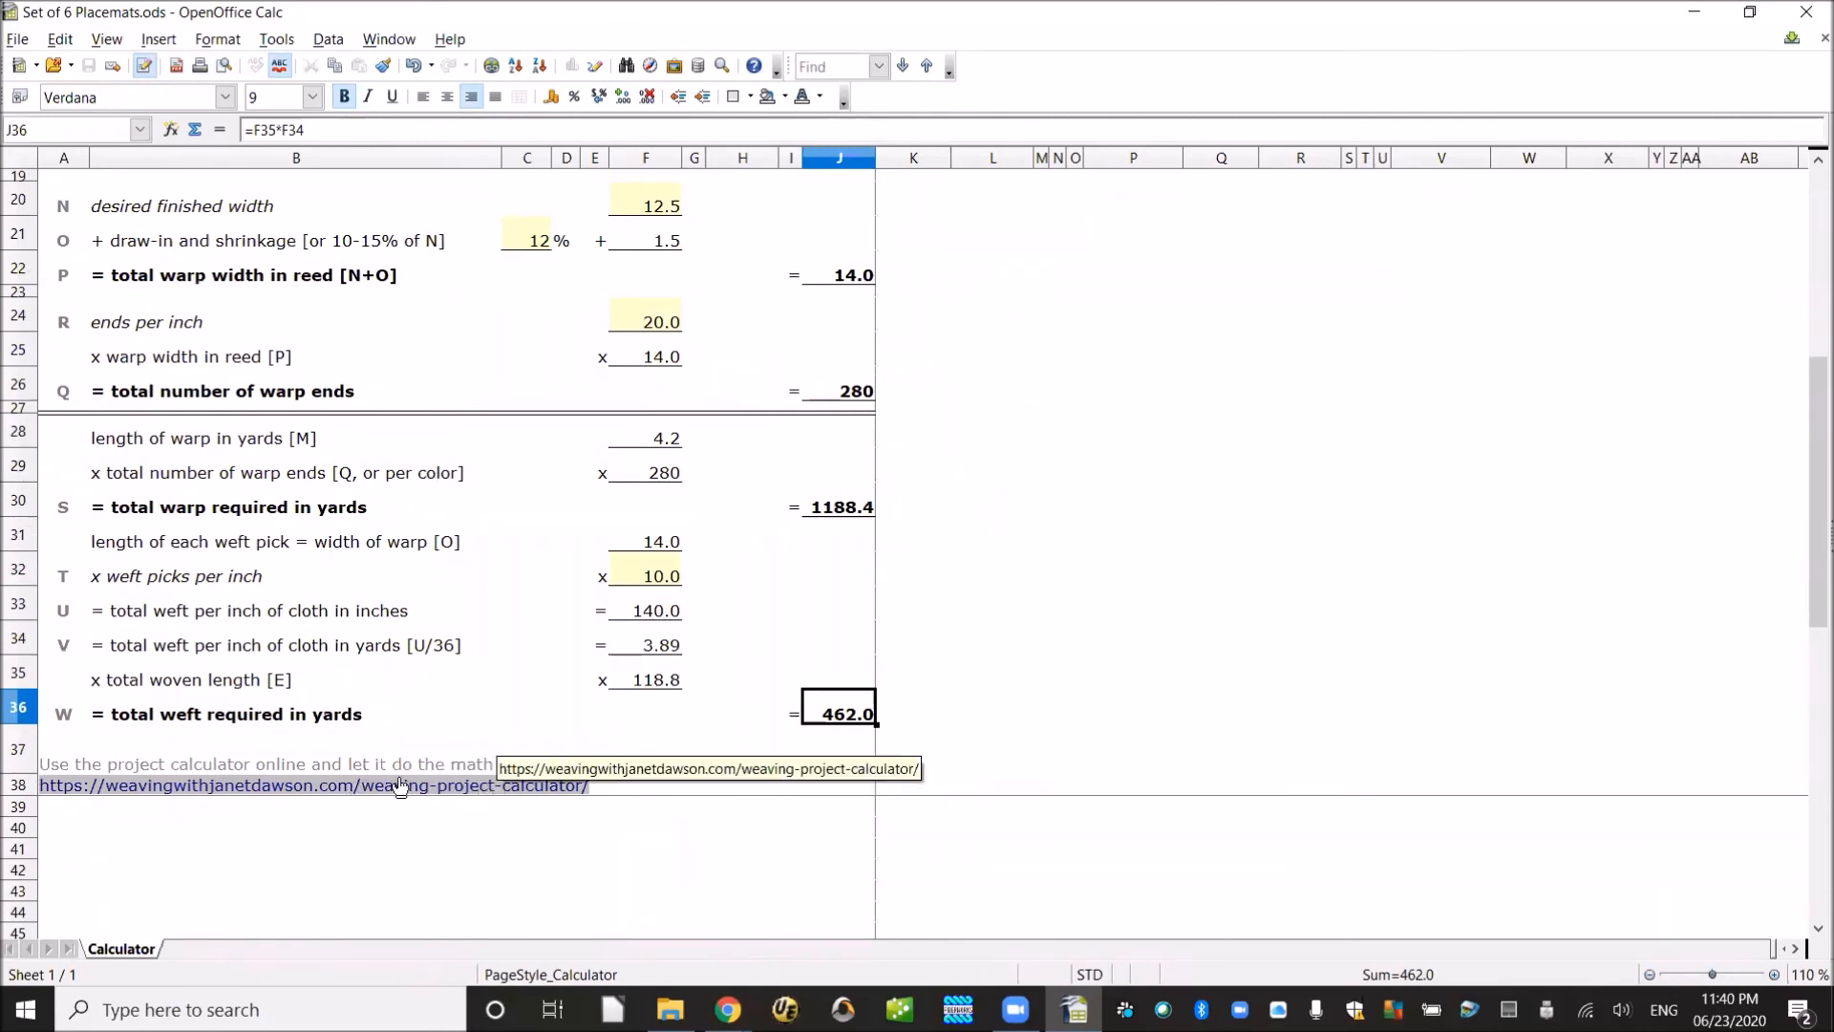
pyautogui.click(234, 785)
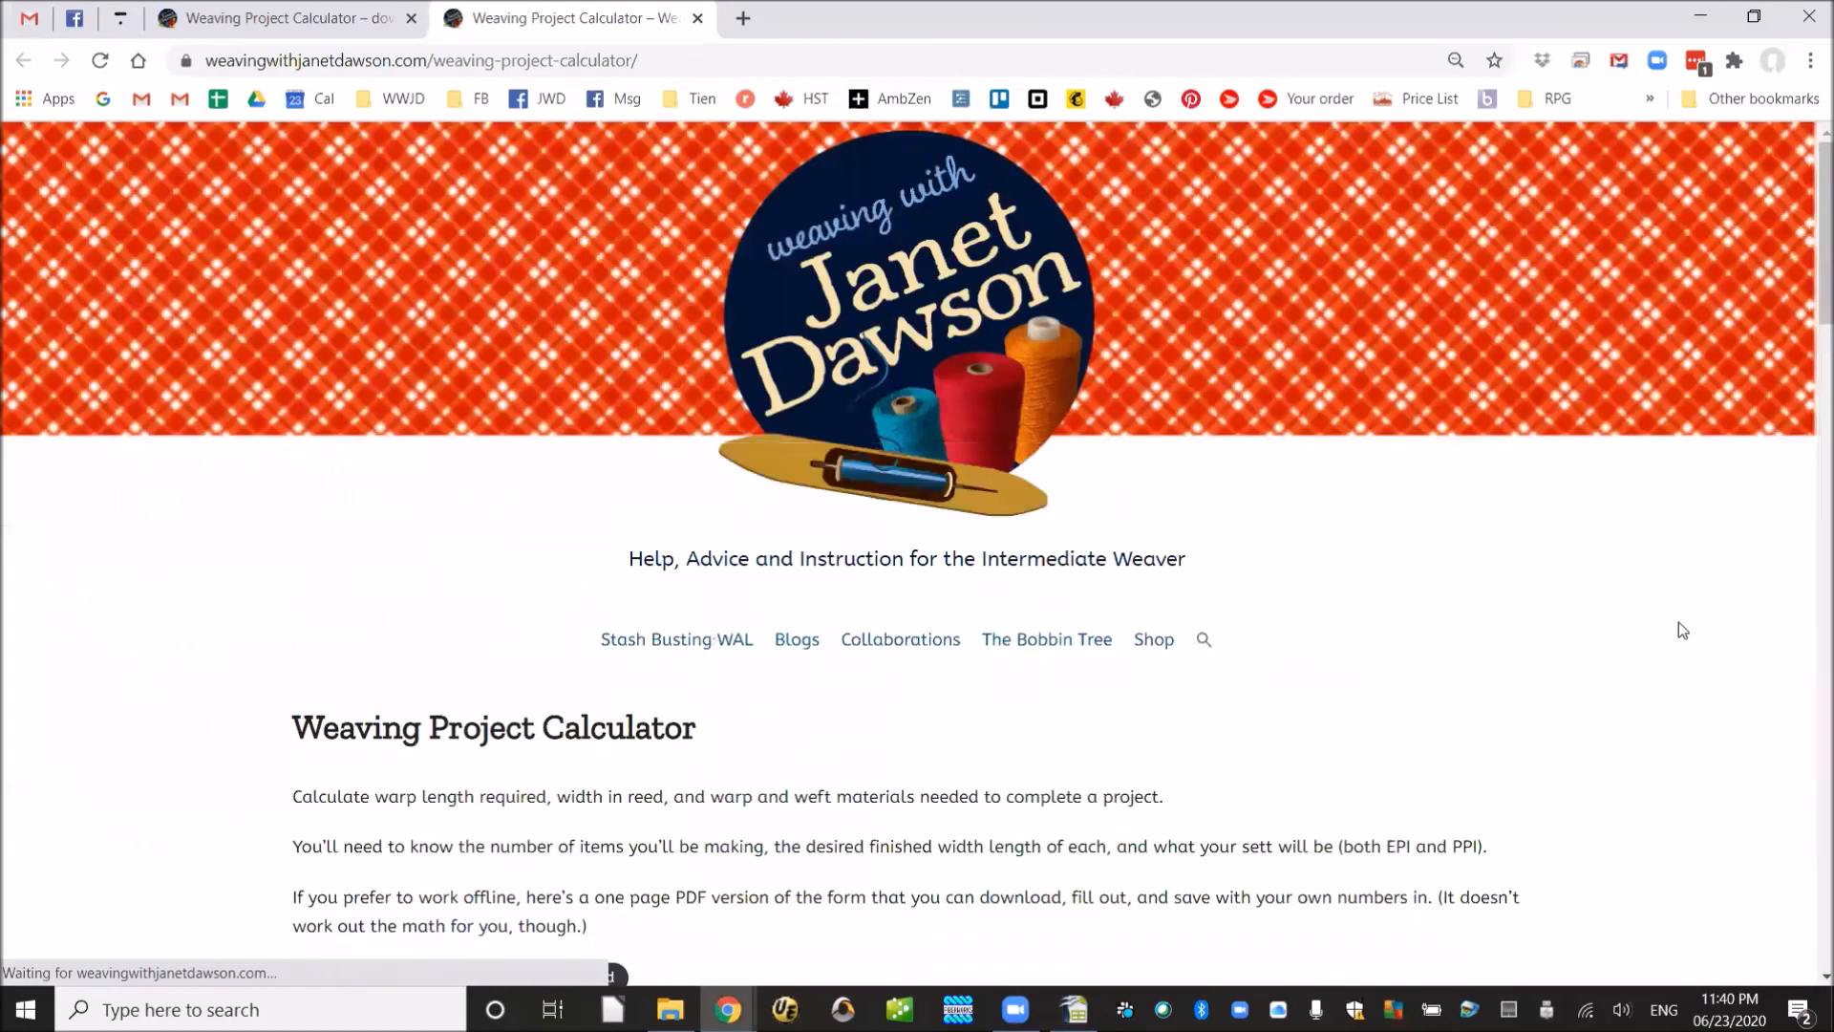
# Examine the online calculator's sections, from woven and unwoven warp length through warp width and ends to the warp and weft requirements
pyautogui.scroll(-5, 1653, 615)
pyautogui.scroll(-4, 1651, 615)
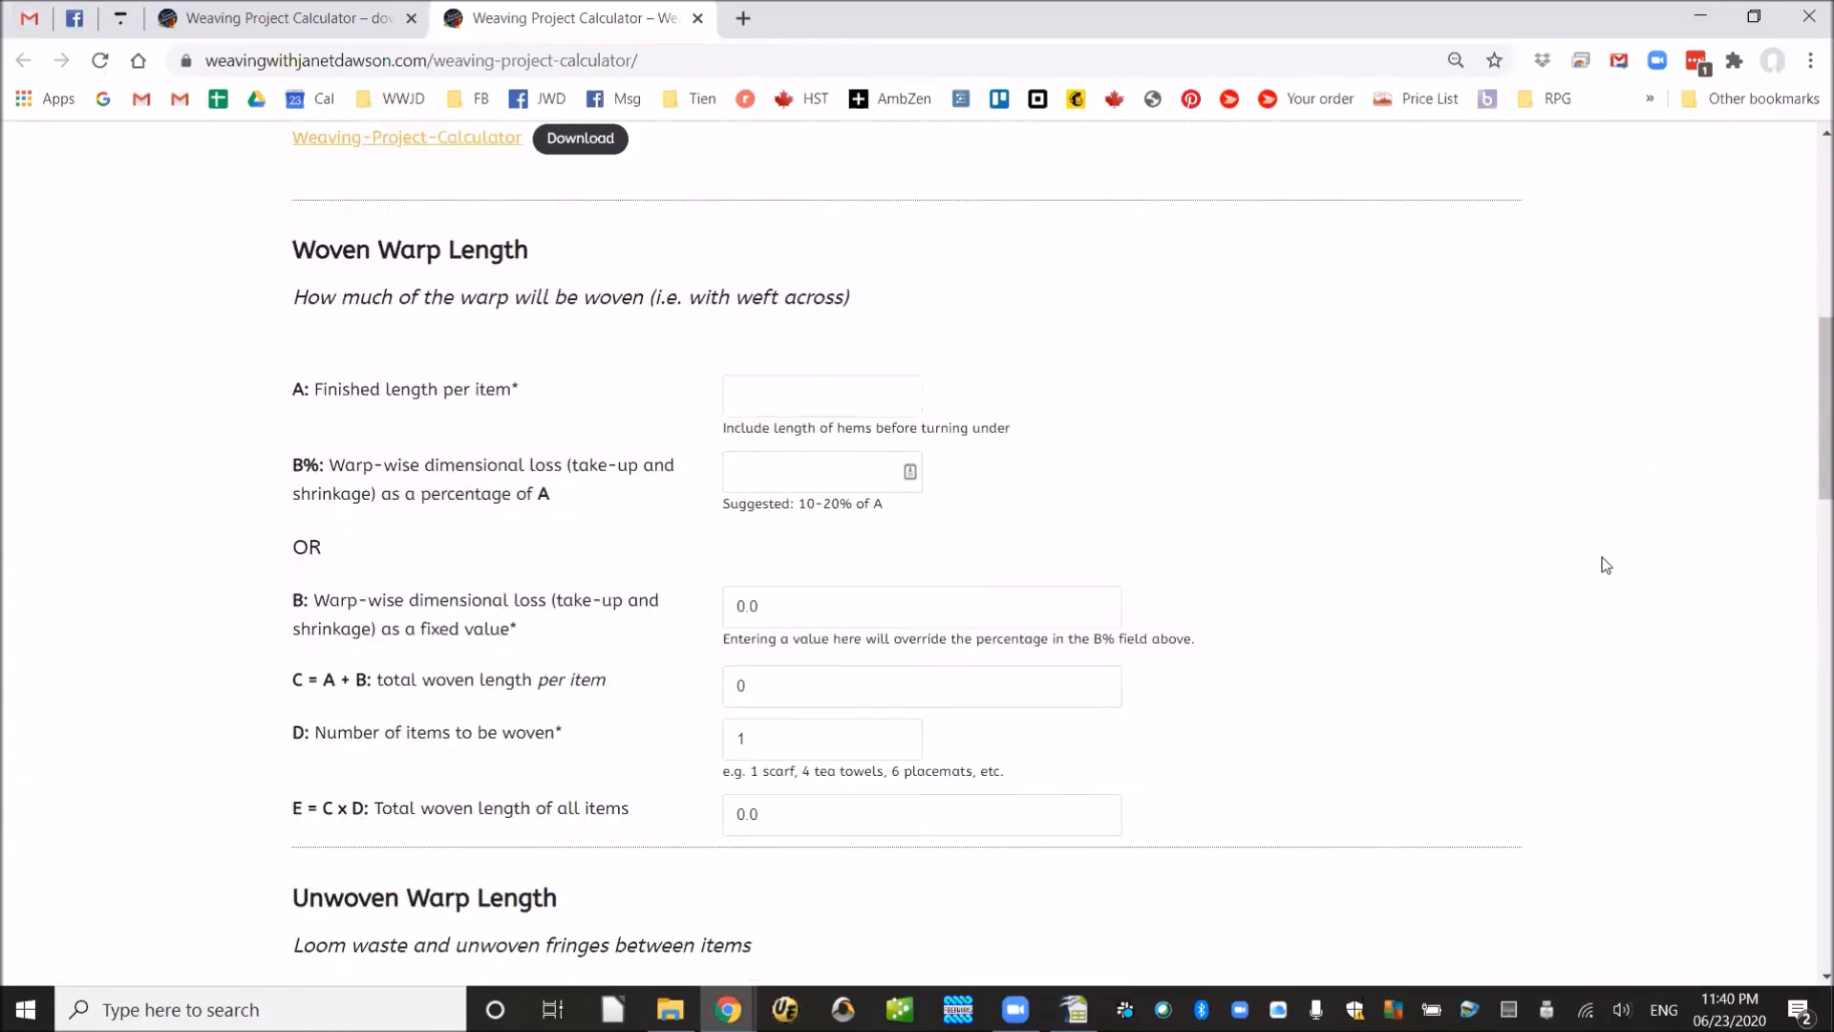
pyautogui.scroll(-11, 1355, 485)
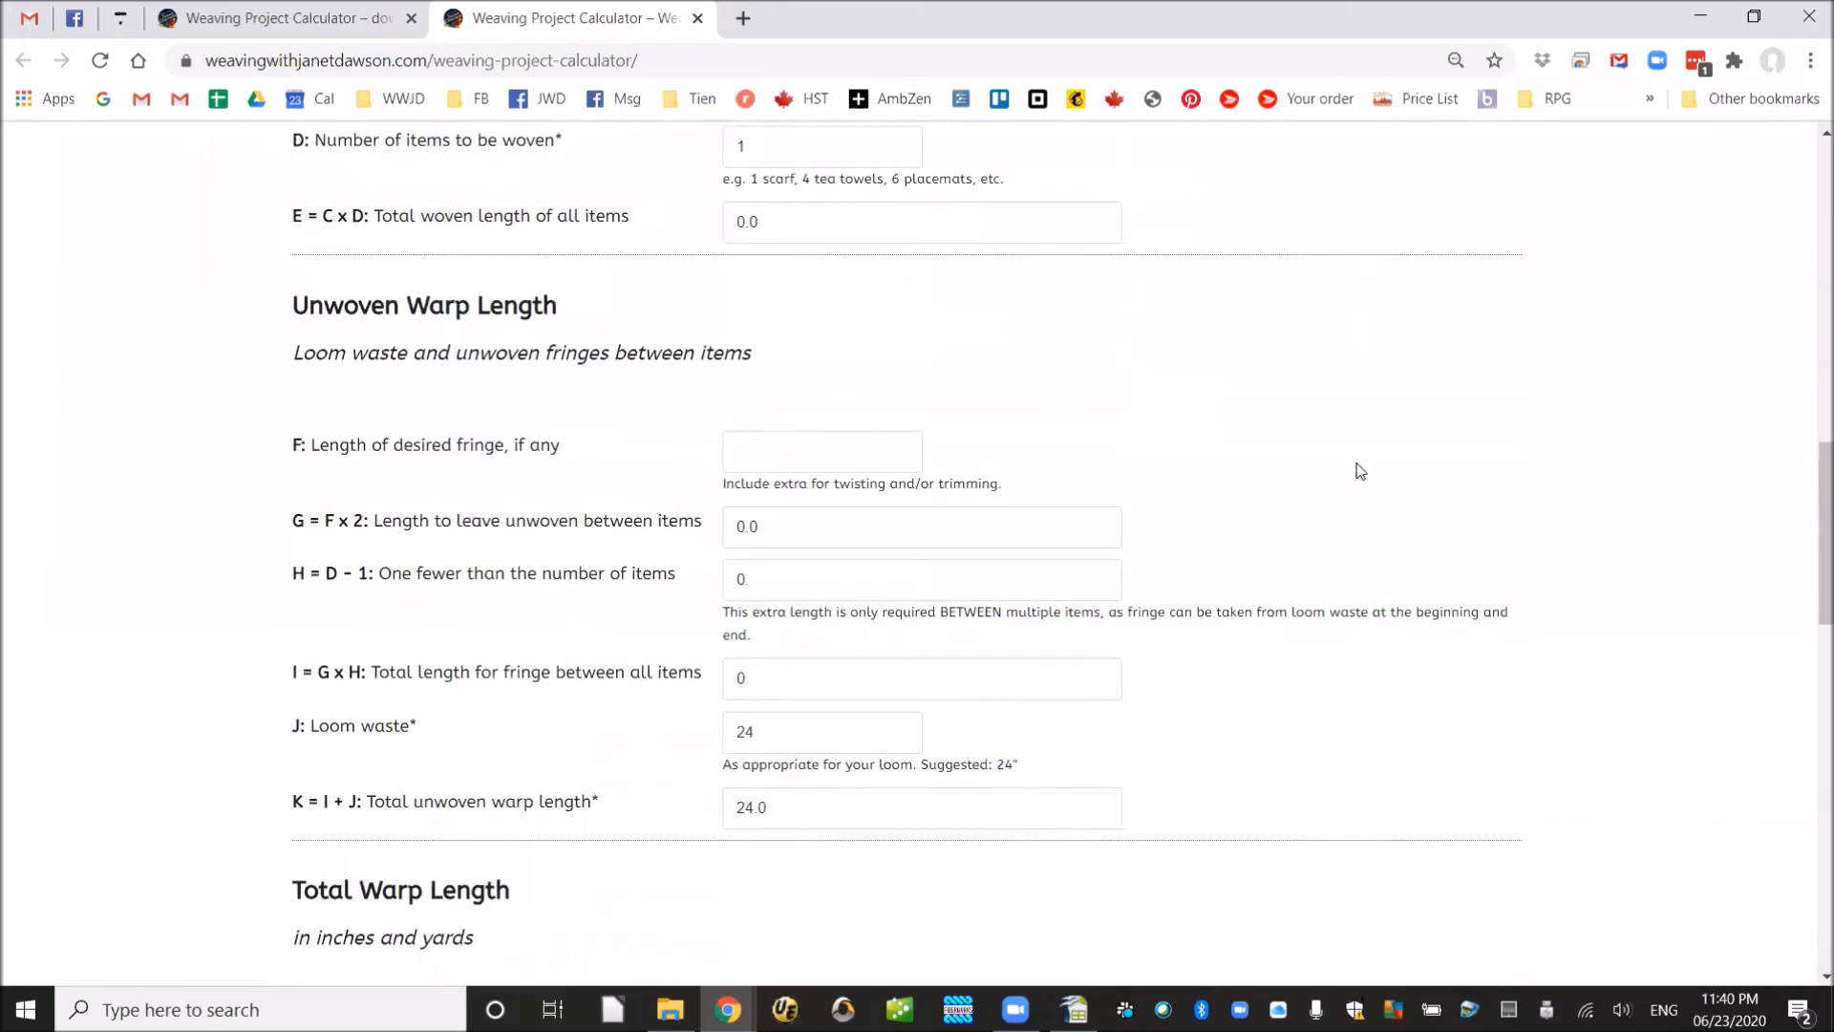
pyautogui.scroll(4, 1350, 580)
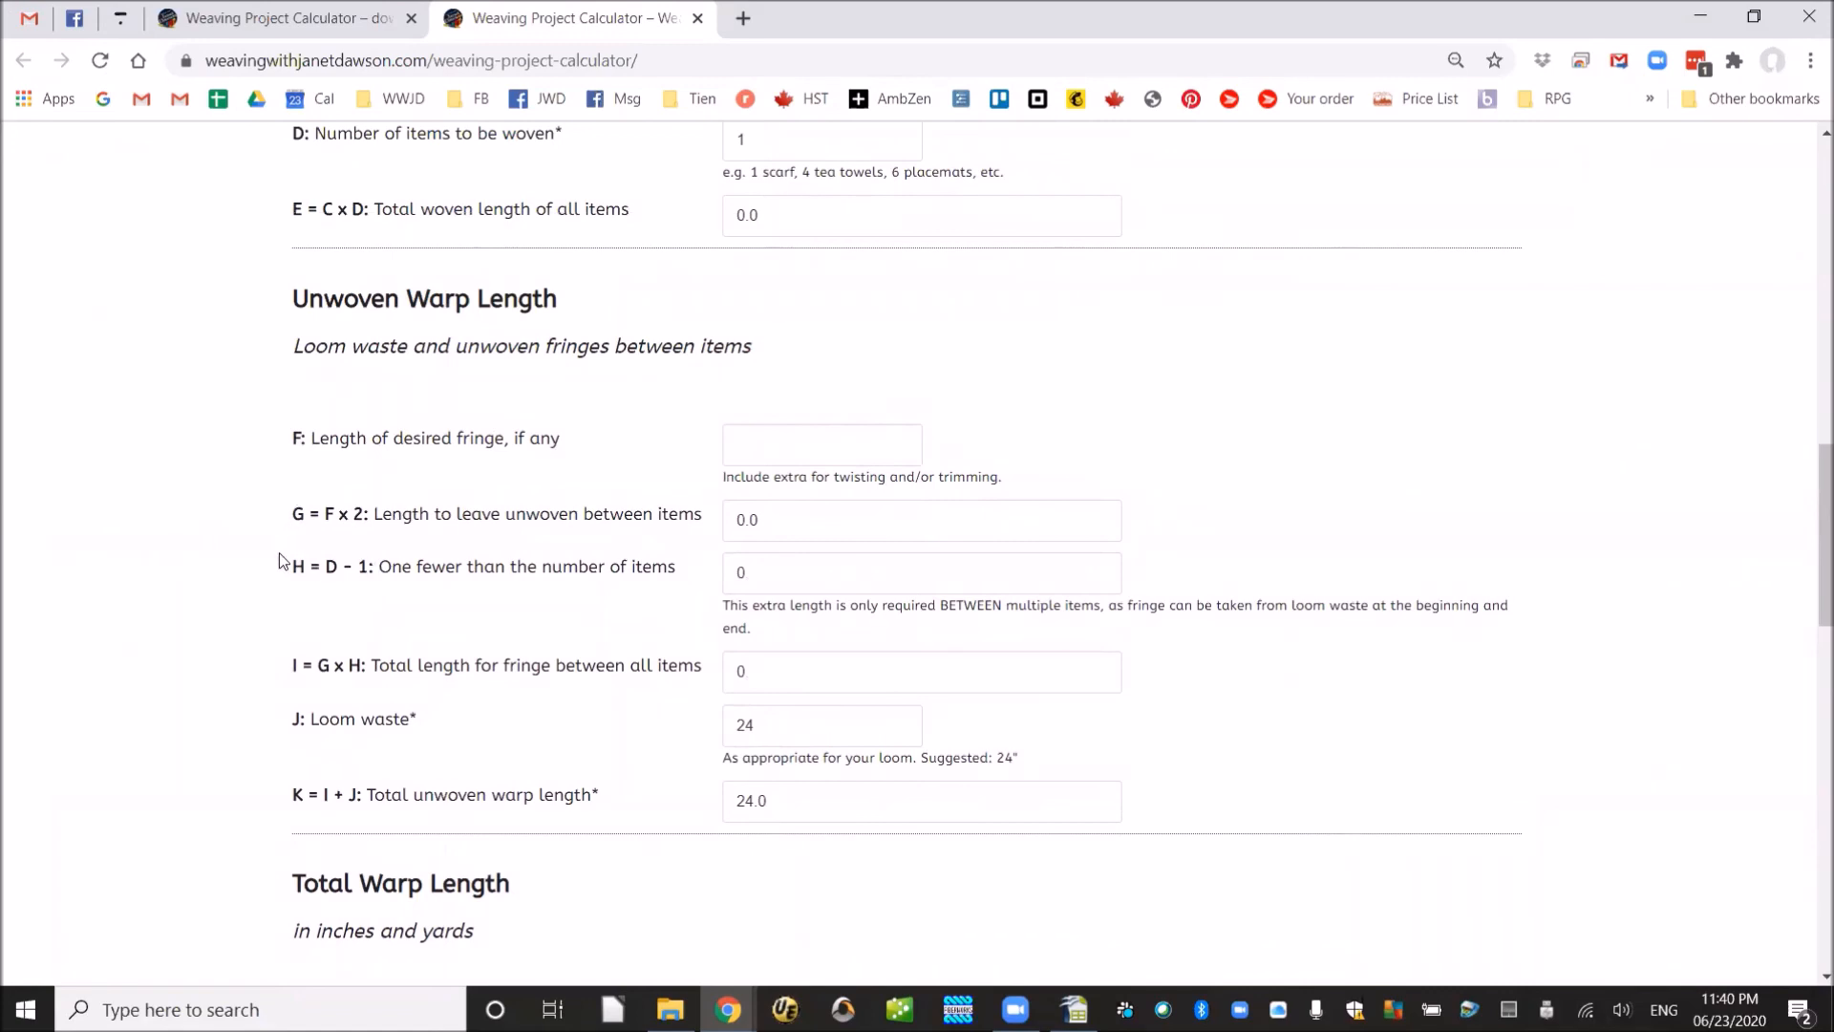
pyautogui.scroll(3, 1041, 369)
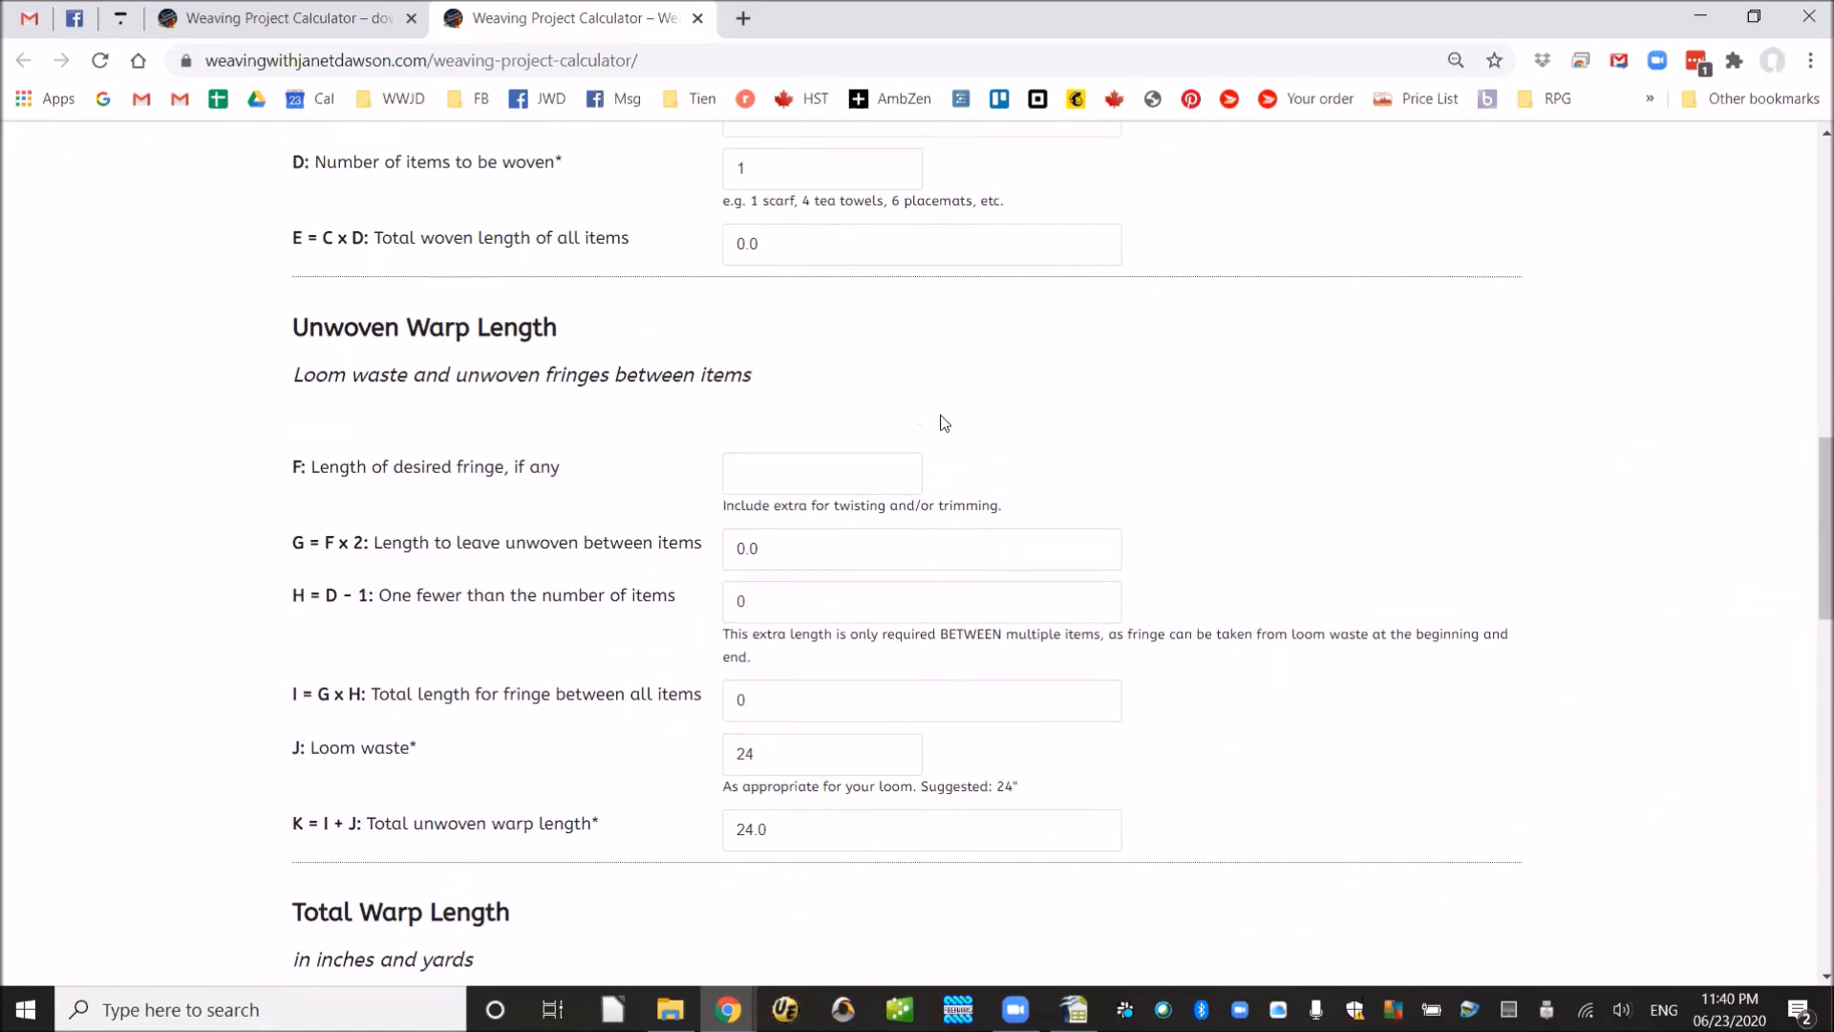
pyautogui.scroll(3, 1113, 299)
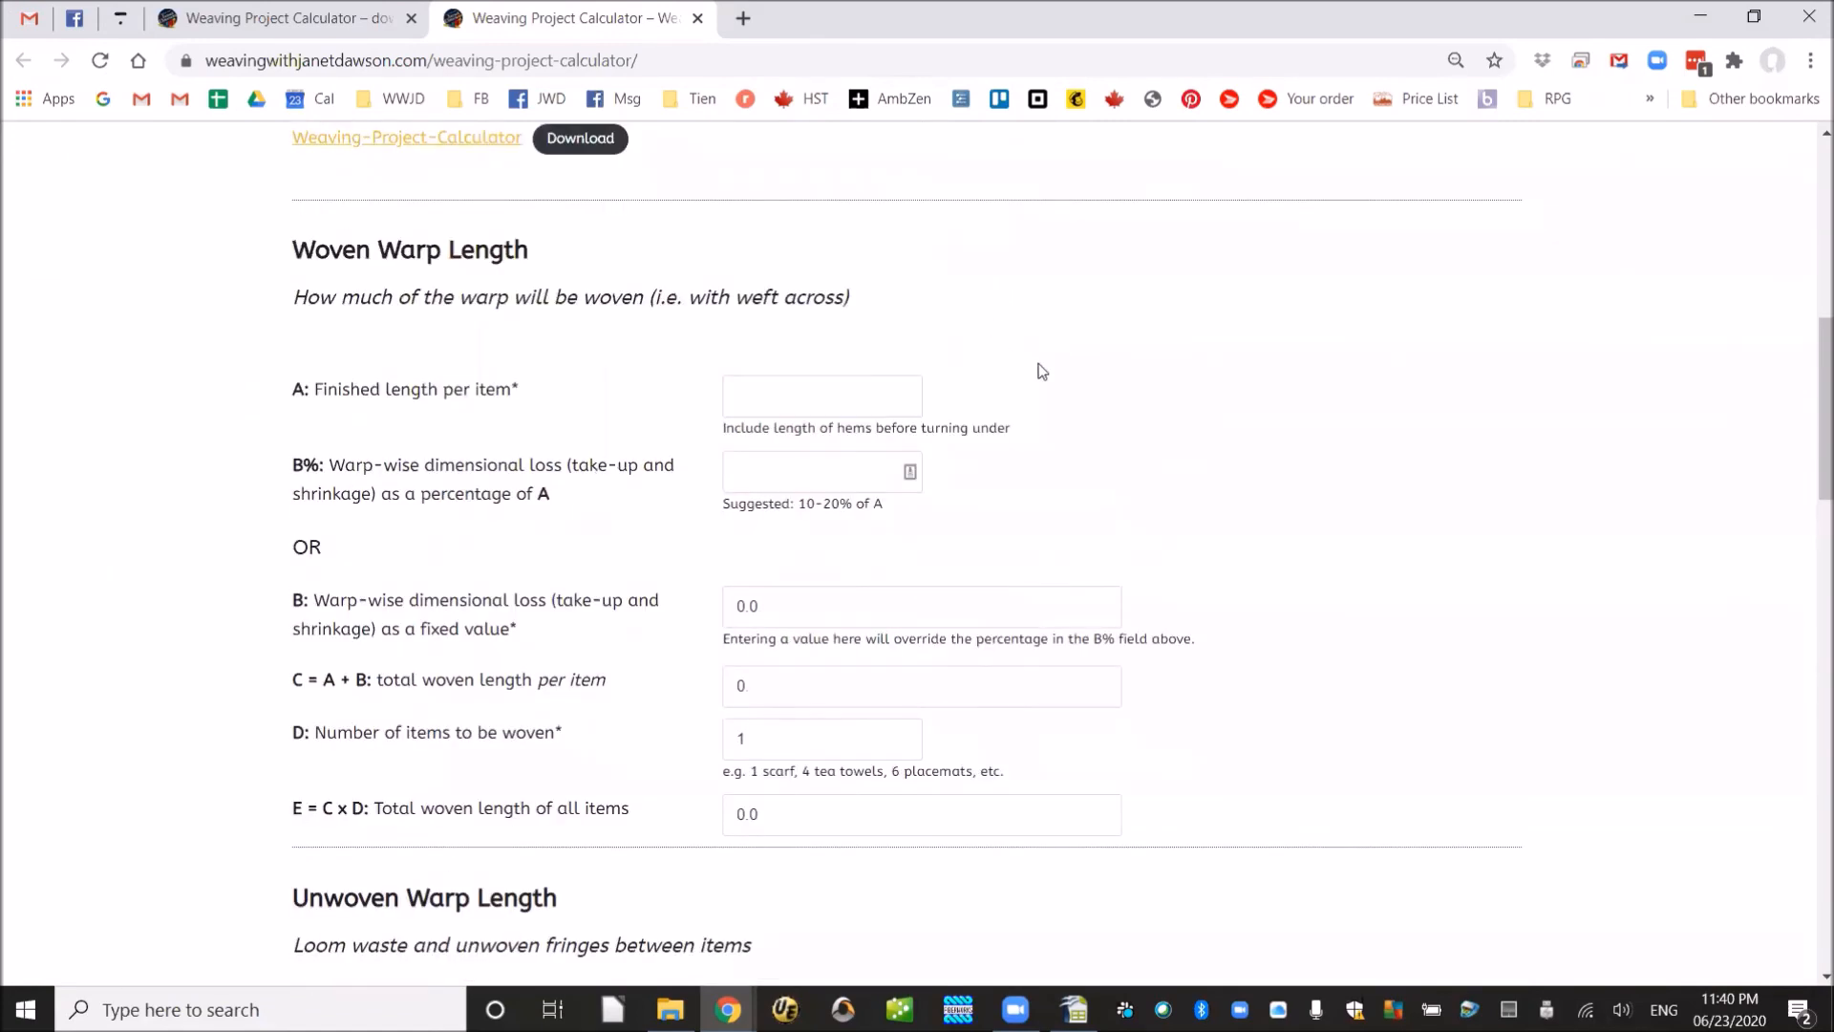
pyautogui.scroll(-1, 1032, 363)
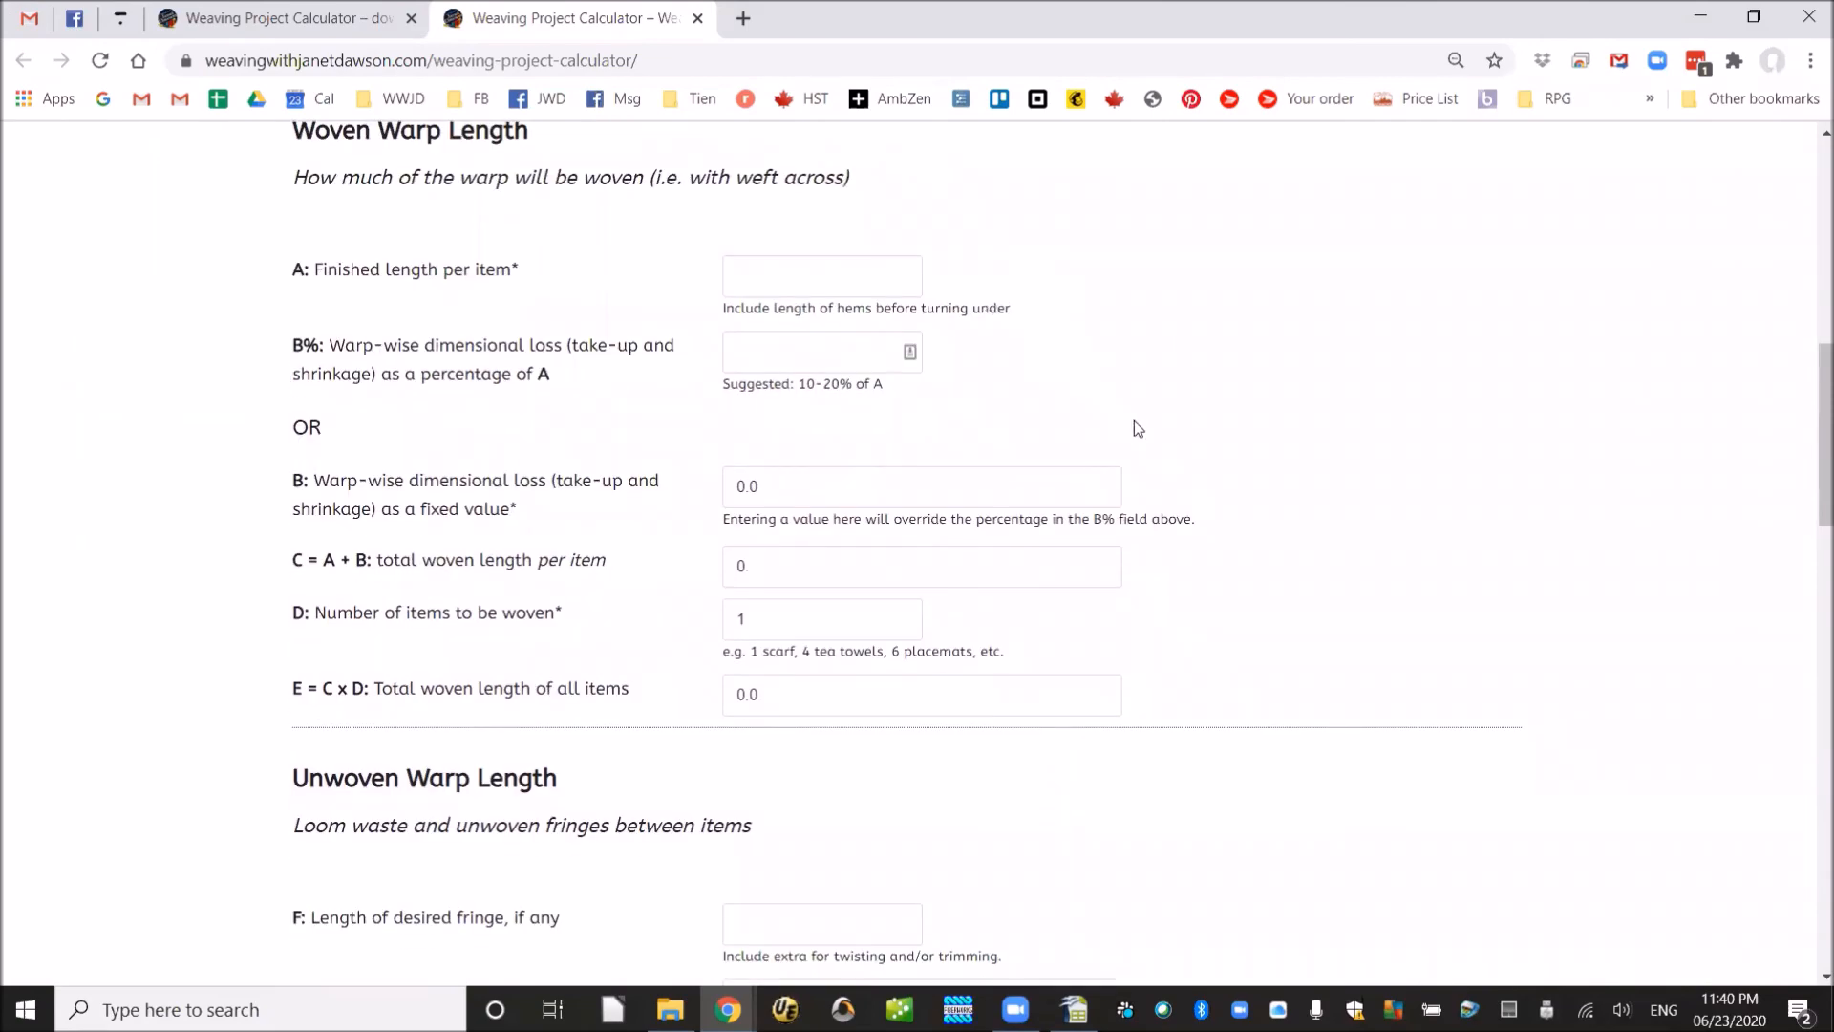
pyautogui.scroll(-3, 1318, 581)
pyautogui.scroll(-9, 1232, 597)
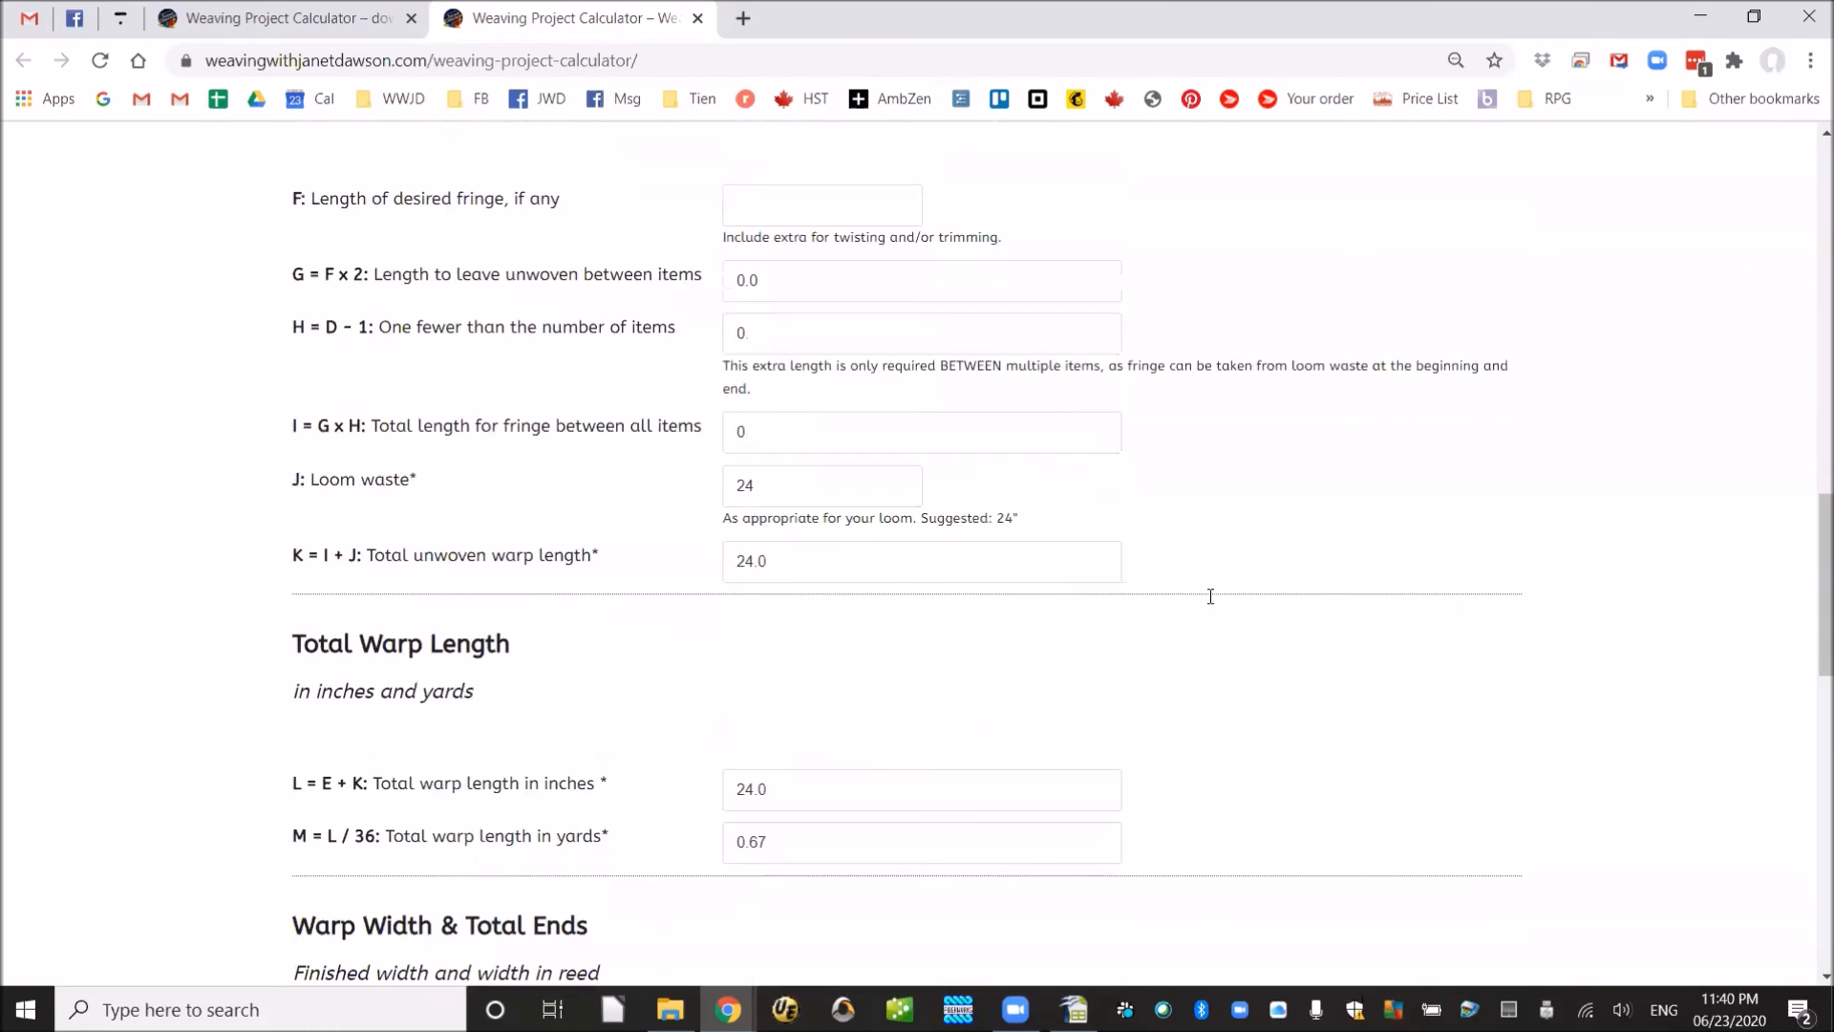
pyautogui.scroll(-3, 1201, 608)
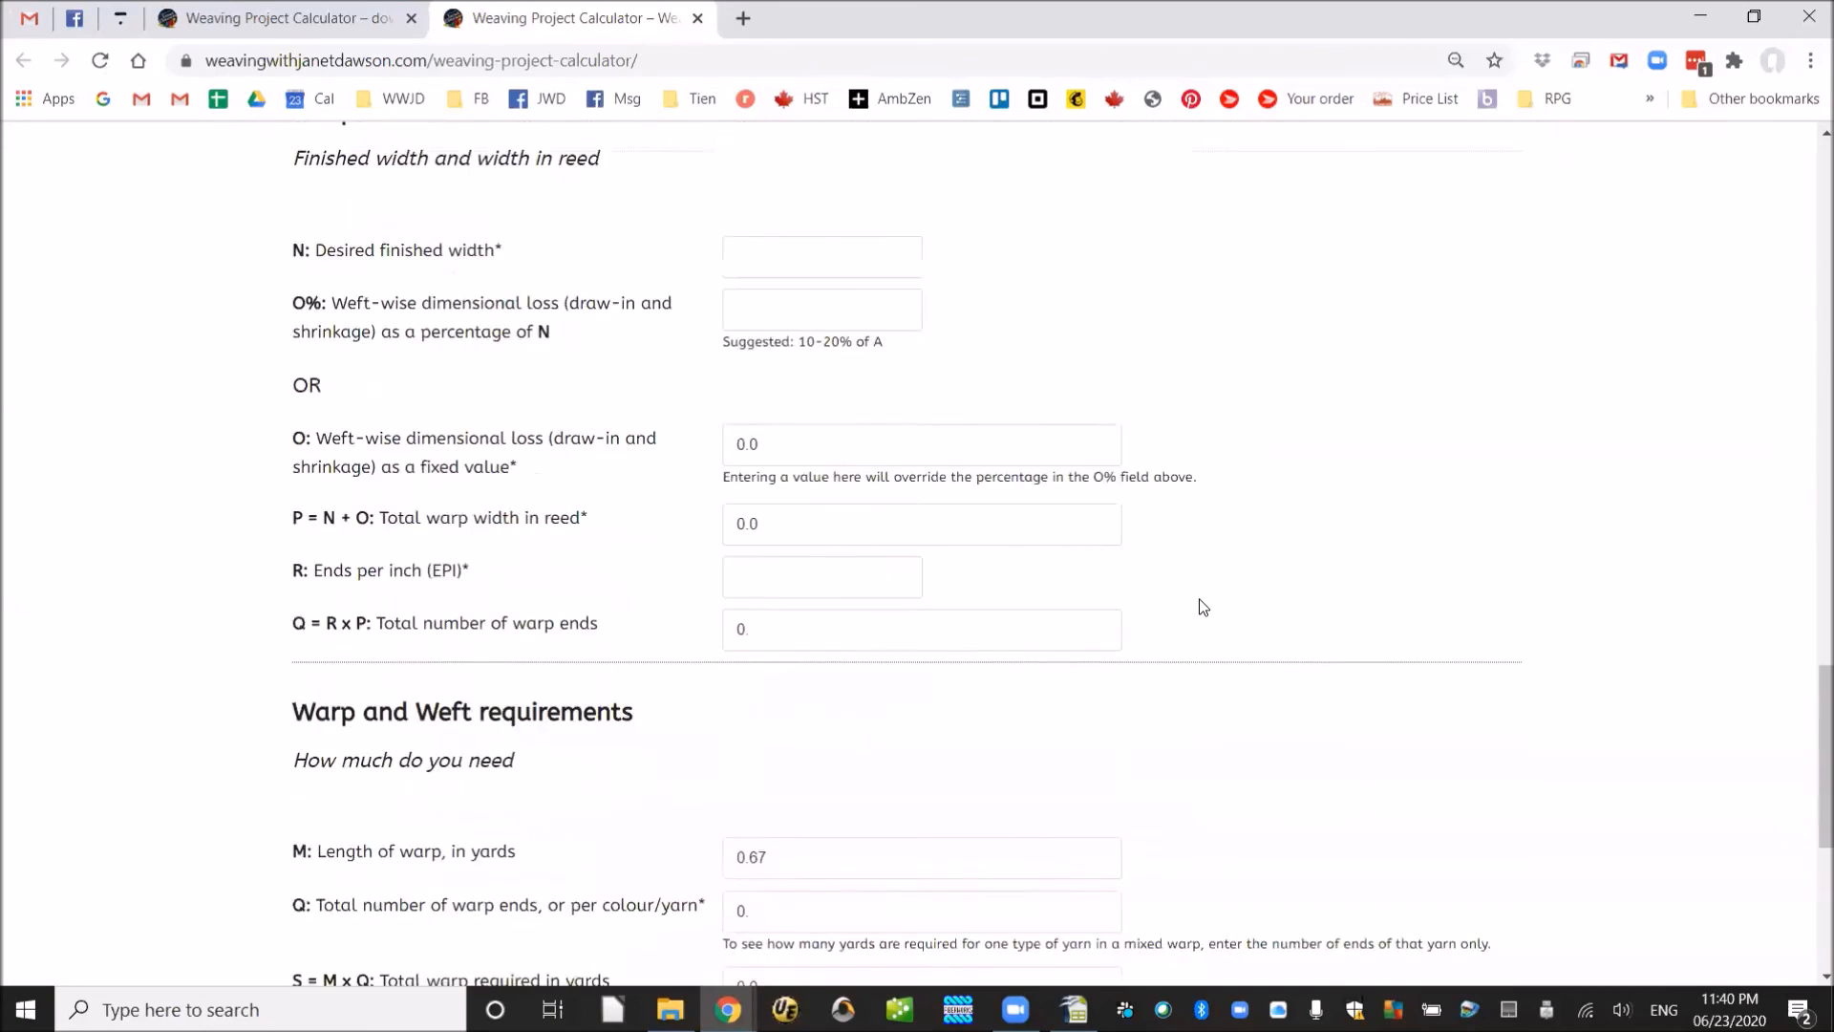